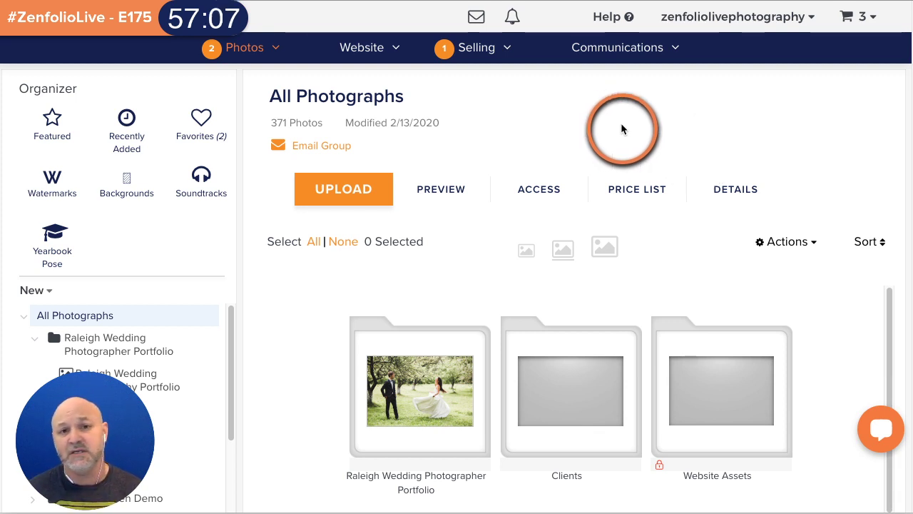
- Go to Selling > Price Lists, returning there after a brief stop in Account settings
mouse_move(472, 60)
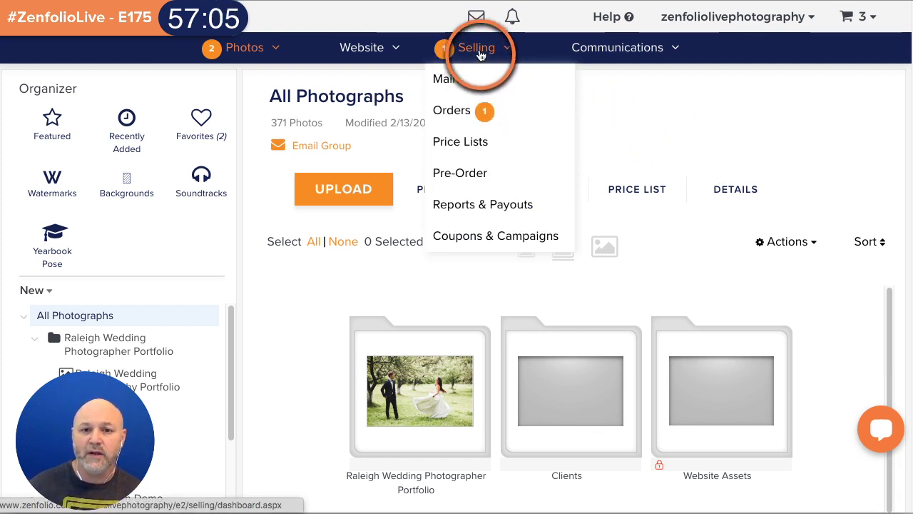
left_click(461, 141)
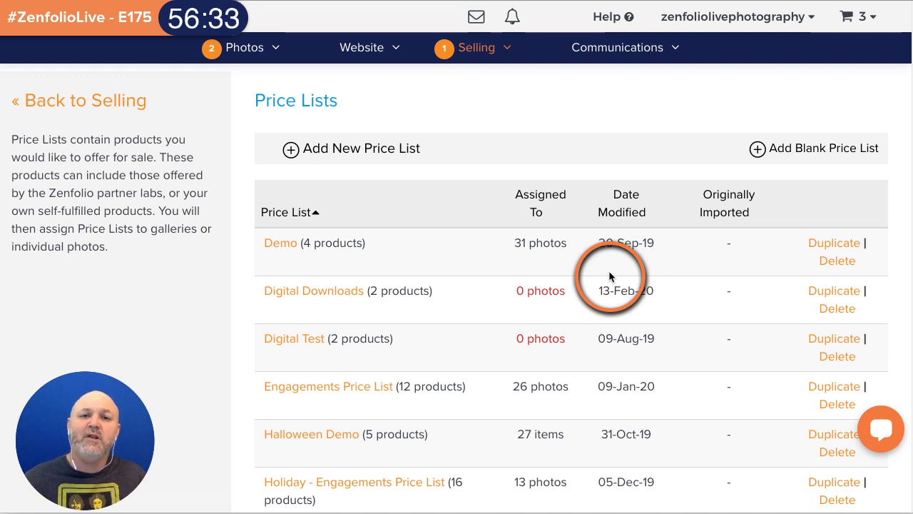
mouse_move(785, 26)
left_click(770, 74)
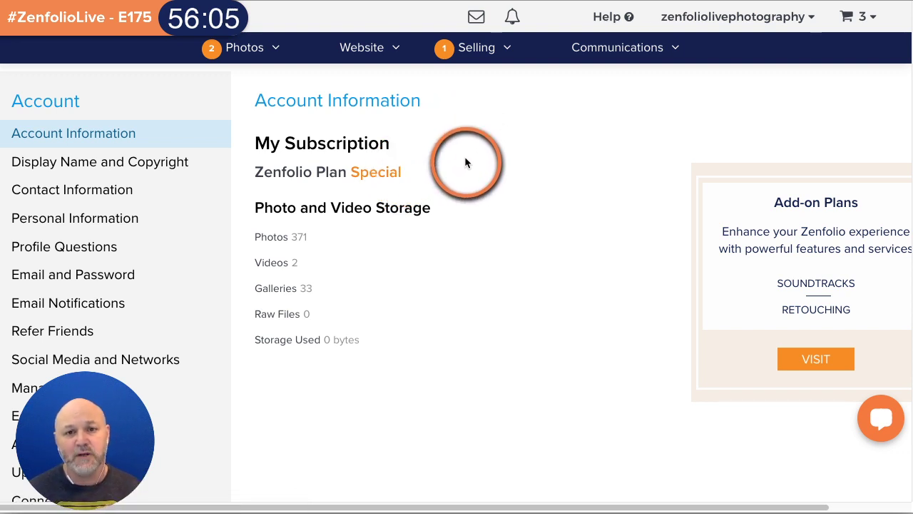
mouse_move(468, 57)
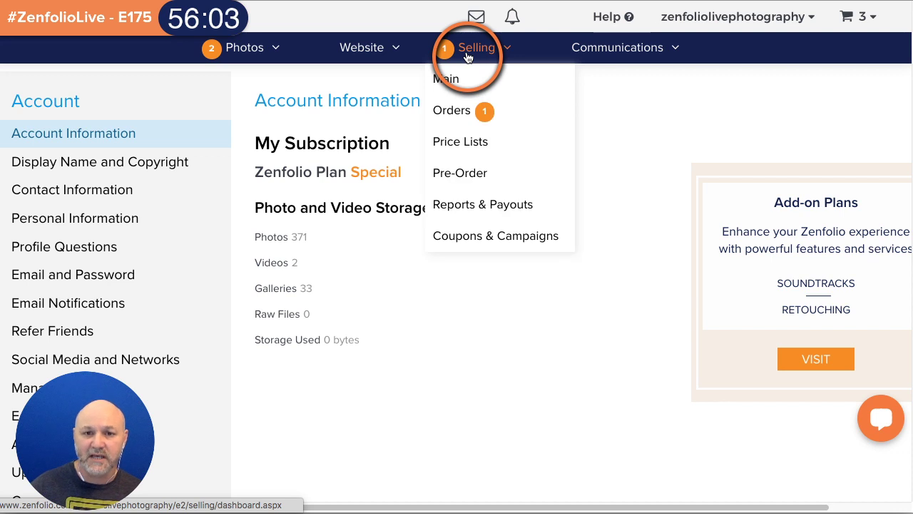
left_click(459, 140)
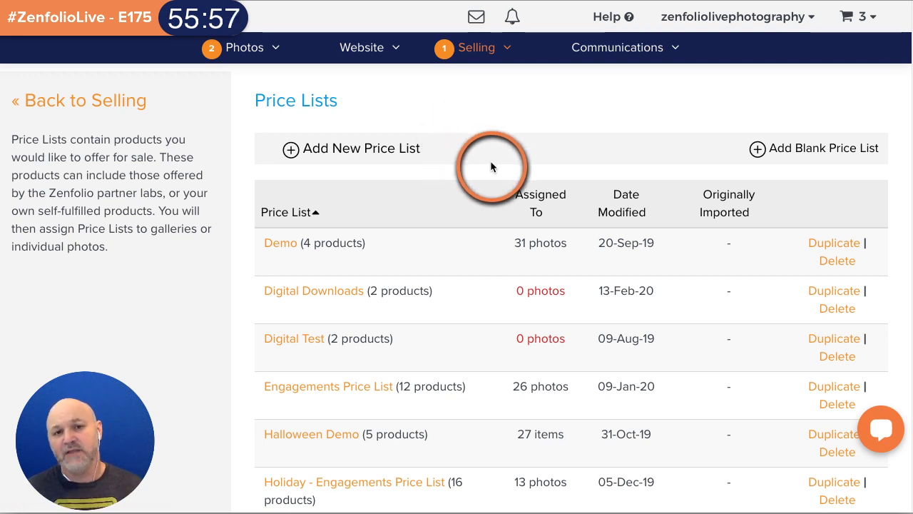
left_click(364, 155)
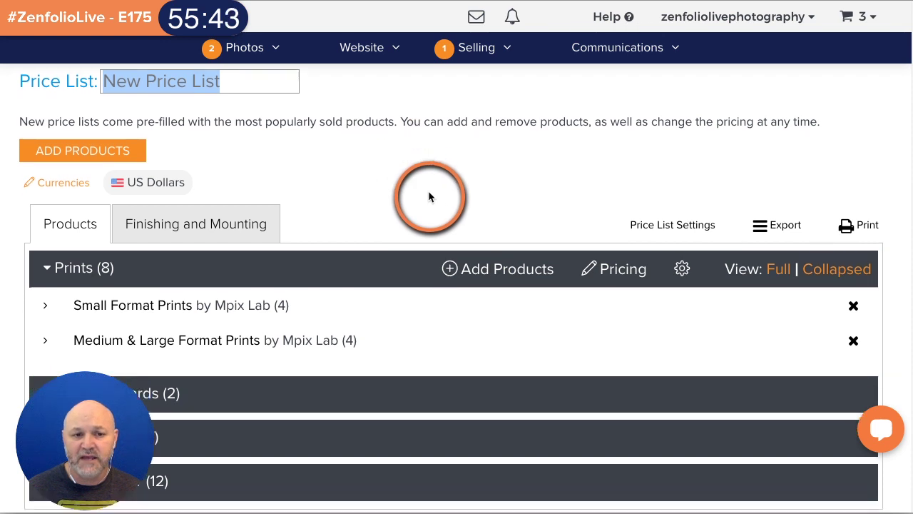
scroll(428, 194, "down", 3)
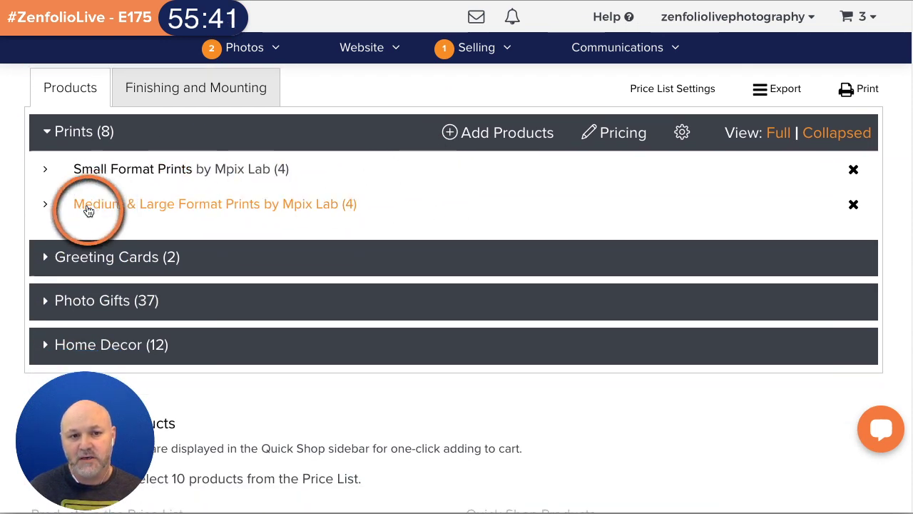
left_click(47, 170)
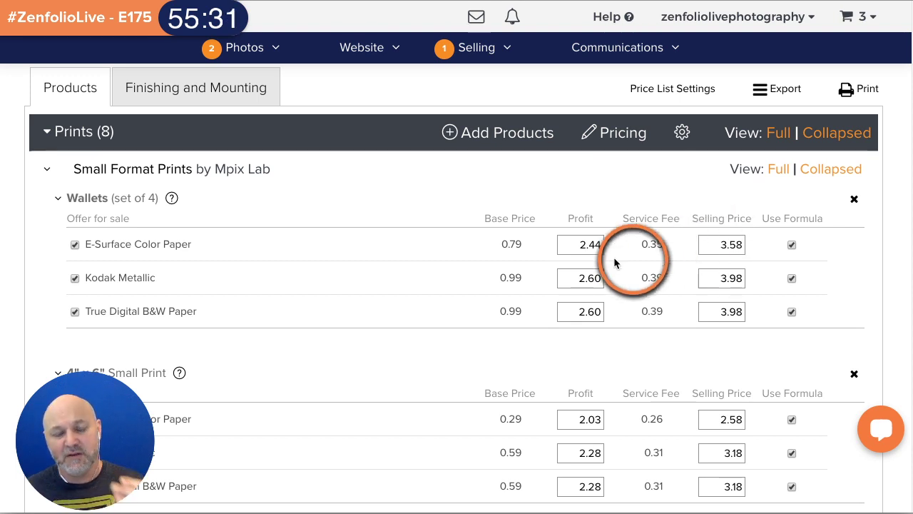
scroll(428, 285, "up", 3)
scroll(430, 292, "up", 2)
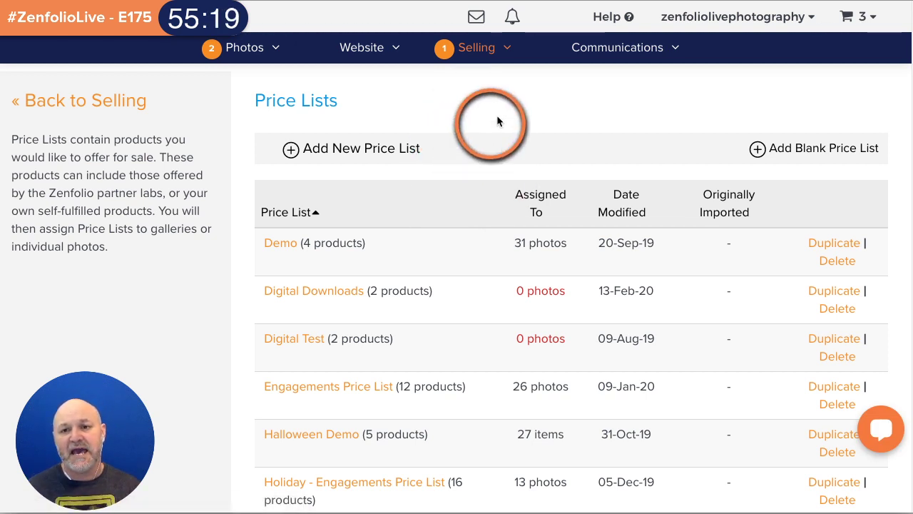
- Add a blank price list with the default name, then rename it 'Portraits'
left_click(768, 157)
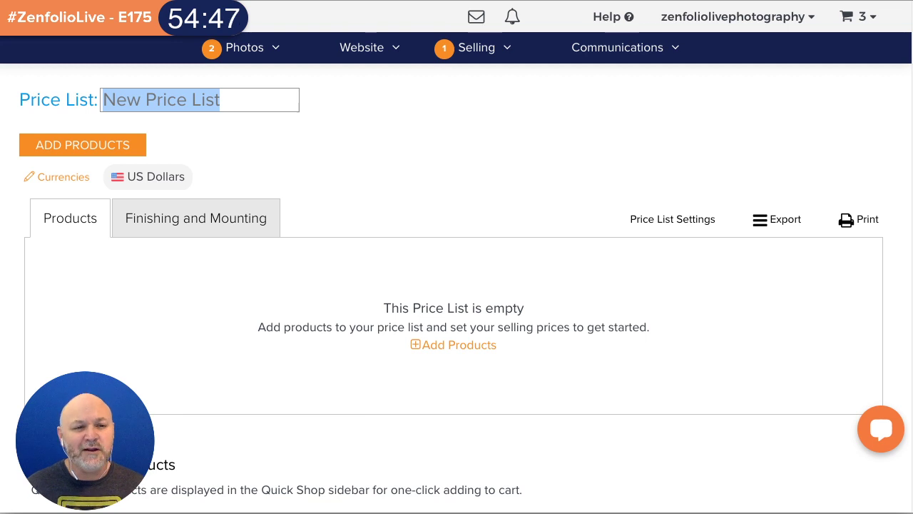
key("Return")
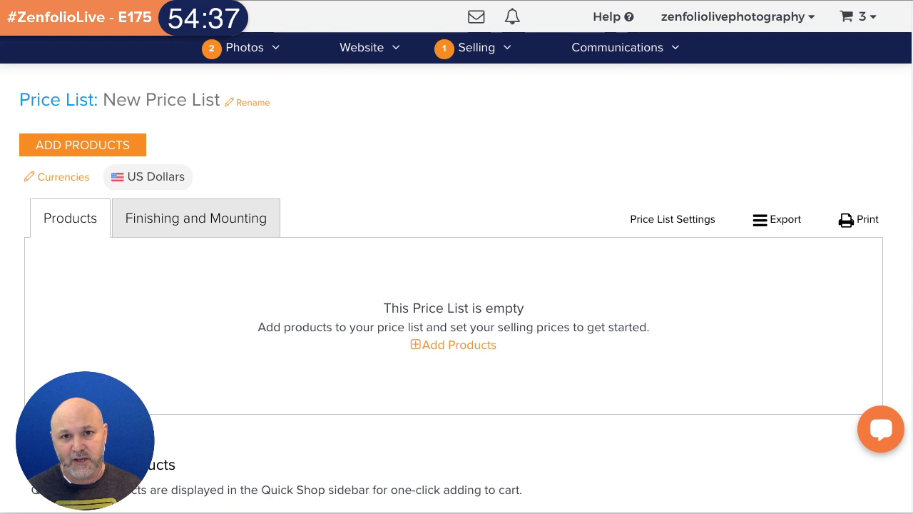
left_click(243, 102)
type("P")
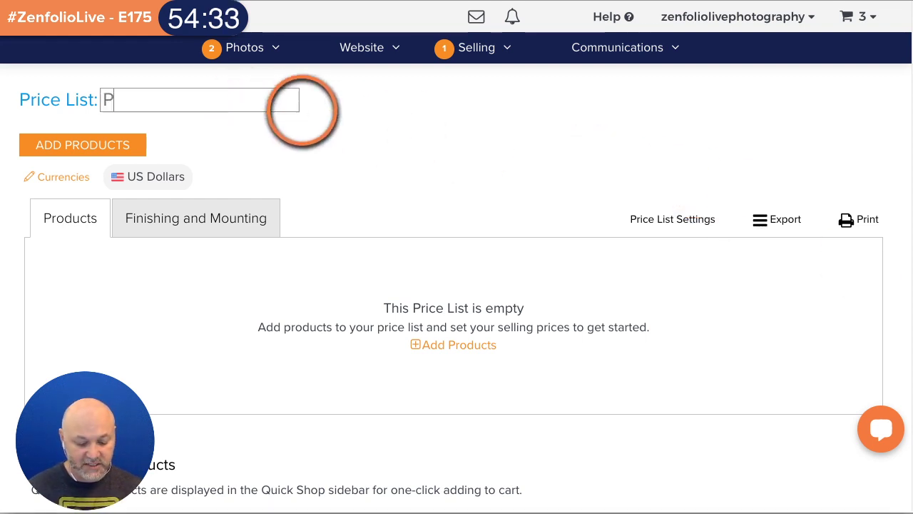
type("ortraits")
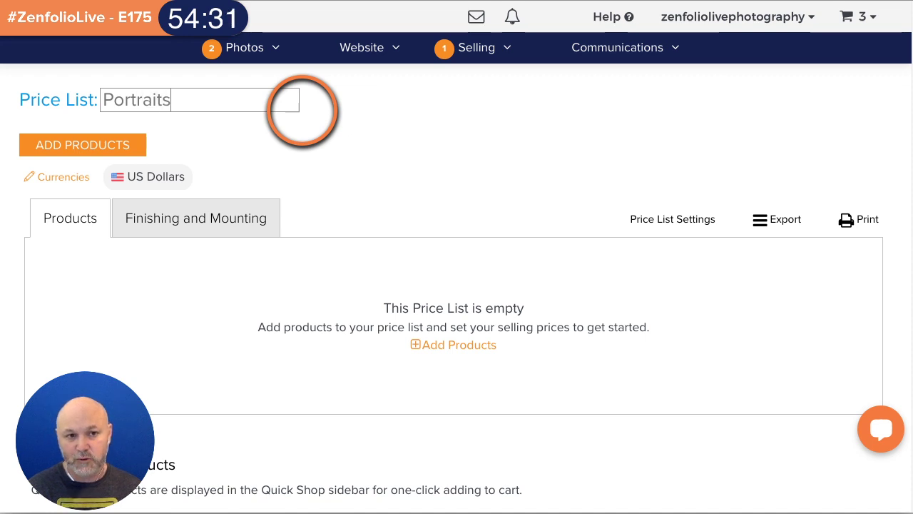
left_click(355, 163)
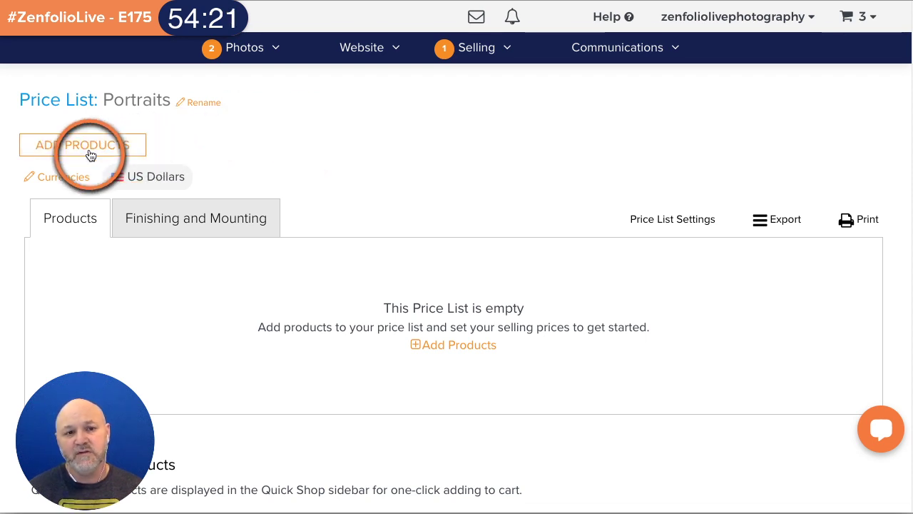
- Open the Add Products catalogue and expand the Show: All Vendors dropdown
left_click(70, 142)
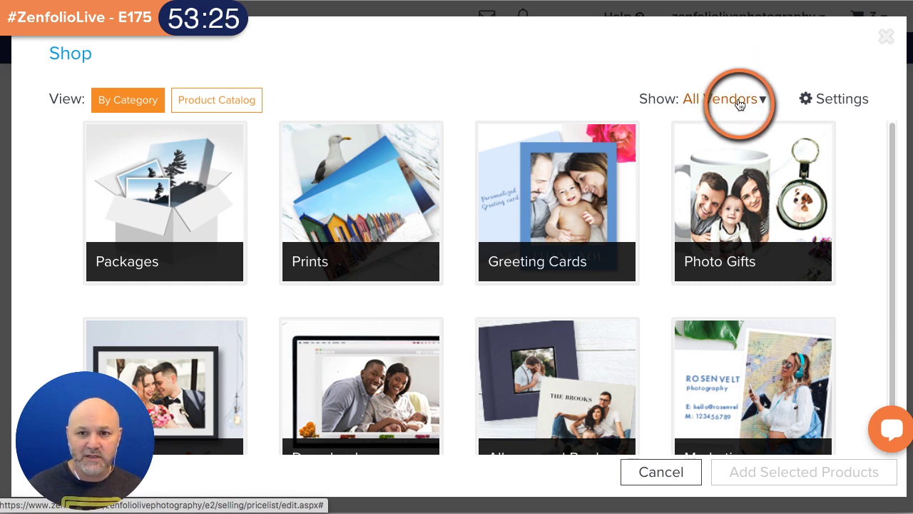
left_click(739, 100)
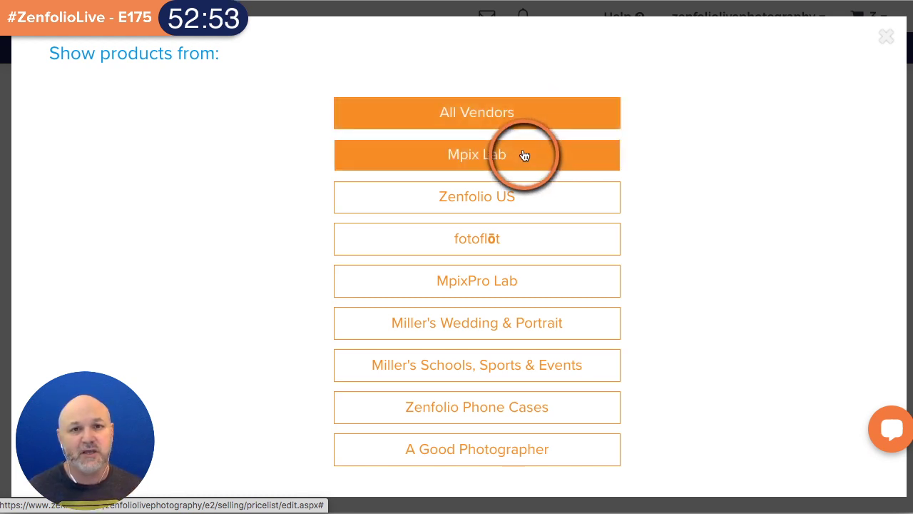
- From Mpix Lab Prints, add Wallets (set of 4), 4"x6", 5"x7" and 8"x10" to Portraits
left_click(589, 148)
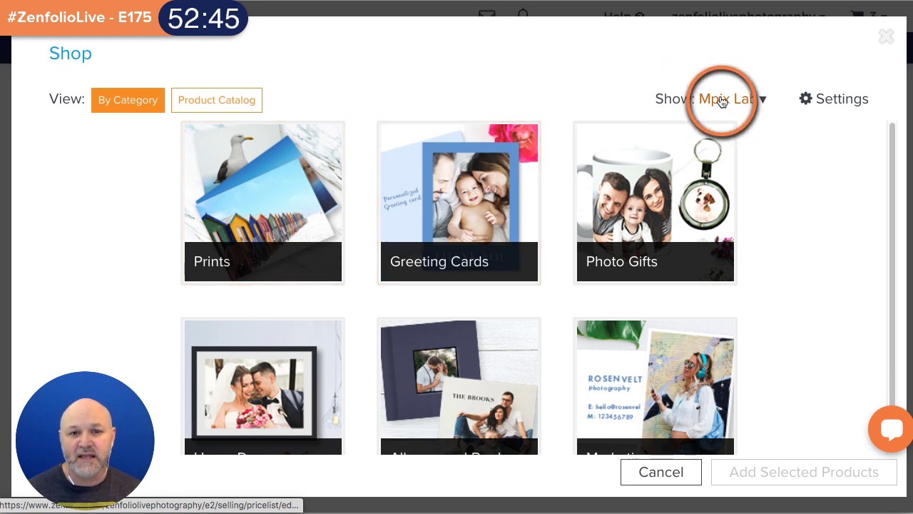
left_click(258, 185)
scroll(477, 200, "down", 4)
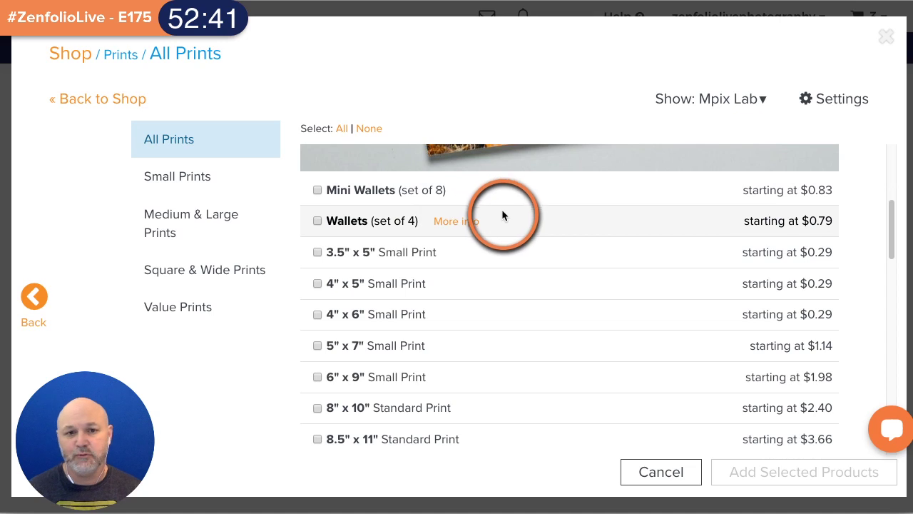
left_click(318, 223)
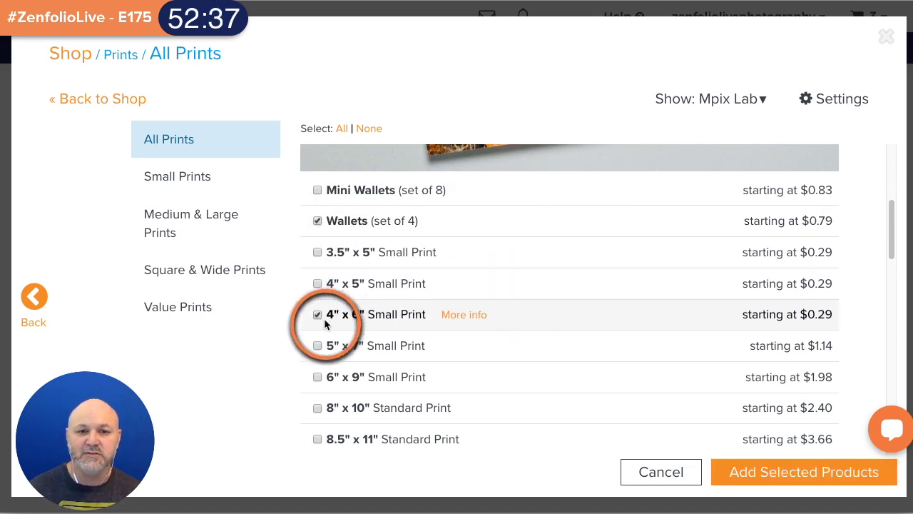
left_click(317, 346)
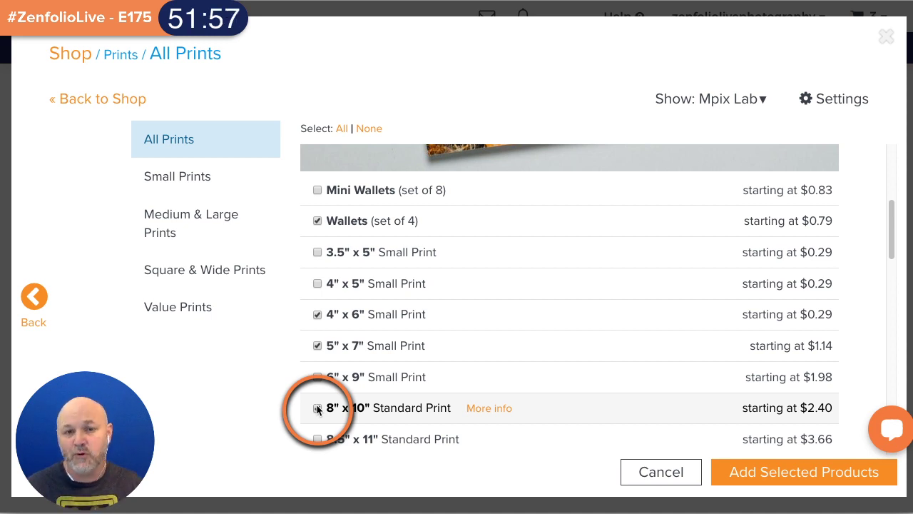
left_click(318, 408)
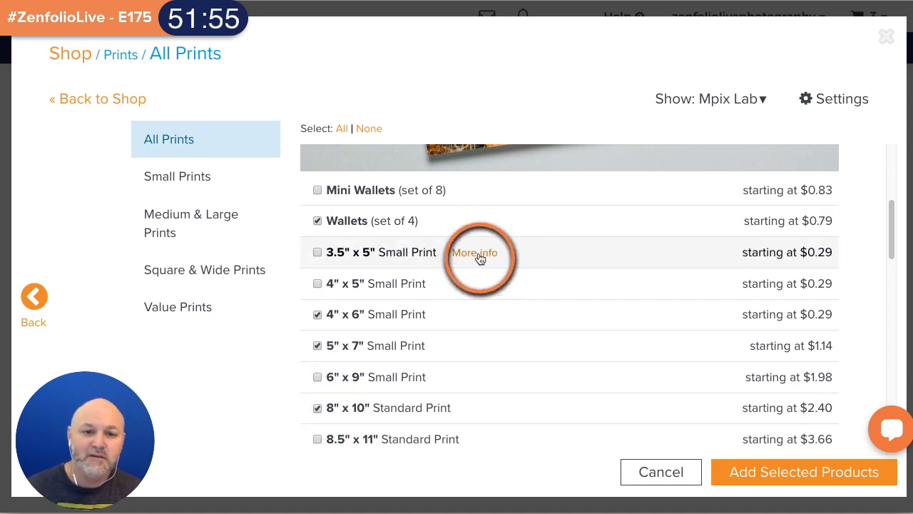
left_click(319, 220)
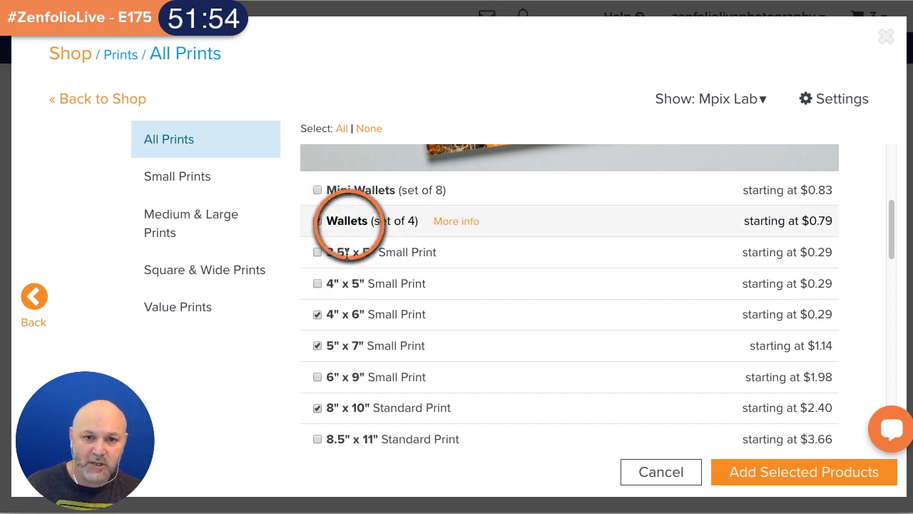
left_click(354, 311)
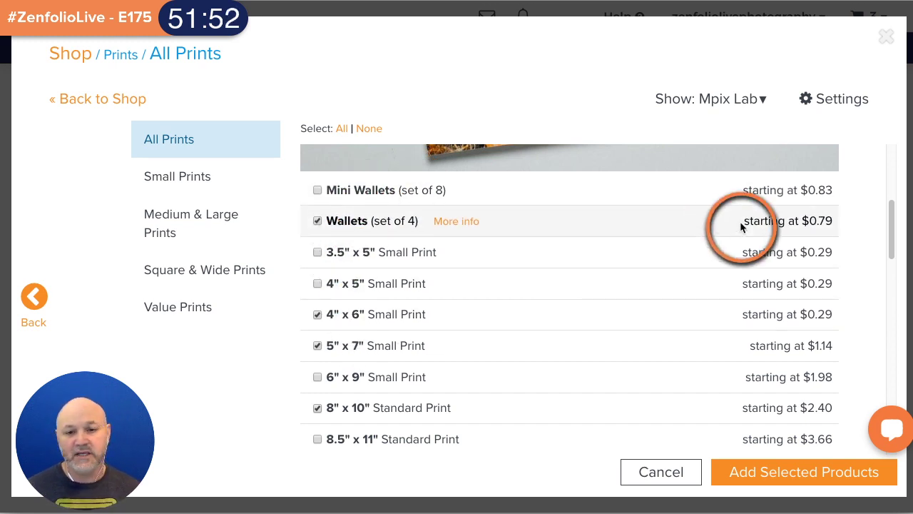
left_click(786, 472)
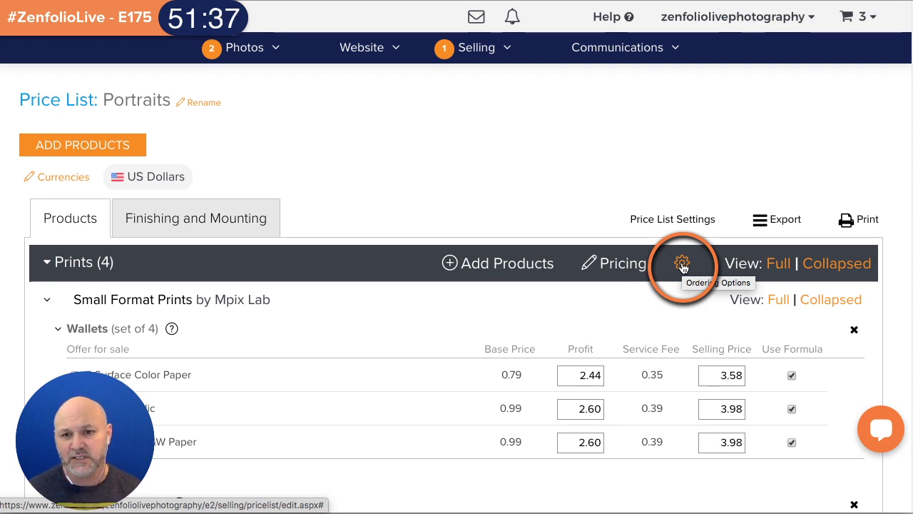
- Set print options to Do not enhance, Color Conversion None and Die Cut, and apply
left_click(684, 264)
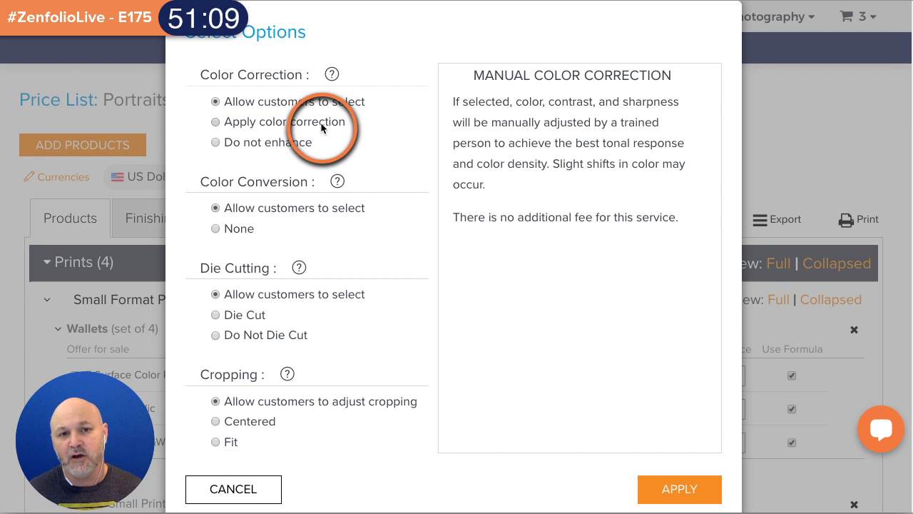
left_click(216, 122)
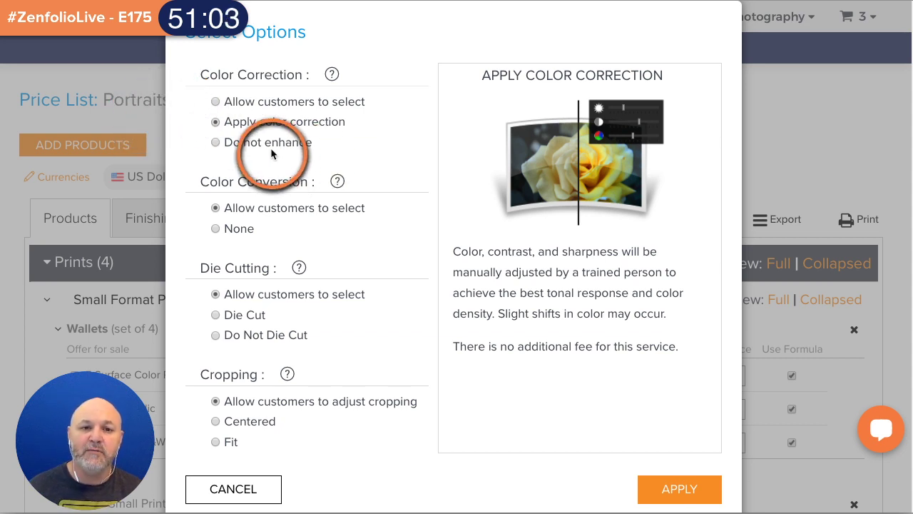
left_click(270, 149)
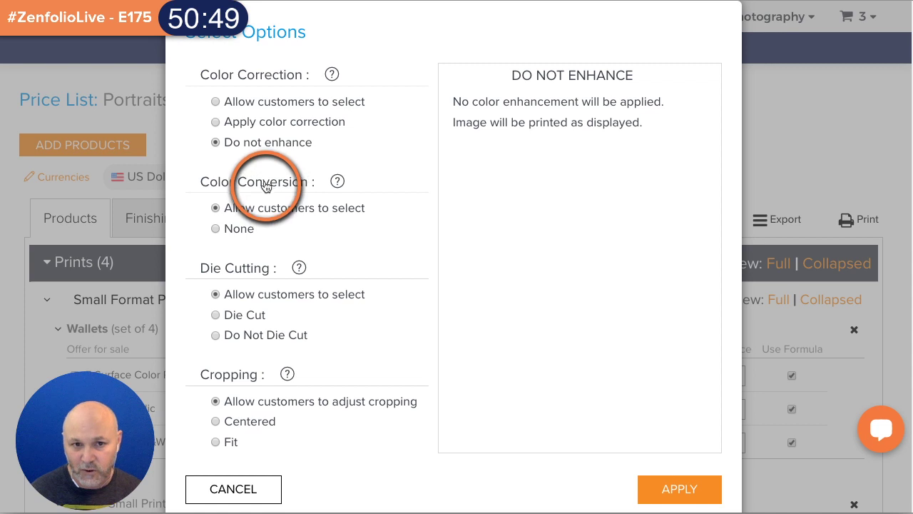
left_click(215, 228)
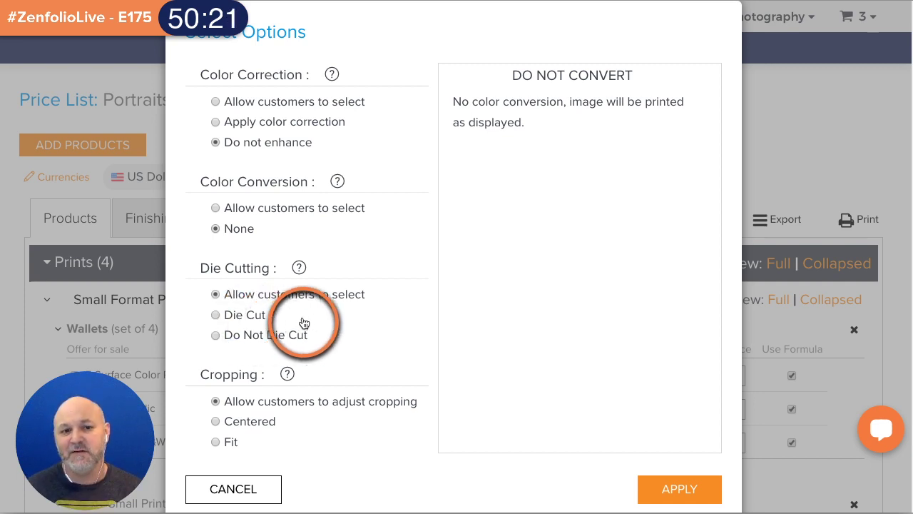
left_click(257, 316)
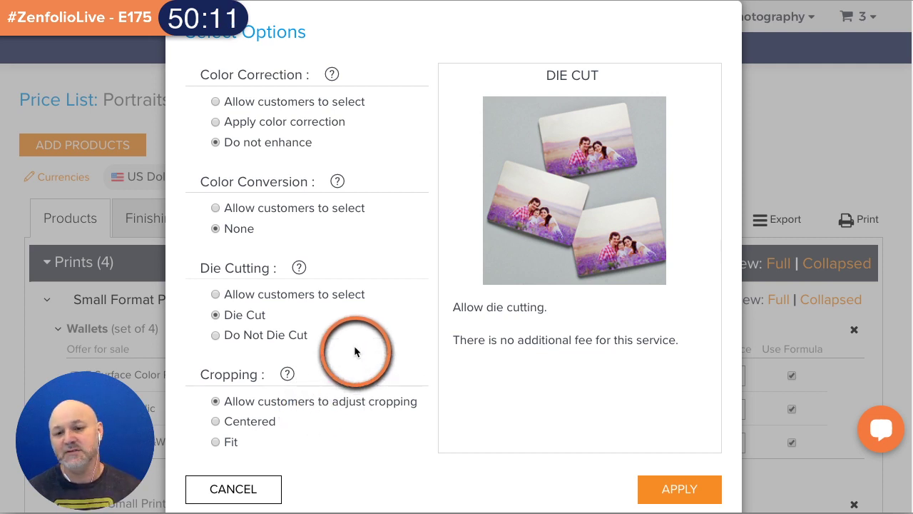
left_click(687, 492)
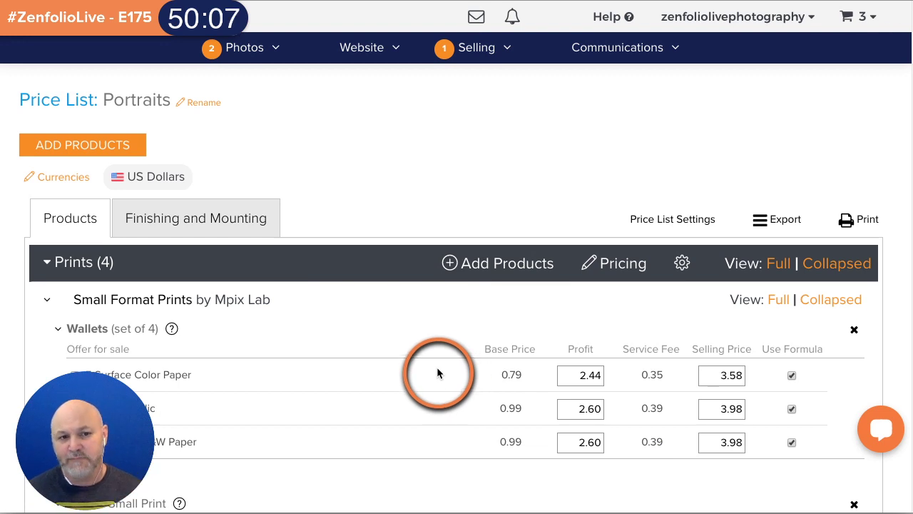
- Stop offering Wallets and 4x6 prints on Kodak Metallic and True Digital B&W Paper
scroll(418, 341, "down", 1)
scroll(417, 343, "down", 2)
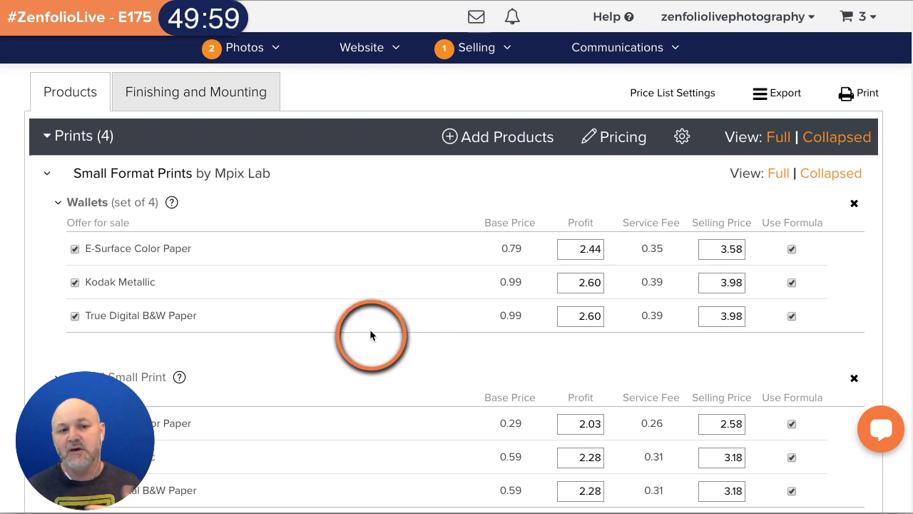
left_click(75, 282)
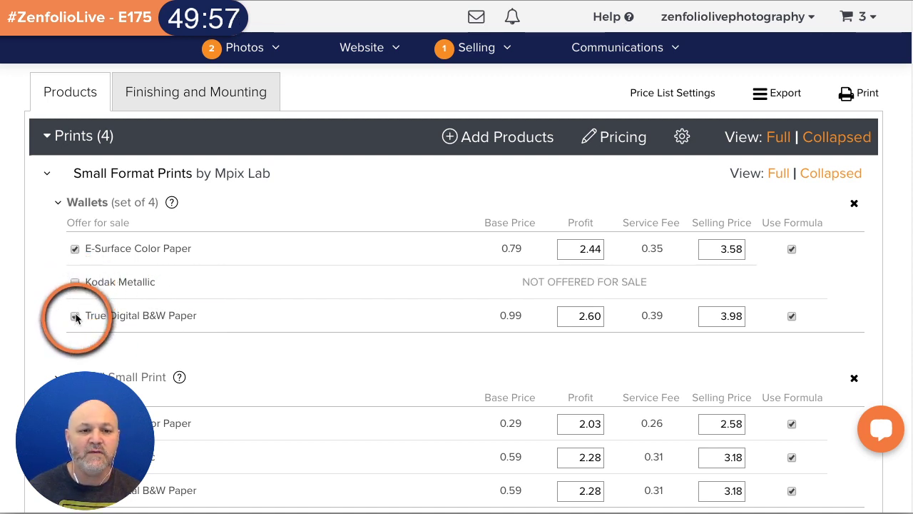
left_click(75, 315)
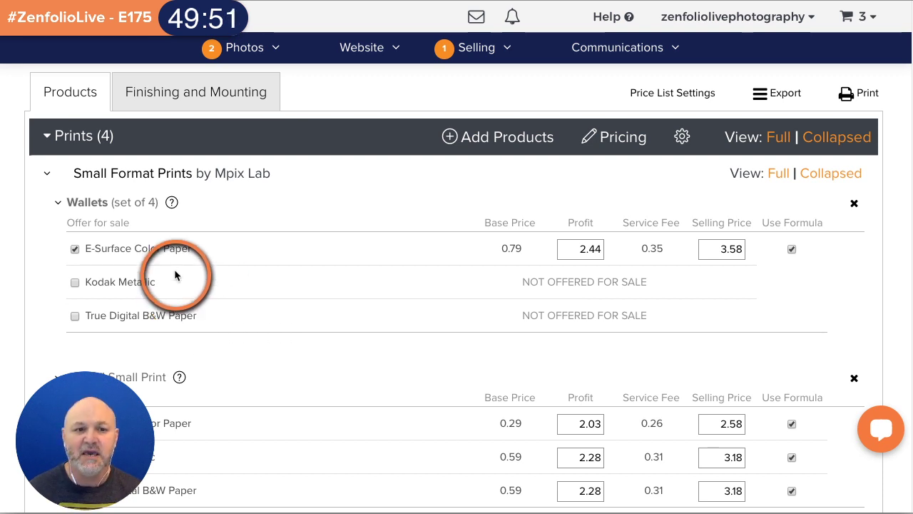
scroll(316, 310, "down", 3)
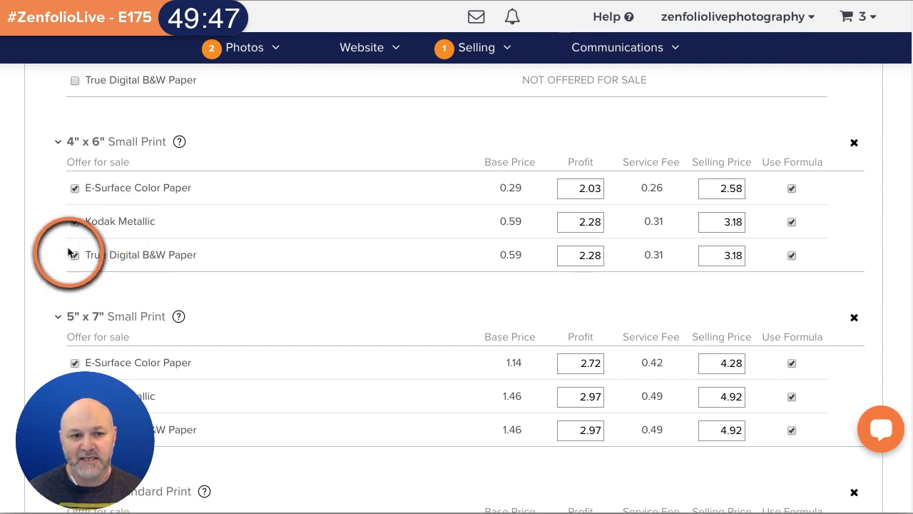
left_click(74, 255)
left_click(74, 223)
- Stop offering 5x7 and 8x10 prints on Kodak Metallic and True Digital B&W Paper
scroll(261, 271, "down", 2)
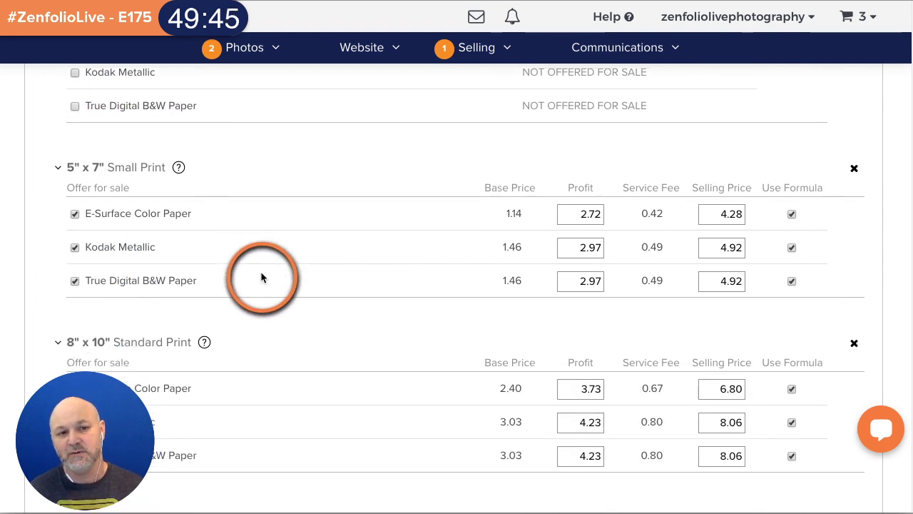
left_click(75, 247)
scroll(210, 292, "down", 2)
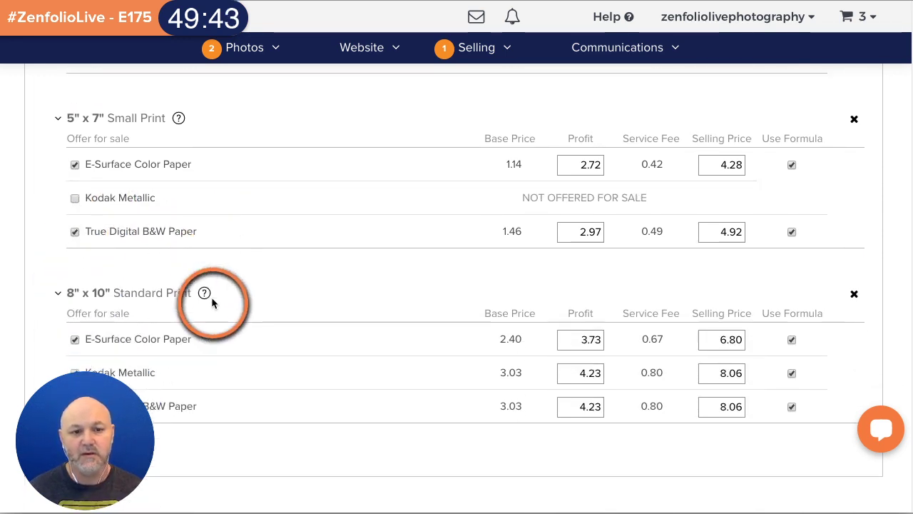
left_click(75, 120)
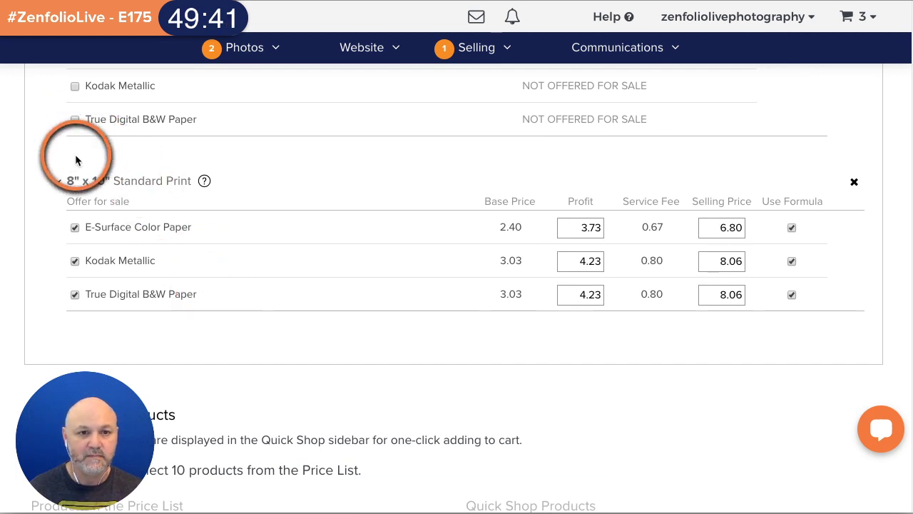
left_click(75, 260)
left_click(75, 294)
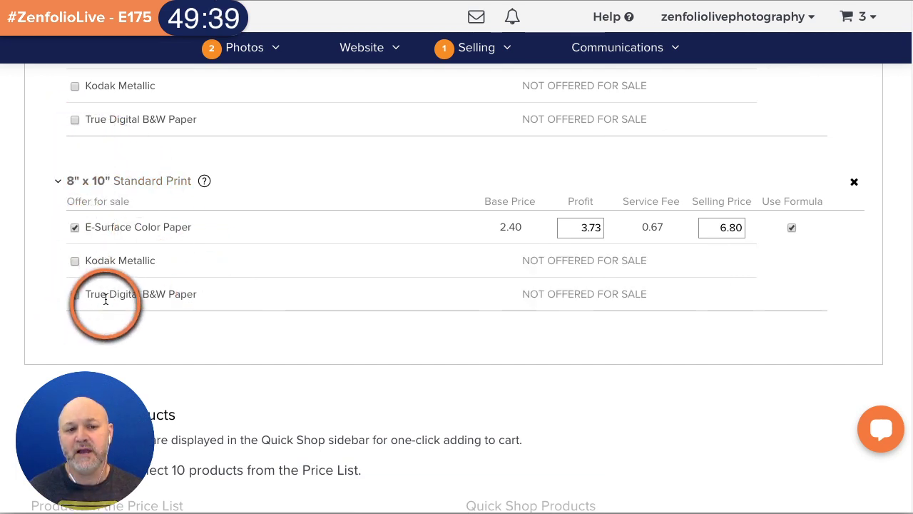
scroll(480, 324, "up", 5)
scroll(480, 330, "up", 3)
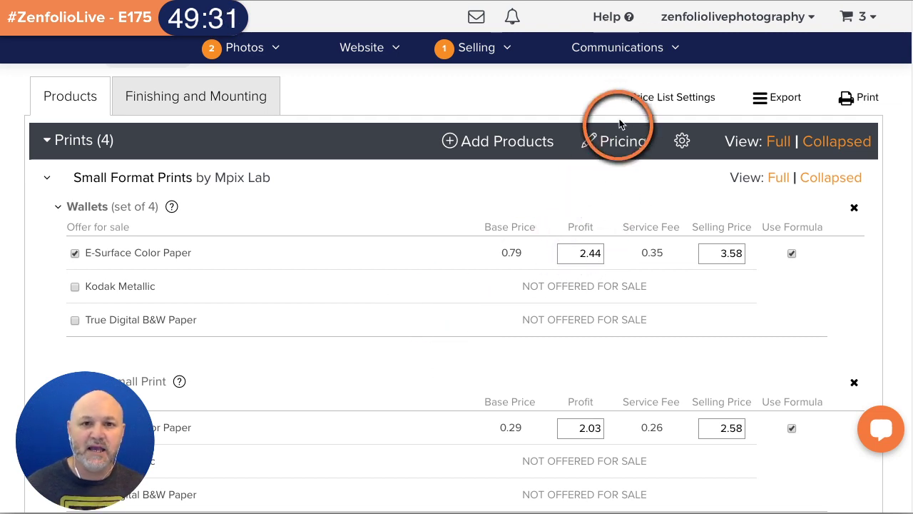
- Apply Prints pricing of 0 fixed markup, 400% over base price, rounded up to .00
left_click(621, 140)
left_click(271, 171)
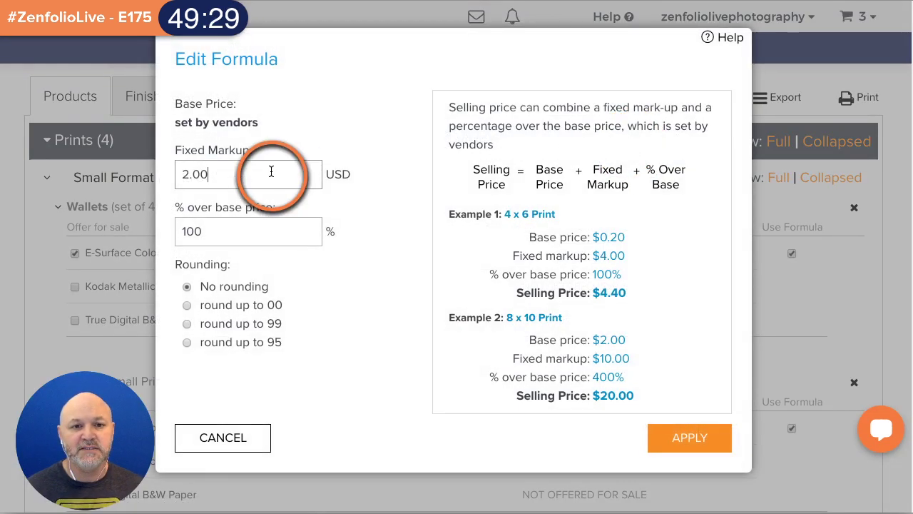
double_click(271, 172)
type("0")
left_click(269, 229)
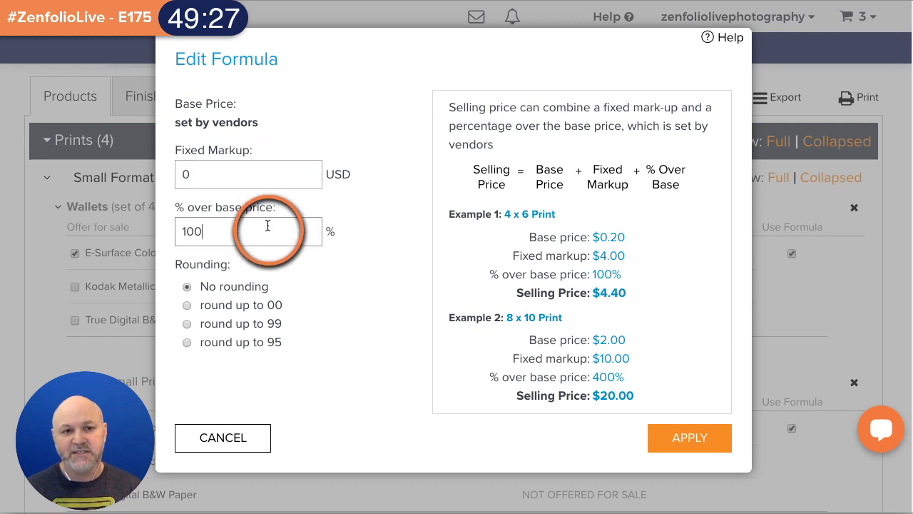
double_click(269, 230)
type("400")
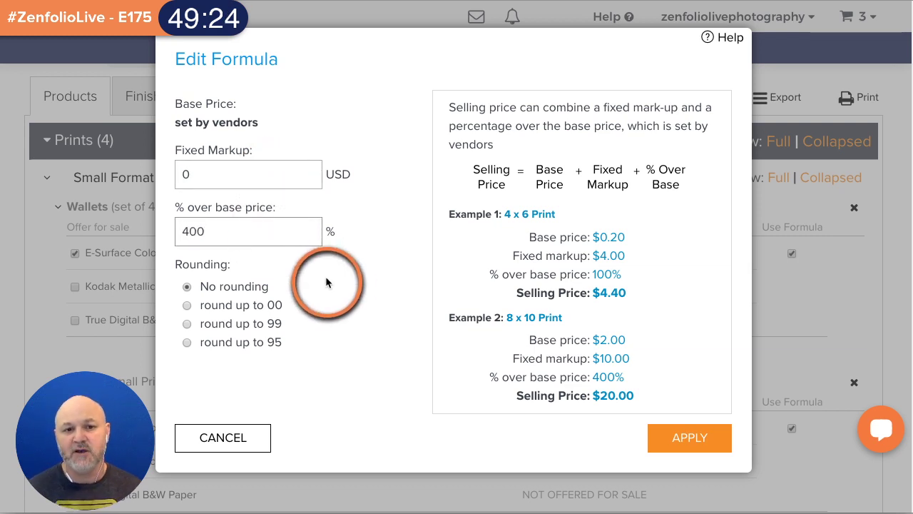
left_click(187, 306)
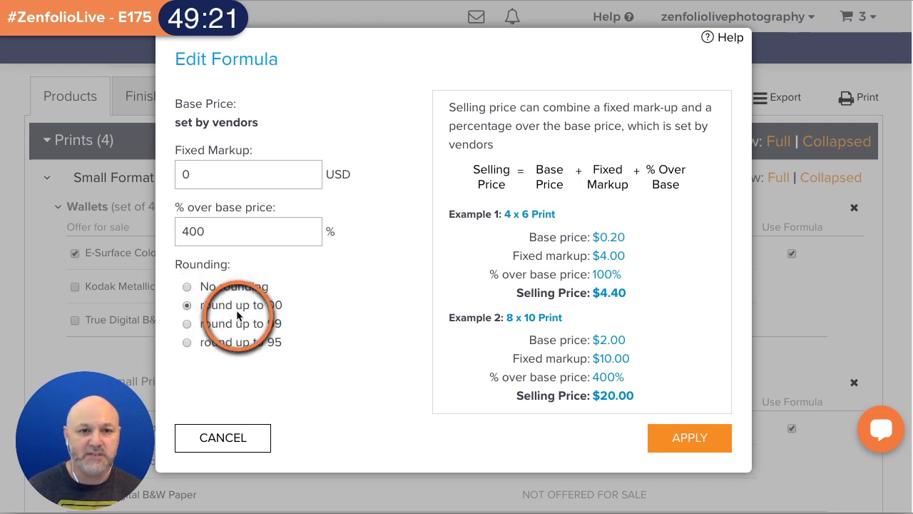
left_click(679, 438)
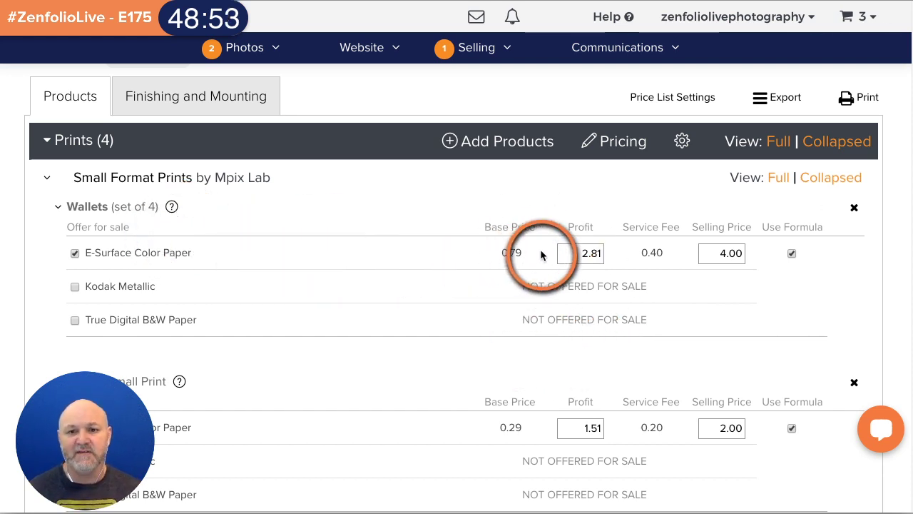
- Change the Wallets E-Surface Color Paper profit to 3, then set its selling price to 6.00
double_click(571, 255)
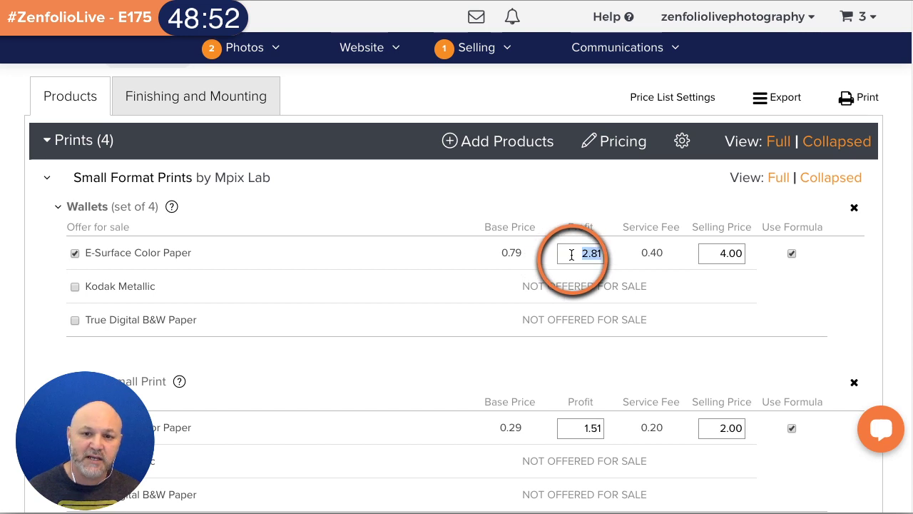
type("3")
left_click(430, 357)
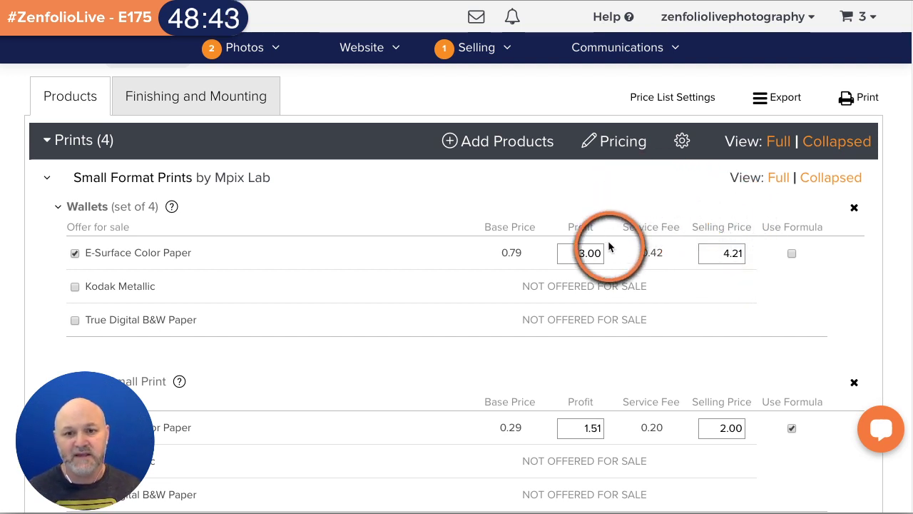
left_click(701, 251)
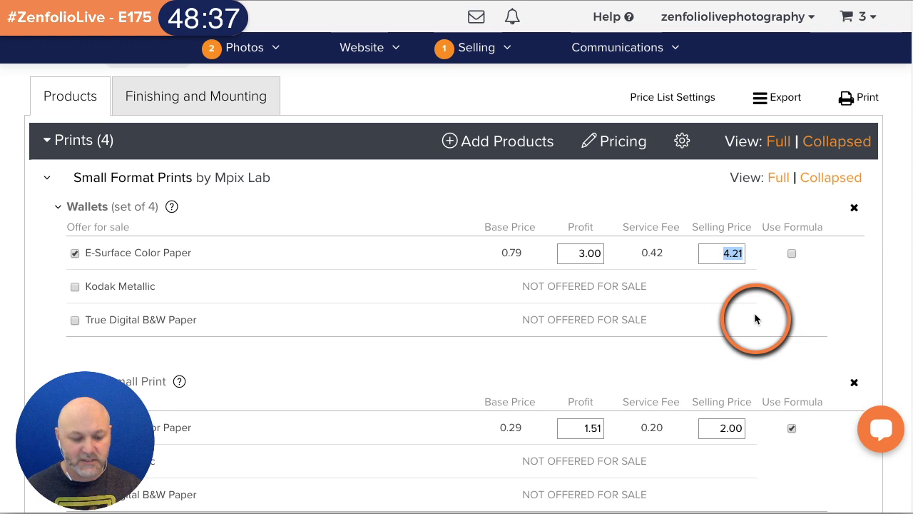
type("6.00")
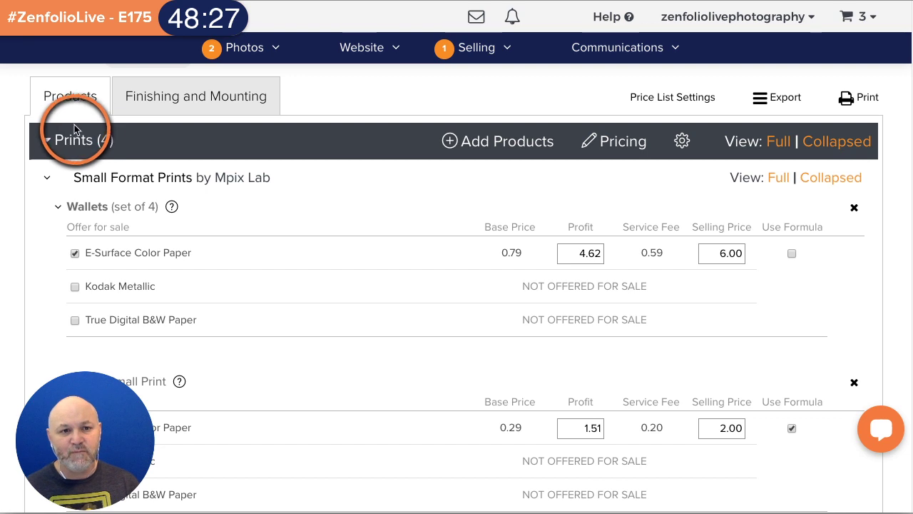
- Collapse Prints, then add the 8x10, 10x10 and 11x14 Canvas Gallery Wraps from Home Decor > Canvas Prints
left_click(46, 143)
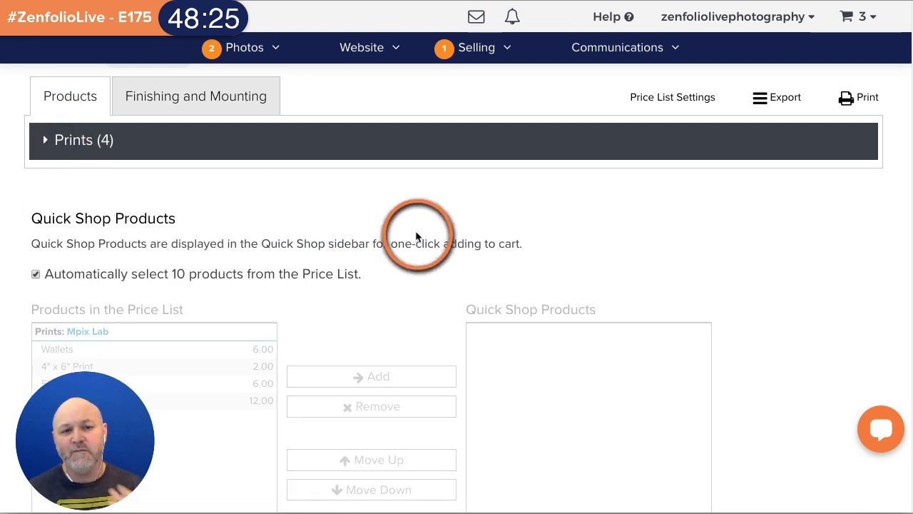
scroll(428, 243, "up", 1)
left_click(68, 93)
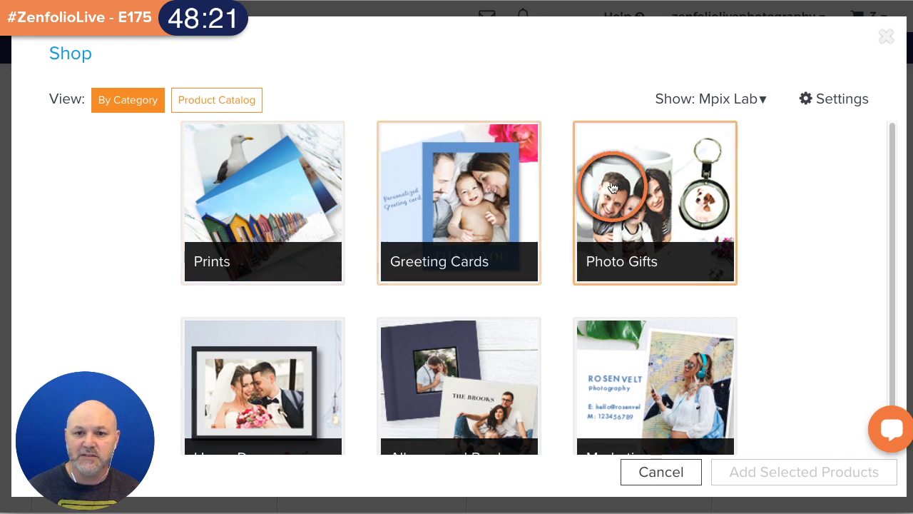
scroll(589, 286, "down", 1)
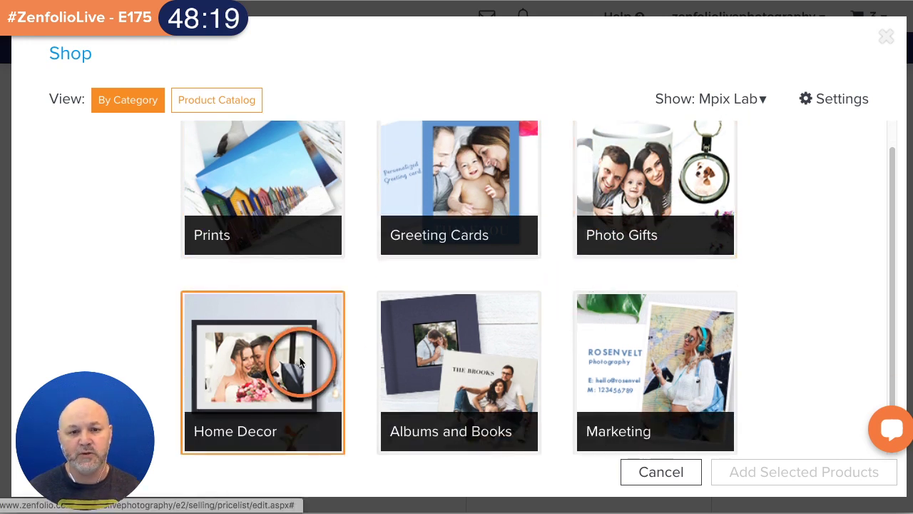
left_click(301, 358)
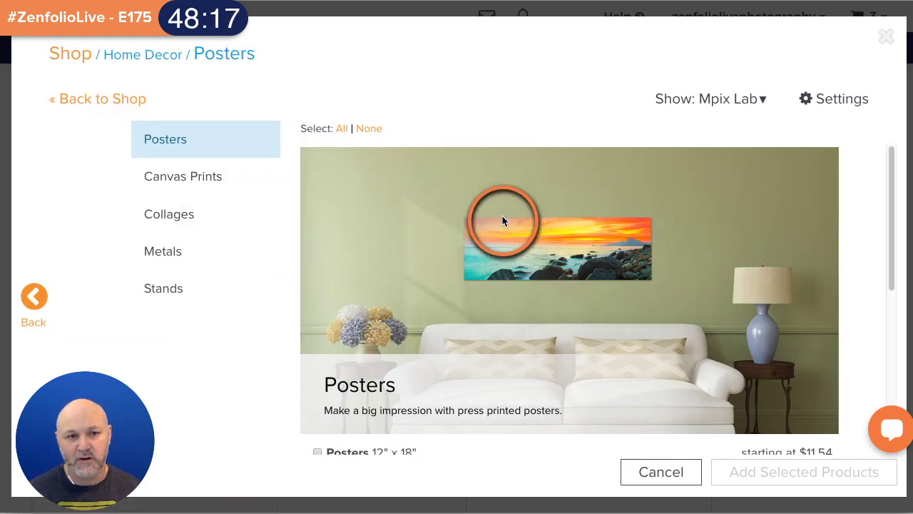
left_click(171, 182)
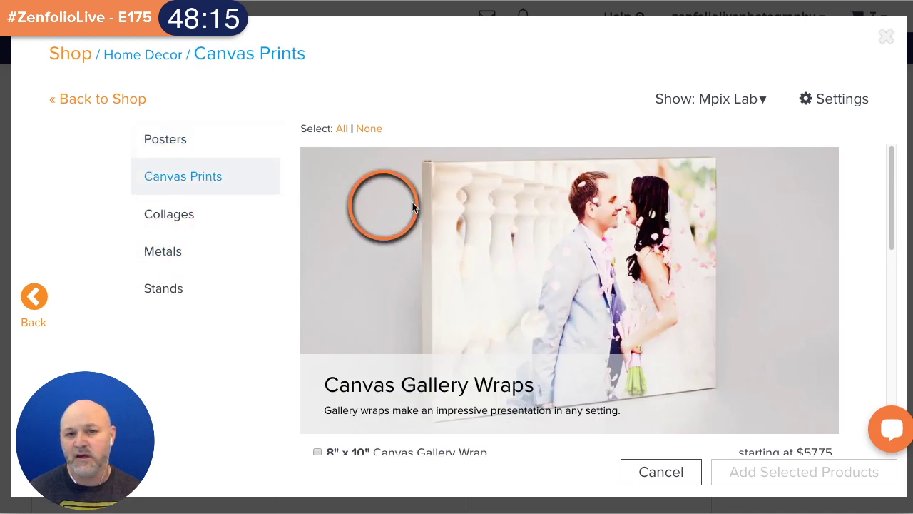
scroll(414, 204, "down", 4)
left_click(317, 190)
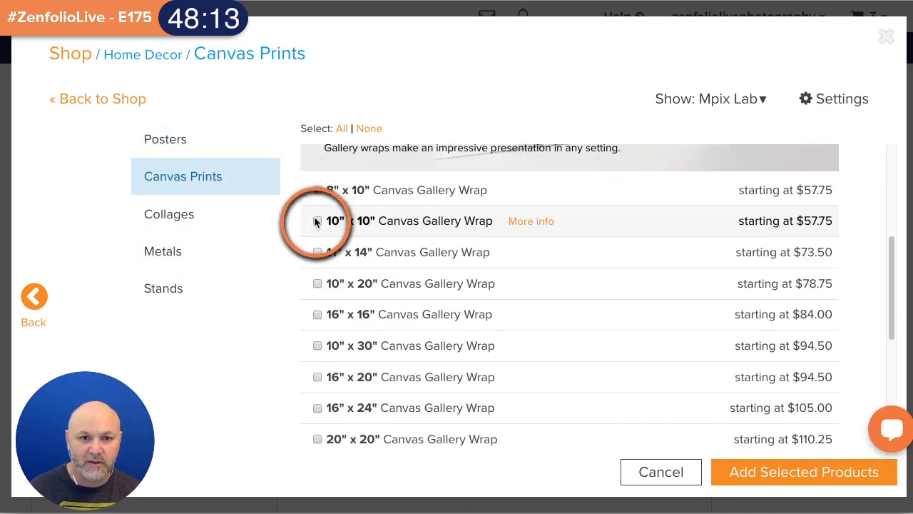
left_click(318, 220)
left_click(318, 253)
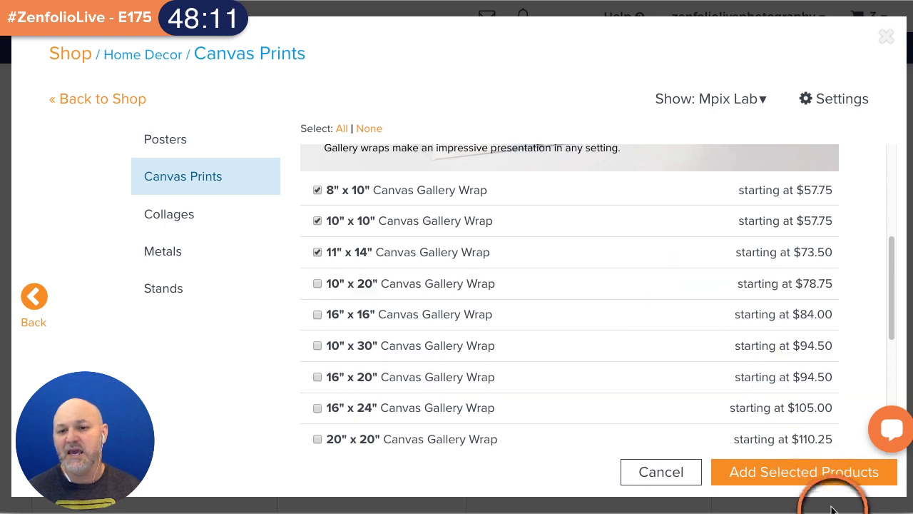
left_click(795, 480)
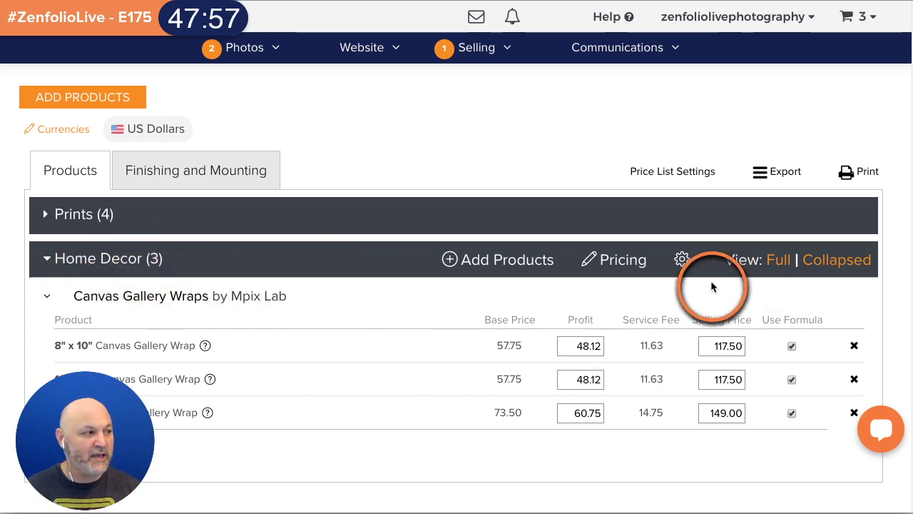
- Give the Home Decor canvas wraps Do not enhance and Color Conversion None, and apply
left_click(680, 260)
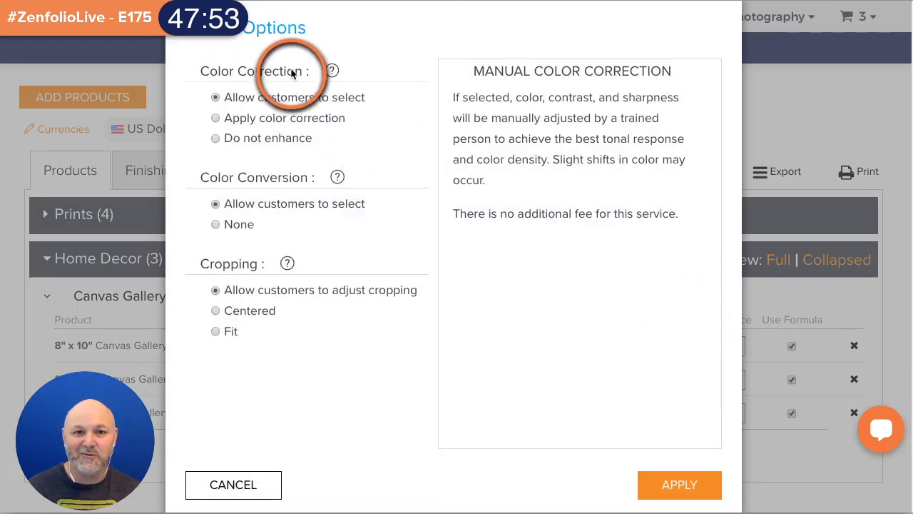
left_click(223, 119)
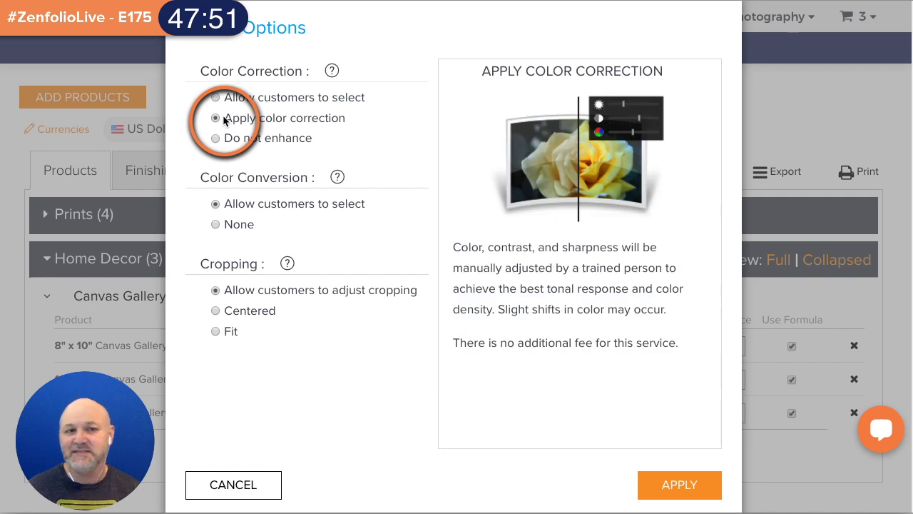
left_click(216, 138)
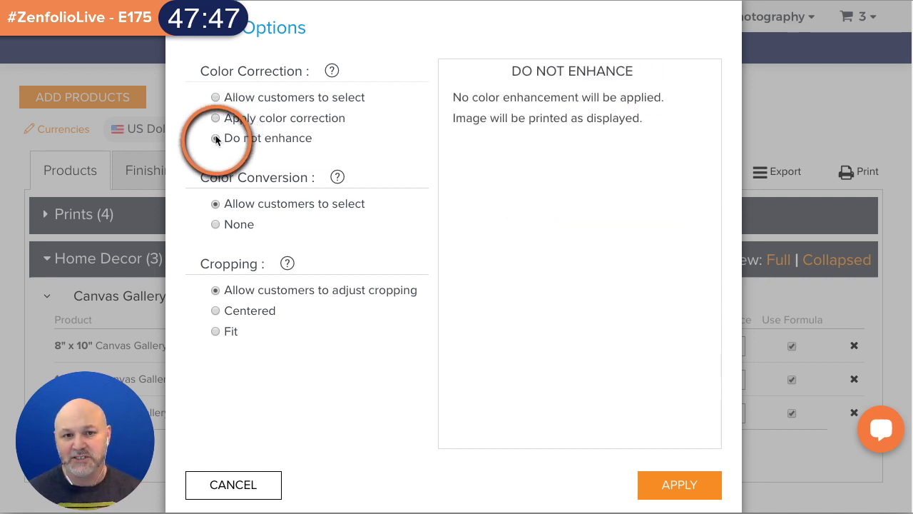
left_click(216, 225)
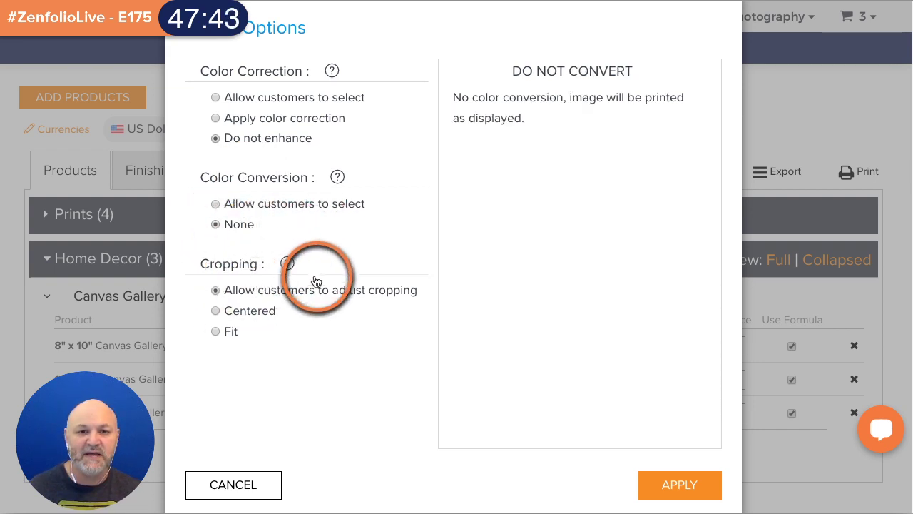
left_click(681, 485)
scroll(432, 312, "down", 1)
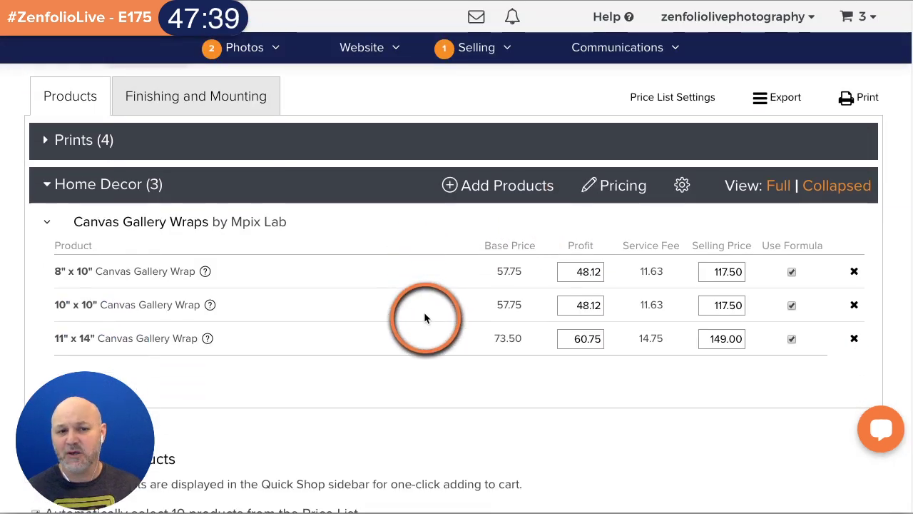
- Set the Home Decor formula to 0 fixed markup and 400% over base, rounded up to 00
left_click(613, 187)
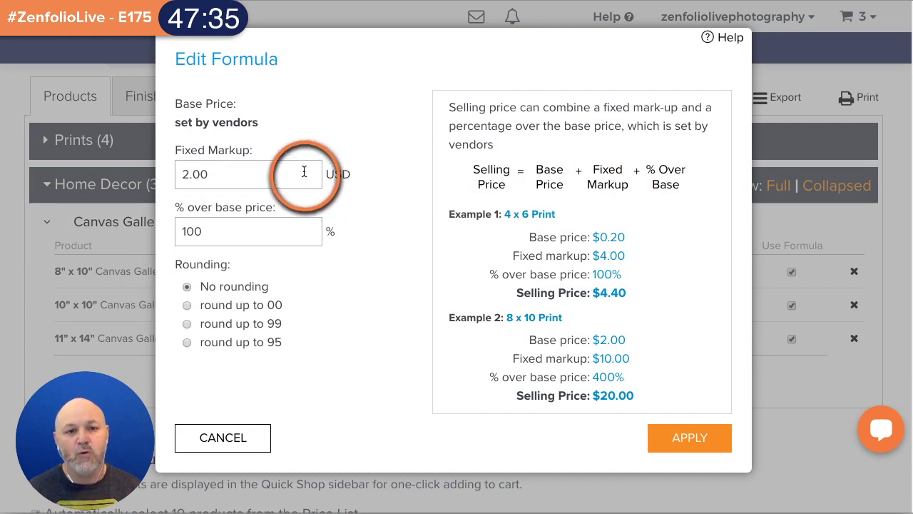
double_click(306, 172)
type("0")
double_click(274, 229)
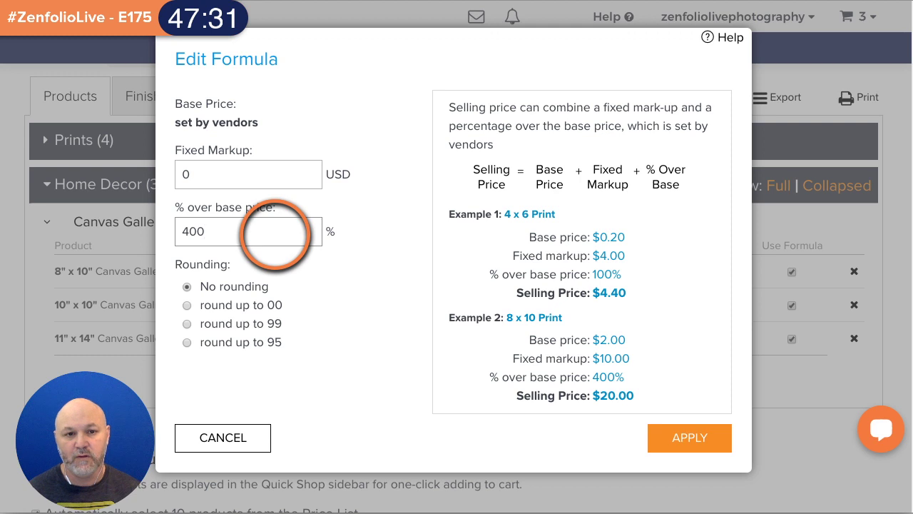
type("400")
left_click(242, 306)
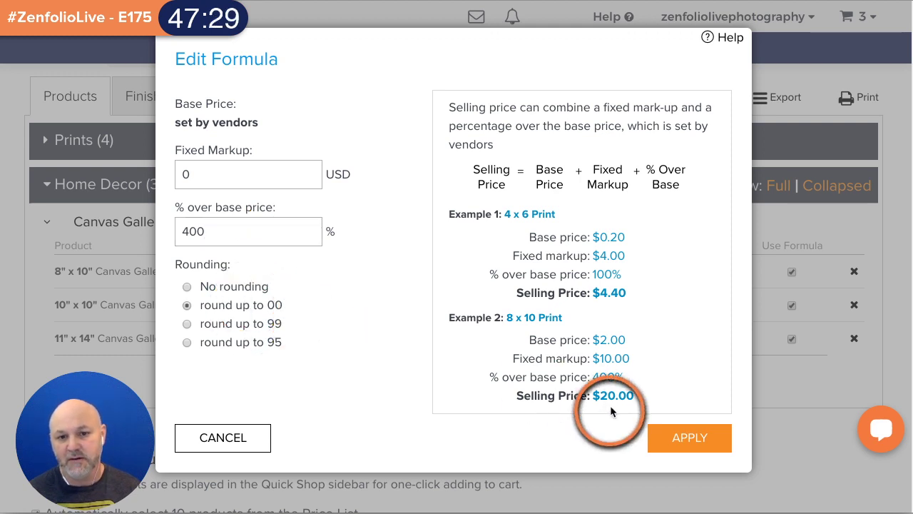
left_click(653, 437)
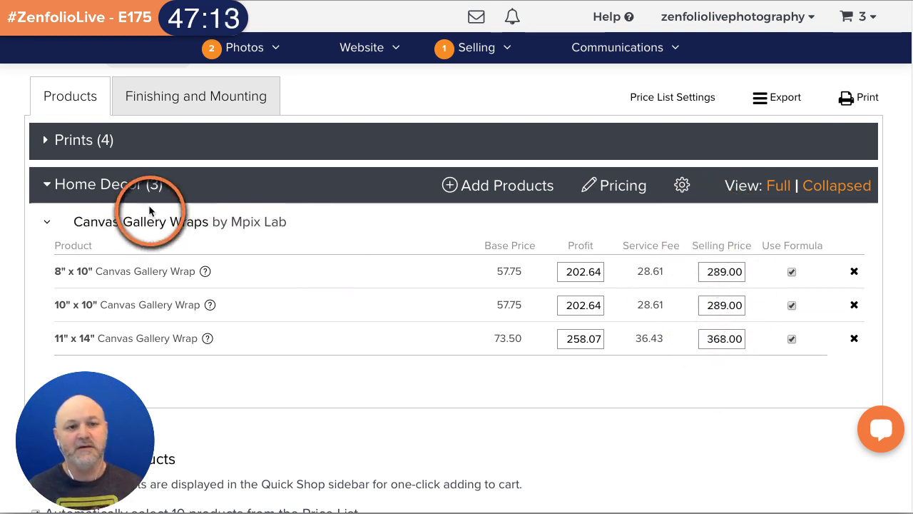
left_click(48, 187)
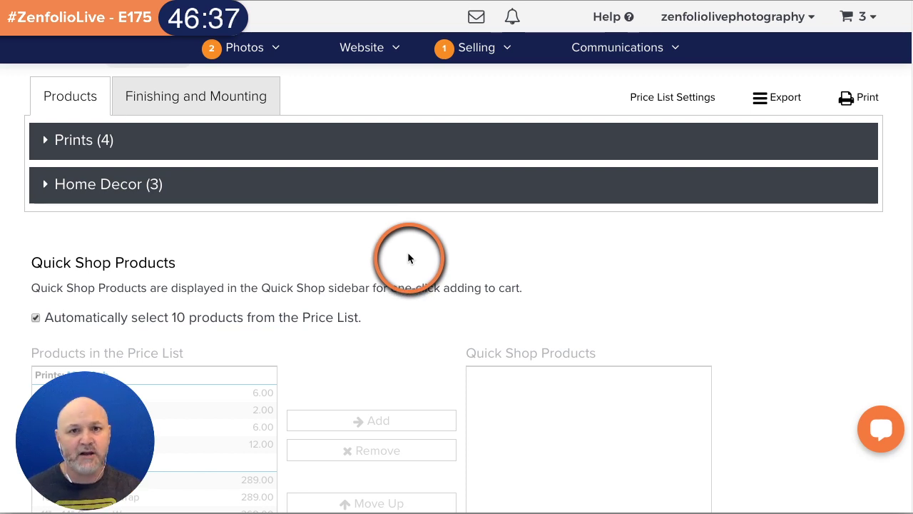
- Turn off automatic selection of 10 products and add Wallets through 11" x 14" Canvas Wrap to Quick Shop
scroll(389, 282, "down", 1)
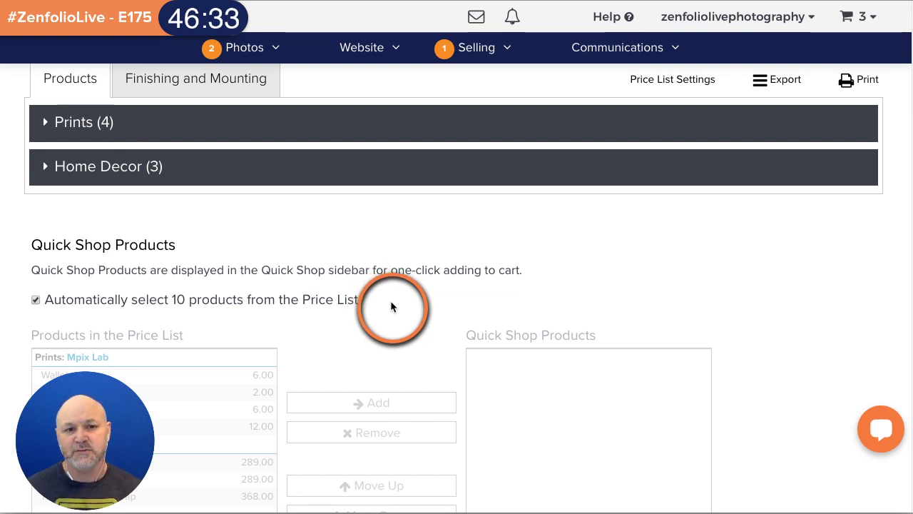
scroll(389, 304, "down", 1)
left_click(36, 271)
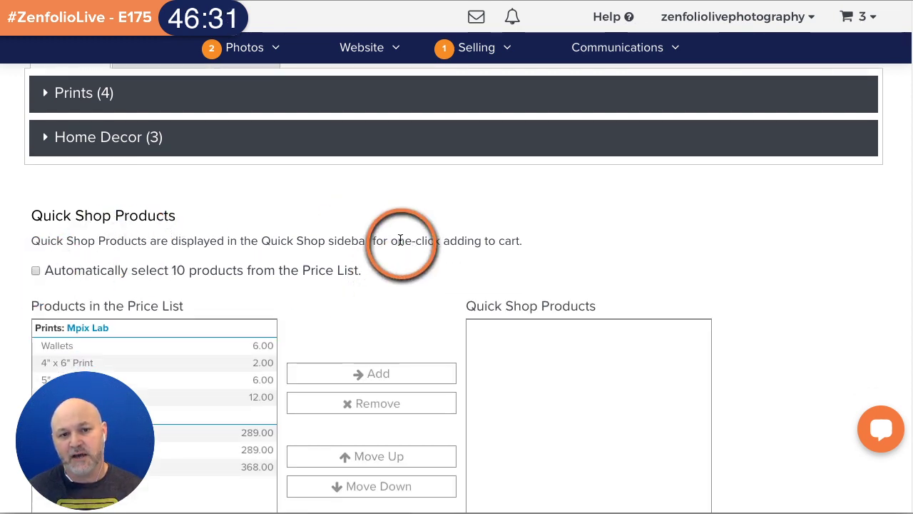
scroll(400, 240, "down", 2)
scroll(400, 240, "down", 4)
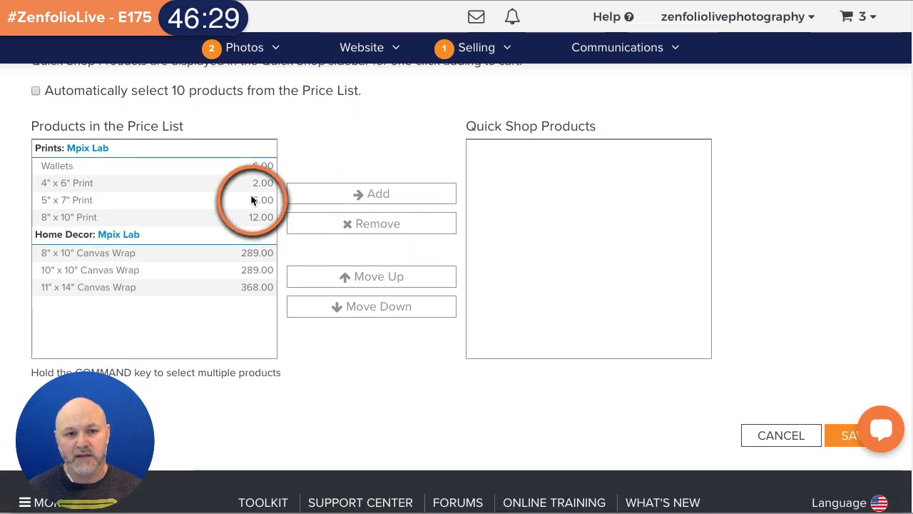
left_click(81, 166)
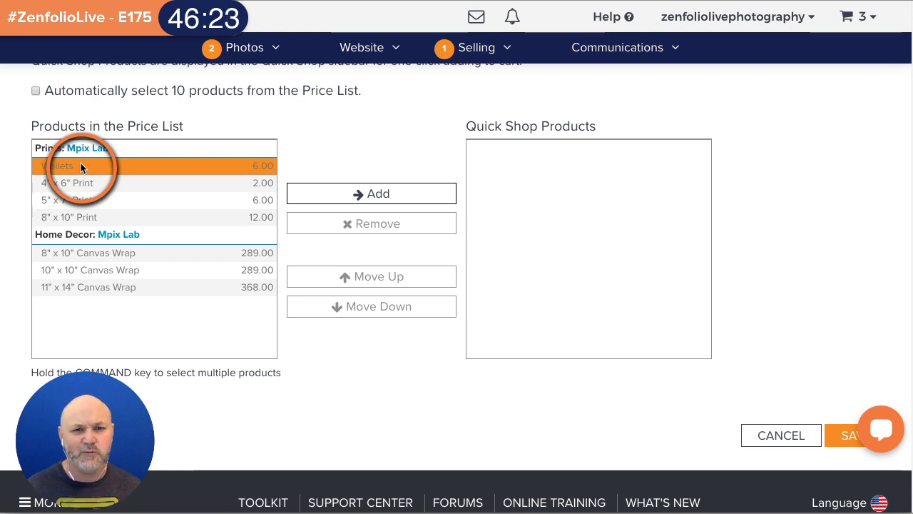
left_click(61, 286, "shift")
left_click(346, 194)
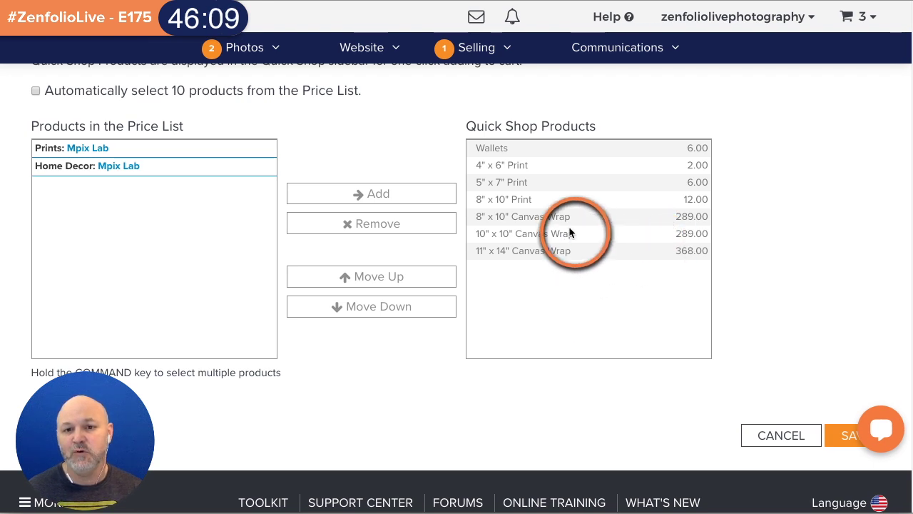
- Move the 11" x 14" Canvas Wrap up three places and the 4" x 6" Print to the top
left_click(542, 251)
left_click(431, 275)
left_click(430, 275)
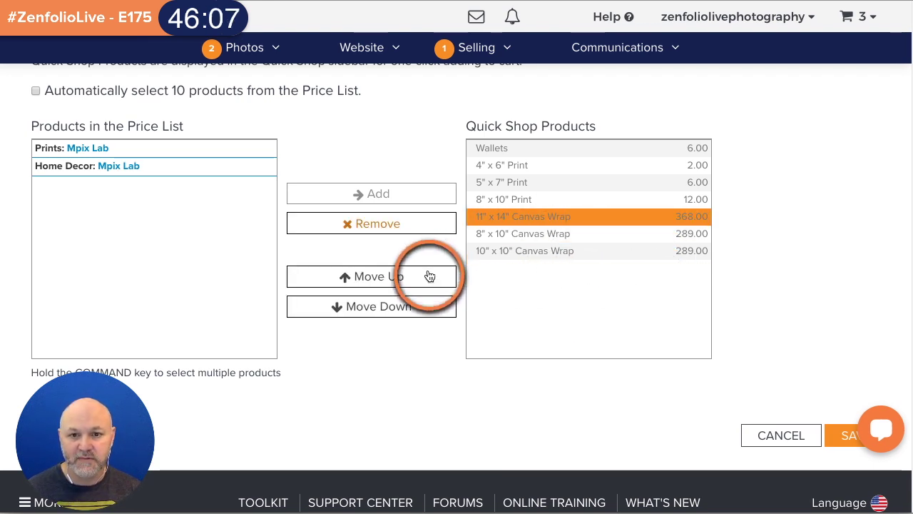
left_click(430, 276)
left_click(534, 164)
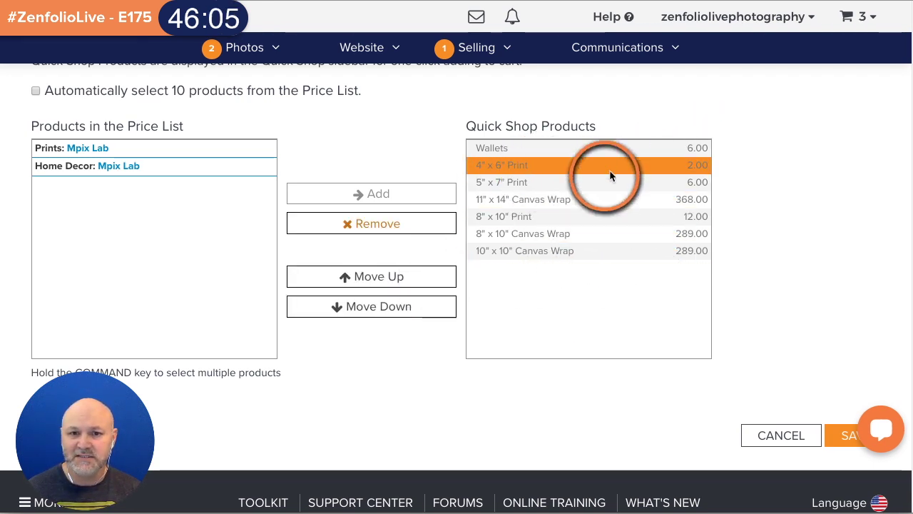
left_click(397, 276)
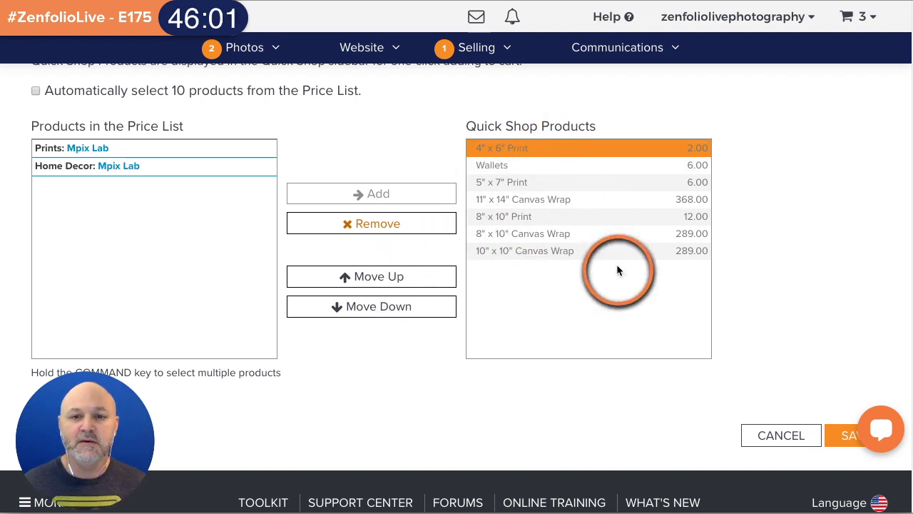
scroll(618, 269, "up", 3)
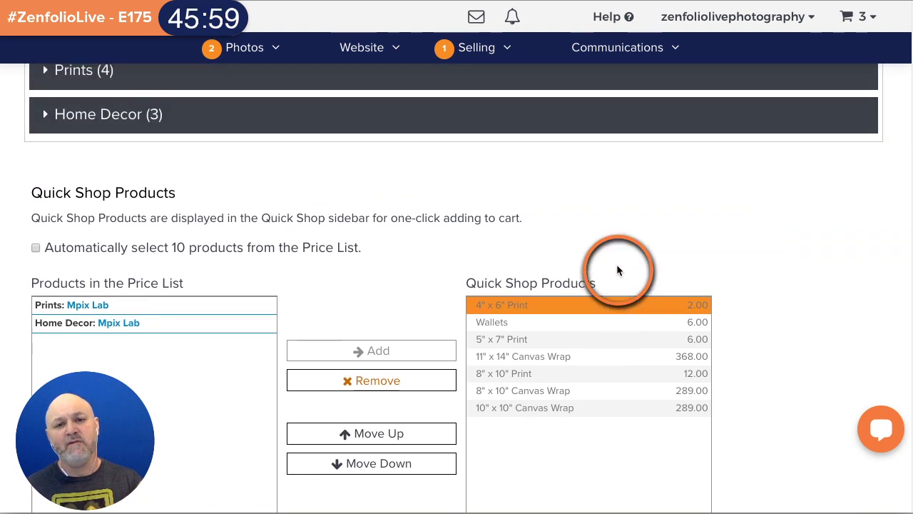
scroll(618, 270, "up", 3)
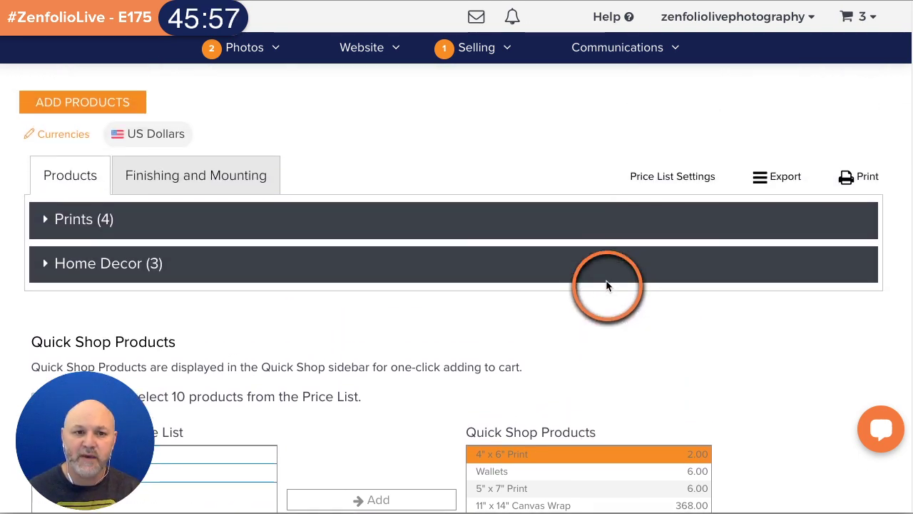
- Add the Wall Calendar from Photo Gifts to the Portraits price list
left_click(125, 107)
left_click(628, 214)
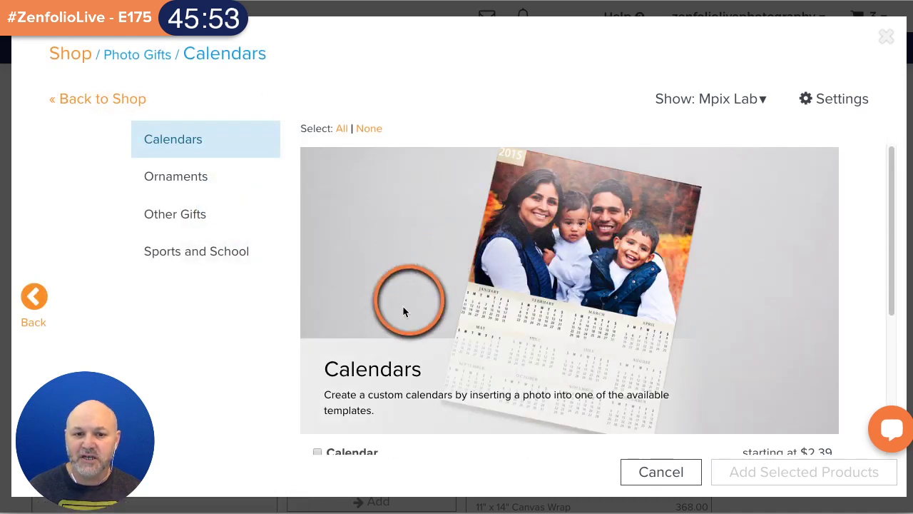
scroll(343, 436, "down", 1)
scroll(343, 437, "down", 3)
left_click(317, 255)
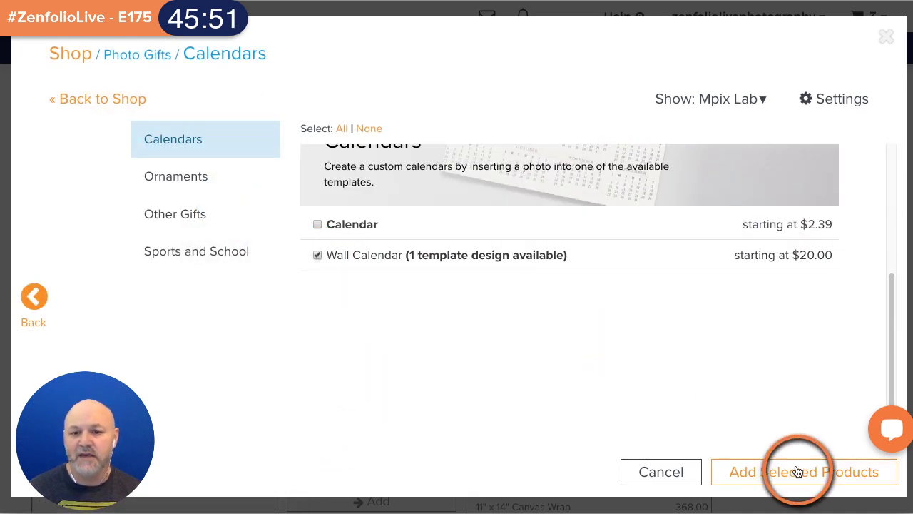
left_click(793, 471)
- Add the Wall Calendar to the Quick Shop products
scroll(402, 193, "down", 3)
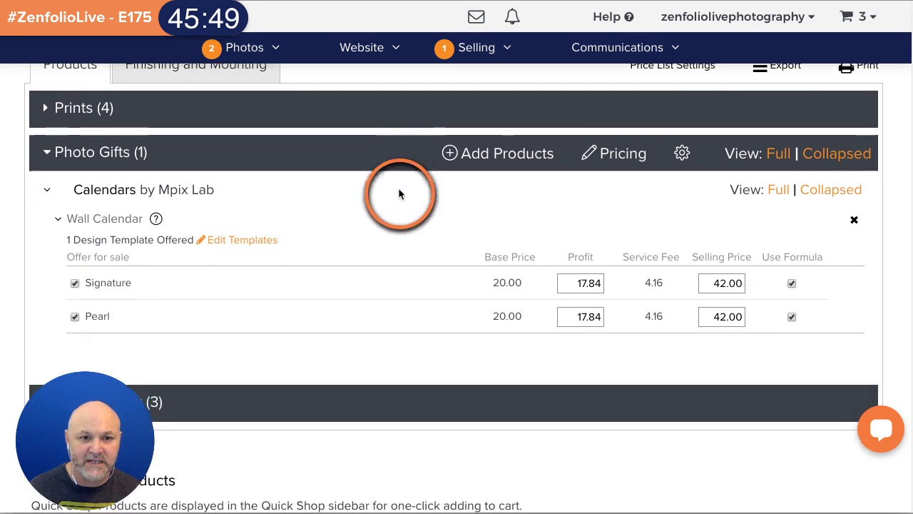
scroll(400, 189, "down", 3)
left_click(93, 293)
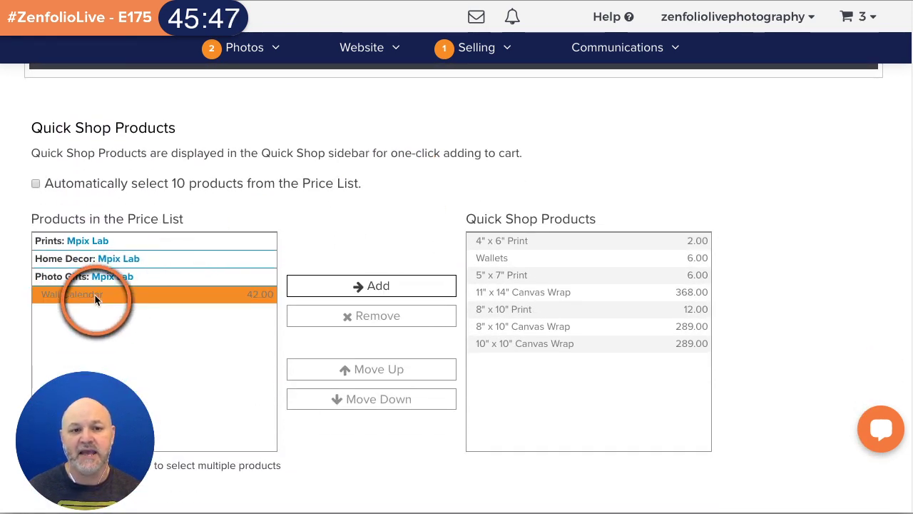
left_click(361, 286)
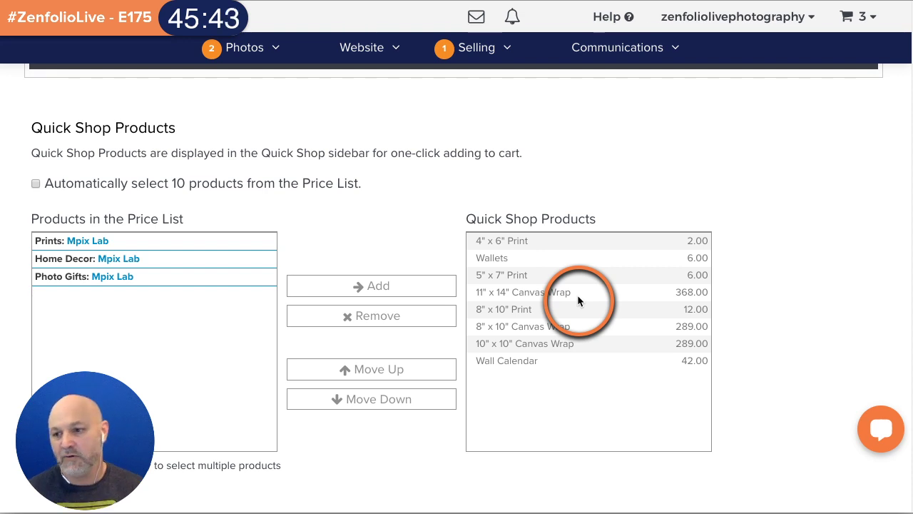
scroll(575, 314, "up", 3)
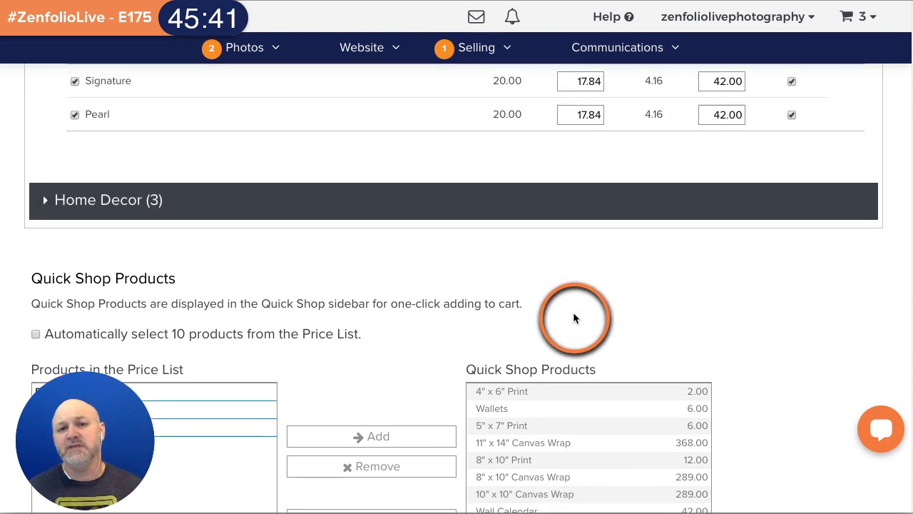
scroll(574, 314, "up", 4)
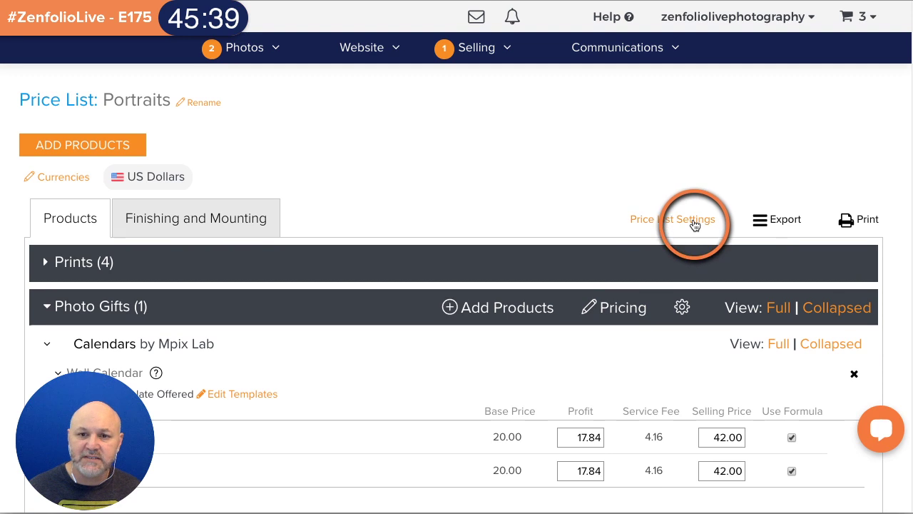
- Leave order auto-approval on None in Price List Settings, then save the Portraits price list
left_click(694, 222)
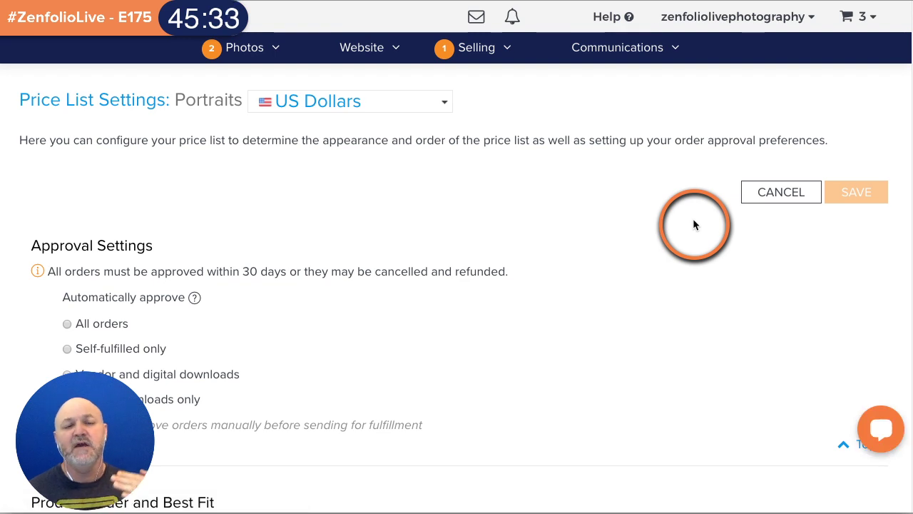
scroll(354, 264, "down", 1)
scroll(354, 264, "down", 3)
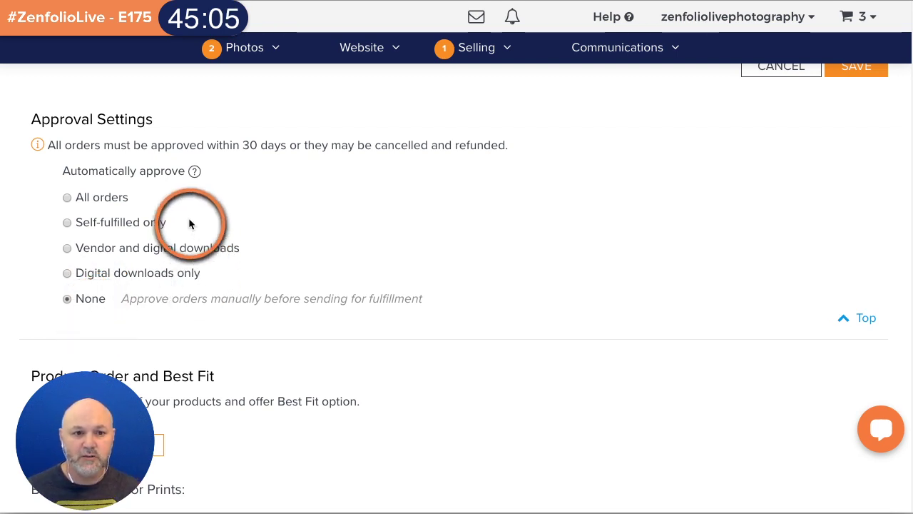
left_click(67, 197)
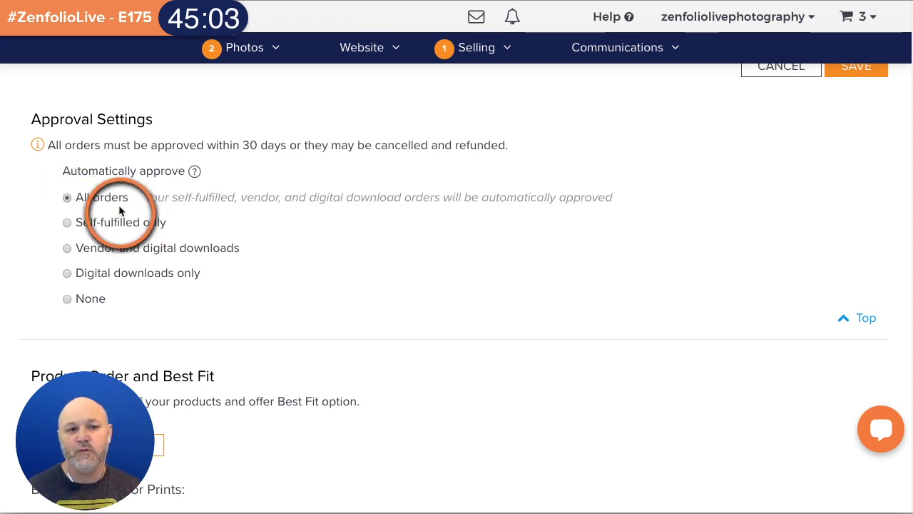
left_click(67, 299)
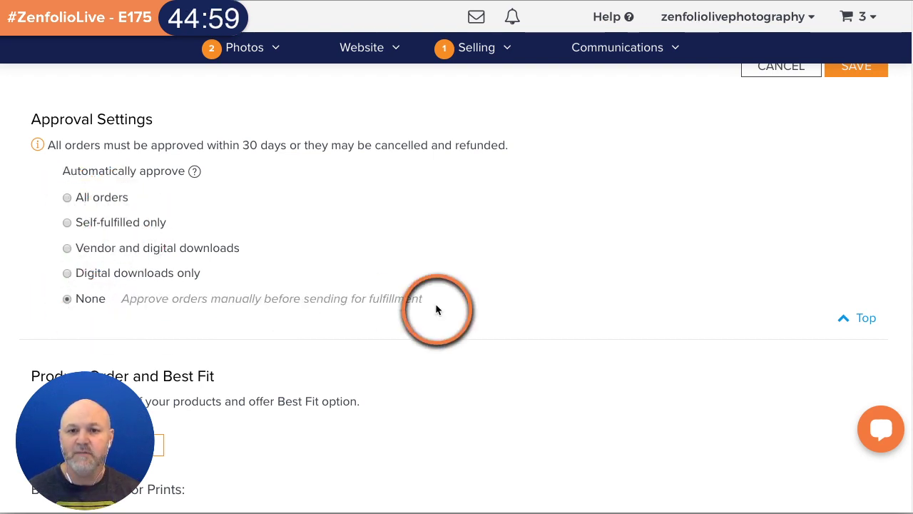
scroll(436, 310, "up", 2)
left_click(845, 187)
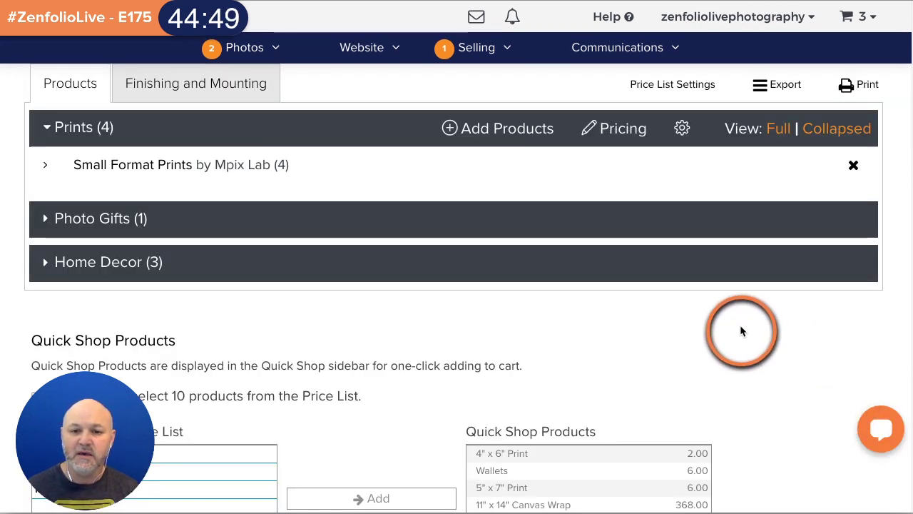
scroll(739, 328, "down", 5)
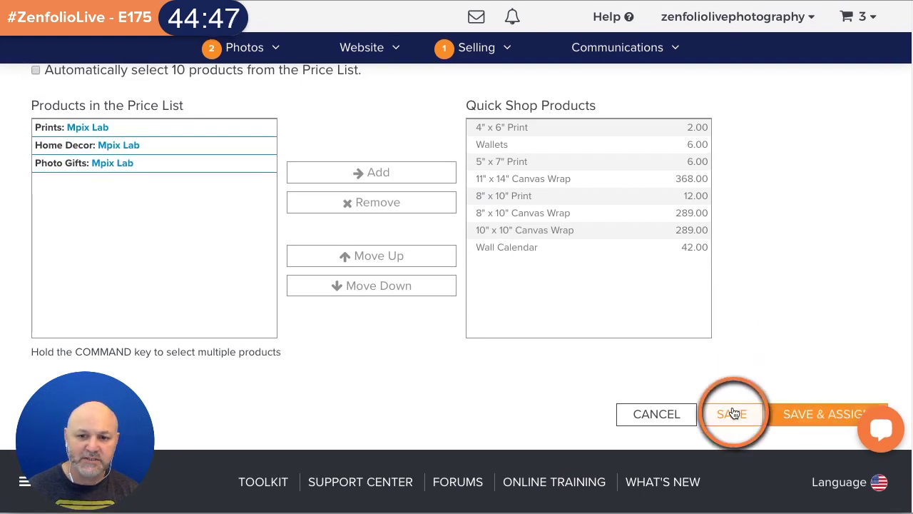
left_click(730, 413)
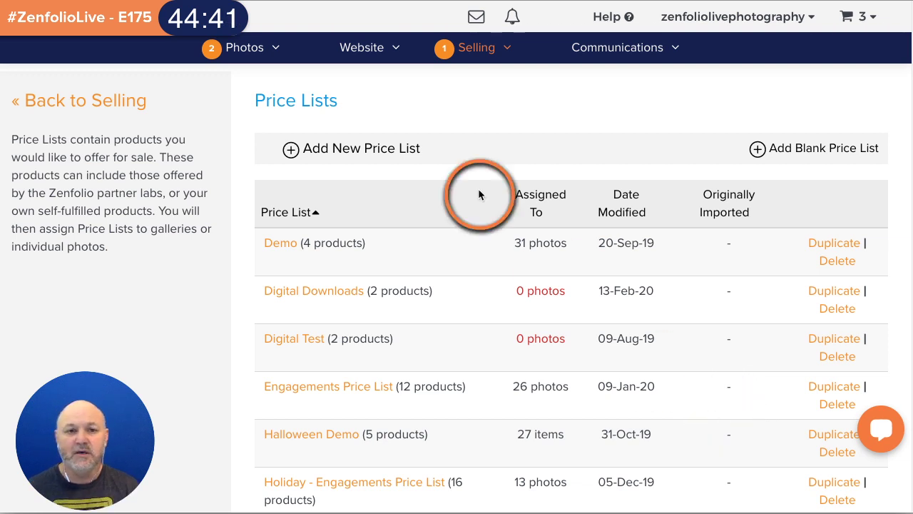
- In Photos, expand the Clients folder and open the Clients group page
left_click(242, 57)
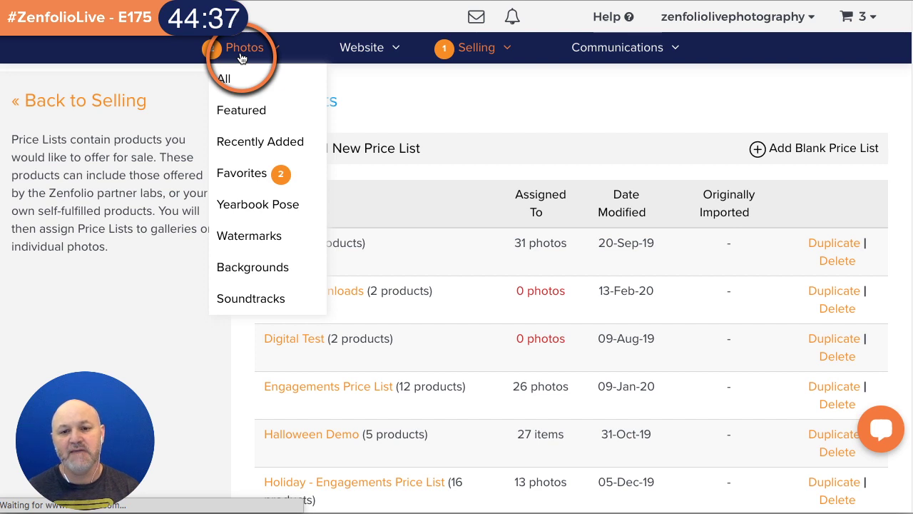
scroll(179, 209, "down", 2)
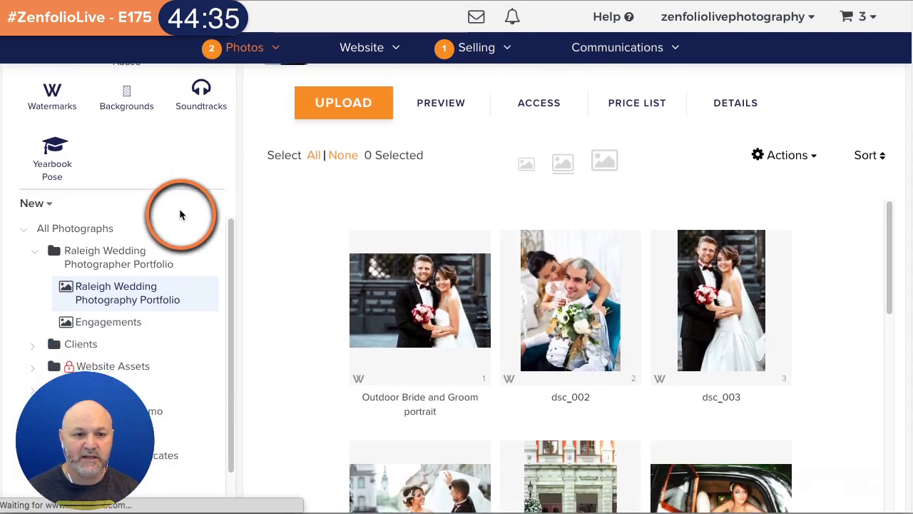
scroll(179, 208, "down", 3)
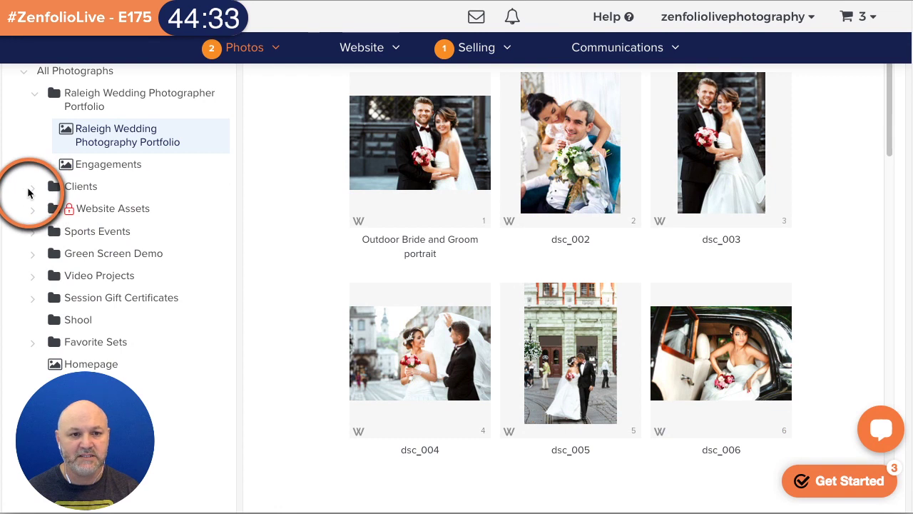
left_click(30, 188)
scroll(349, 244, "up", 1)
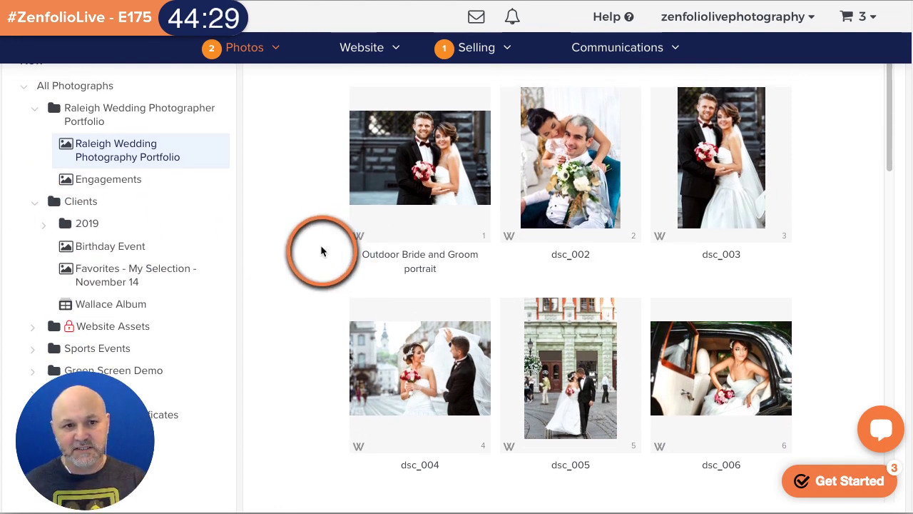
scroll(321, 246, "up", 1)
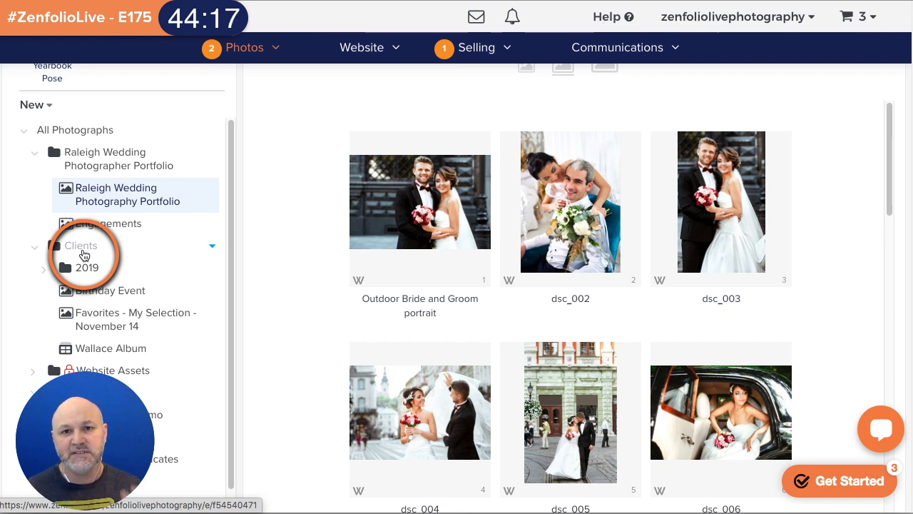
left_click(61, 248)
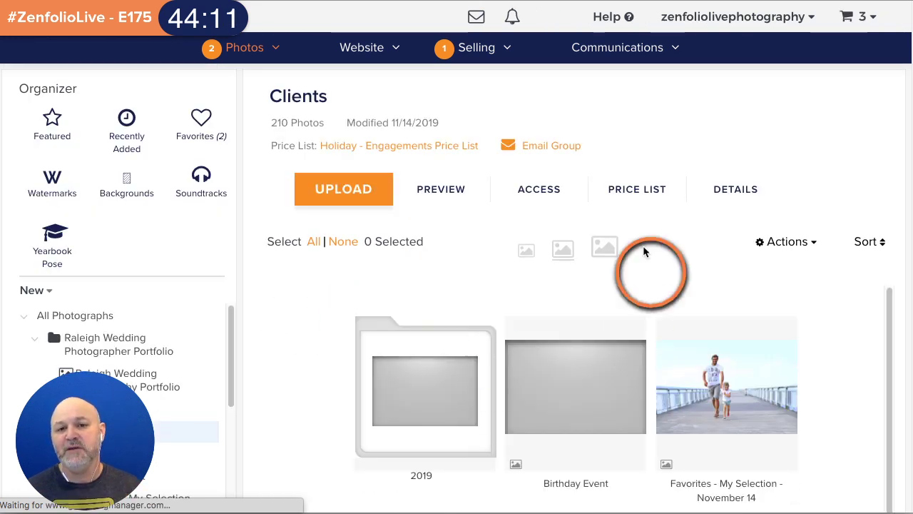
- Pick Portraits in the Clients group's price list settings and save the assignment
left_click(637, 189)
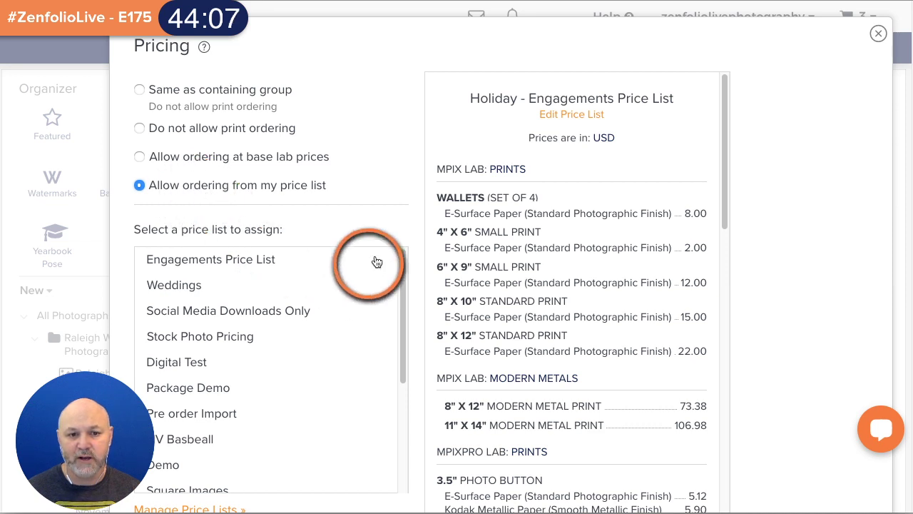
scroll(377, 262, "down", 2)
scroll(332, 230, "down", 4)
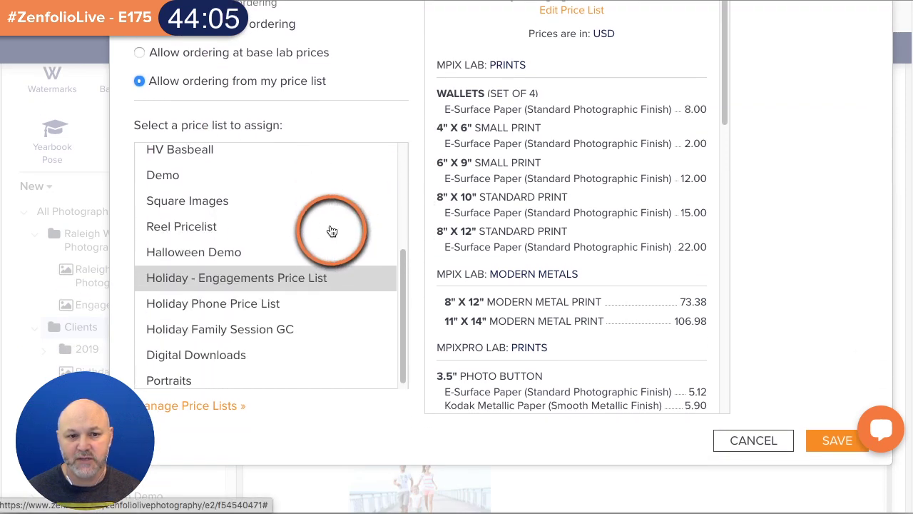
left_click(191, 374)
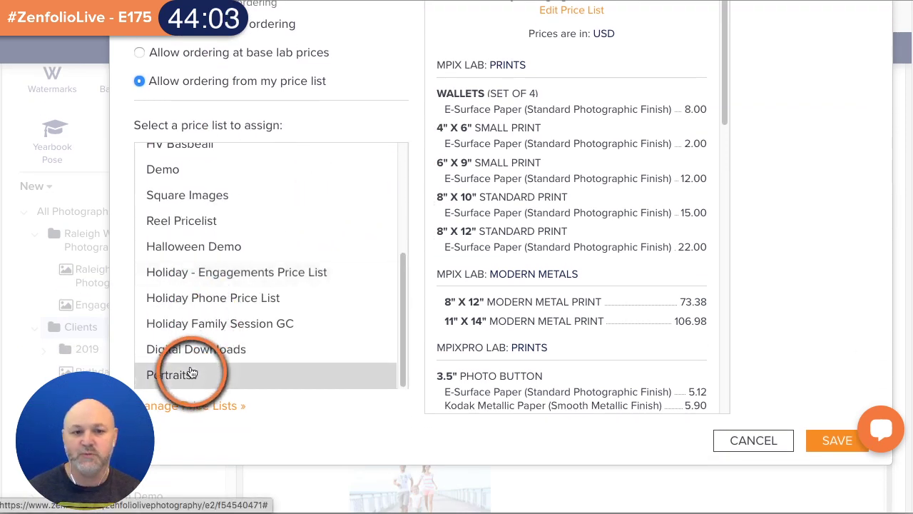
left_click(810, 441)
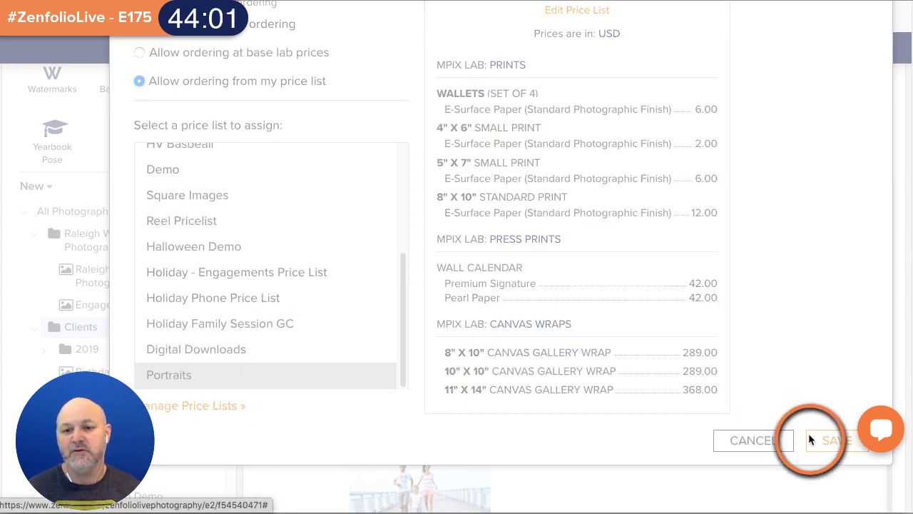
scroll(142, 249, "down", 2)
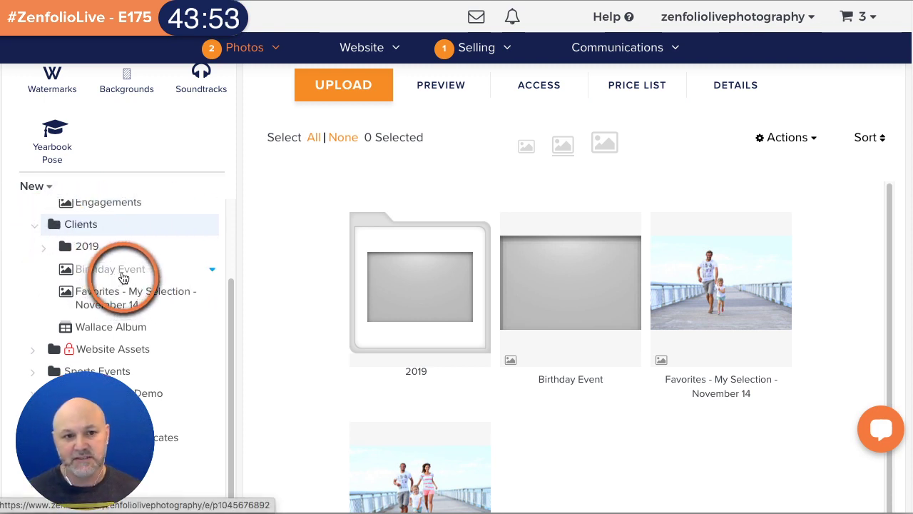
- Set Birthday Event to allow ordering from its own price list, Package Demo, and save
left_click(122, 277)
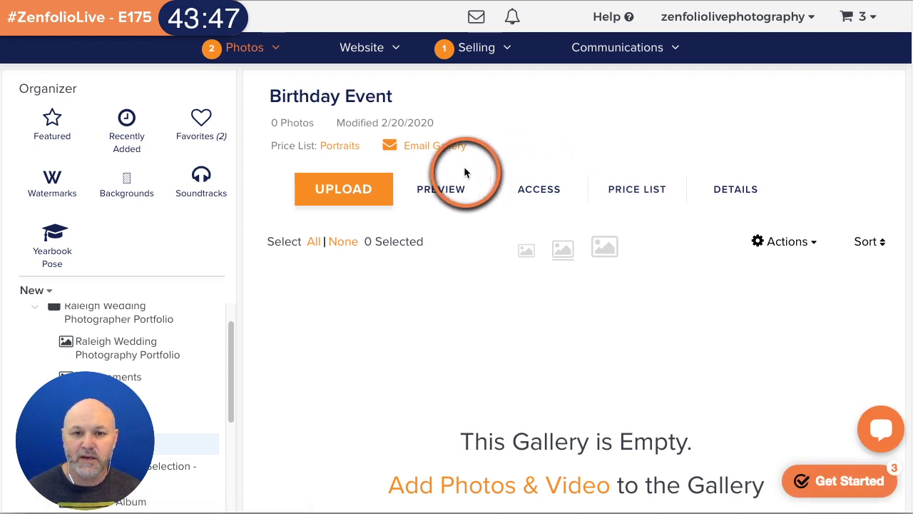
left_click(640, 190)
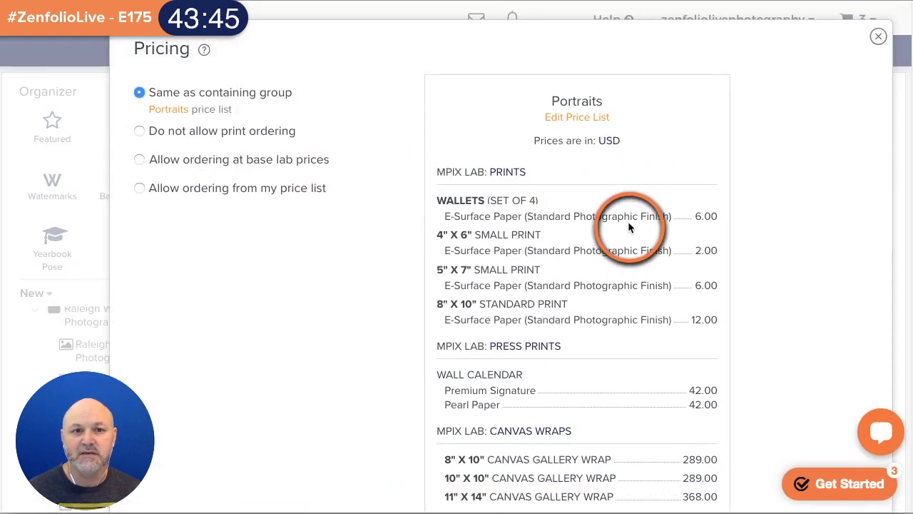
left_click(160, 185)
left_click(198, 391)
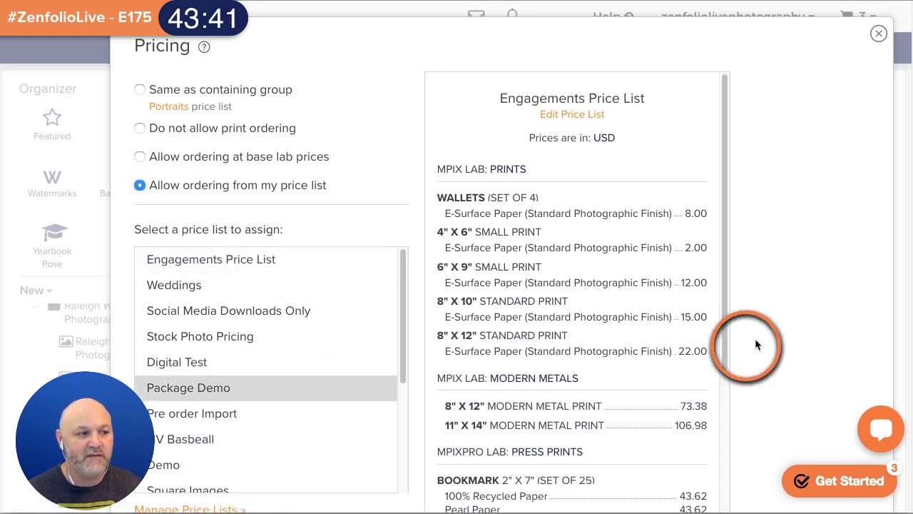
scroll(814, 328, "down", 4)
left_click(834, 305)
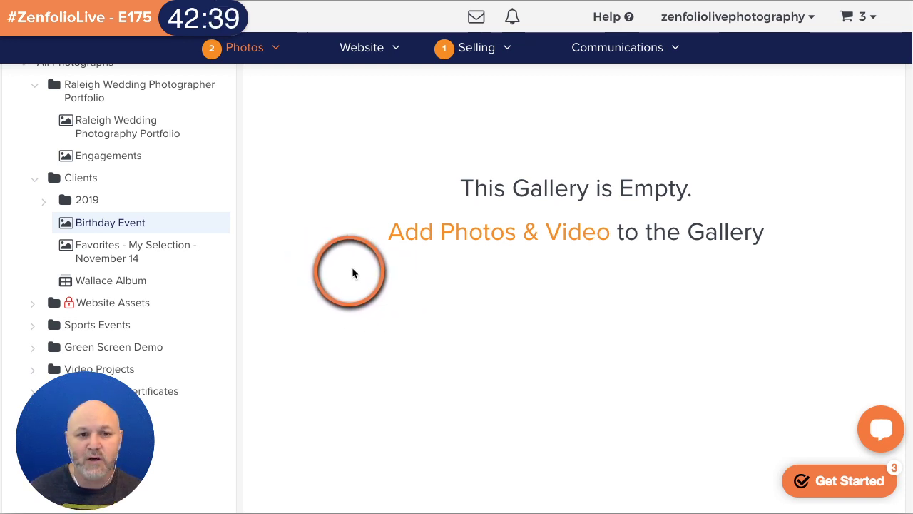
- Open the Wallace Family Portraits gallery via 2019 > Engagements > Family Portraits
left_click(45, 204)
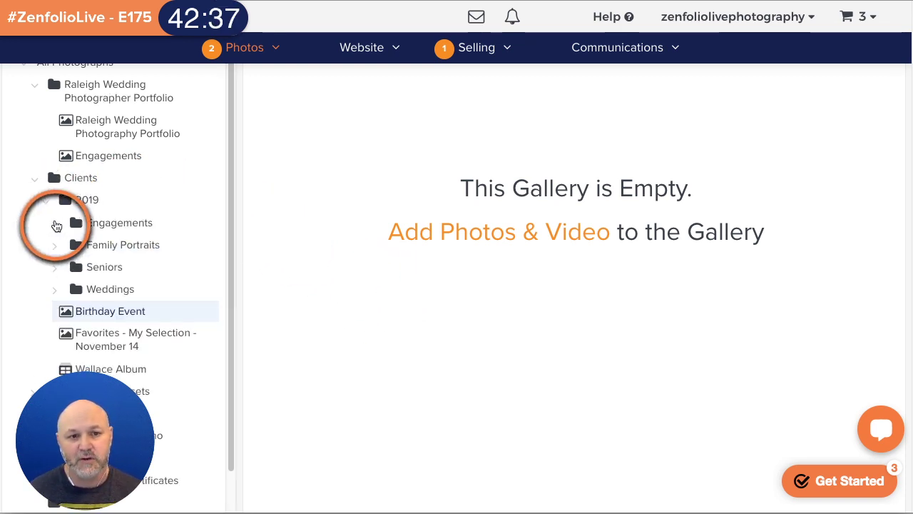
left_click(56, 223)
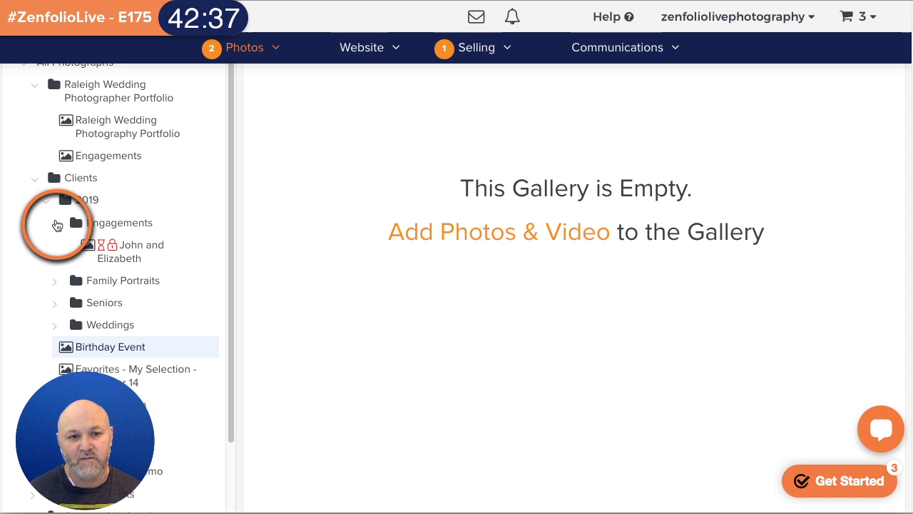
left_click(55, 282)
left_click(103, 308)
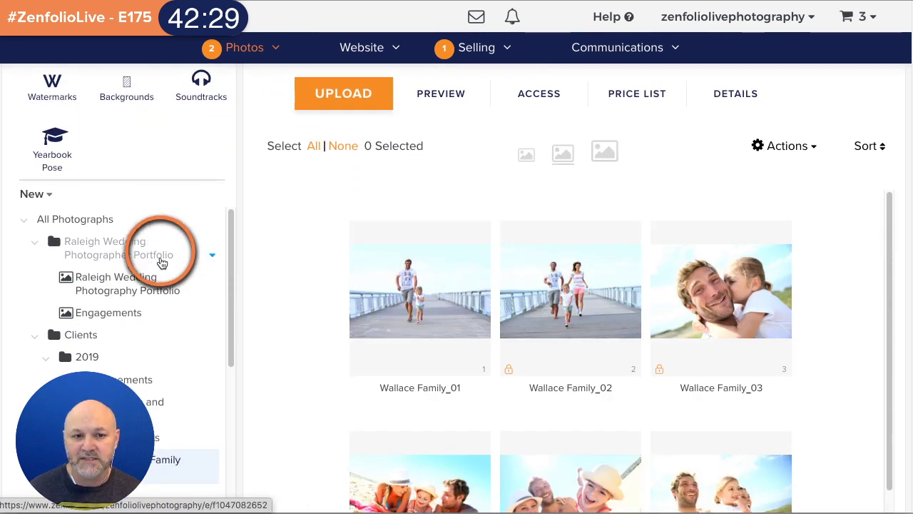
scroll(162, 277, "up", 2)
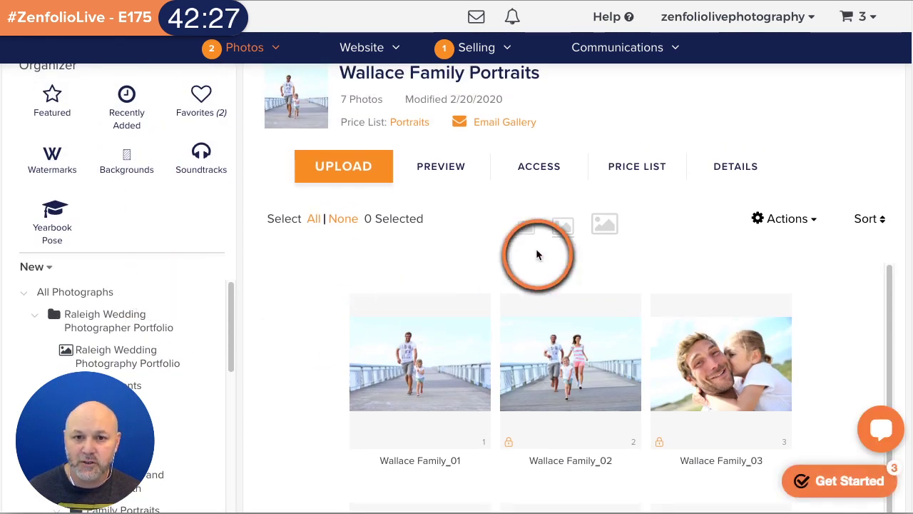
- Start a Gallery Invite email scheduled to send on 21 February at 11:30
left_click(529, 124)
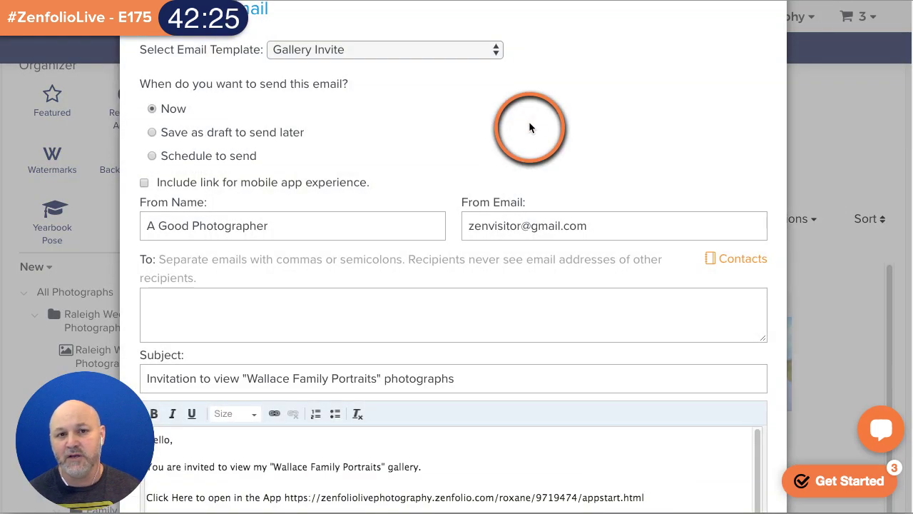
left_click(461, 51)
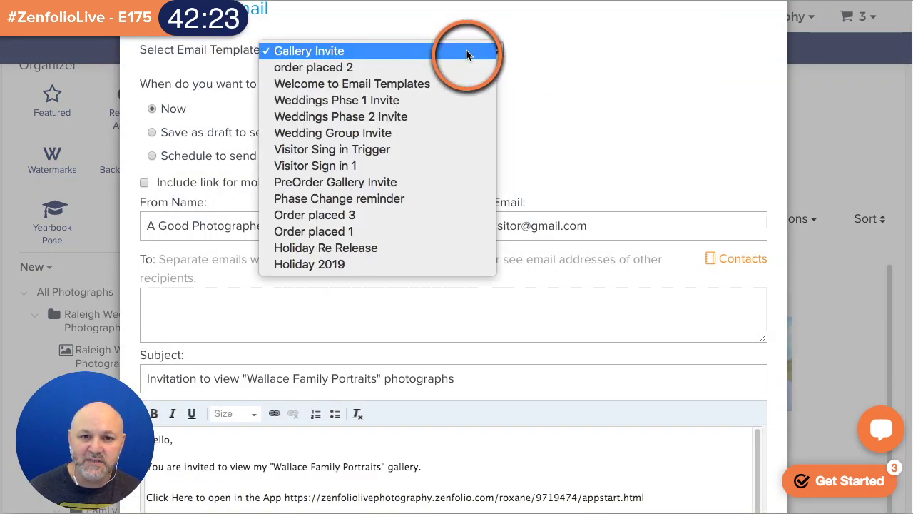
left_click(589, 100)
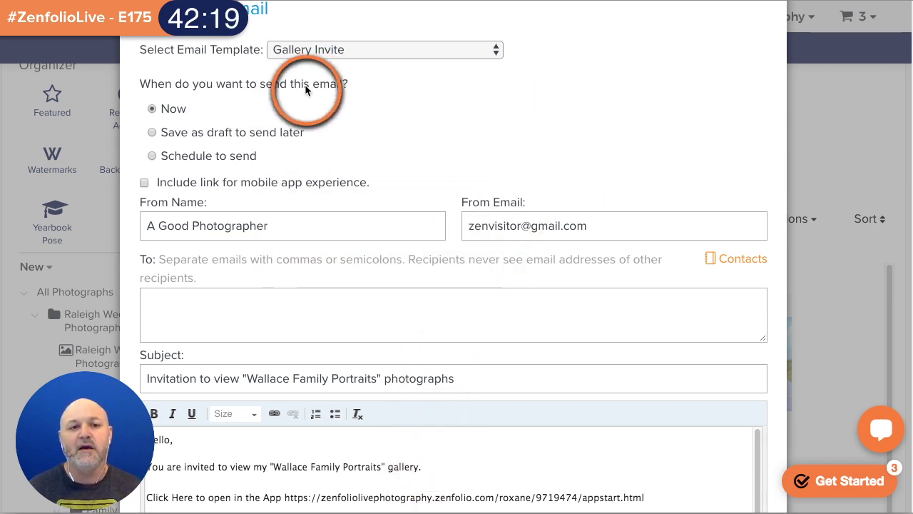
left_click(190, 156)
left_click(292, 153)
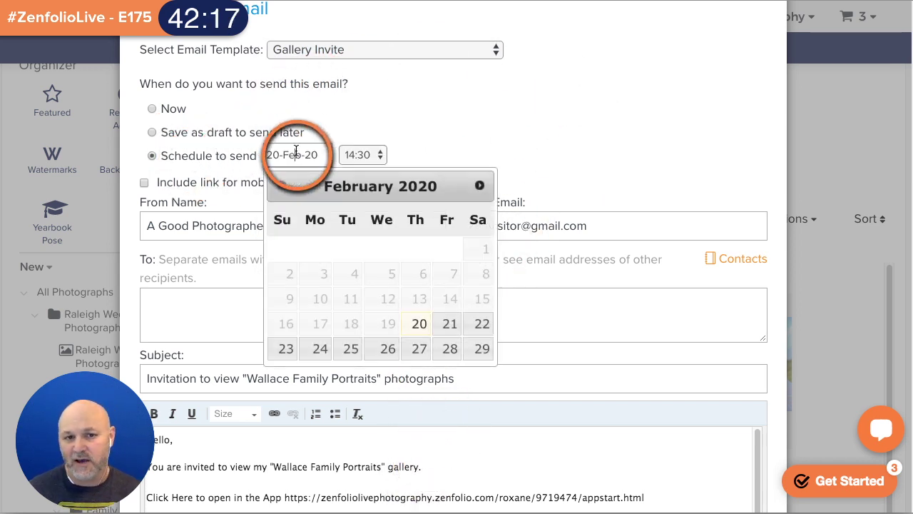
left_click(450, 315)
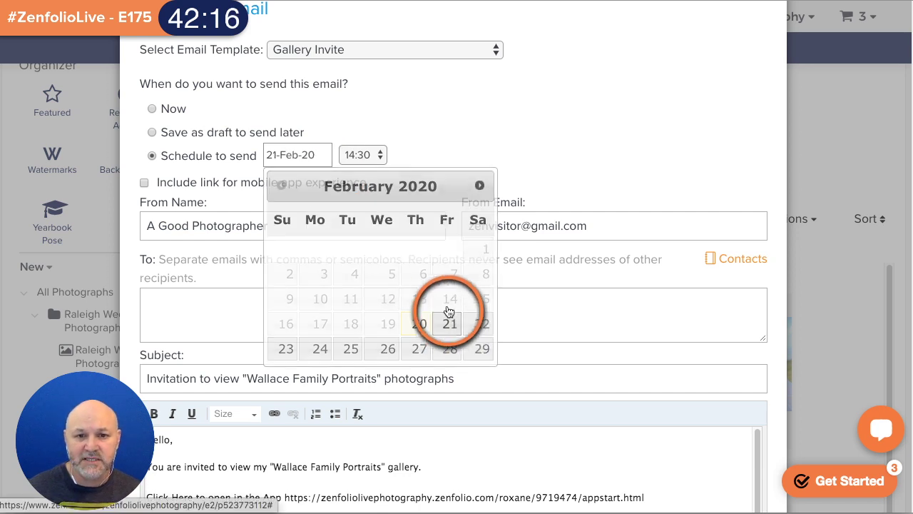
left_click(378, 155)
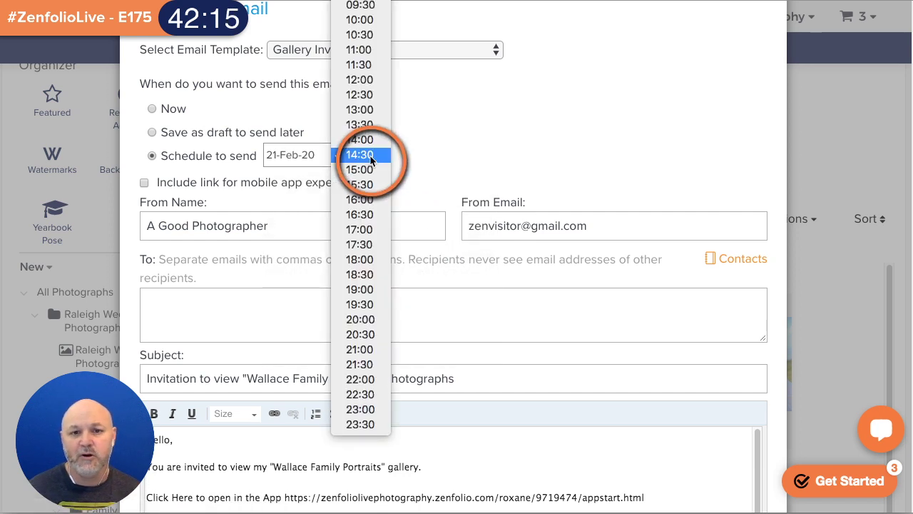
left_click(368, 64)
- Enter and correct the recipient's e-mail address, then continue to the email preview
left_click(517, 289)
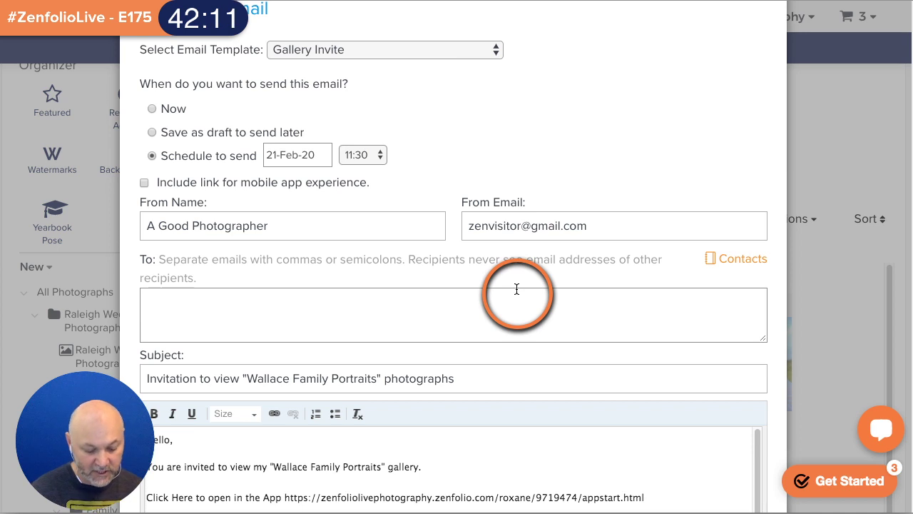
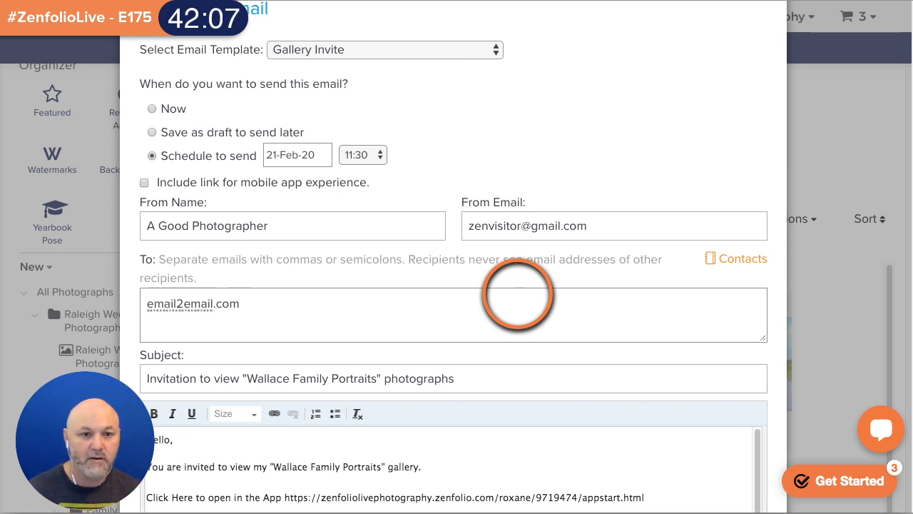
left_click(181, 304)
key("BackSpace")
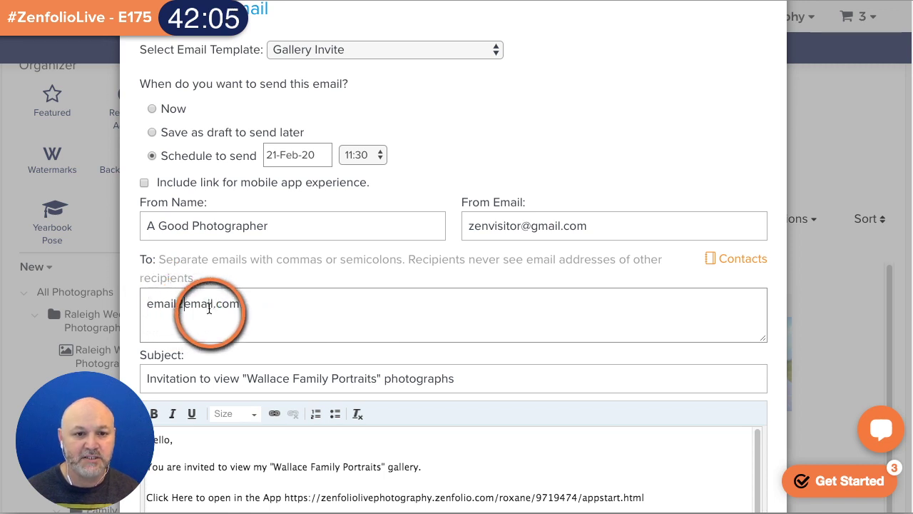
key("BackSpace")
type("@")
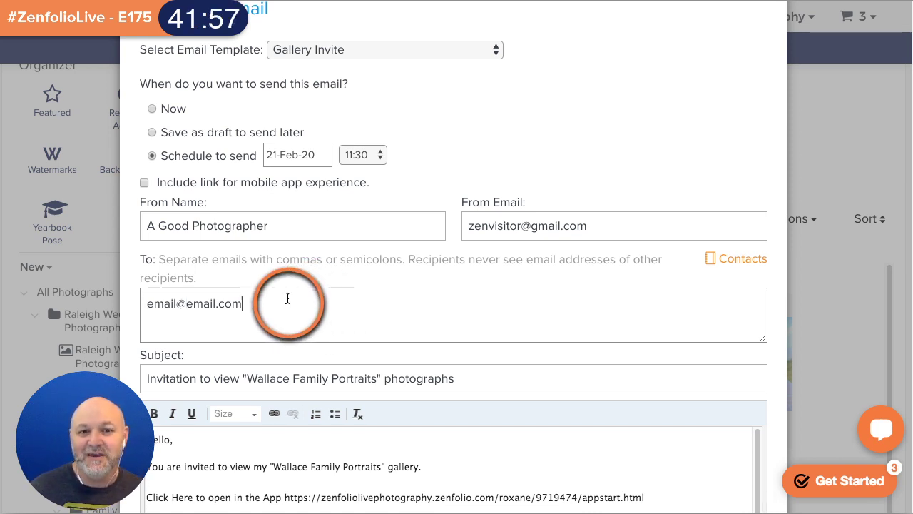
left_click(386, 310)
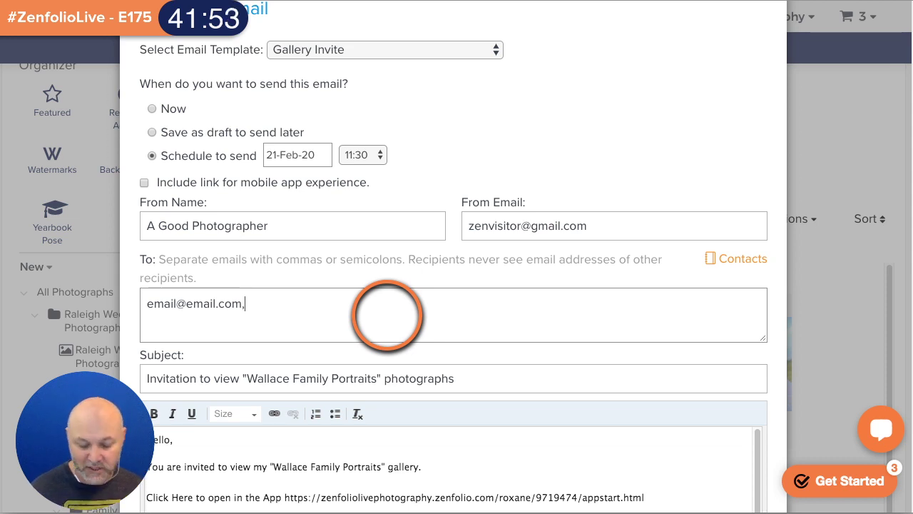
left_click(739, 258)
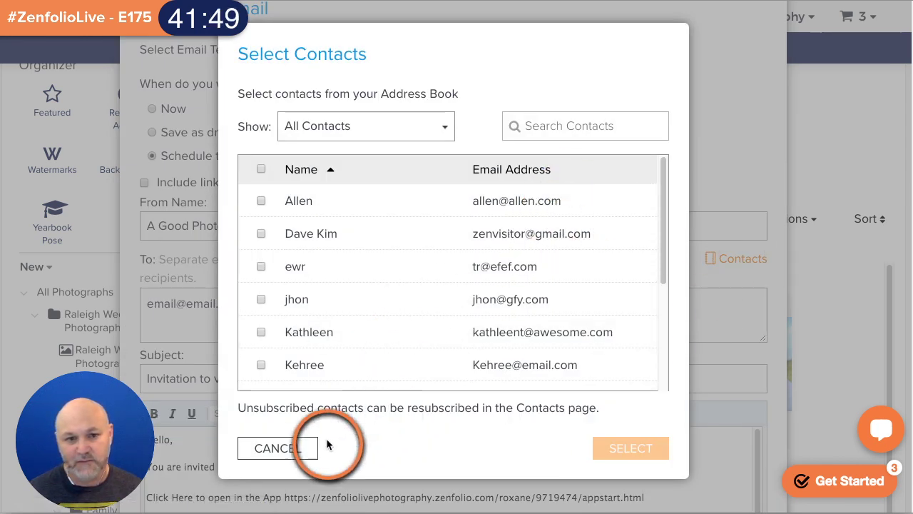
left_click(277, 448)
scroll(722, 239, "down", 5)
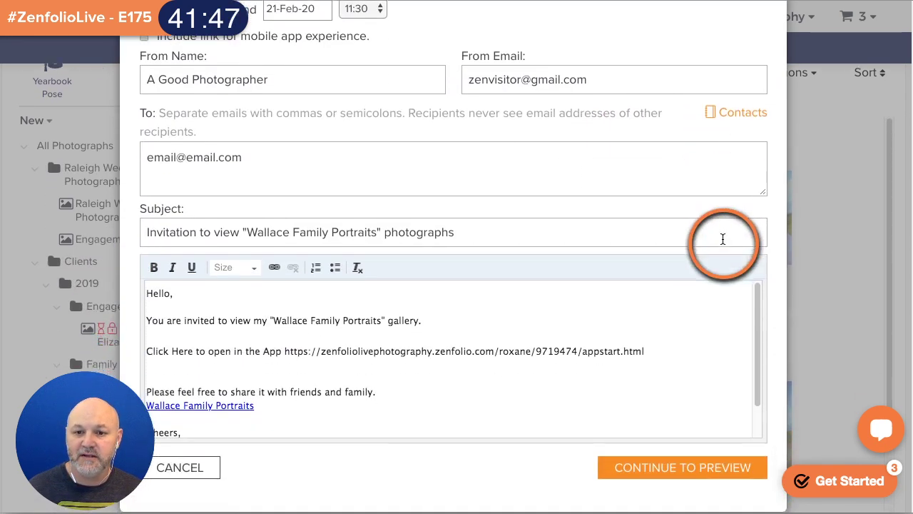
left_click(678, 314)
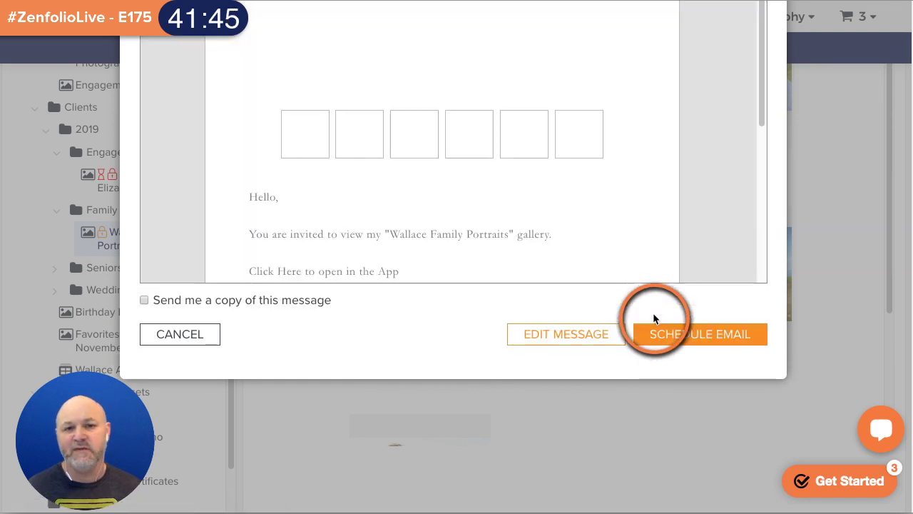
- Scroll through the invite email preview, then cancel it without scheduling
scroll(464, 335, "down", 2)
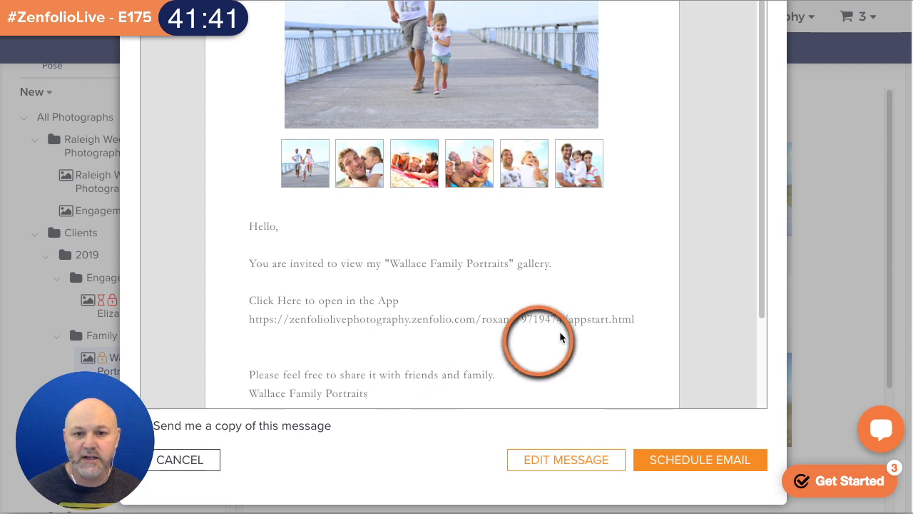
scroll(674, 333, "up", 1)
scroll(756, 328, "up", 3)
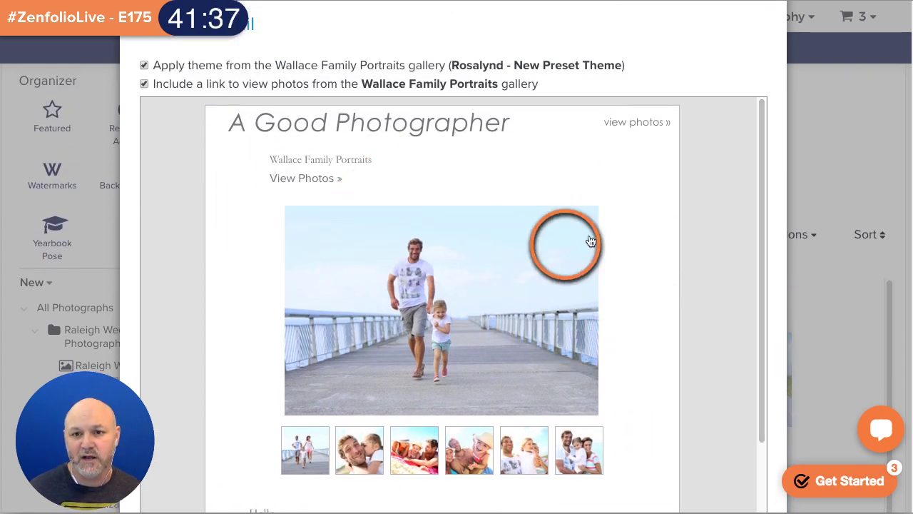
scroll(696, 211, "down", 2)
scroll(694, 211, "down", 6)
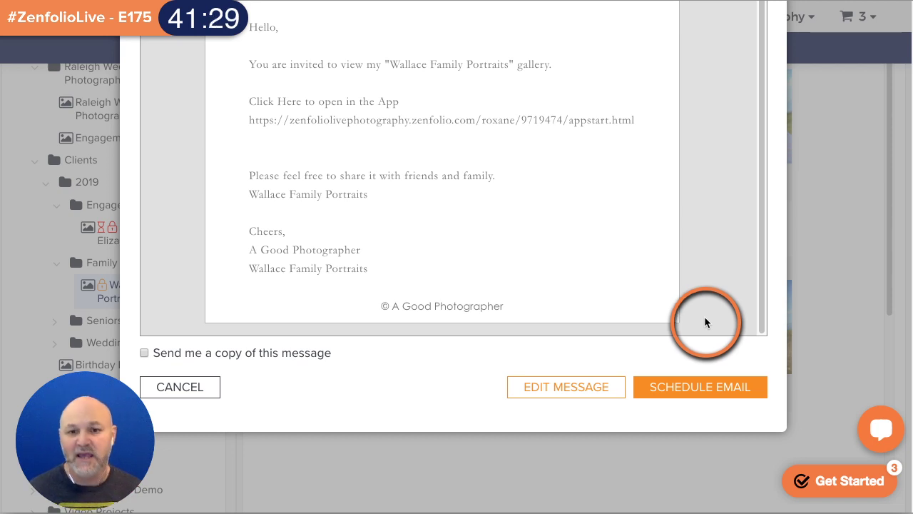
left_click(204, 392)
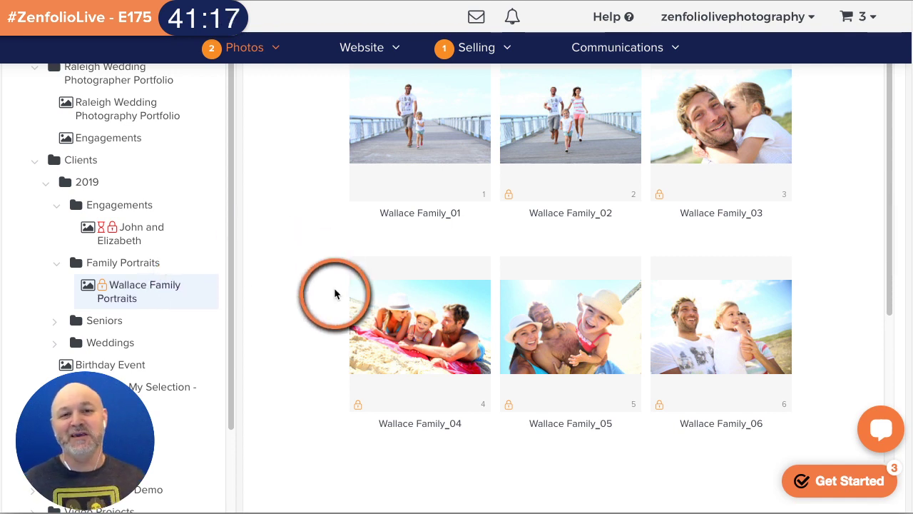
scroll(334, 287, "up", 3)
scroll(335, 294, "up", 1)
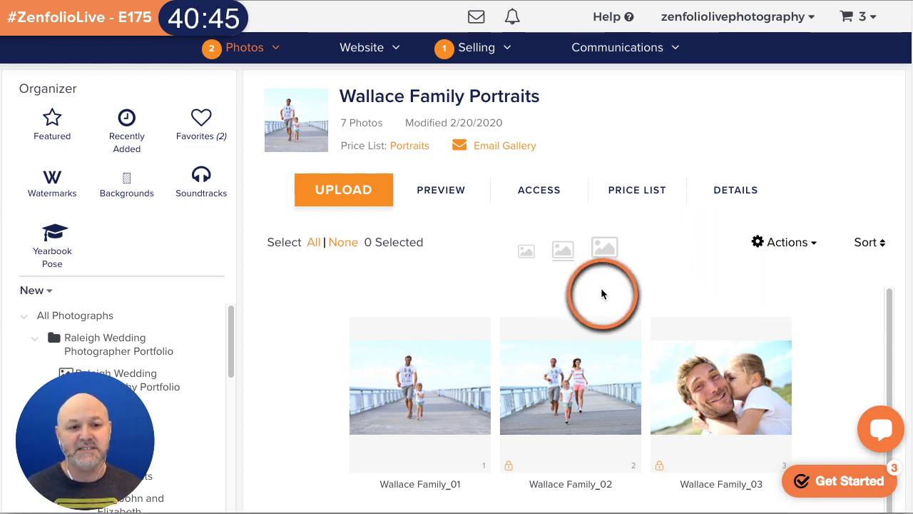
- In the gallery's Sharing access settings, switch off Friendly URL and copy a short link
left_click(545, 195)
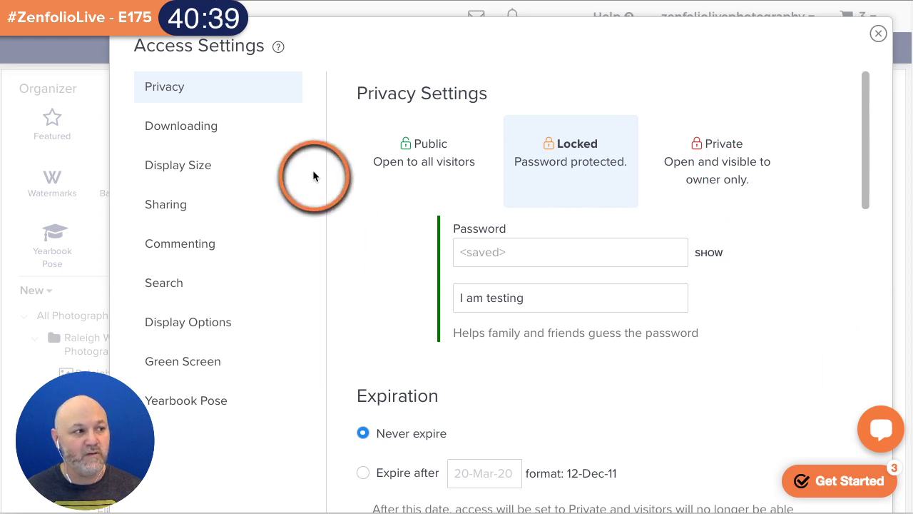
left_click(184, 205)
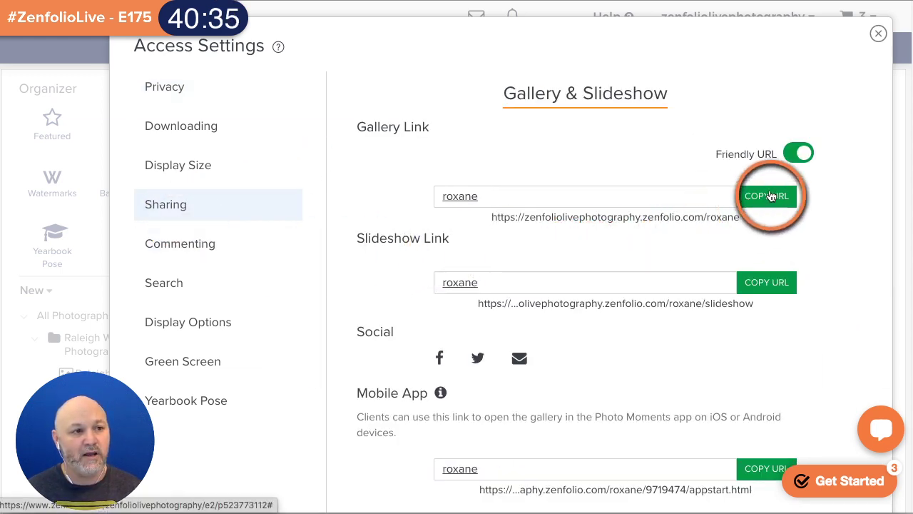
left_click(799, 152)
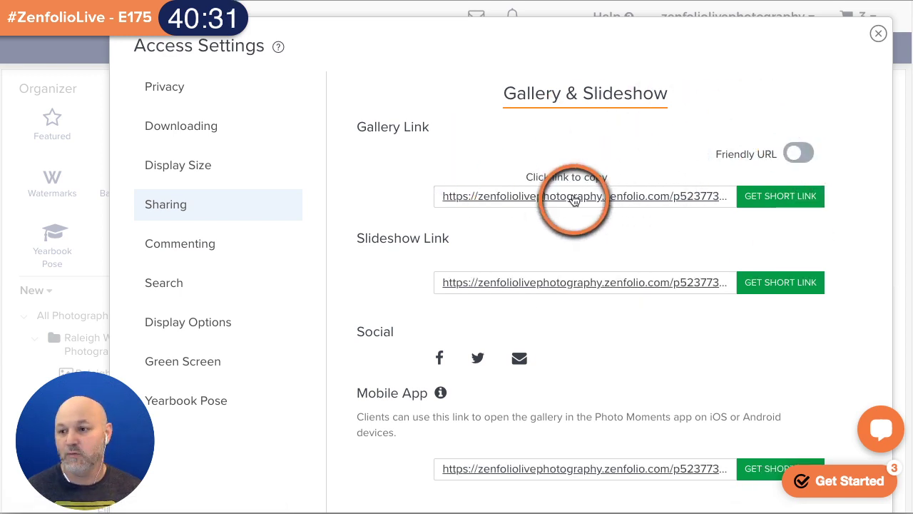
left_click(805, 198)
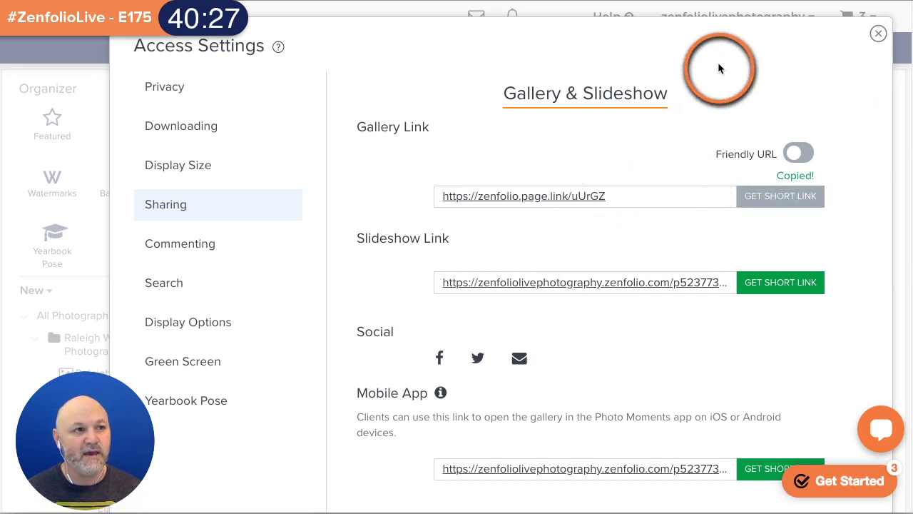
left_click(878, 34)
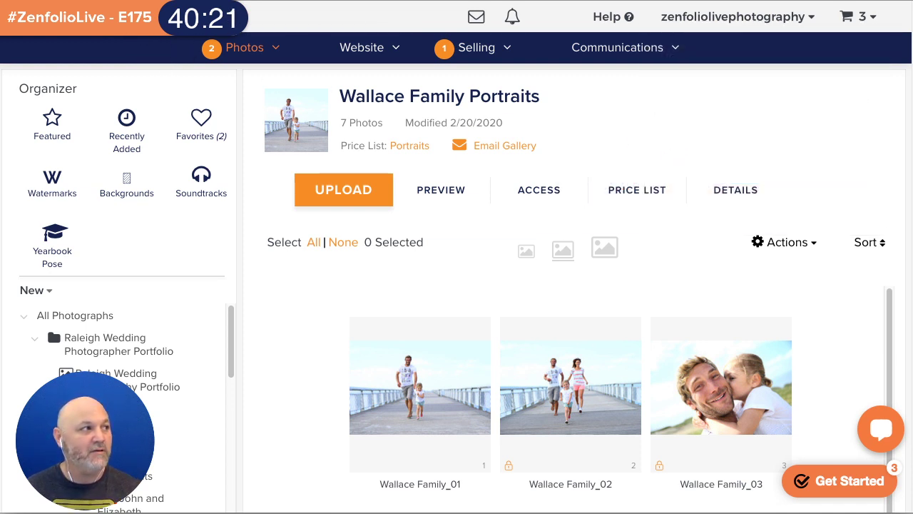
- Load the copied Wallace Family Portraits gallery link in a new incognito window
key("ctrl+shift+n")
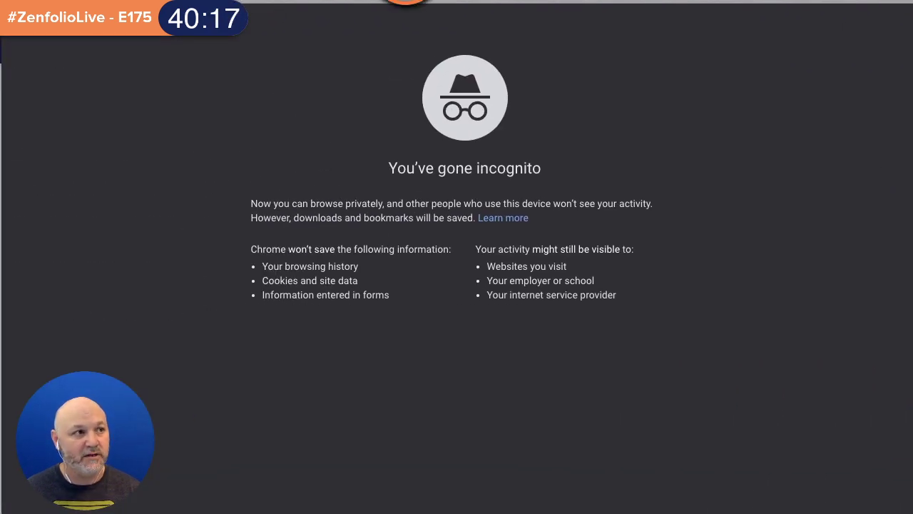
key("super+v")
key("Return")
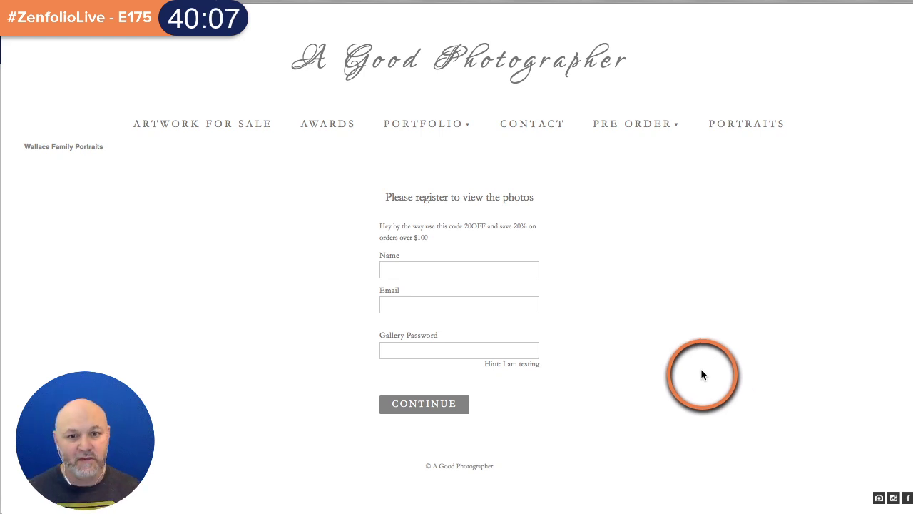
- Look up the gallery password in Zenfolio's access settings, then return to the incognito window
left_click_drag(442, 0, 425, 256)
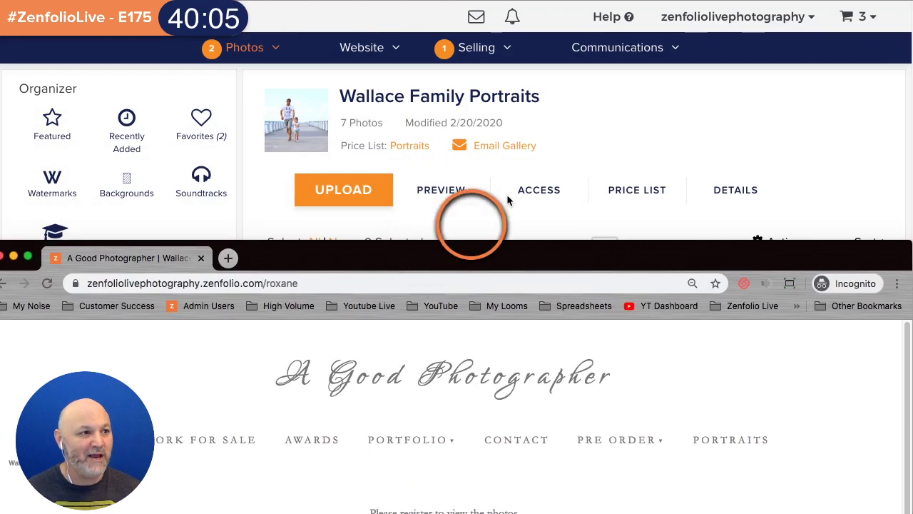
left_click(675, 103)
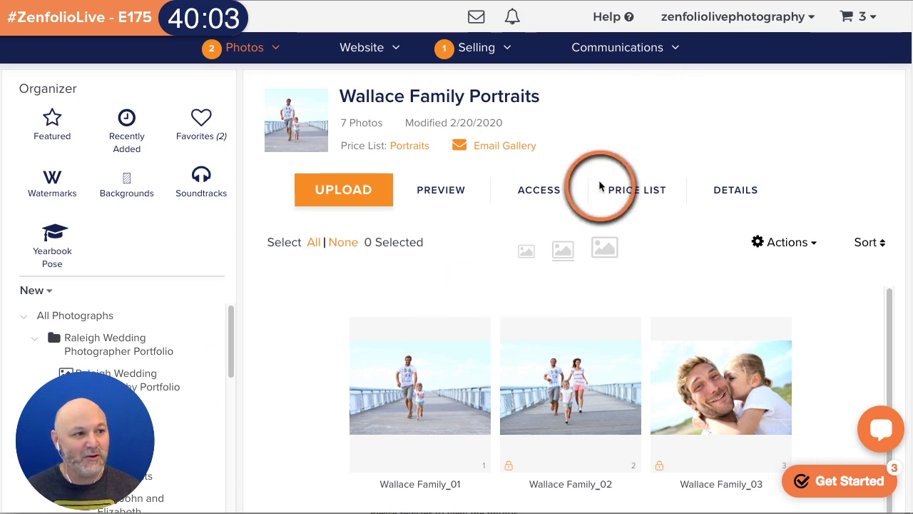
left_click(548, 191)
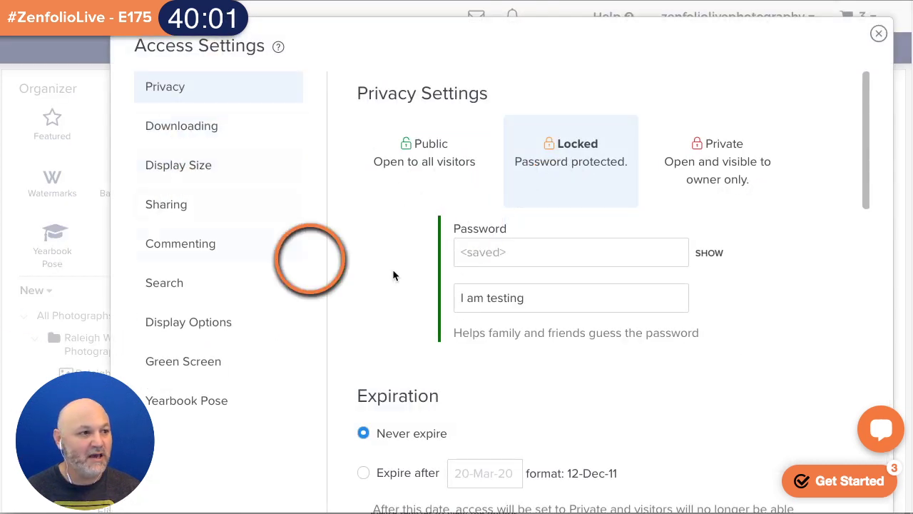
double_click(704, 253)
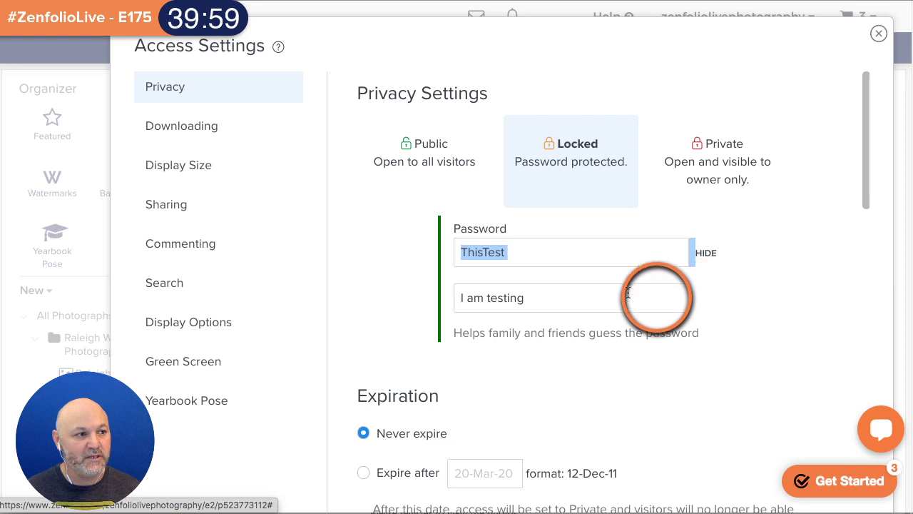
double_click(539, 256)
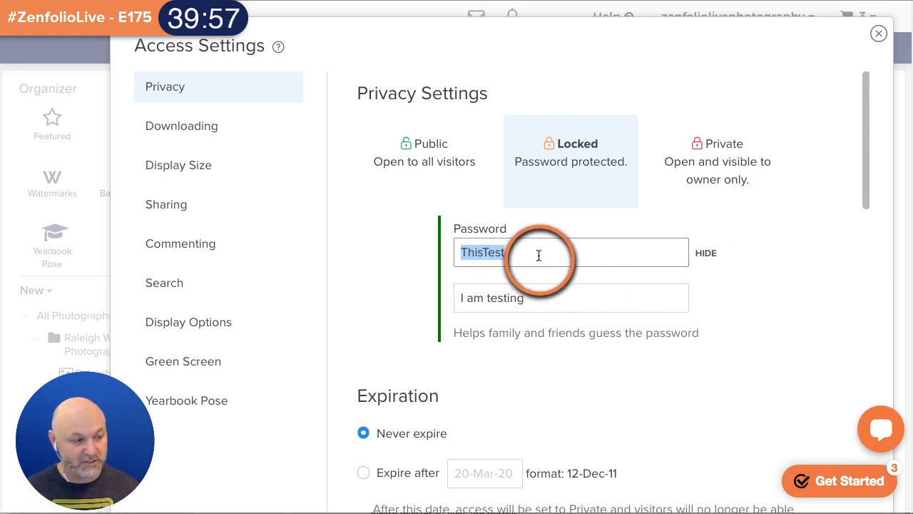
left_click(274, 499)
left_click_drag(373, 265, 384, 0)
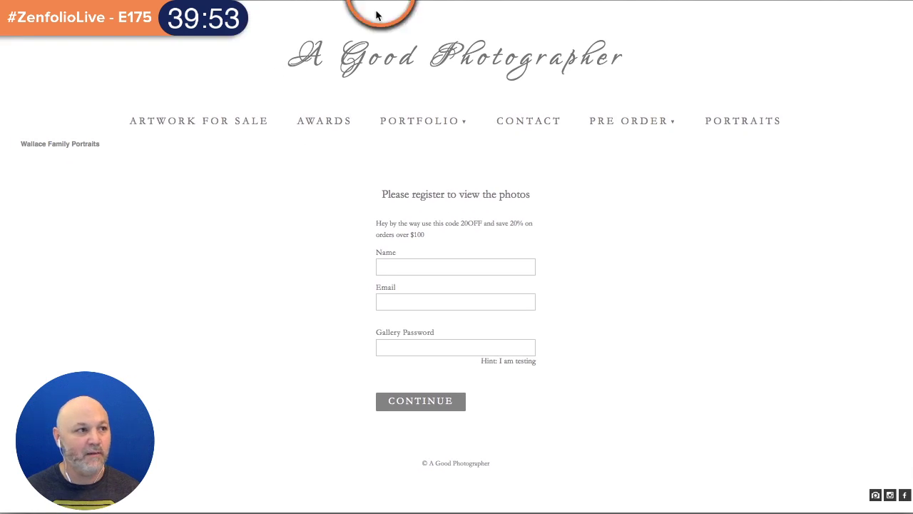
- Register with the visitor's name, e-mail and gallery password to enter the gallery
left_click(413, 267)
type("r")
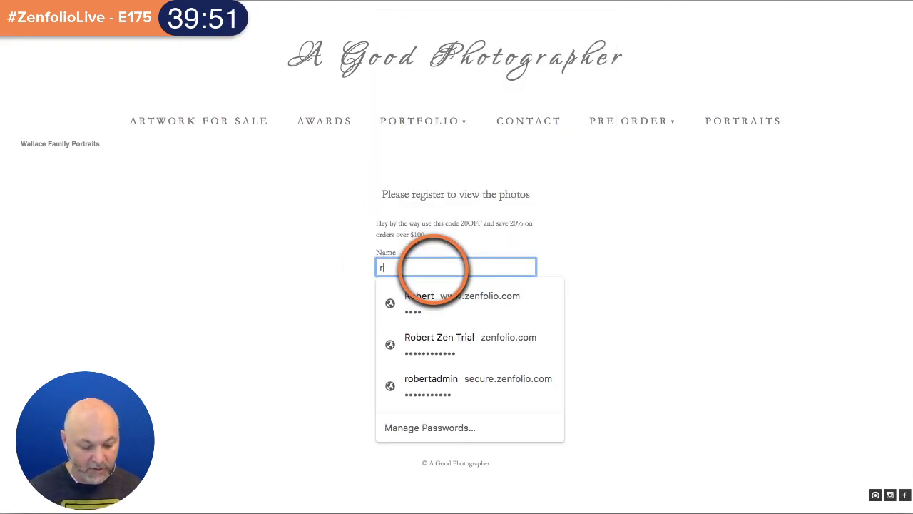
type("obert")
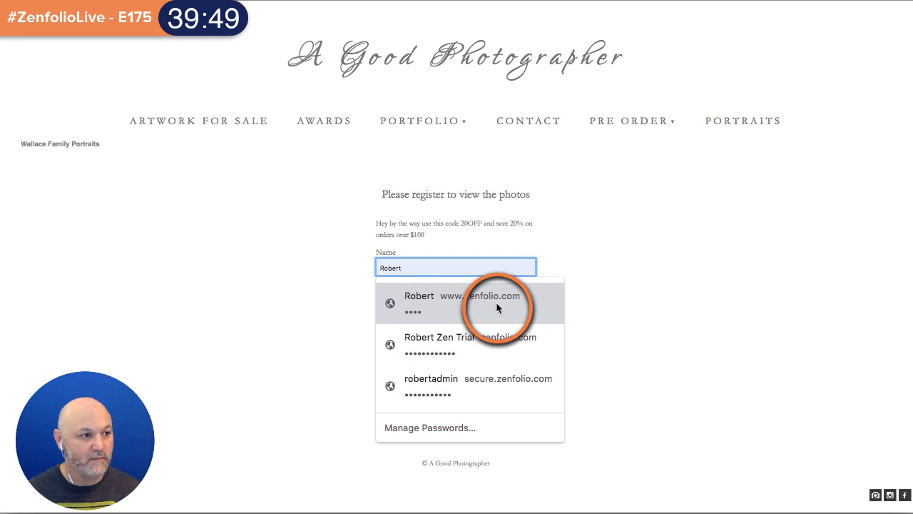
left_click(531, 302)
left_click(442, 351)
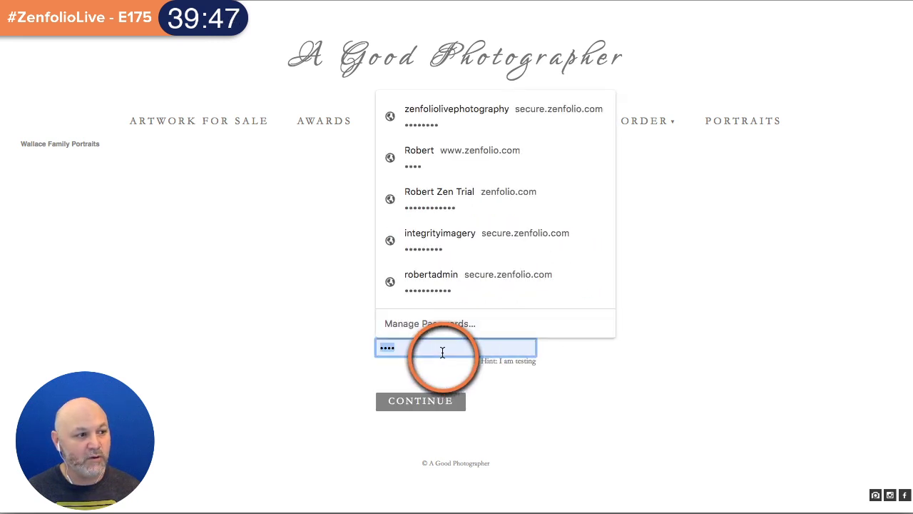
left_click(628, 366)
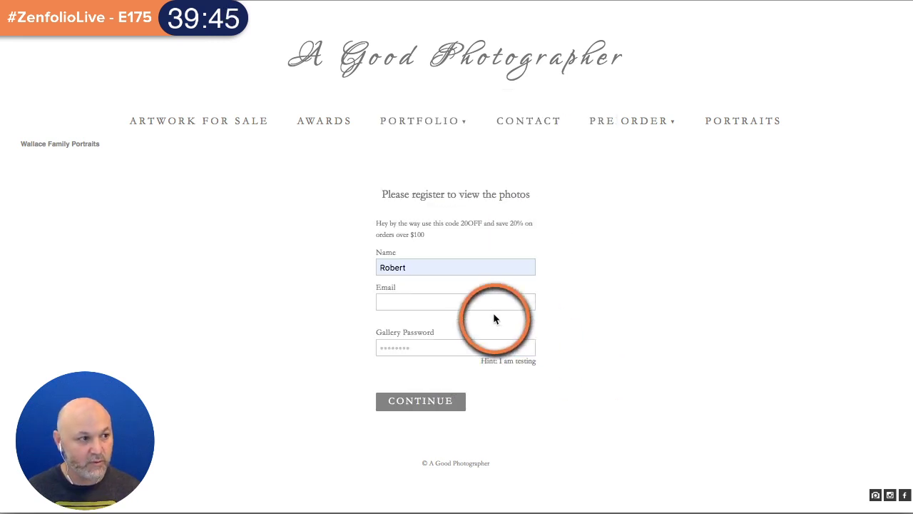
left_click(485, 309)
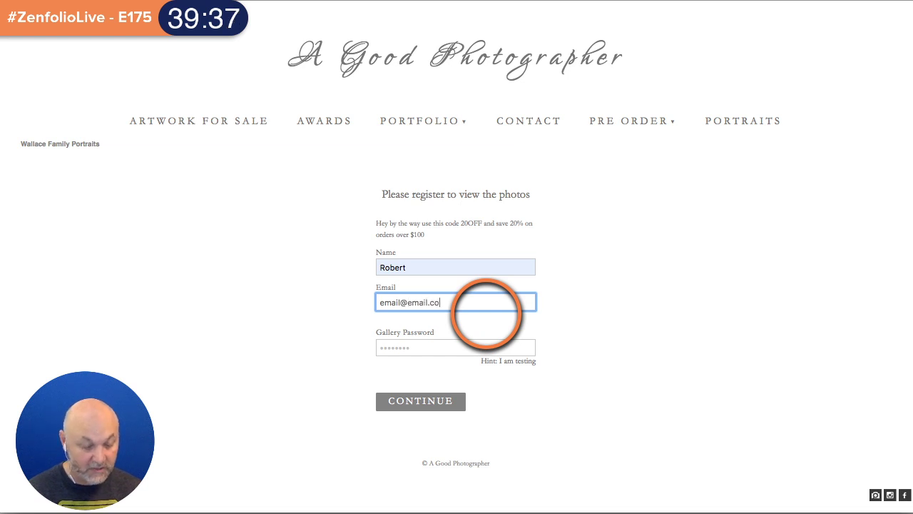
left_click(386, 402)
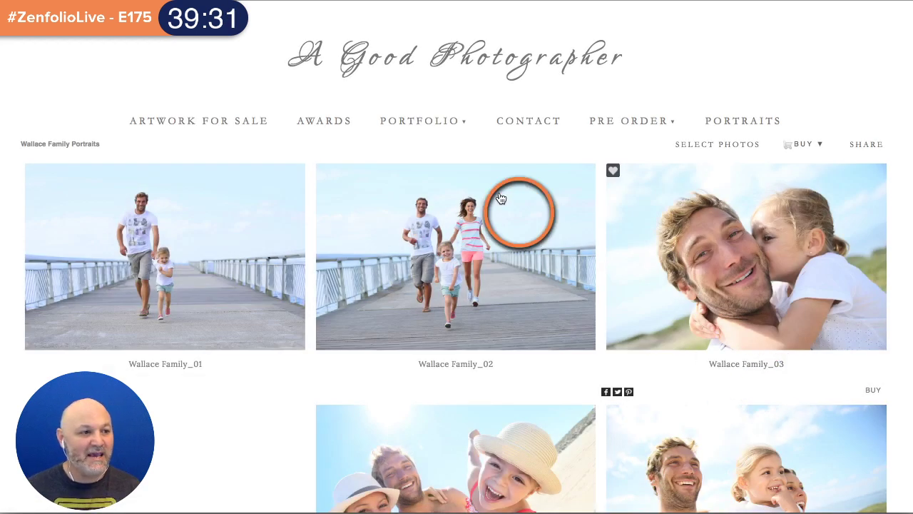
- View Wallace Family_01 in the lightbox, then close it back to the gallery
left_click(182, 223)
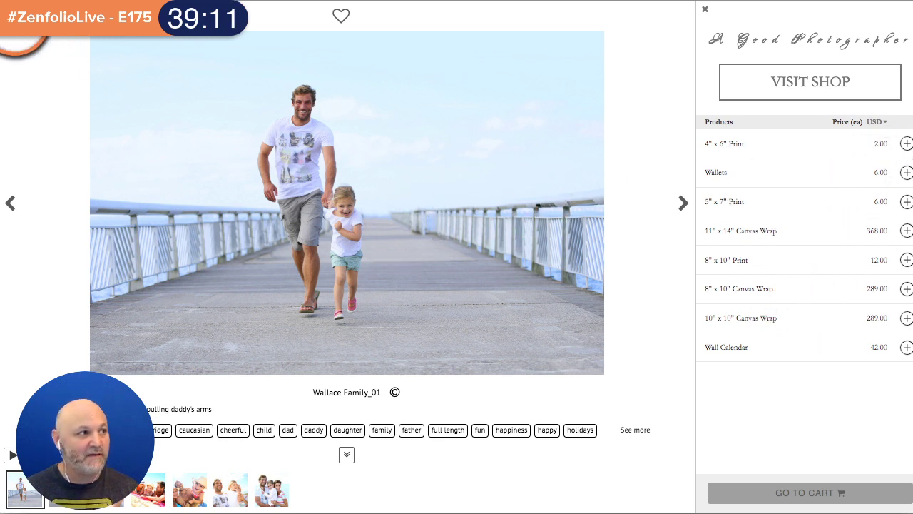
double_click(16, 21)
left_click(118, 64)
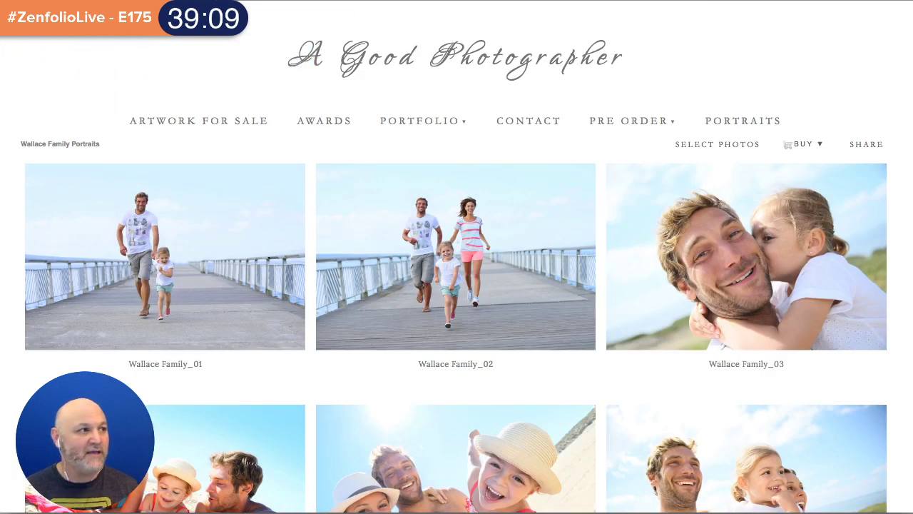
mouse_move(306, 2)
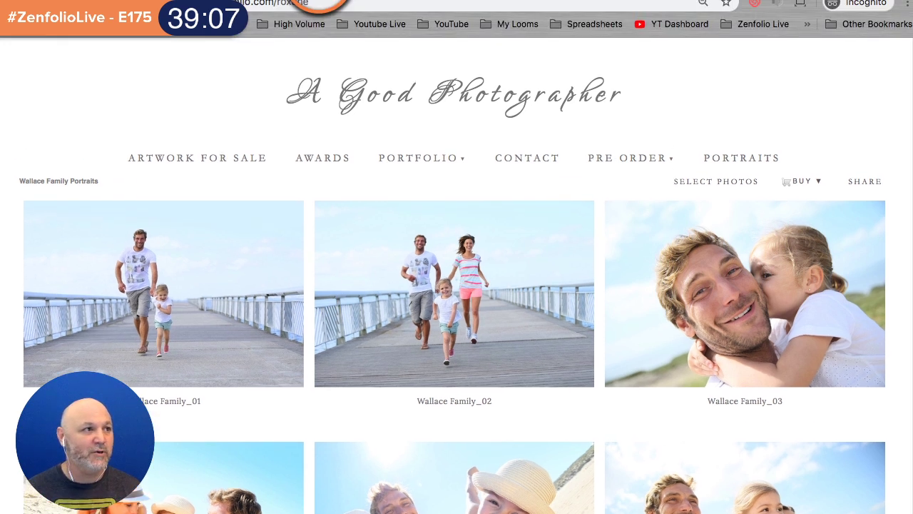
- Return to the Zenfolio admin and close the gallery's Access Settings dialog
left_click(40, 2)
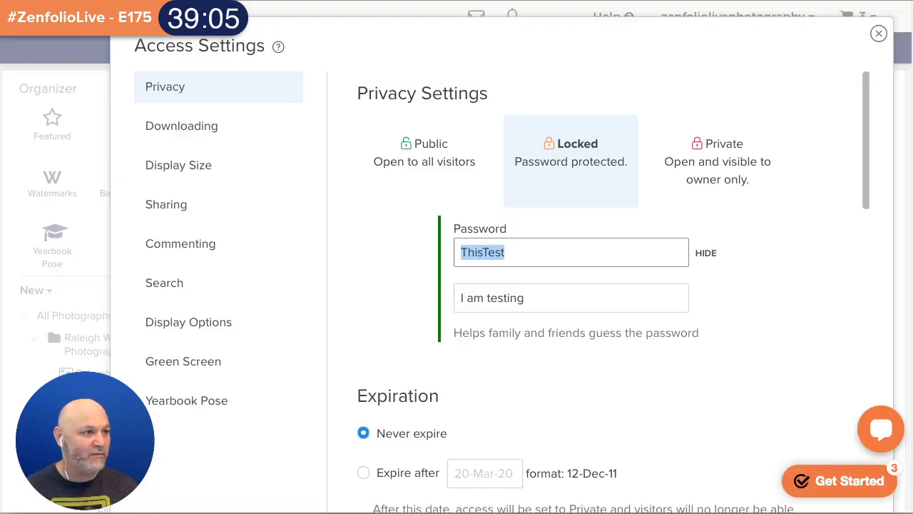
left_click(878, 33)
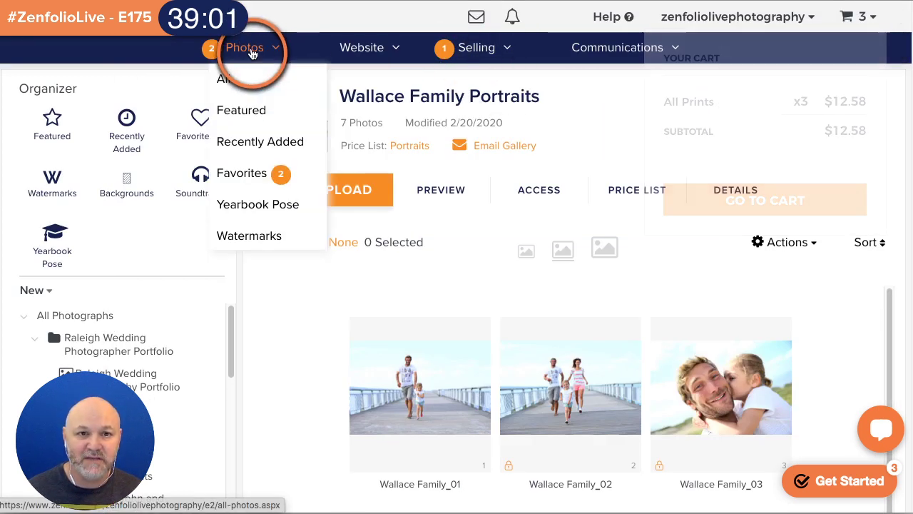
left_click(251, 50)
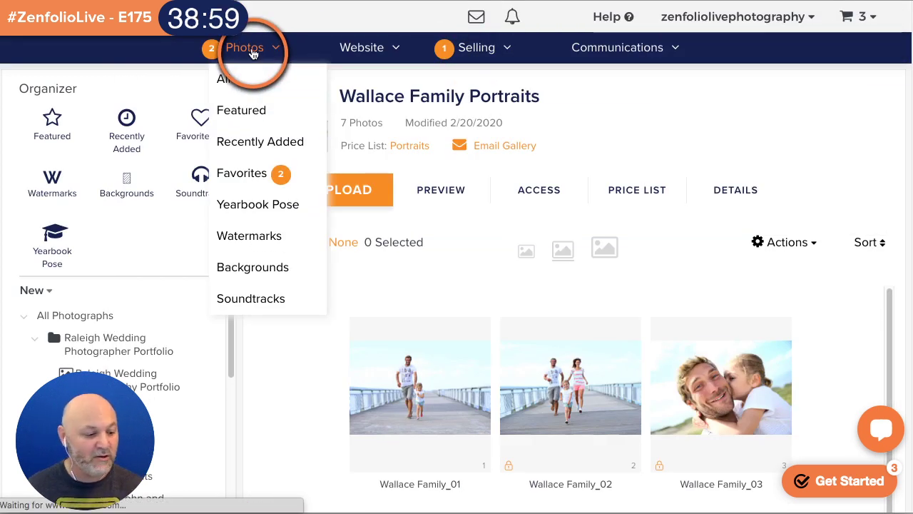
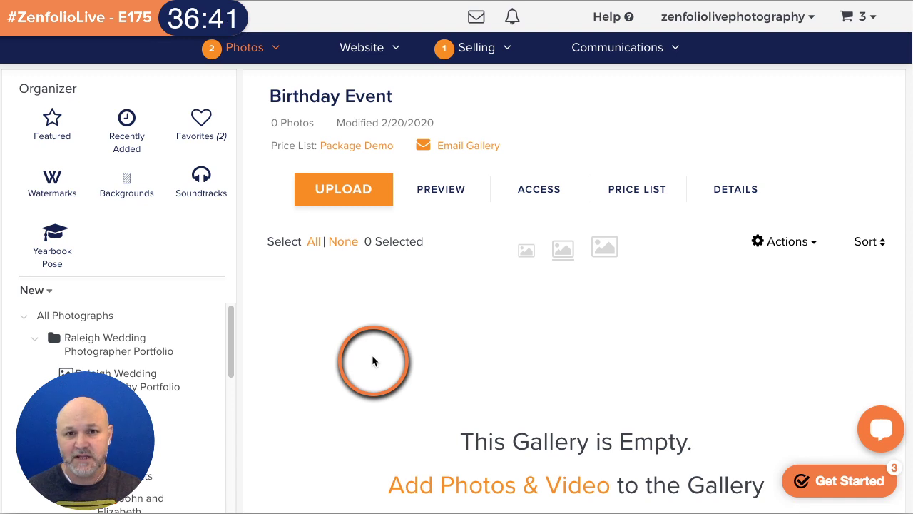
- Go to Email Communications and open the Order Confirmation template for editing
mouse_move(637, 47)
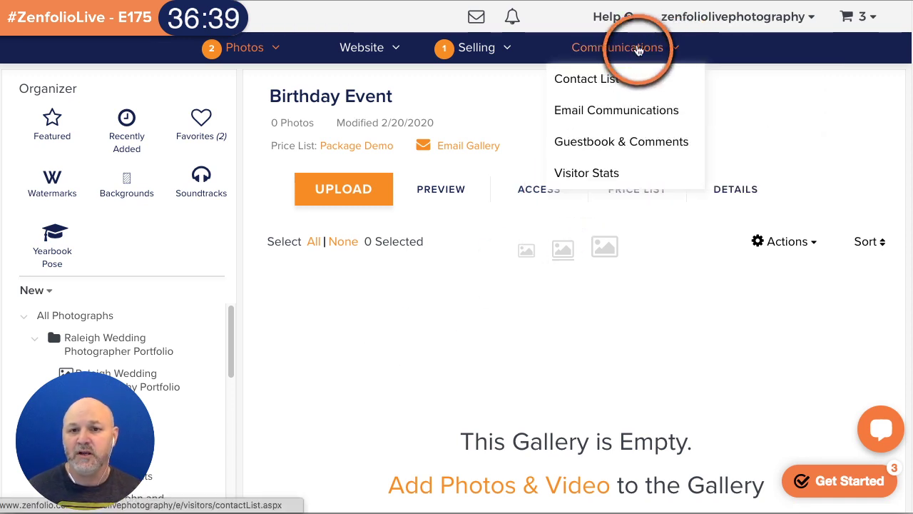
left_click(622, 114)
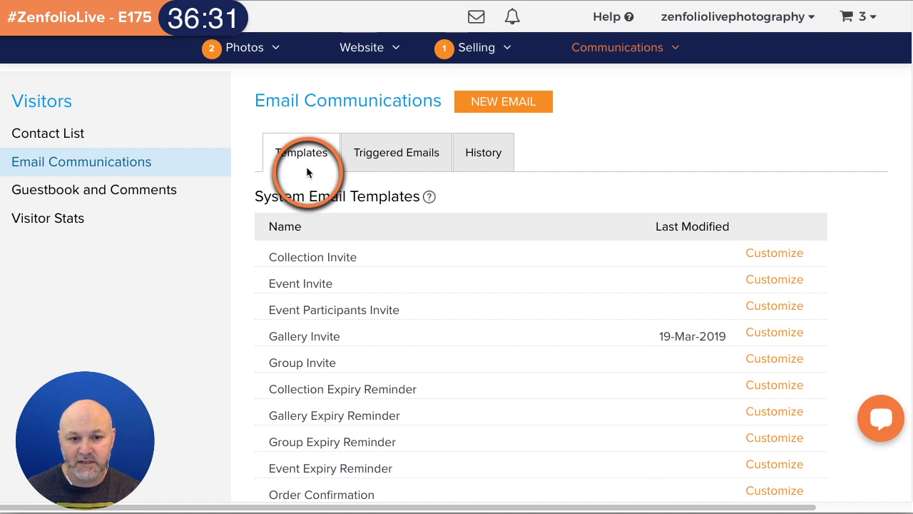
scroll(588, 167, "down", 1)
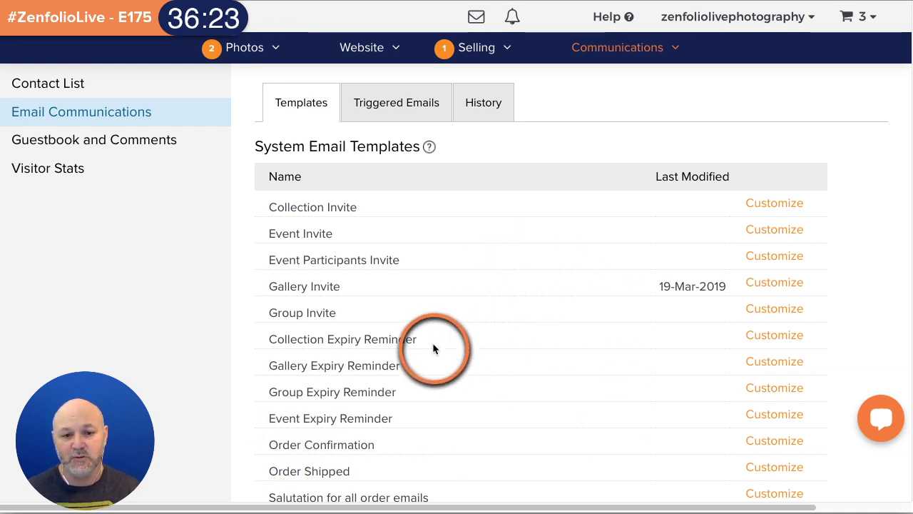
left_click(761, 442)
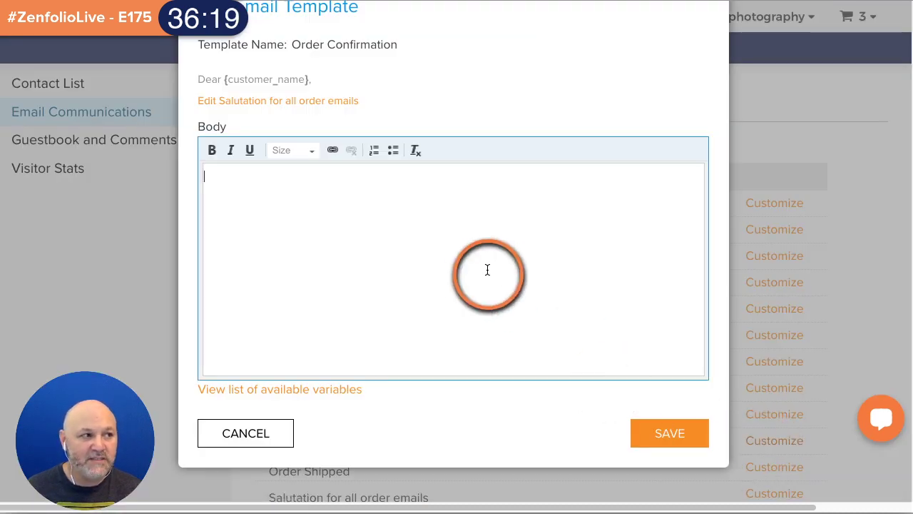
scroll(660, 289, "up", 2)
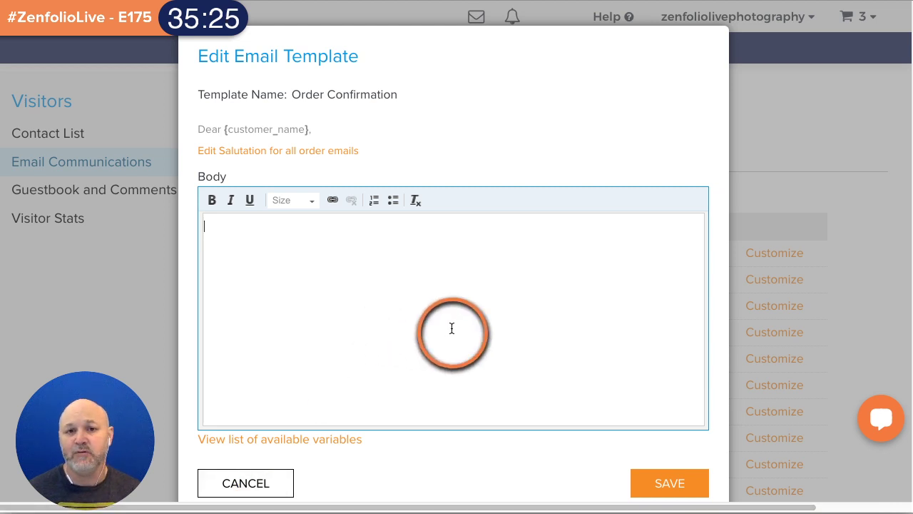
left_click(257, 483)
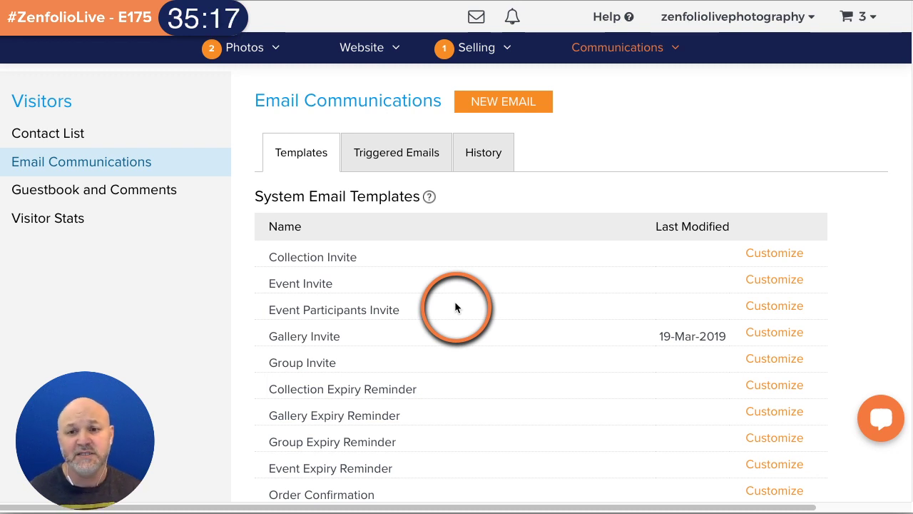
scroll(511, 246, "down", 10)
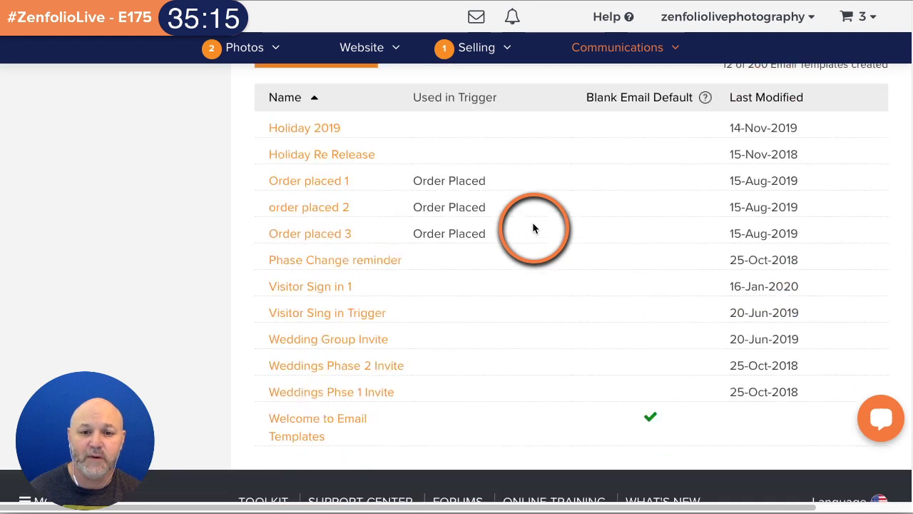
scroll(532, 248, "up", 1)
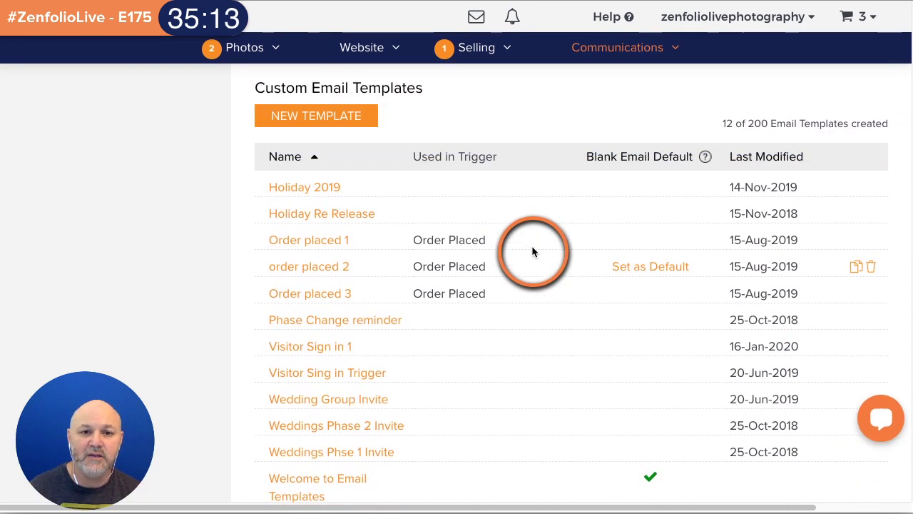
left_click(355, 120)
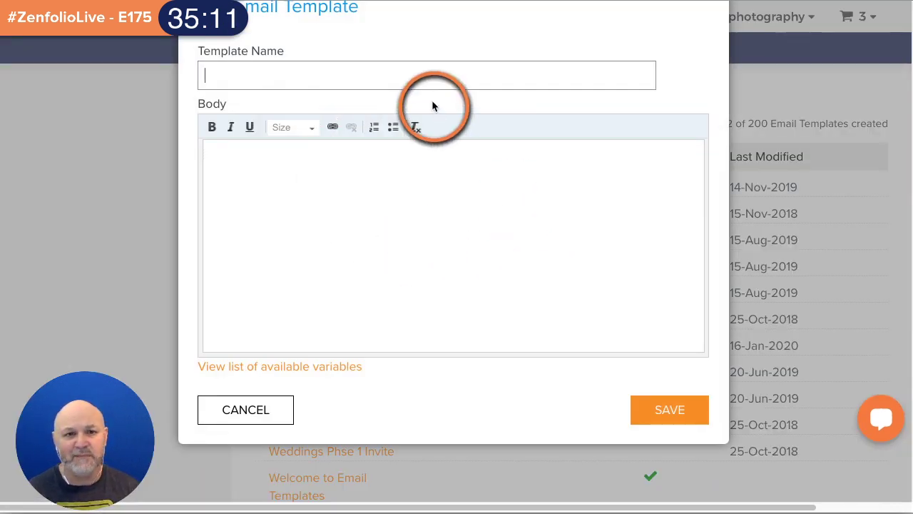
scroll(601, 224, "up", 2)
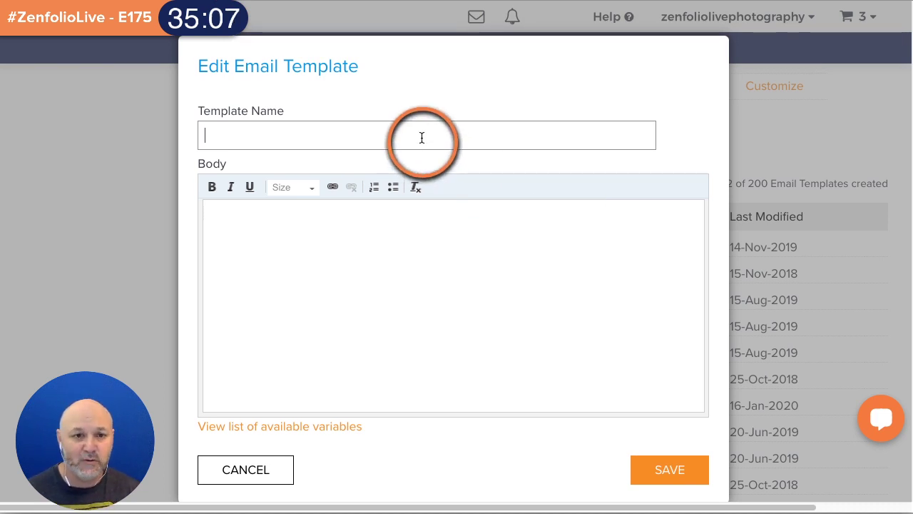
type("Thank")
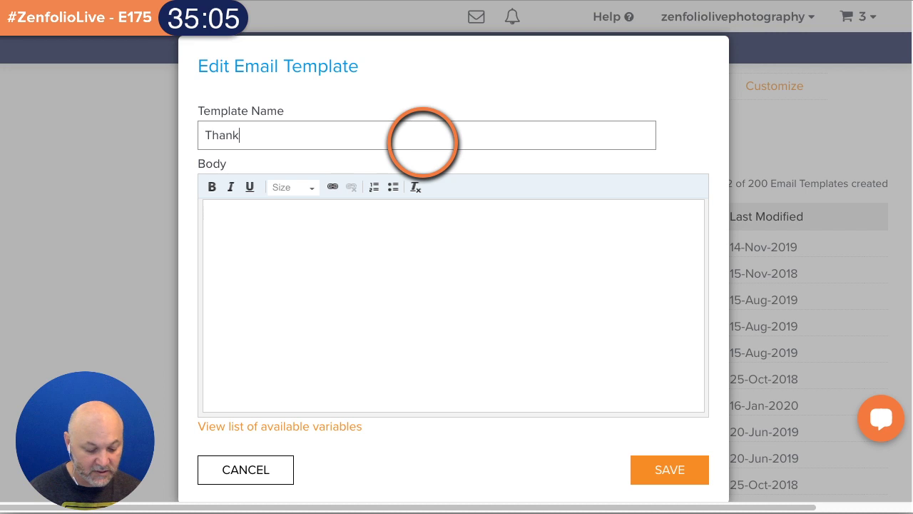
type("s for your order")
left_click(389, 234)
type("eiofhweio")
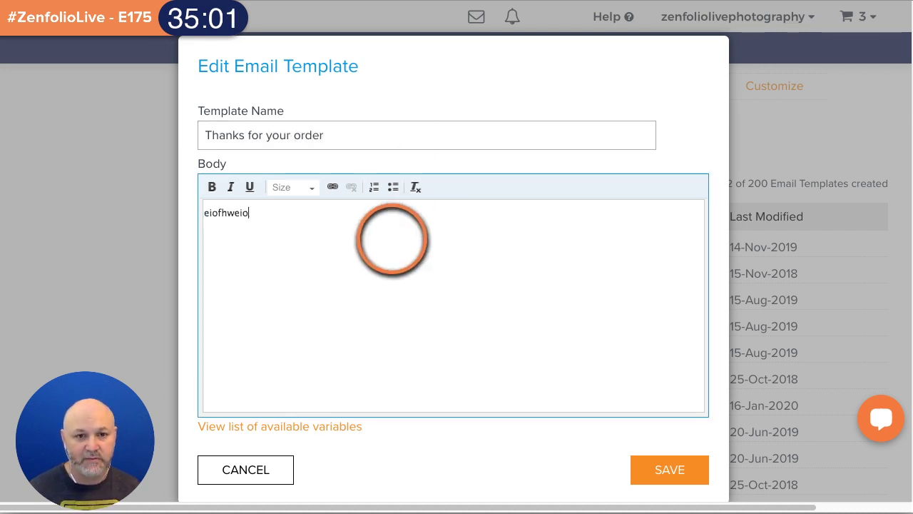
type("fh;ioewhiofhwe;oifHOIHWAR;IOHG;OAI")
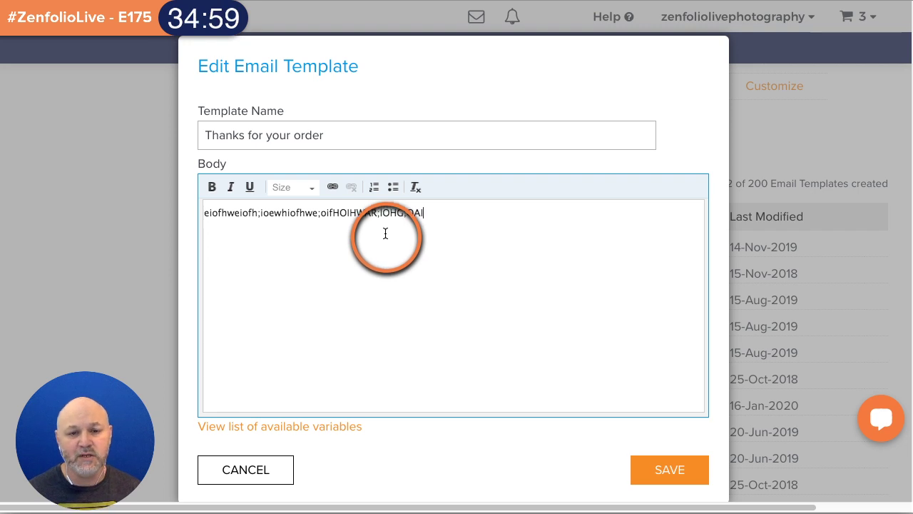
scroll(386, 231, "up", 1)
triple_click(388, 269)
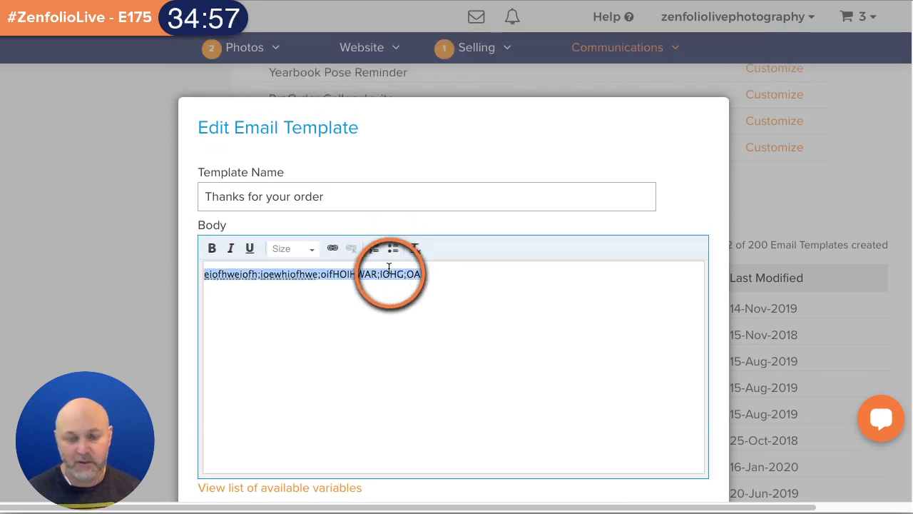
type("tHANK")
key("BackSpace")
key("BackSpace")
key("BackSpace")
key("BackSpace")
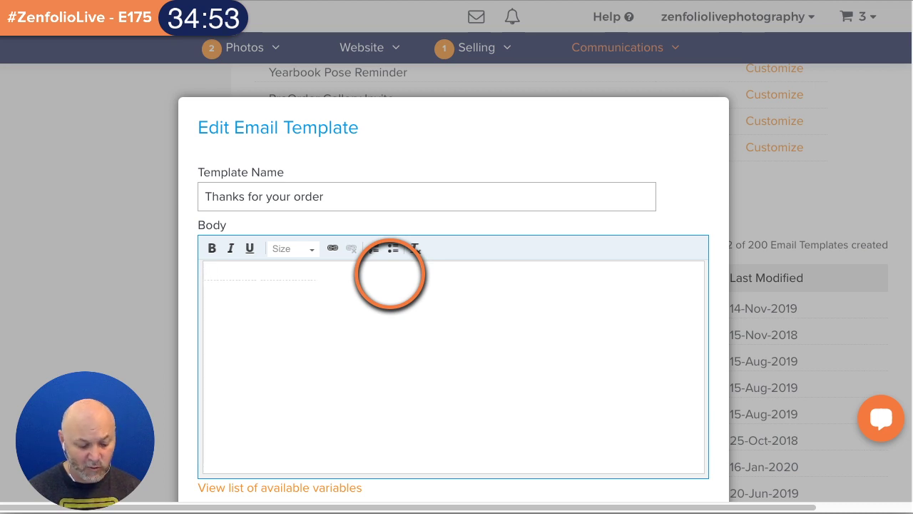
type("Thank you")
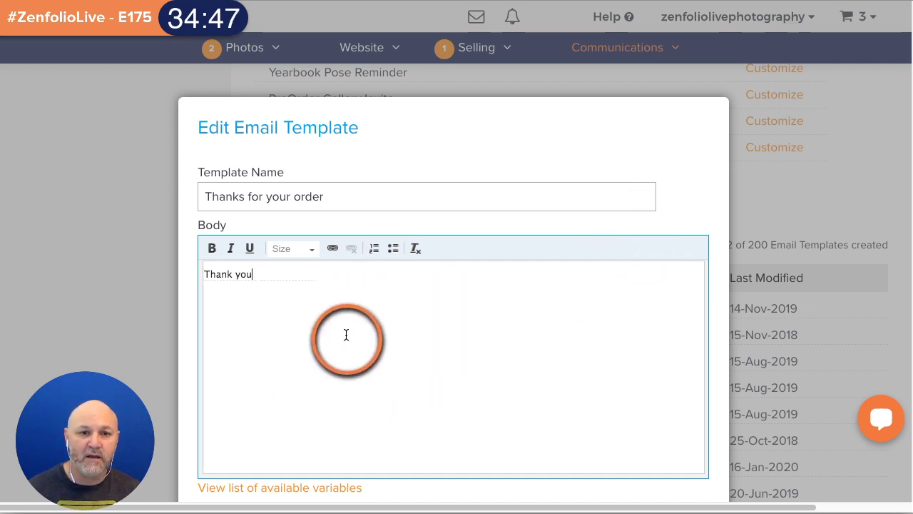
scroll(741, 227, "down", 1)
scroll(740, 222, "down", 1)
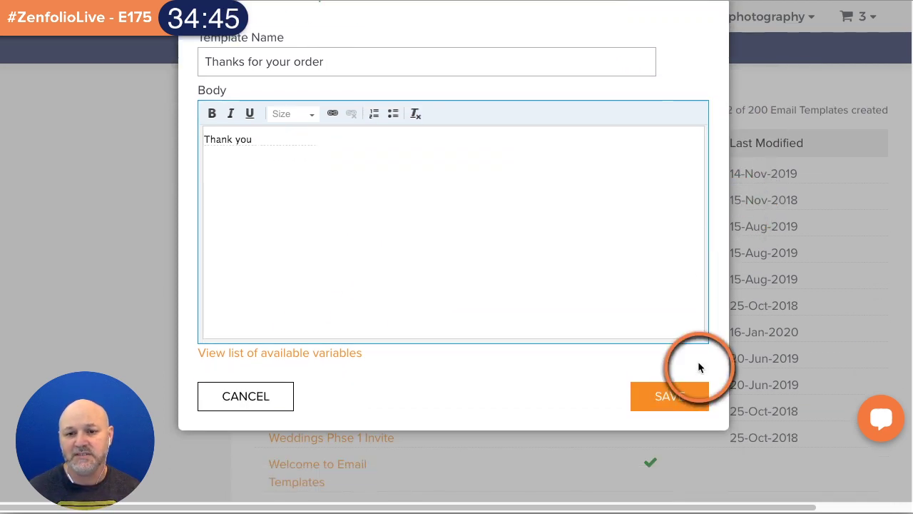
left_click(685, 401)
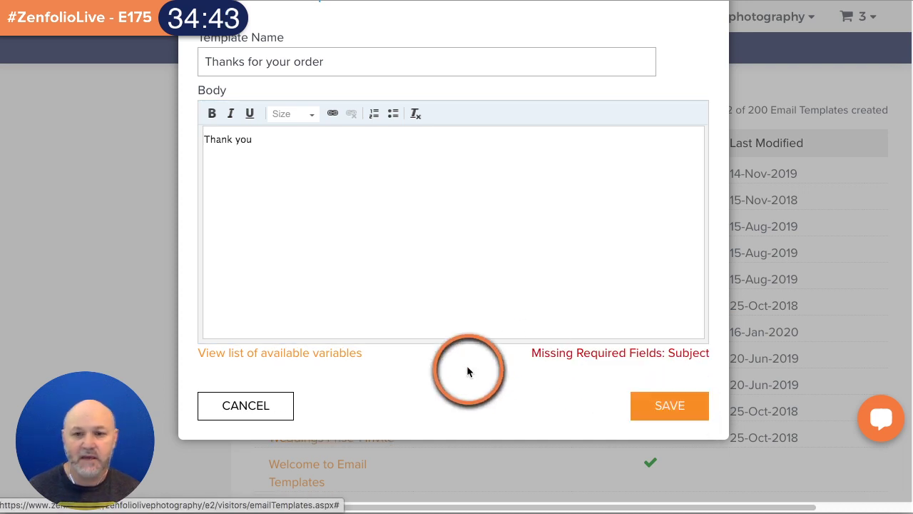
left_click(277, 417)
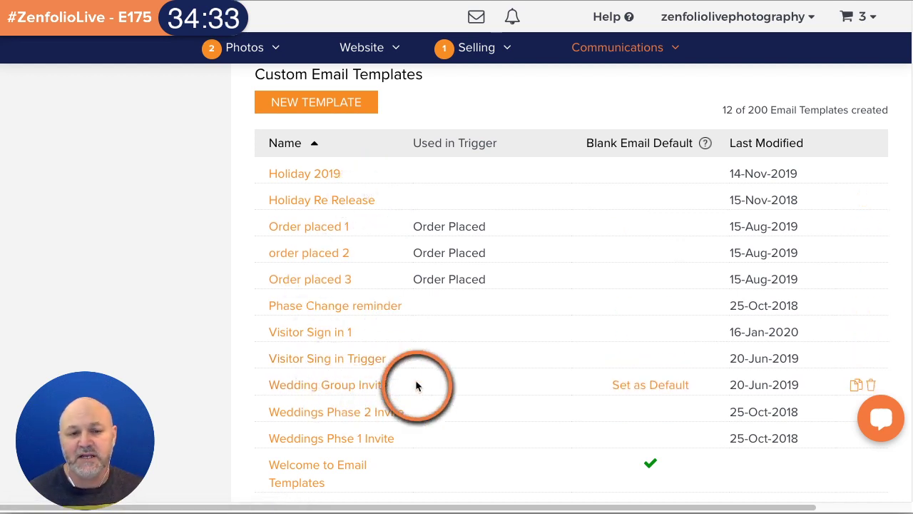
left_click(326, 229)
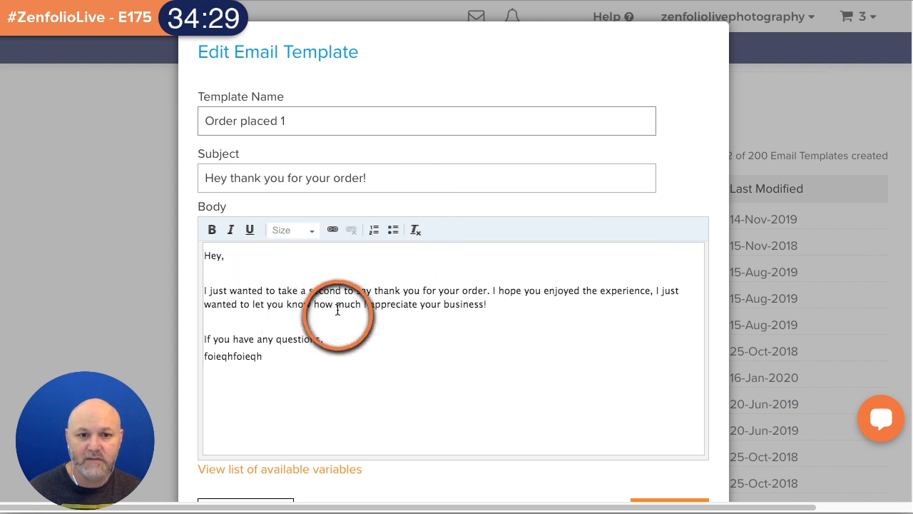
scroll(393, 191, "down", 1)
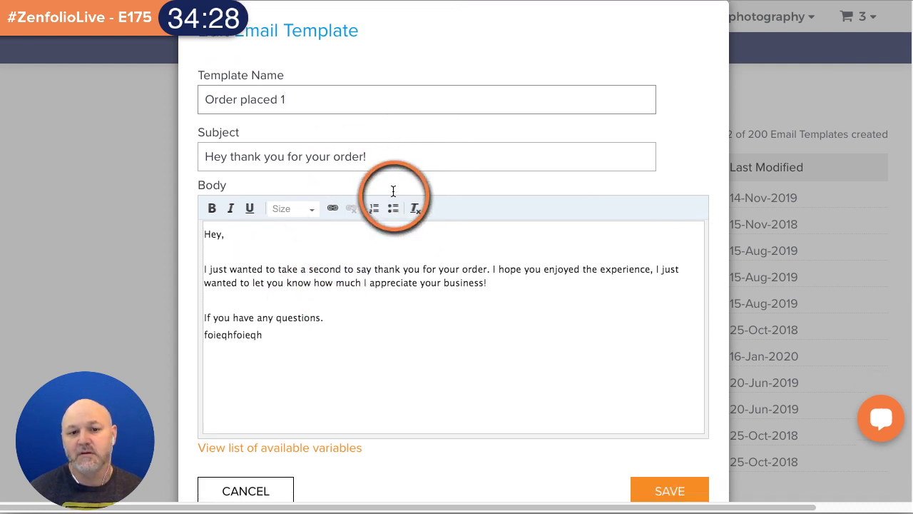
left_click(259, 504)
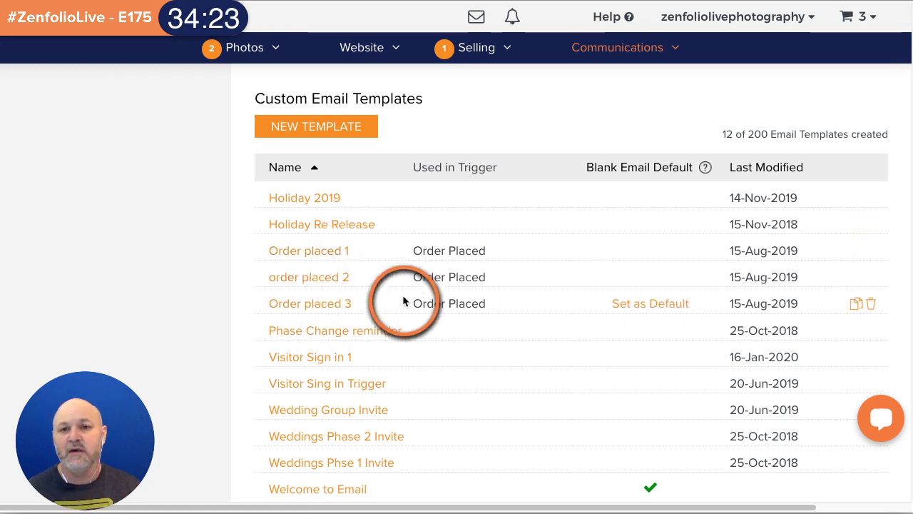
scroll(403, 302, "up", 10)
scroll(402, 300, "up", 1)
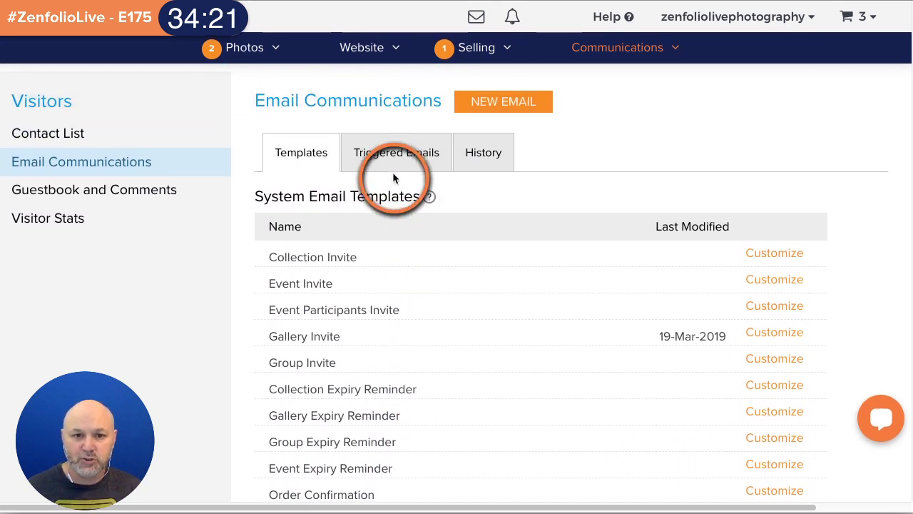
- In Triggered Emails, open the Order Placed series with its 3, 30 and 200-day emails
left_click(400, 165)
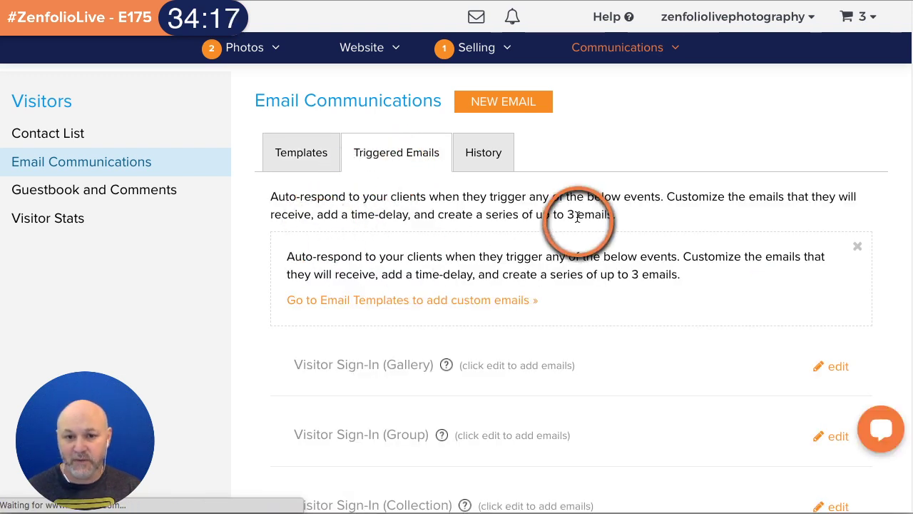
scroll(584, 211, "down", 5)
scroll(585, 214, "down", 4)
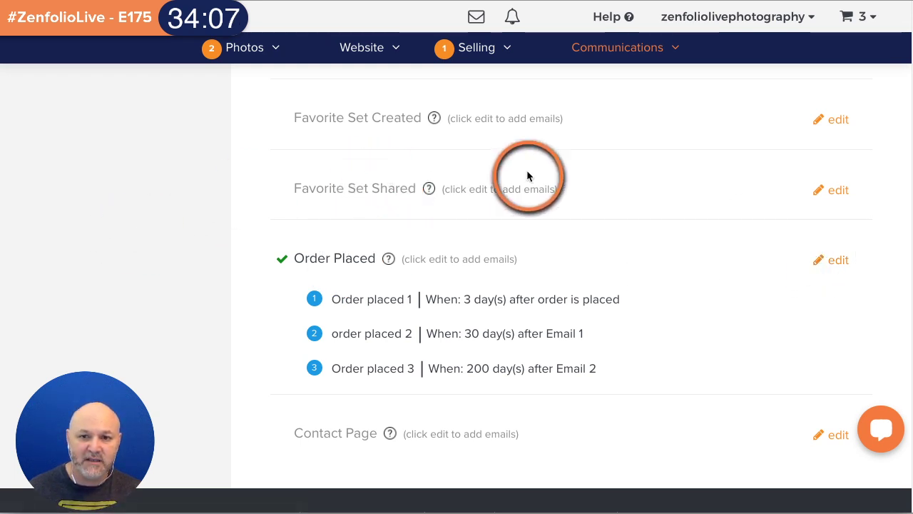
left_click(831, 260)
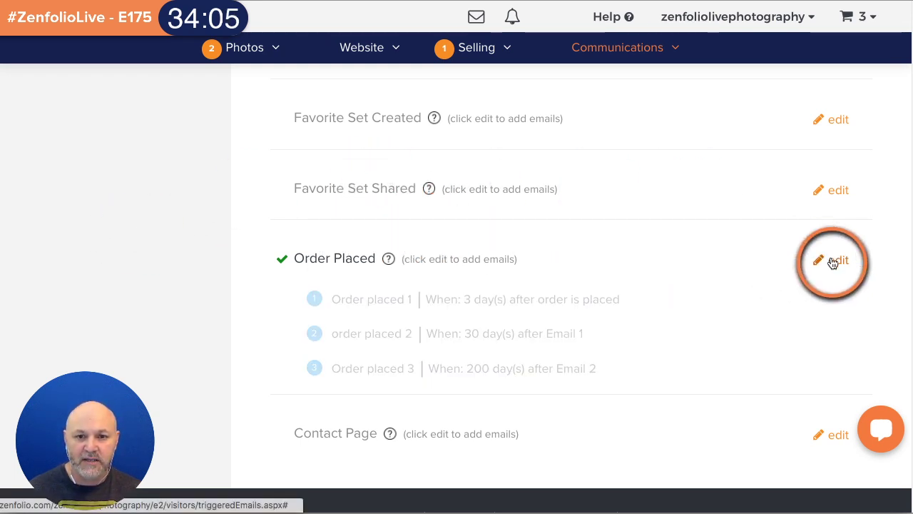
scroll(711, 259, "down", 1)
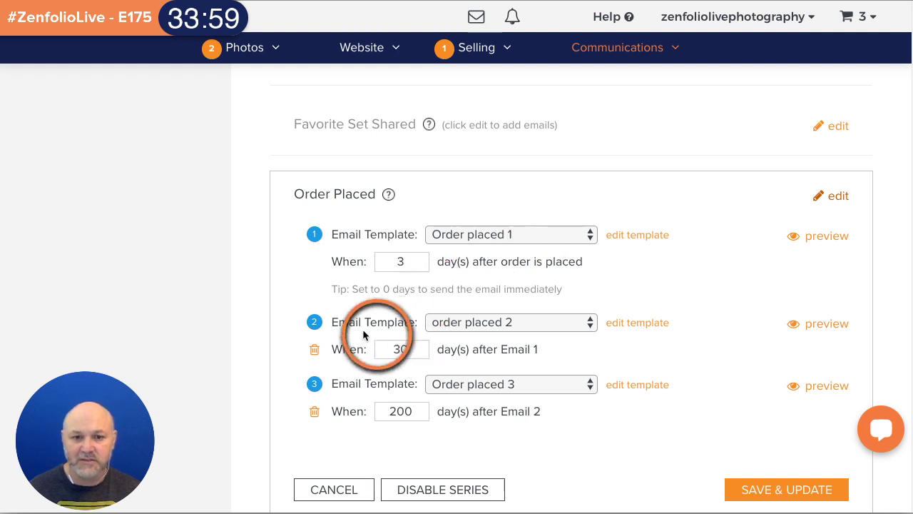
- Delete emails 2 and 3 so only Order placed 1, sent after 3 days, remains
left_click(314, 348)
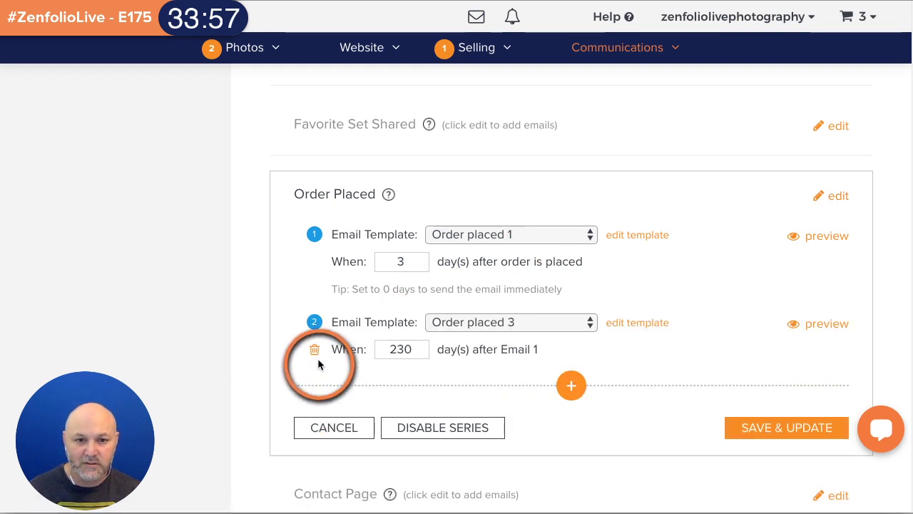
left_click(314, 349)
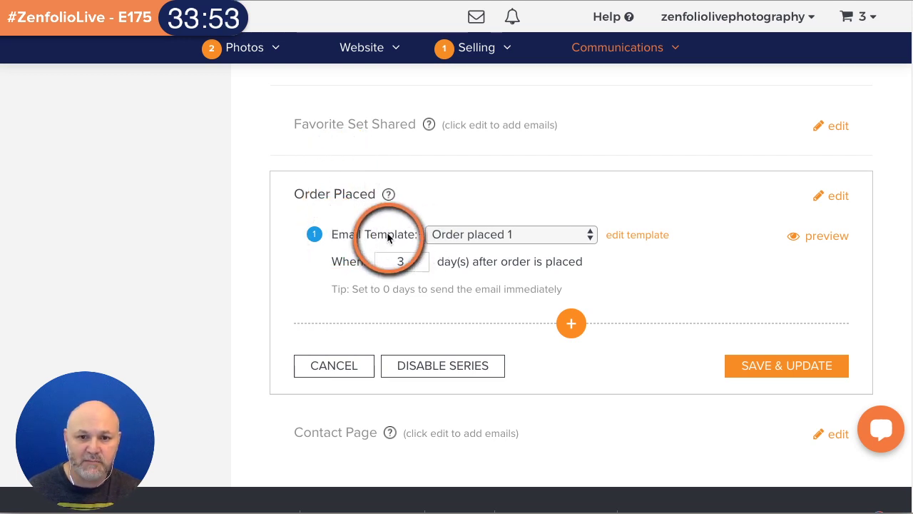
left_click(521, 234)
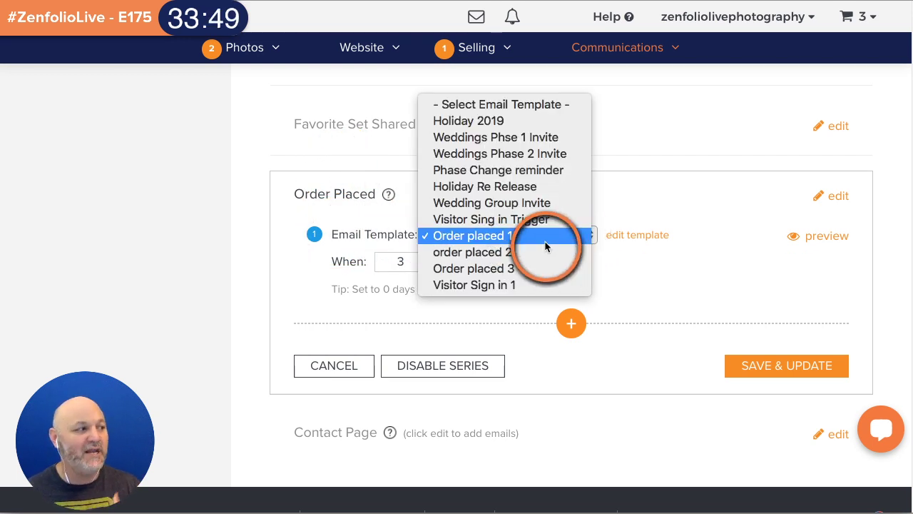
left_click(544, 240)
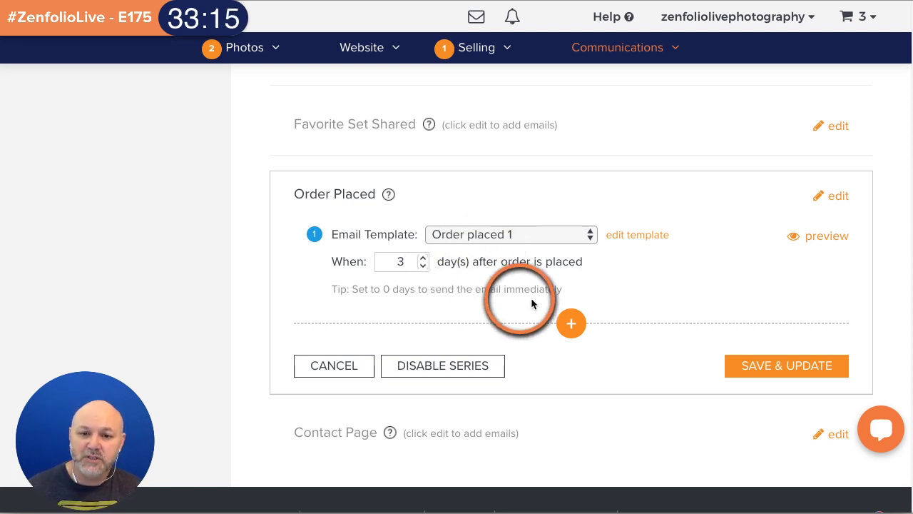
- Add 'order placed 2' as a second email with a 90-day delay and save the series
left_click(571, 322)
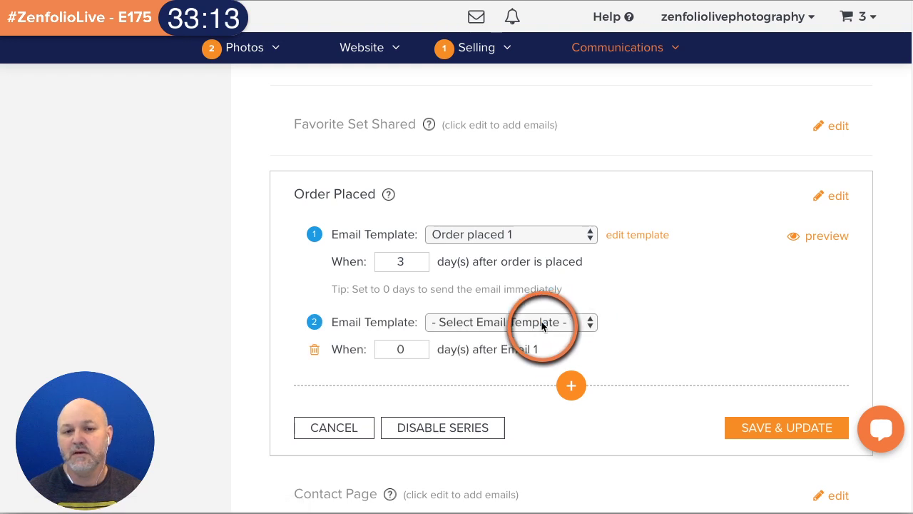
left_click(542, 325)
left_click(526, 465)
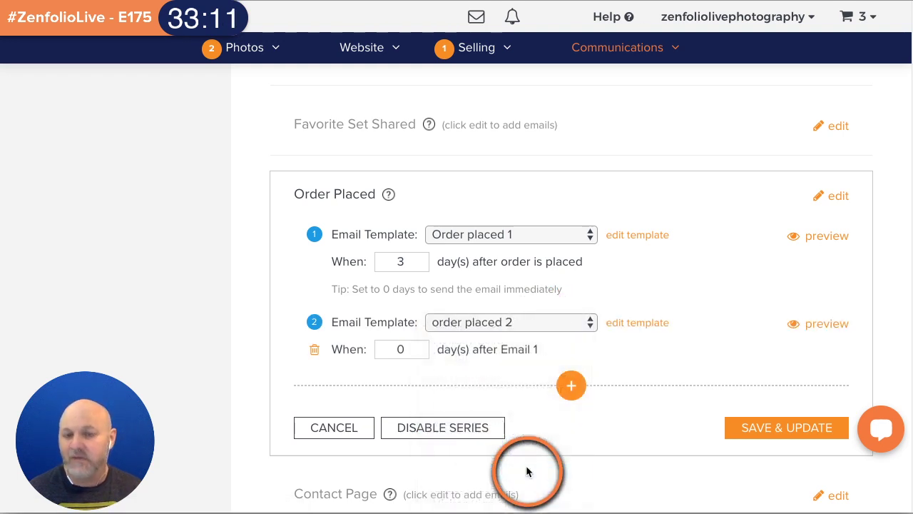
left_click(420, 354)
left_click(413, 349)
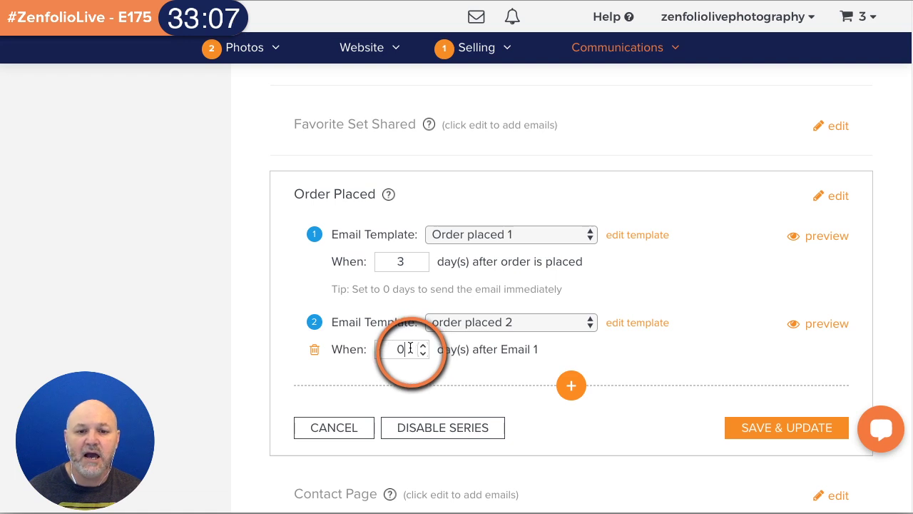
key("BackSpace")
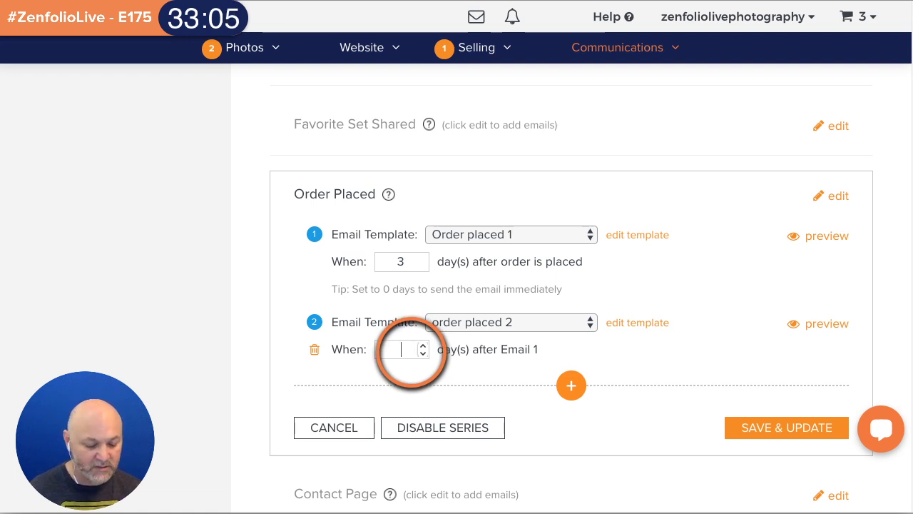
type("90")
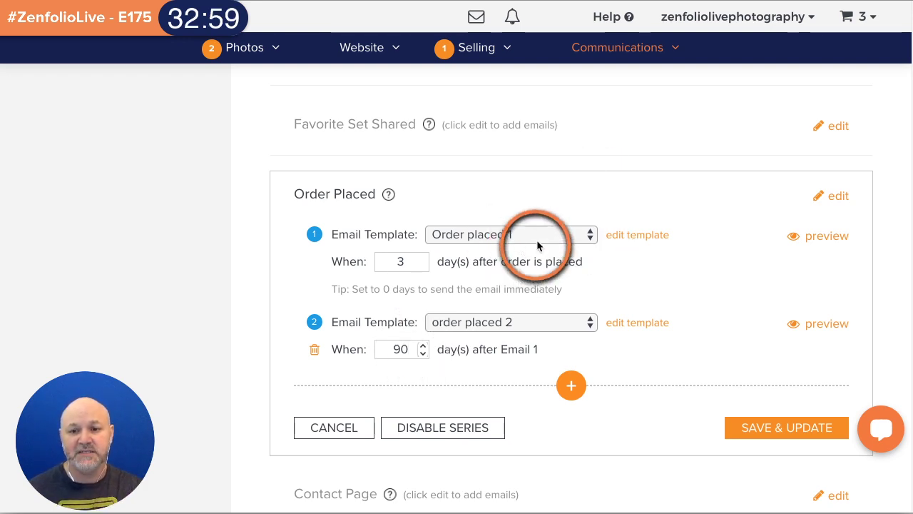
left_click(772, 432)
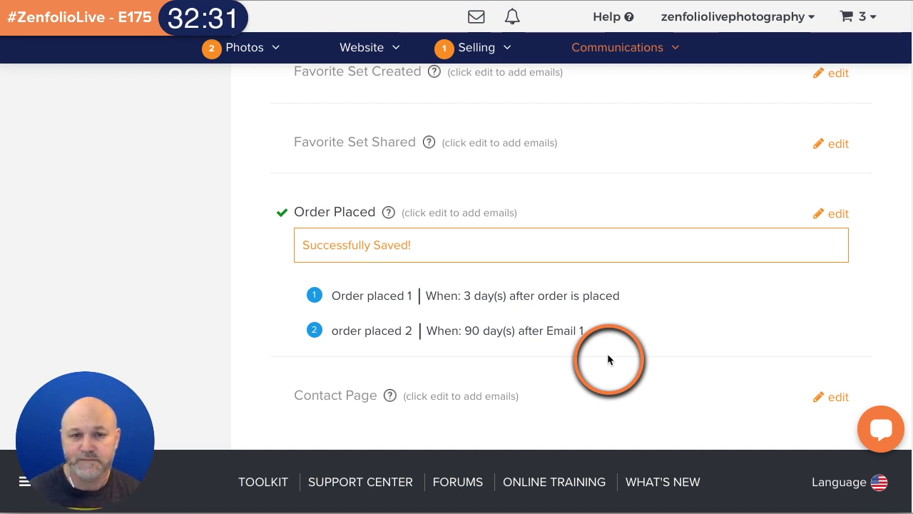
- Return to the top of Email Communications and go to All Photographs from the Photos menu
scroll(607, 353, "up", 15)
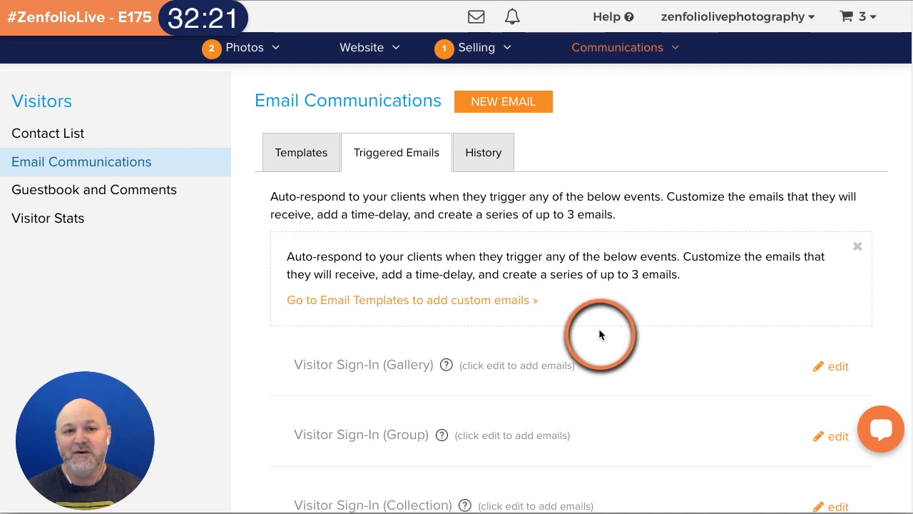
left_click(250, 51)
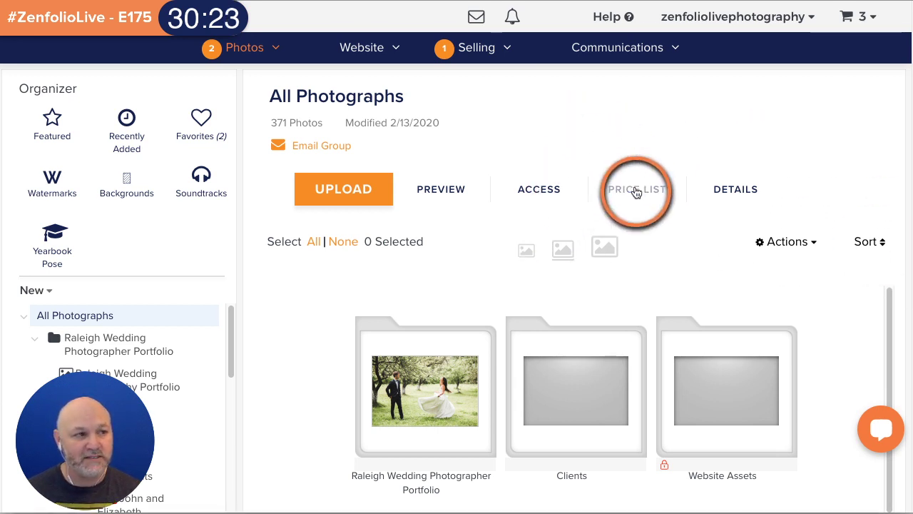
- Open the Portraits price list from Selling > Price Lists
mouse_move(478, 53)
left_click(457, 142)
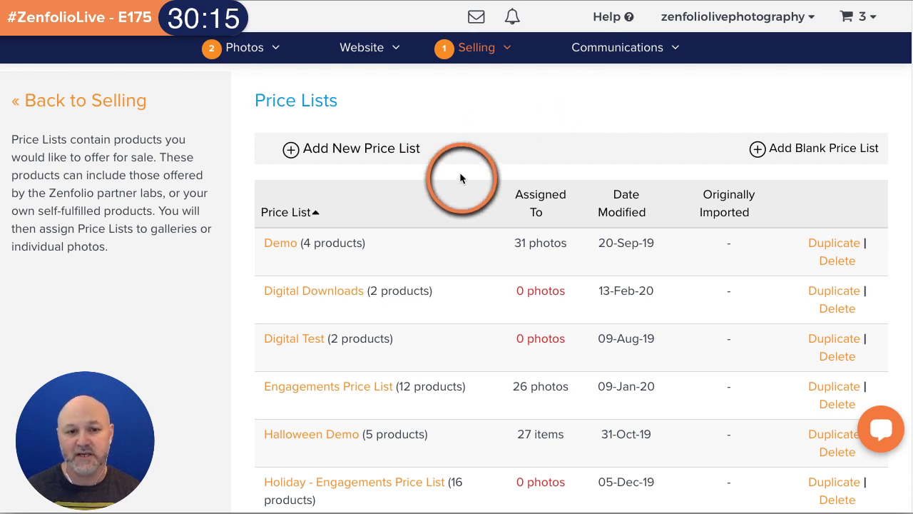
scroll(456, 178, "down", 10)
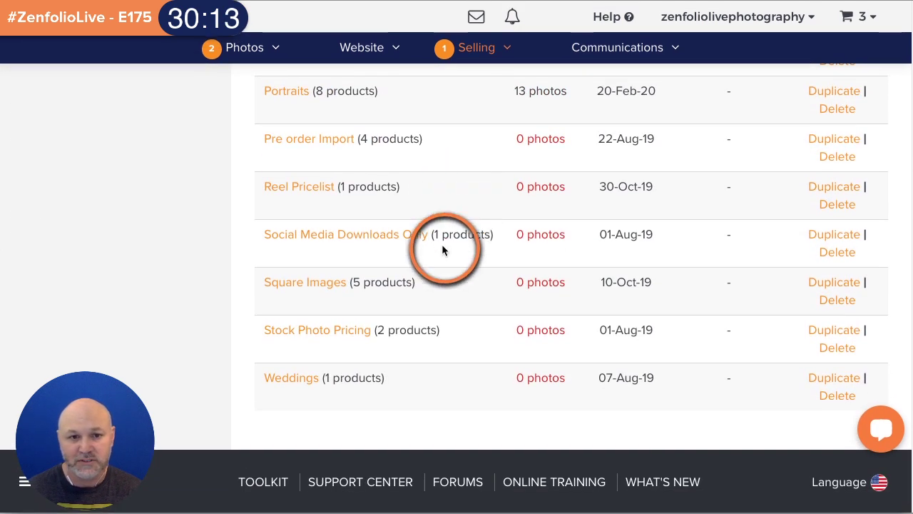
scroll(426, 257, "up", 3)
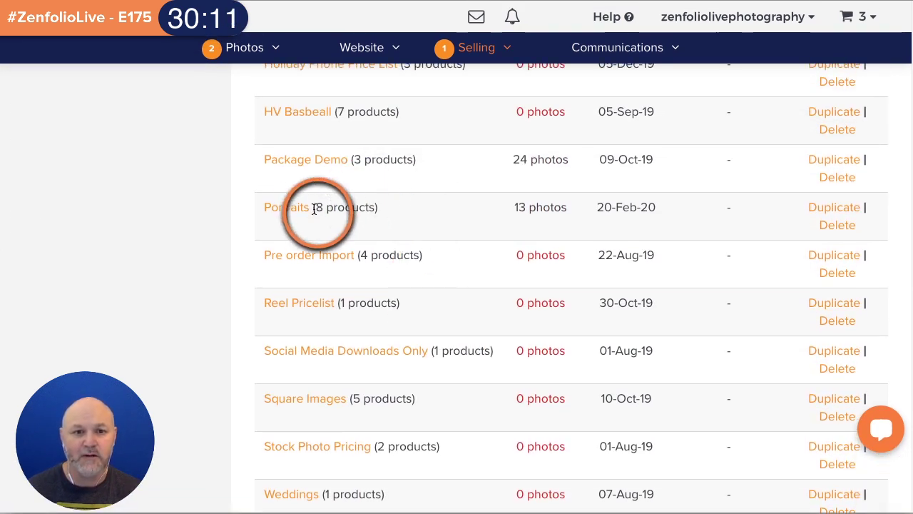
left_click(296, 207)
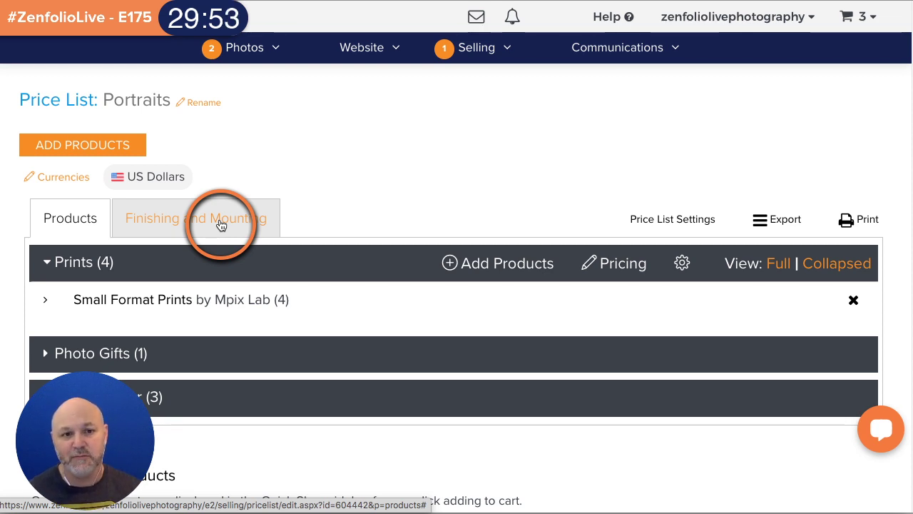
- Under Finishing and Mounting, offer Black Metal Frame only on the 8" x 10" print
left_click(218, 211)
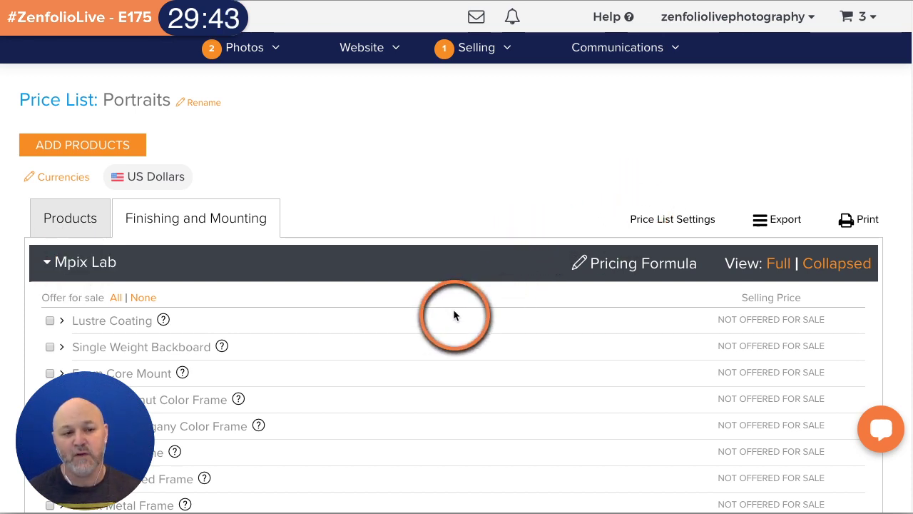
scroll(452, 253, "down", 3)
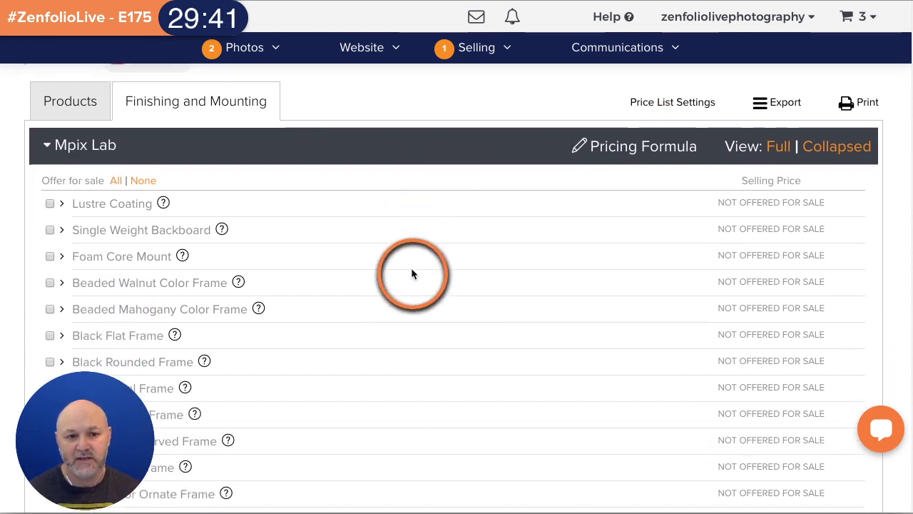
scroll(412, 273, "down", 1)
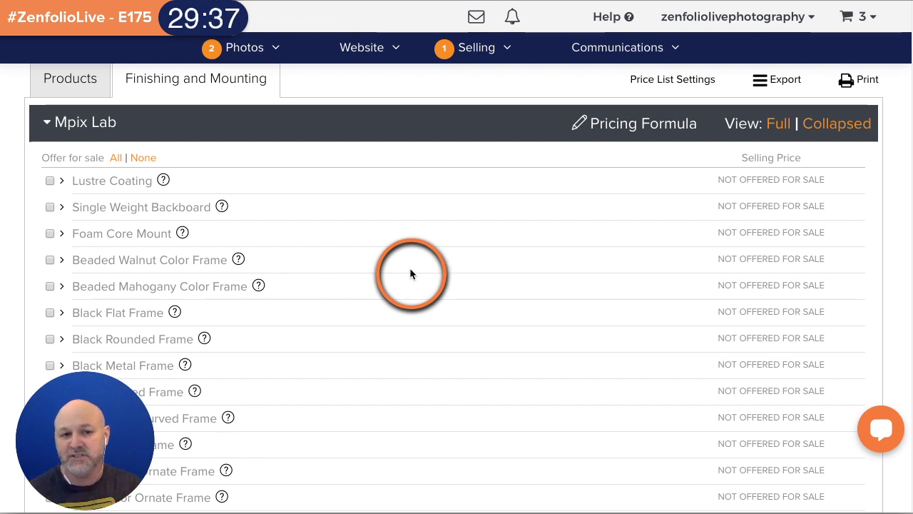
scroll(395, 257, "down", 3)
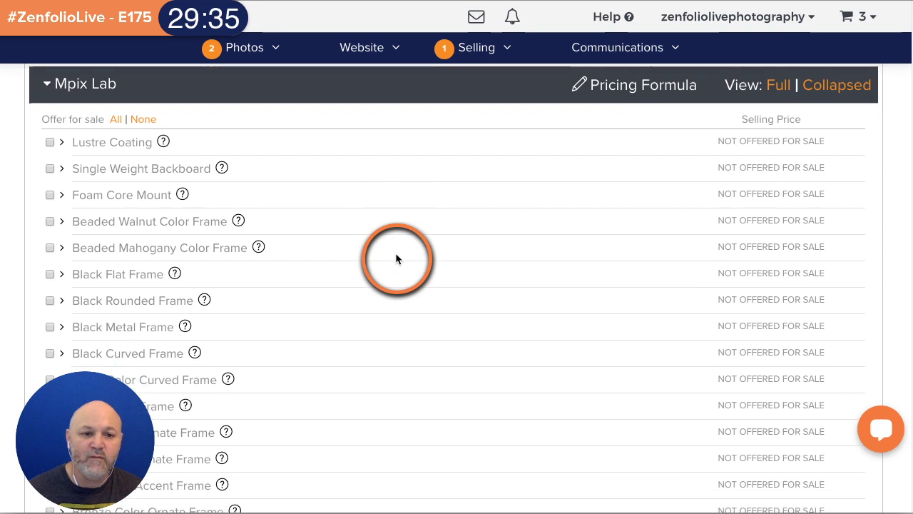
scroll(127, 205, "up", 1)
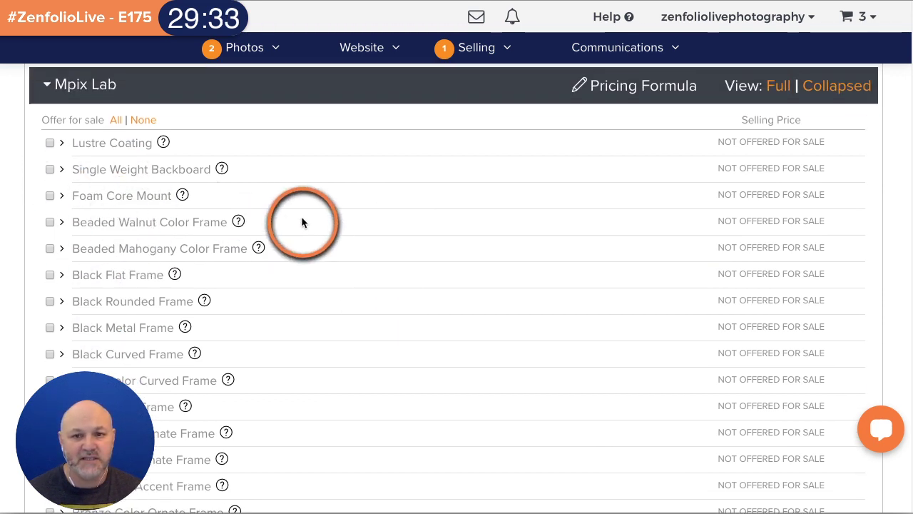
scroll(305, 217, "down", 3)
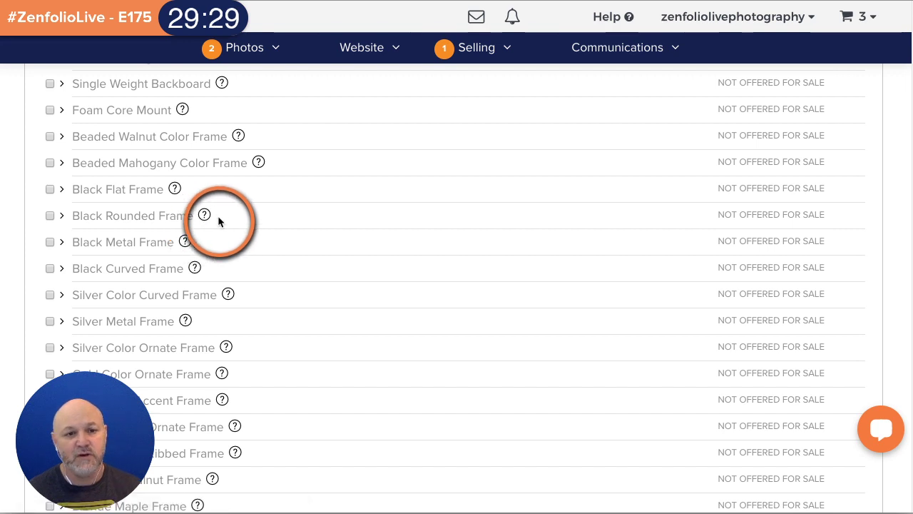
left_click(50, 242)
scroll(311, 242, "down", 2)
scroll(152, 106, "up", 1)
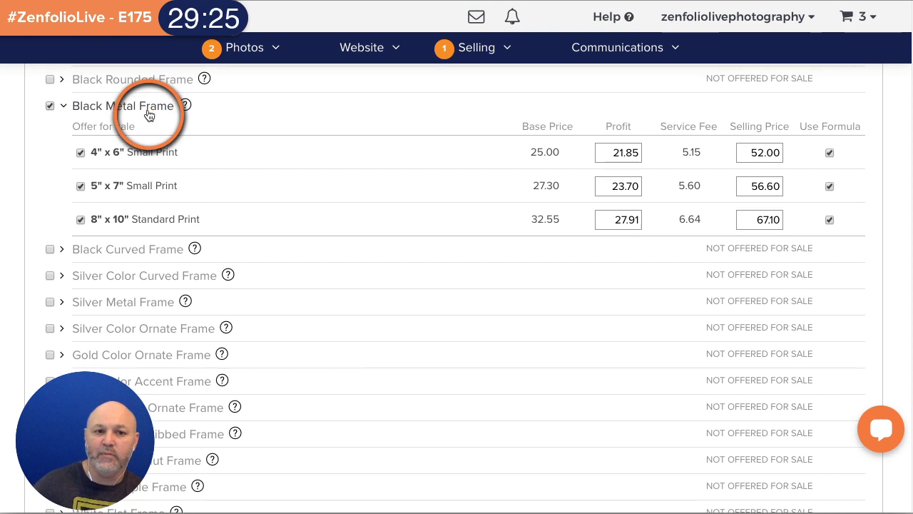
left_click(80, 187)
left_click(80, 153)
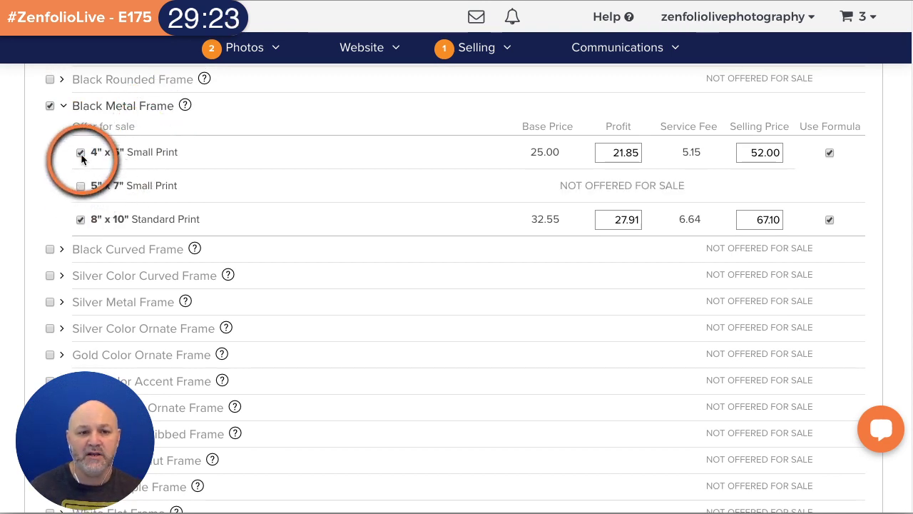
- Offer Foam Core Mount on the 8" x 10" print at 17.76
scroll(308, 265, "up", 3)
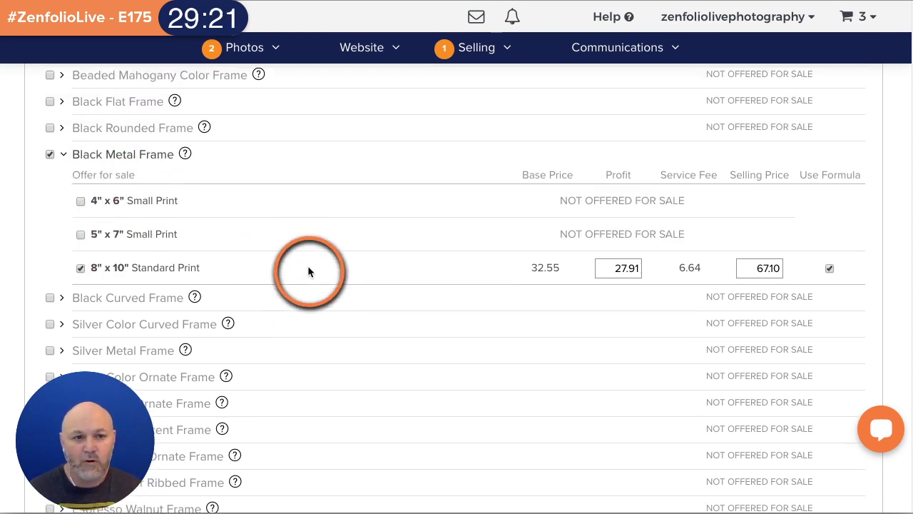
scroll(308, 269, "up", 1)
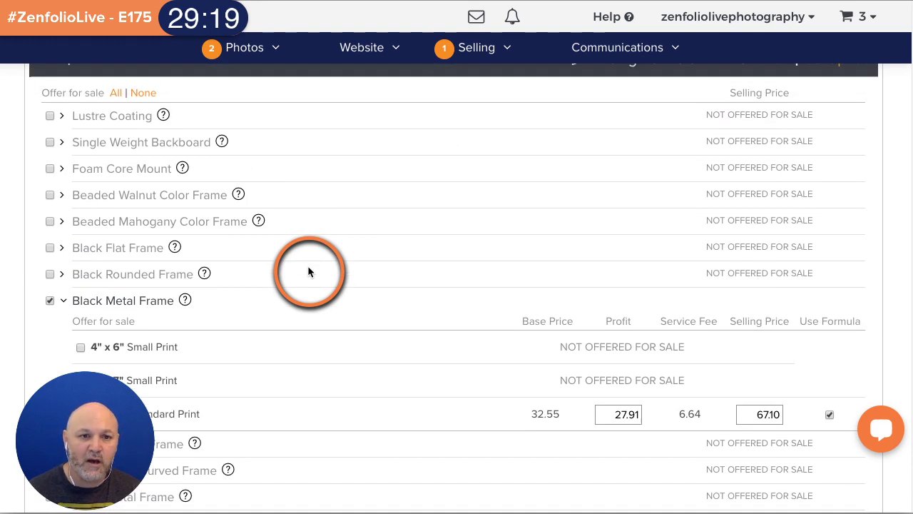
left_click(51, 169)
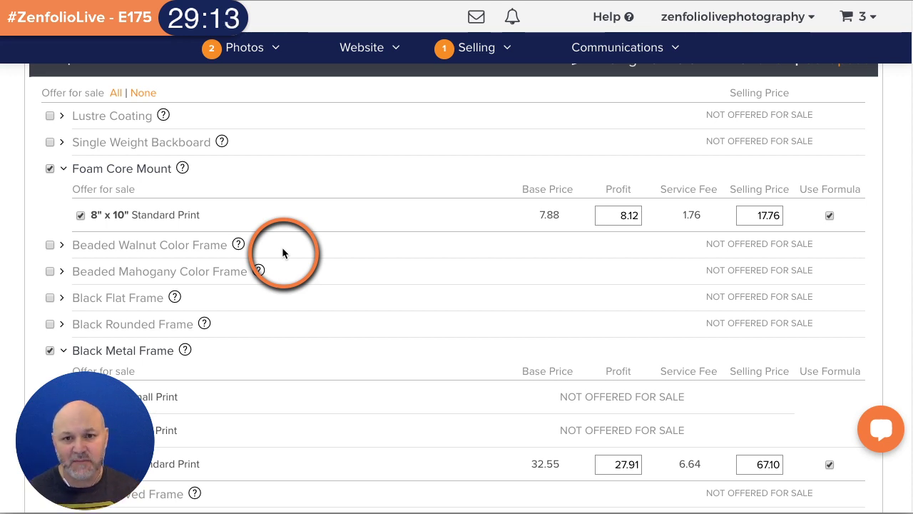
scroll(282, 247, "up", 3)
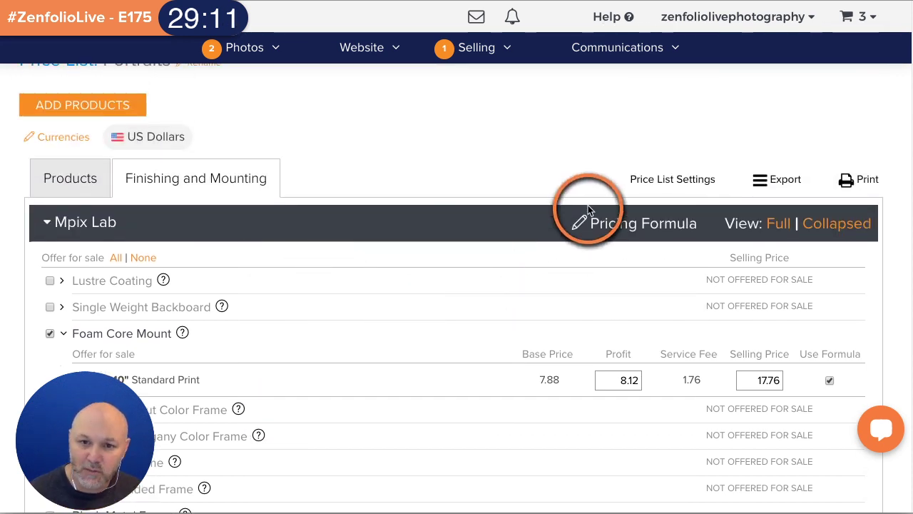
mouse_move(603, 225)
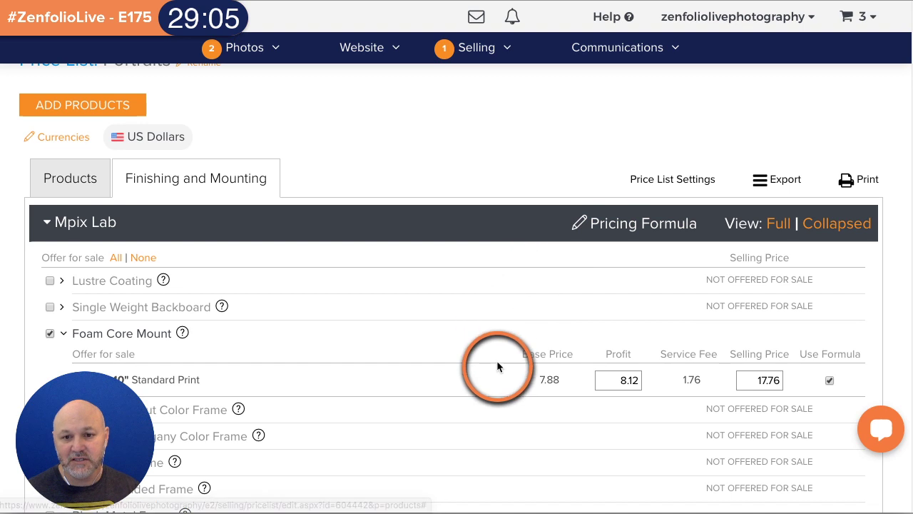
scroll(499, 360, "down", 1)
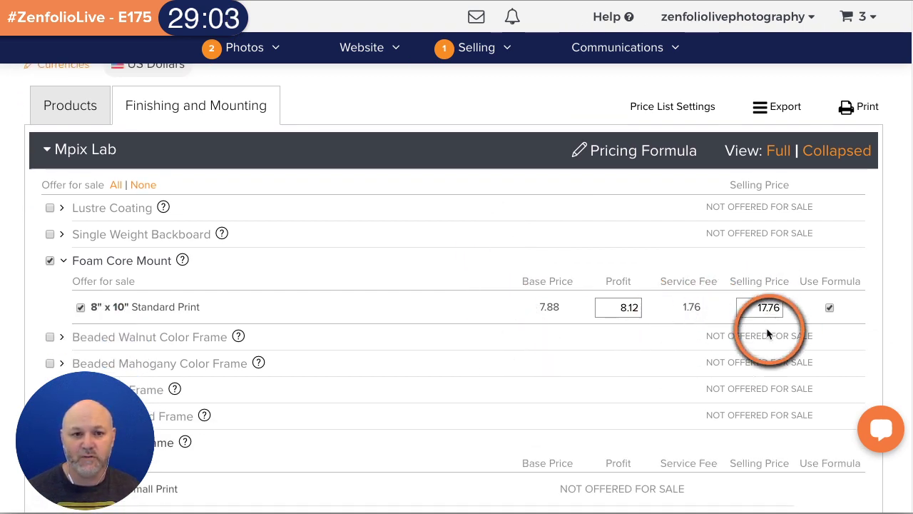
scroll(549, 305, "down", 2)
scroll(539, 302, "down", 15)
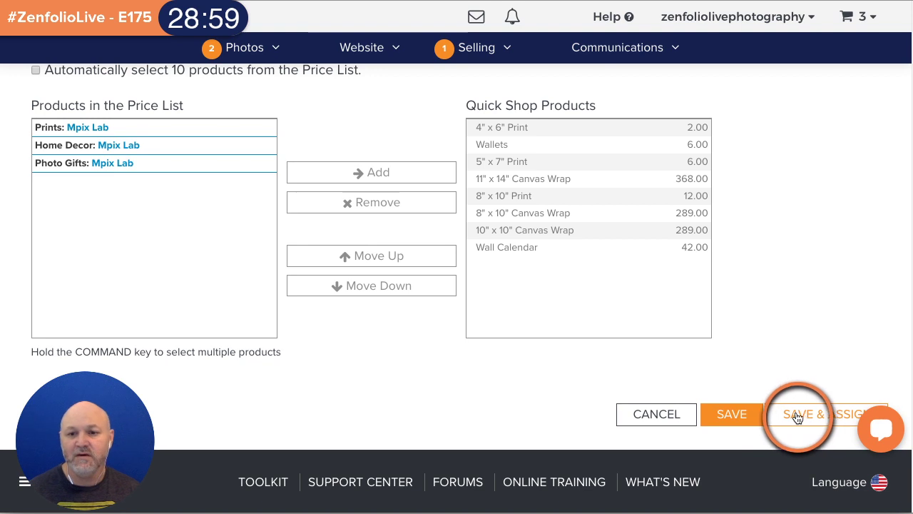
- Save and assign the Portraits price list, then go to the Birthday Event gallery
left_click(732, 415)
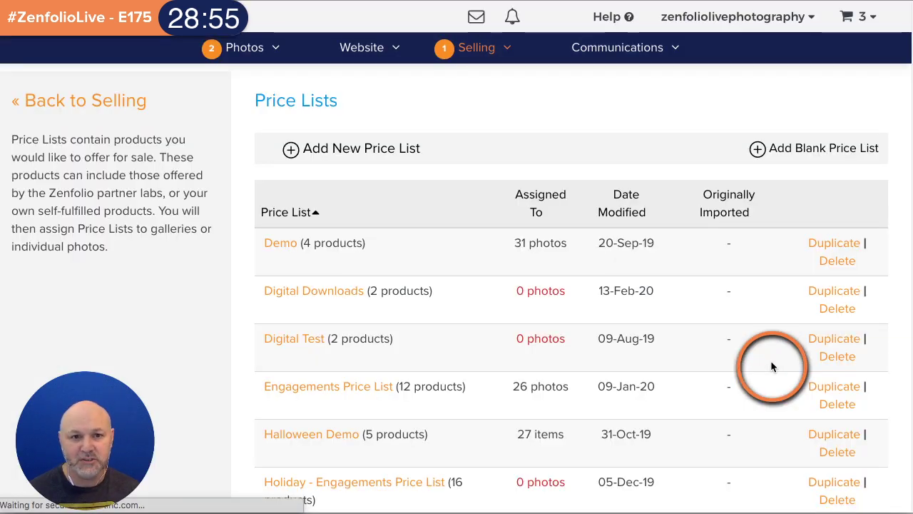
left_click(258, 48)
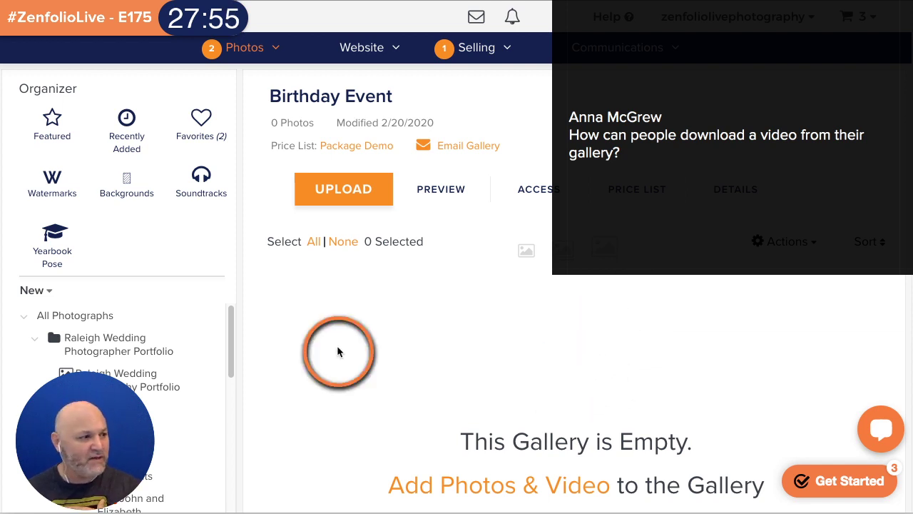
- Open the Original gallery under Video Projects and review its single 0:15 video
scroll(91, 329, "down", 5)
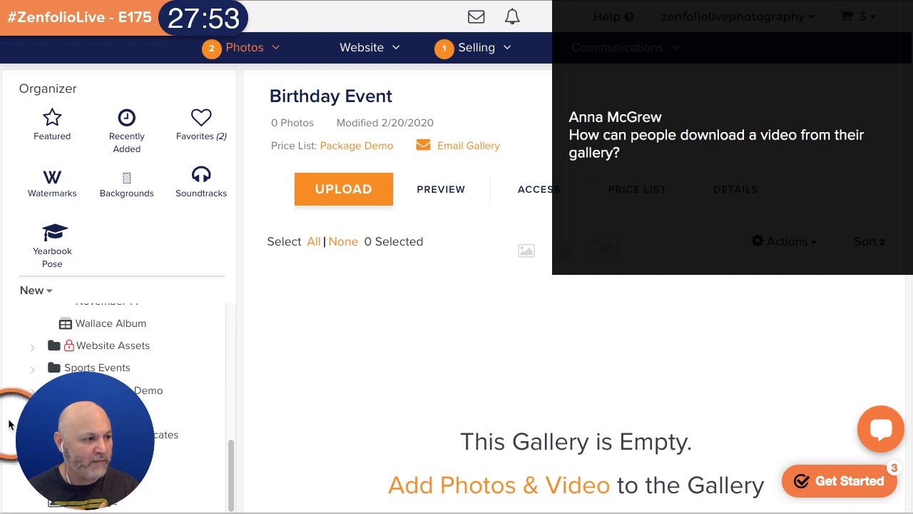
scroll(114, 385, "down", 1)
left_click(151, 389)
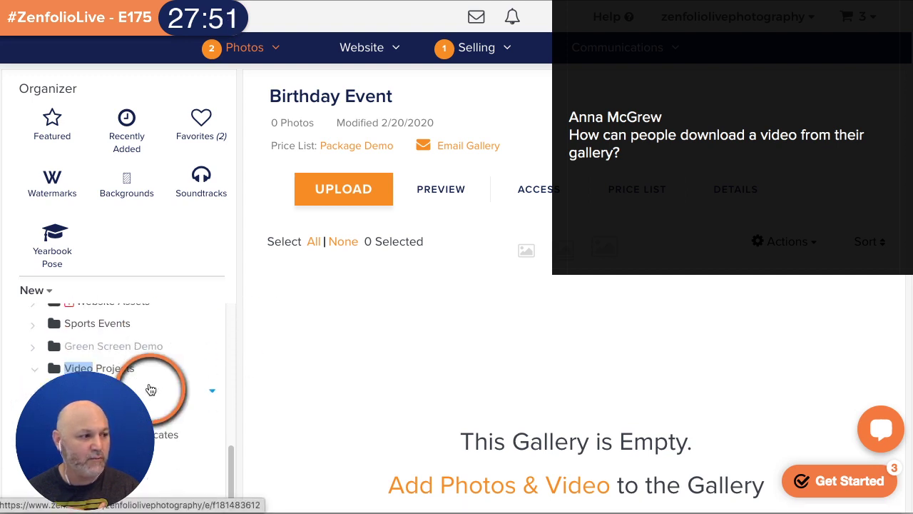
scroll(125, 378, "down", 2)
left_click(126, 369)
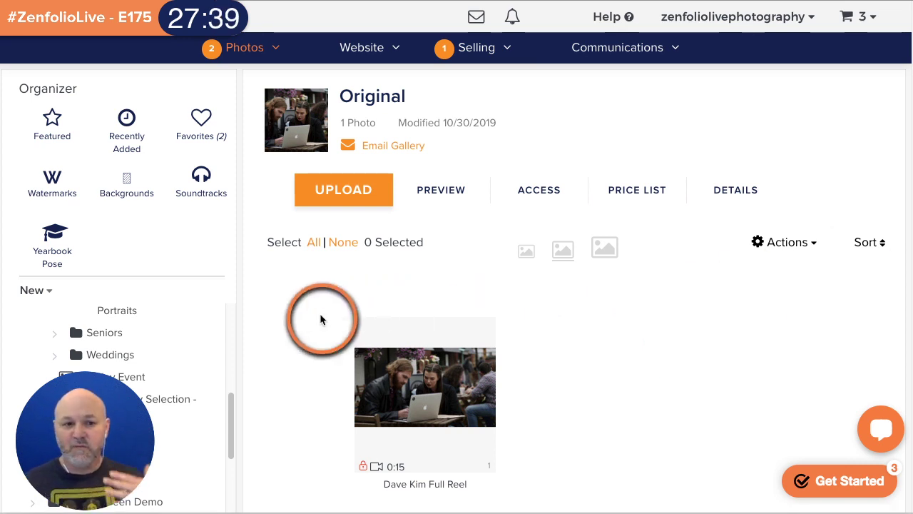
scroll(193, 285, "down", 5)
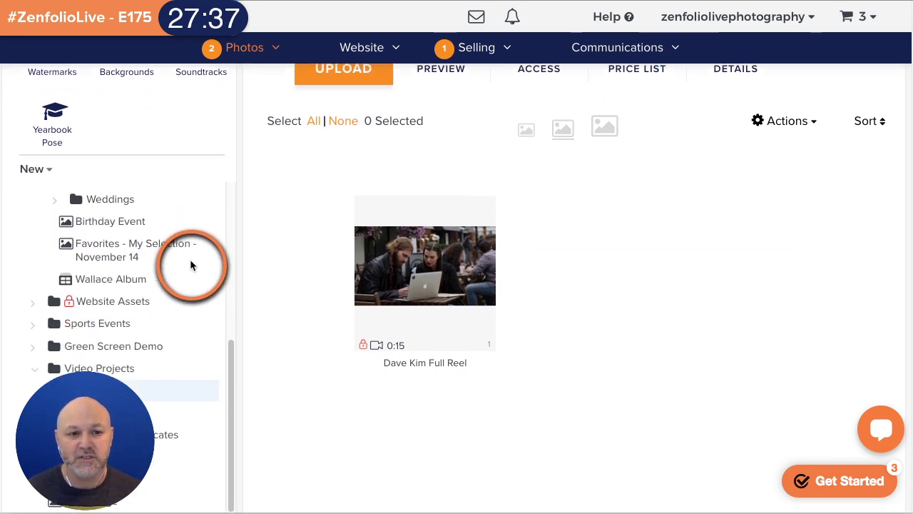
scroll(190, 266, "down", 5)
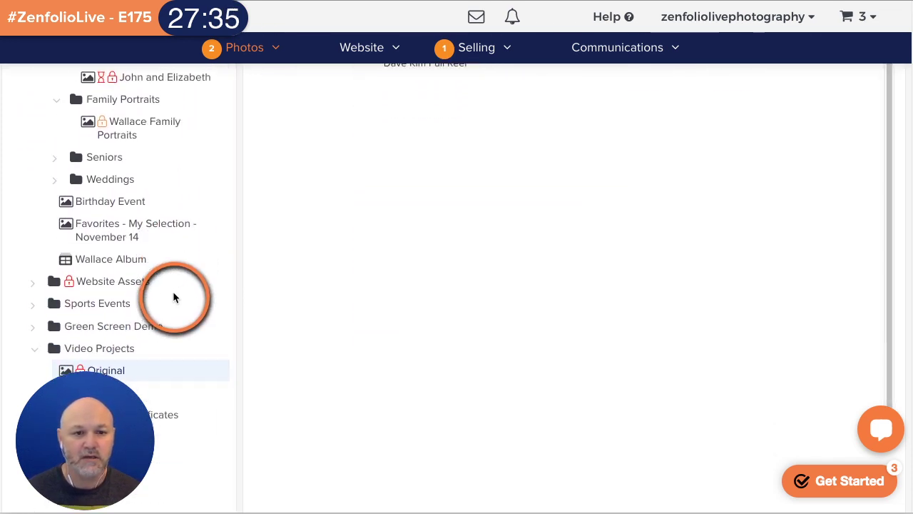
scroll(174, 297, "up", 3)
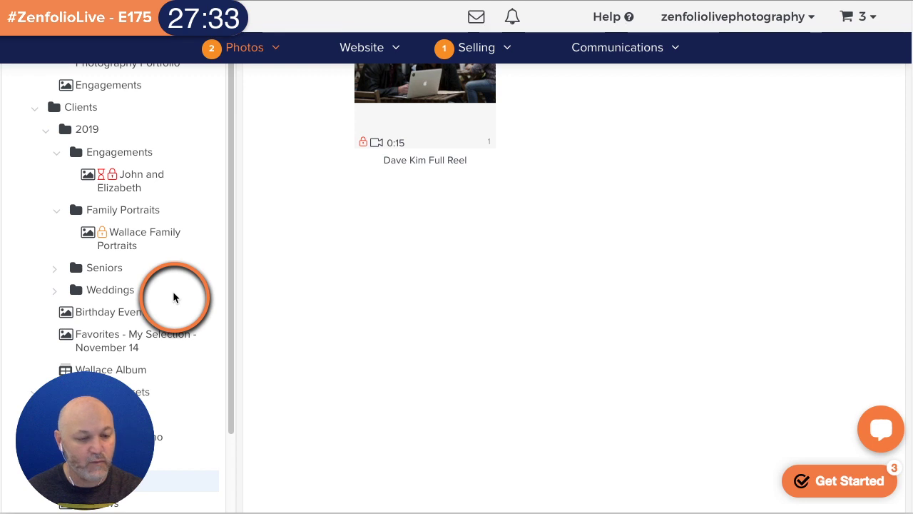
scroll(150, 287, "up", 1)
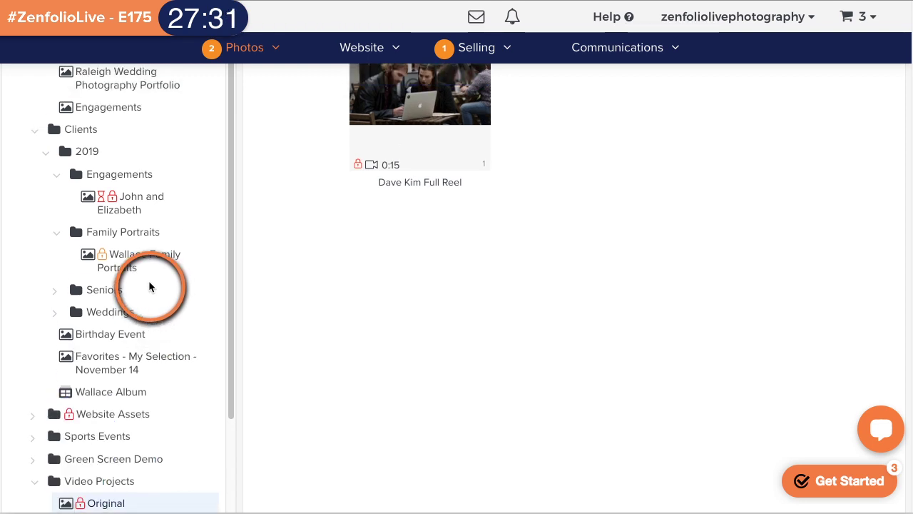
scroll(149, 286, "down", 3)
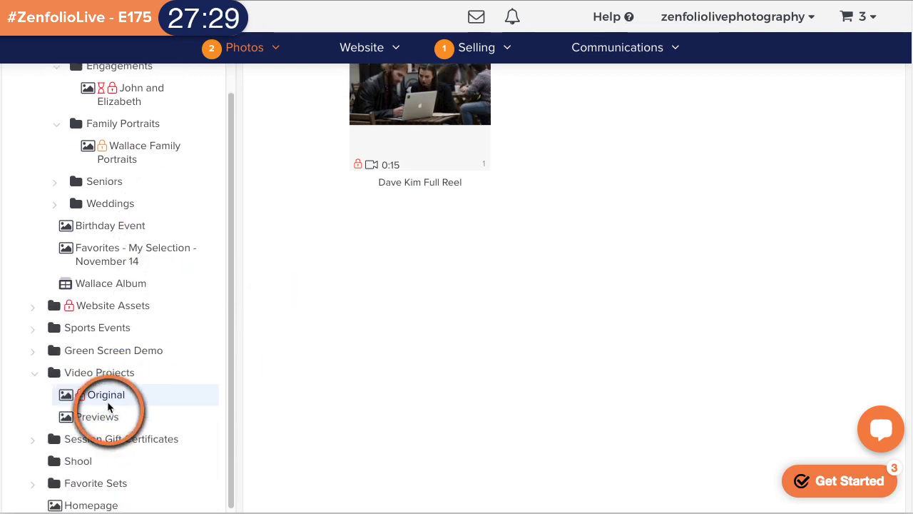
scroll(444, 394, "up", 4)
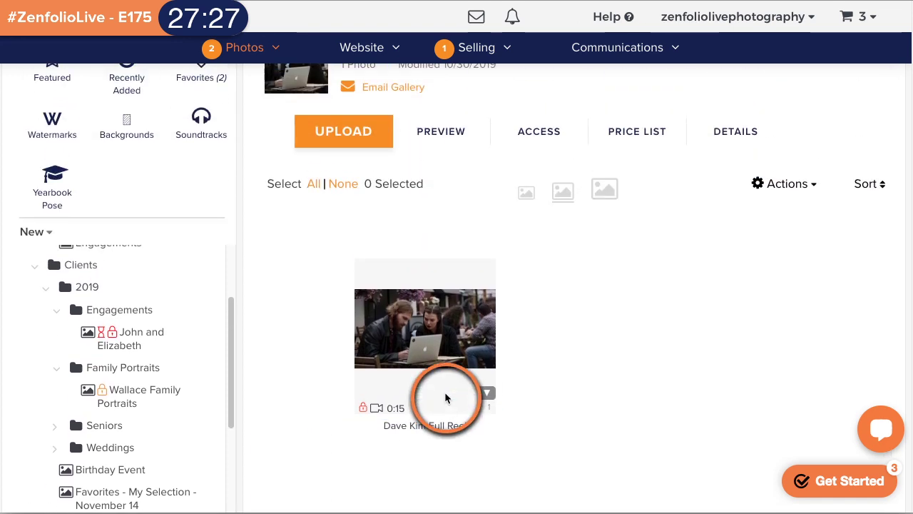
scroll(445, 398, "up", 1)
left_click(536, 187)
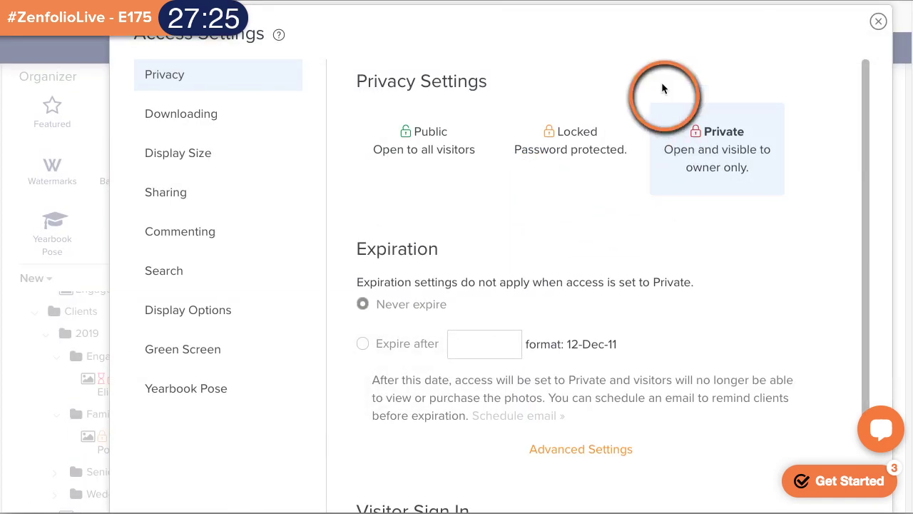
left_click(184, 123)
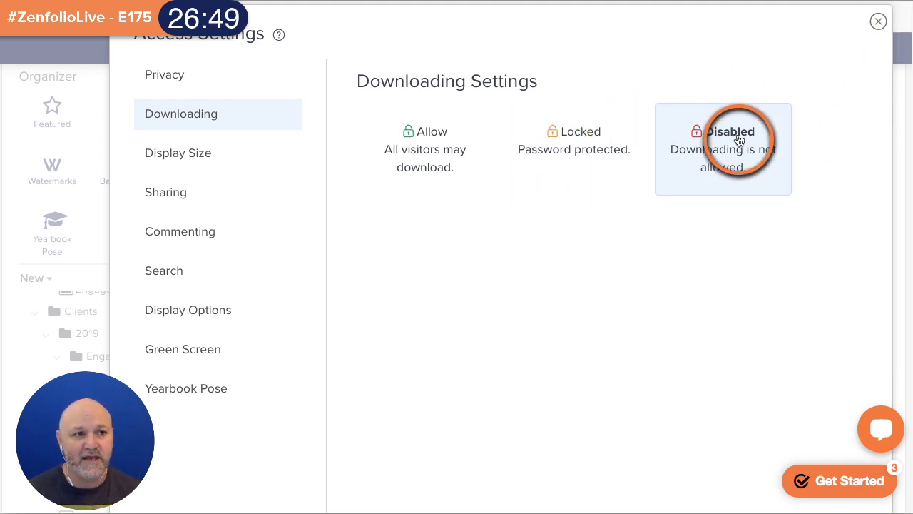
left_click(878, 21)
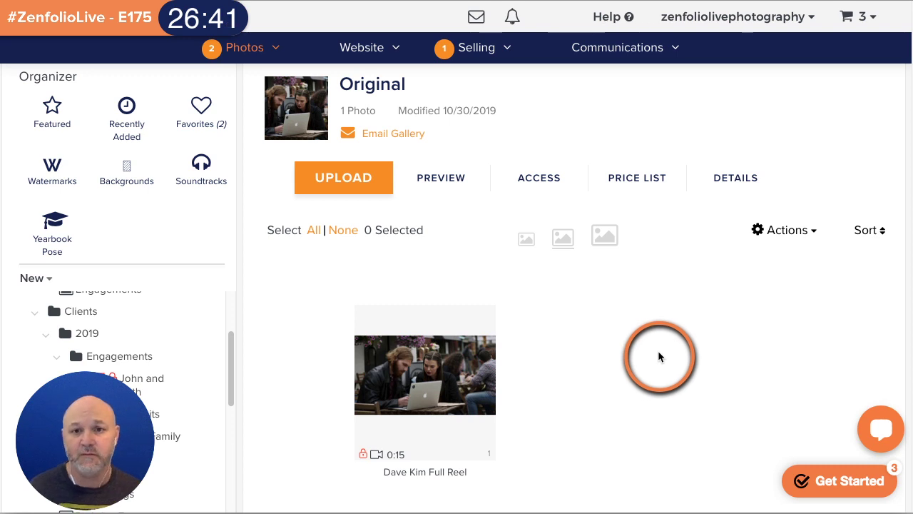
- Create a new digital product titled 'Digital Video Download'
mouse_move(492, 56)
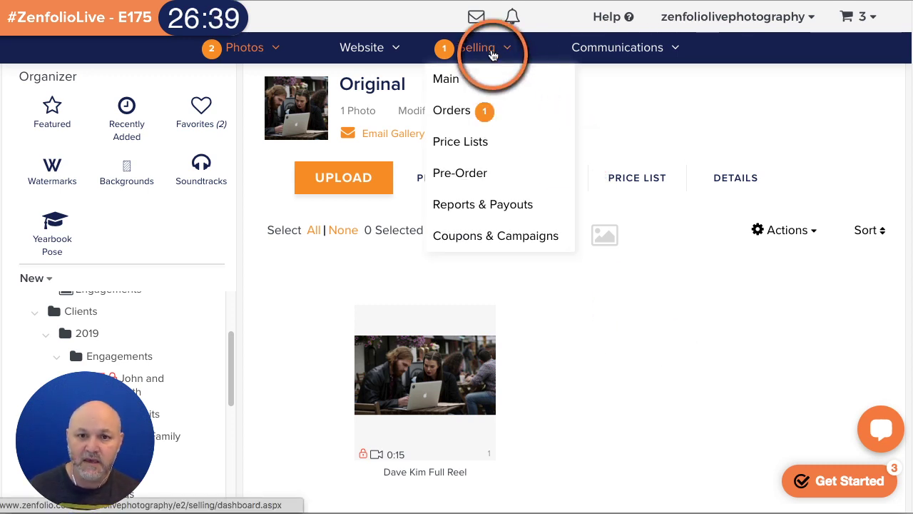
left_click(492, 55)
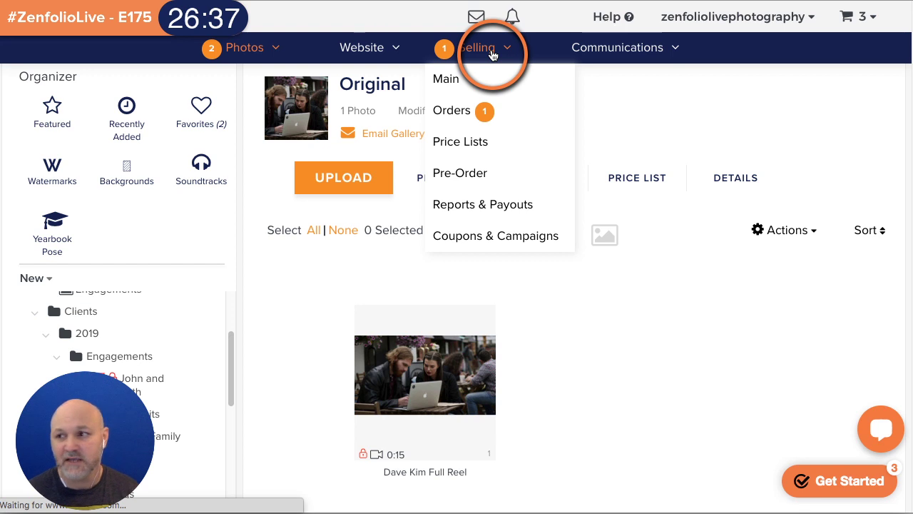
scroll(530, 156, "down", 2)
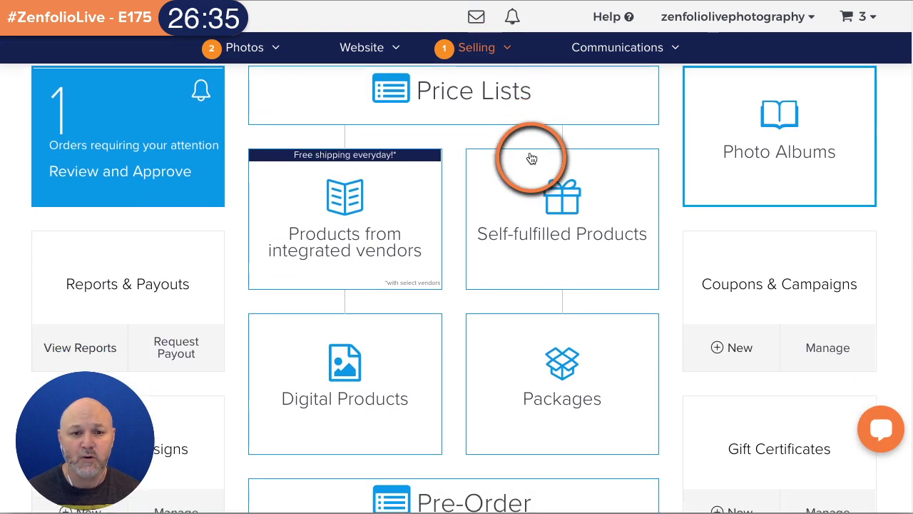
left_click(359, 365)
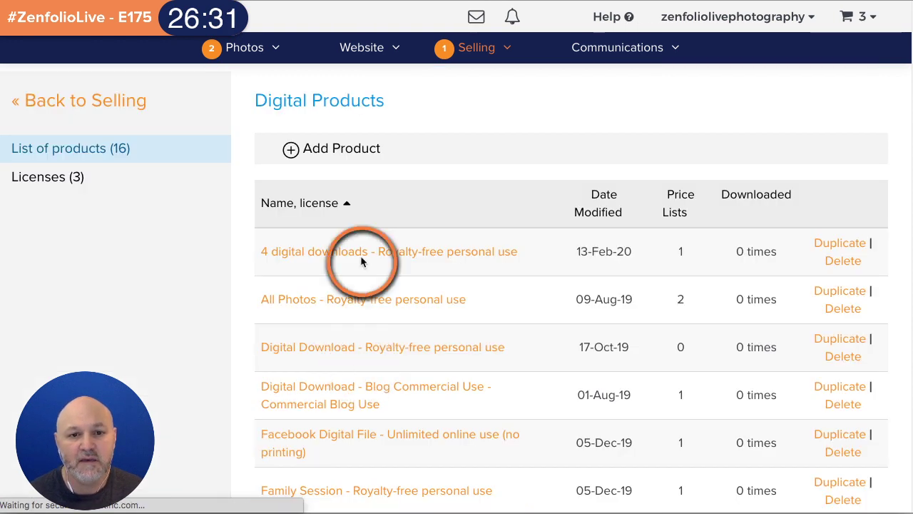
left_click(378, 163)
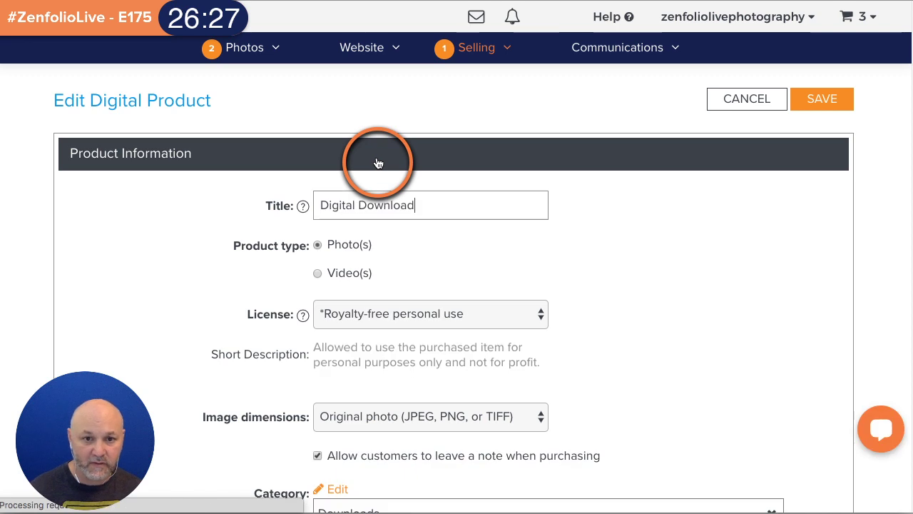
triple_click(416, 205)
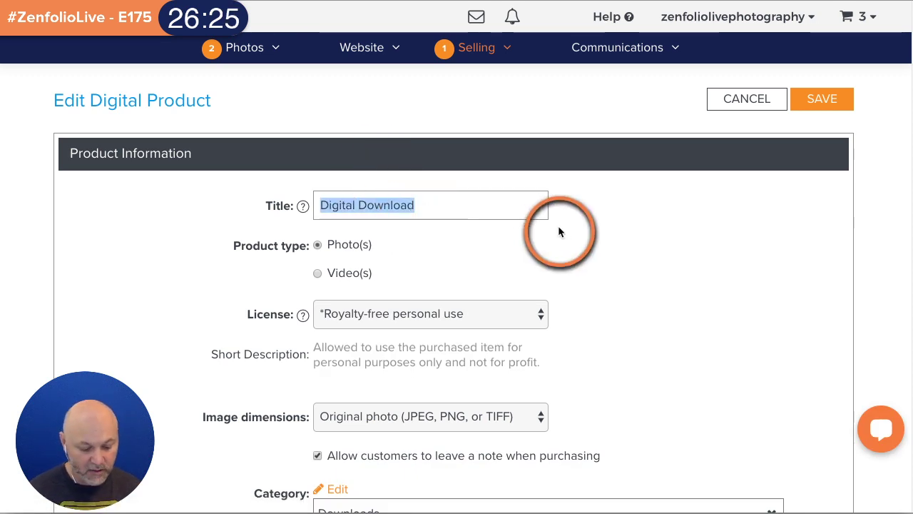
type("Digital Vide")
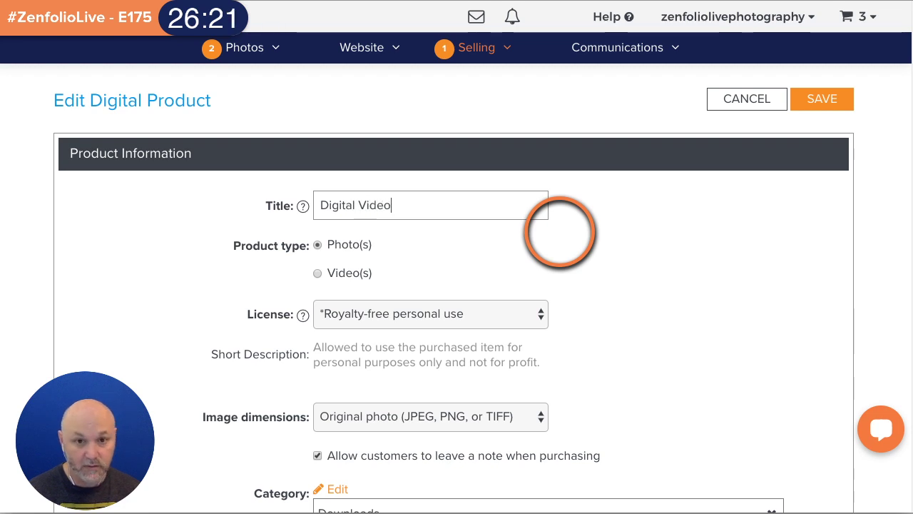
type("o Download")
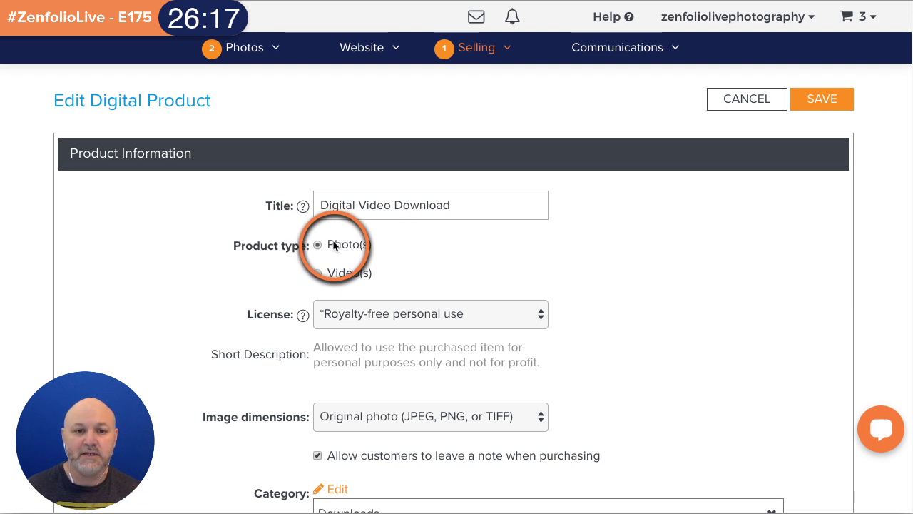
- Set it to Video(s) with Royalty-free personal use and Full HD (1080p), then save
left_click(317, 272)
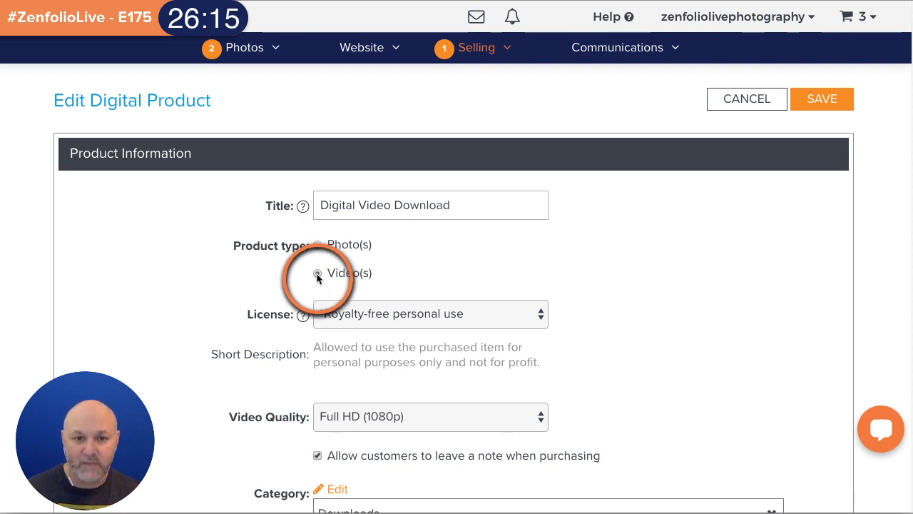
scroll(714, 289, "down", 1)
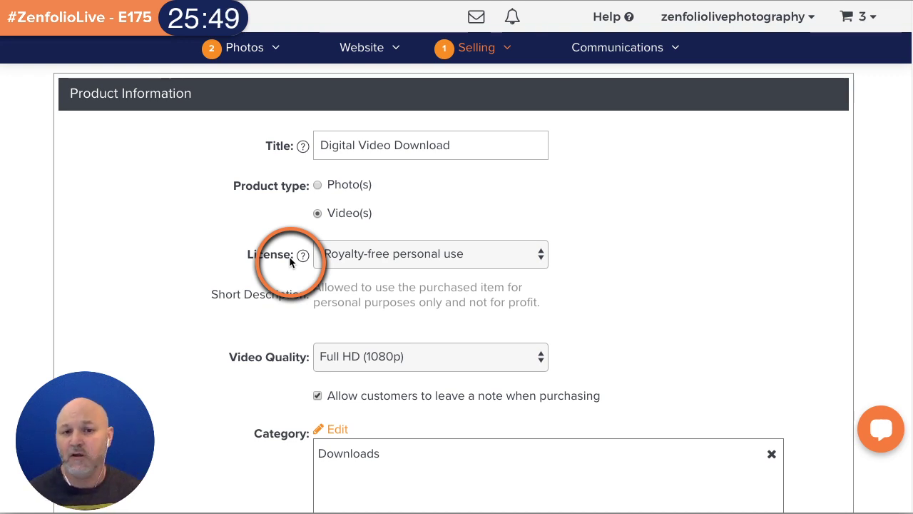
left_click(519, 255)
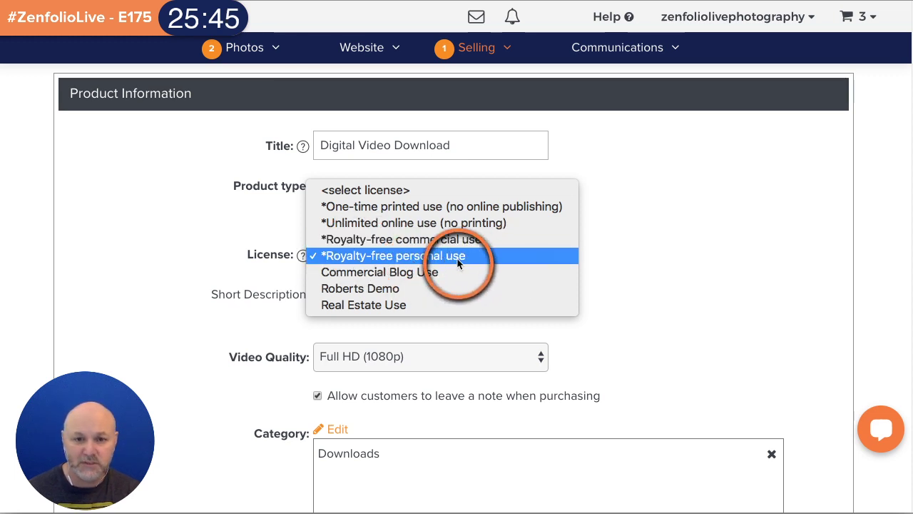
left_click(509, 257)
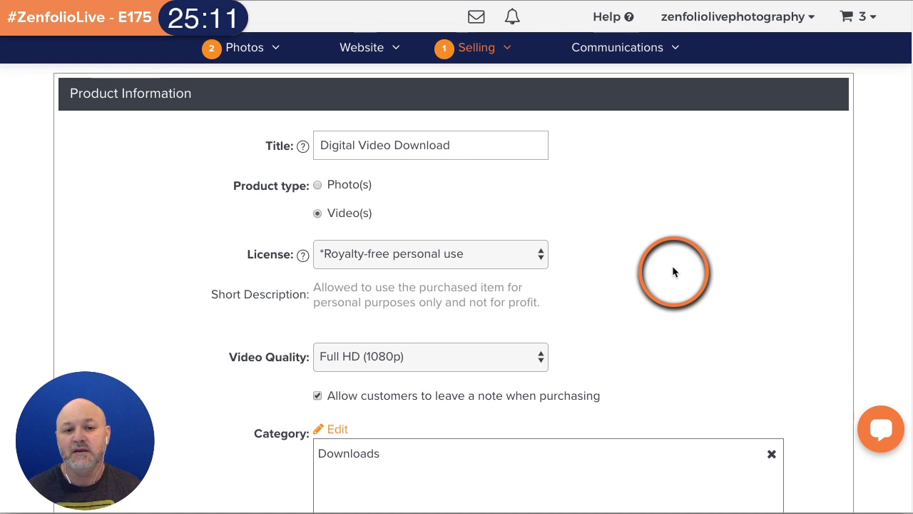
scroll(673, 268, "down", 1)
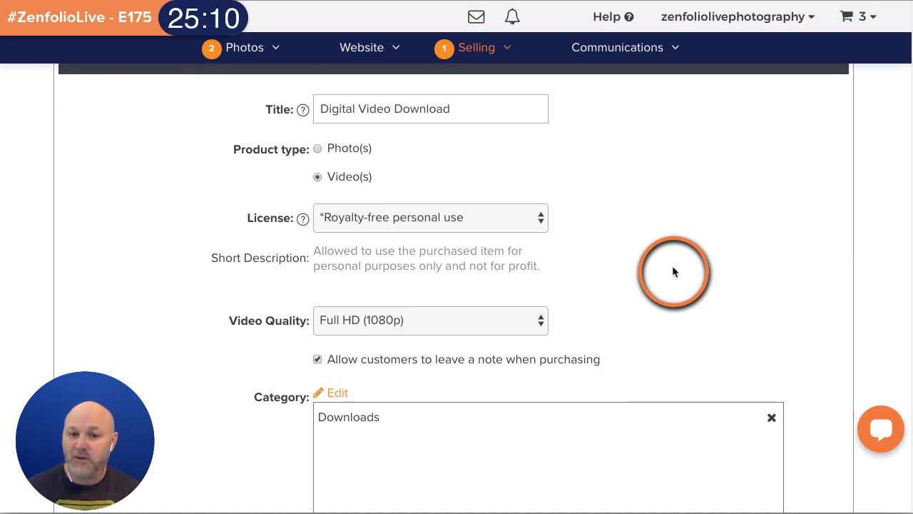
left_click(542, 299)
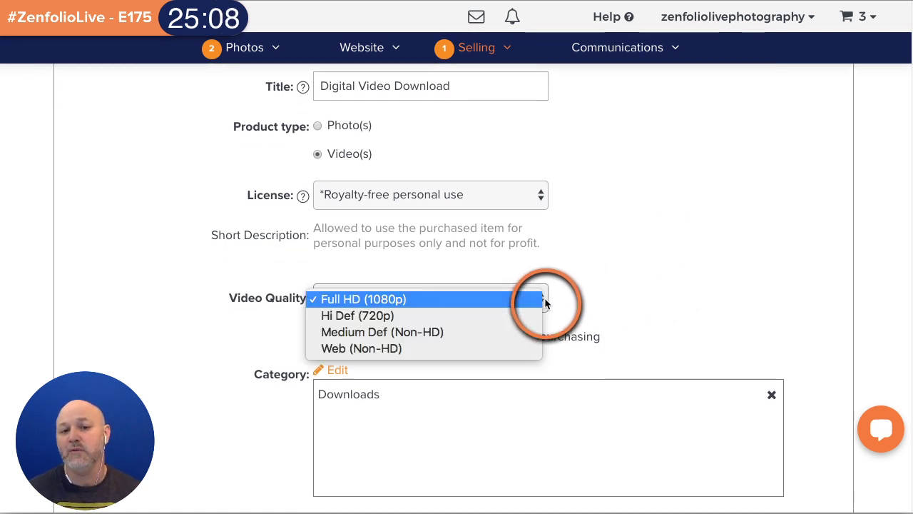
left_click(420, 299)
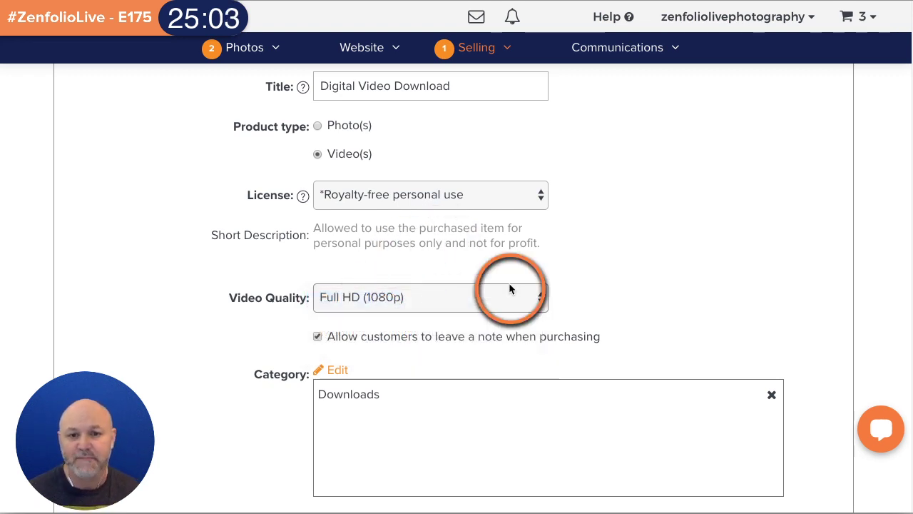
scroll(637, 264, "down", 6)
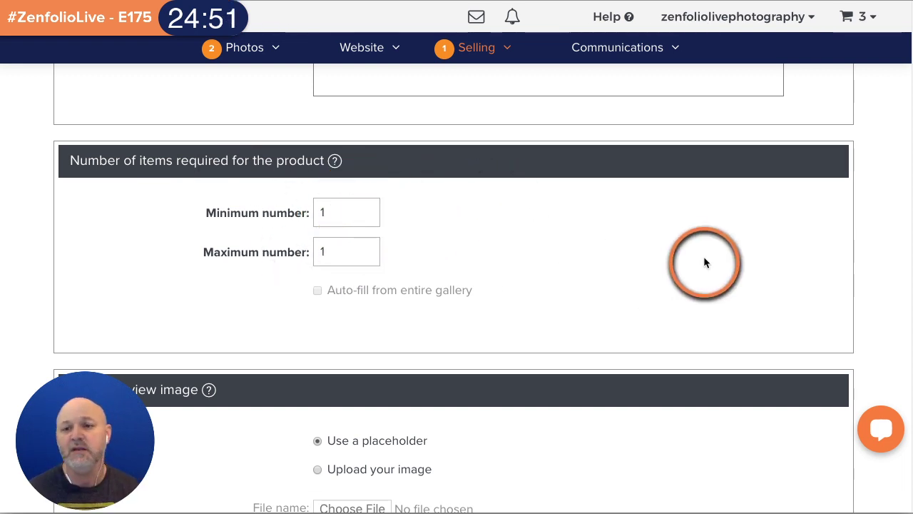
scroll(719, 255, "down", 5)
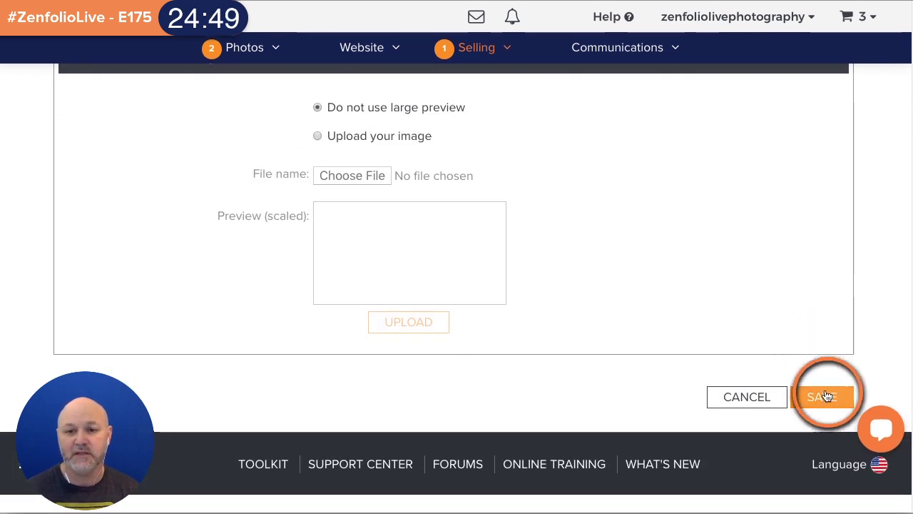
left_click(822, 391)
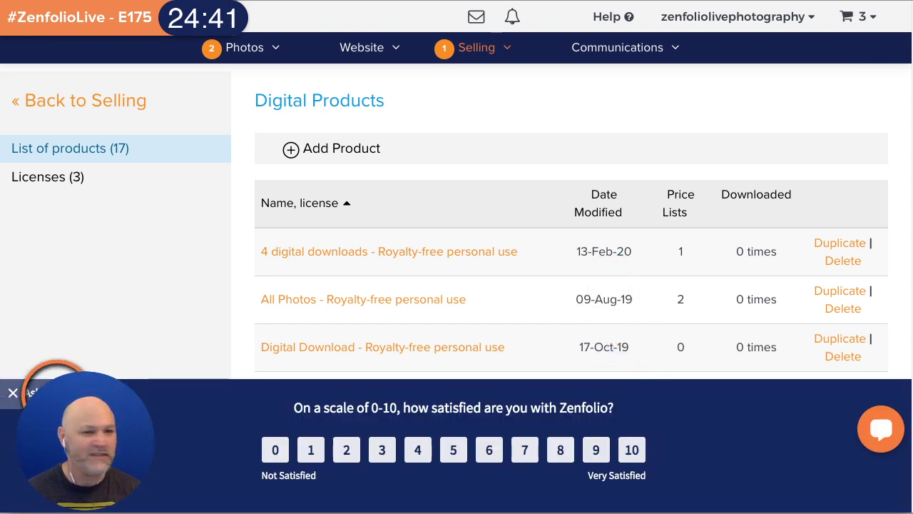
- Dismiss the satisfaction survey and open the Portraits price list from Selling > Price Lists
left_click(13, 393)
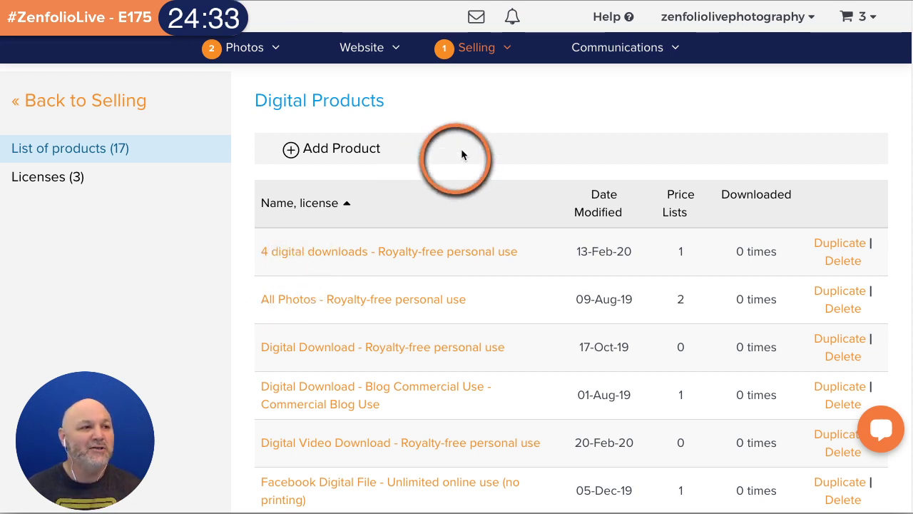
left_click(478, 60)
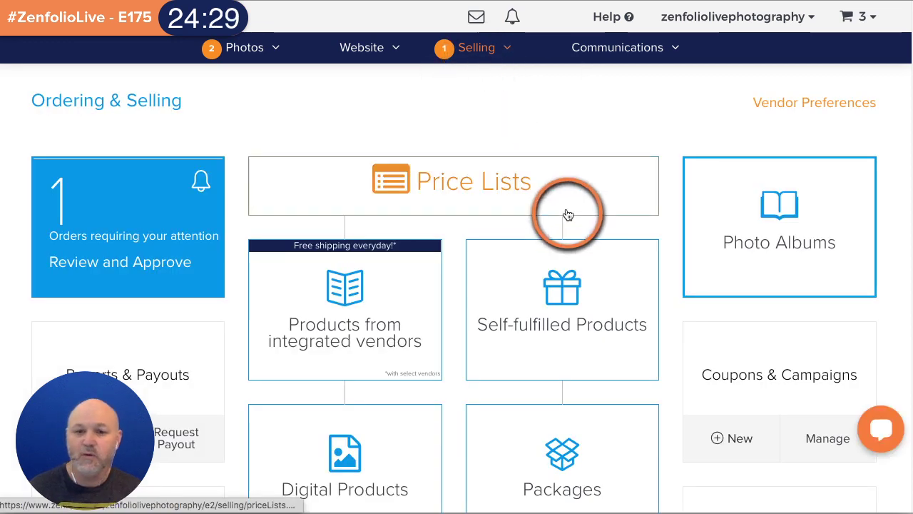
scroll(569, 214, "down", 1)
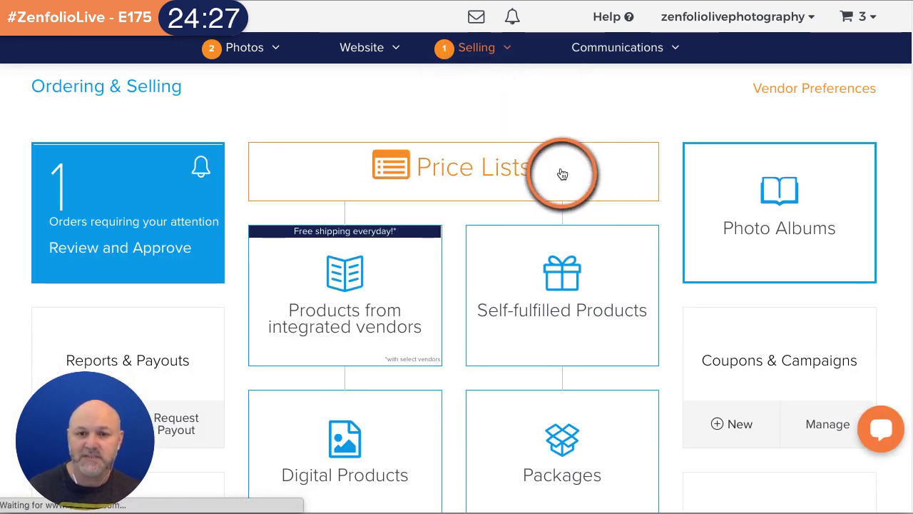
scroll(498, 282, "down", 8)
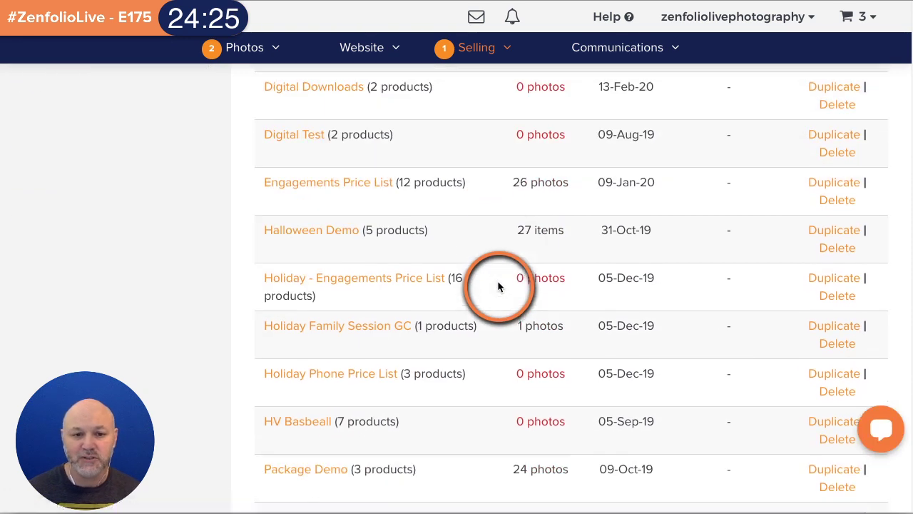
scroll(497, 285, "down", 4)
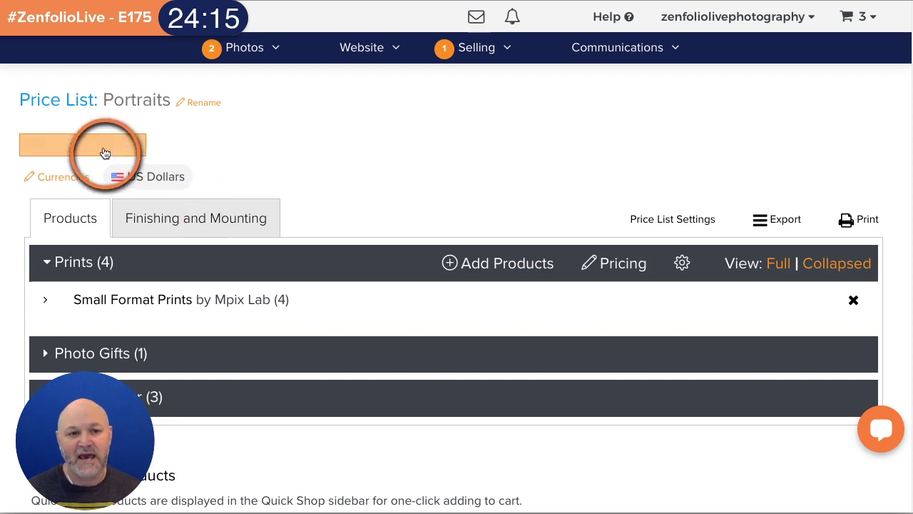
- Add A Good Photographer's Digital Video Download to the Portraits price list as a Digital Downloads group
left_click(102, 147)
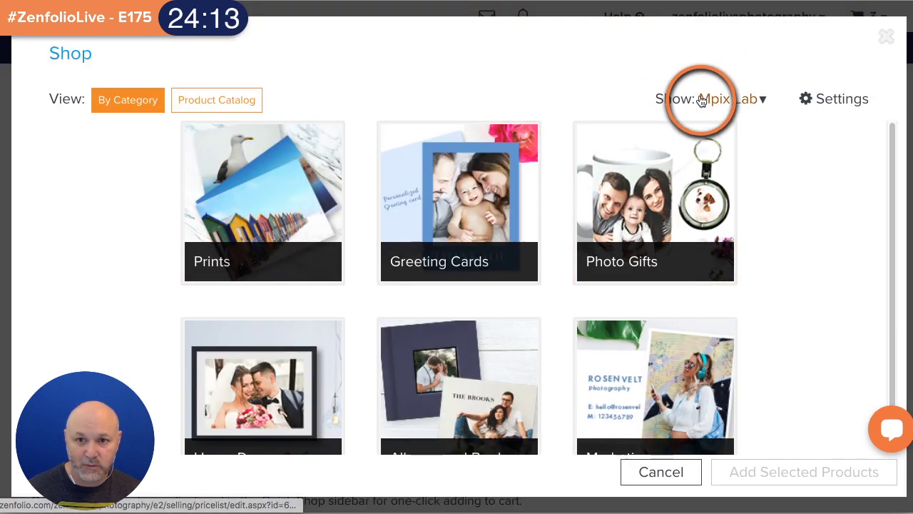
left_click(716, 105)
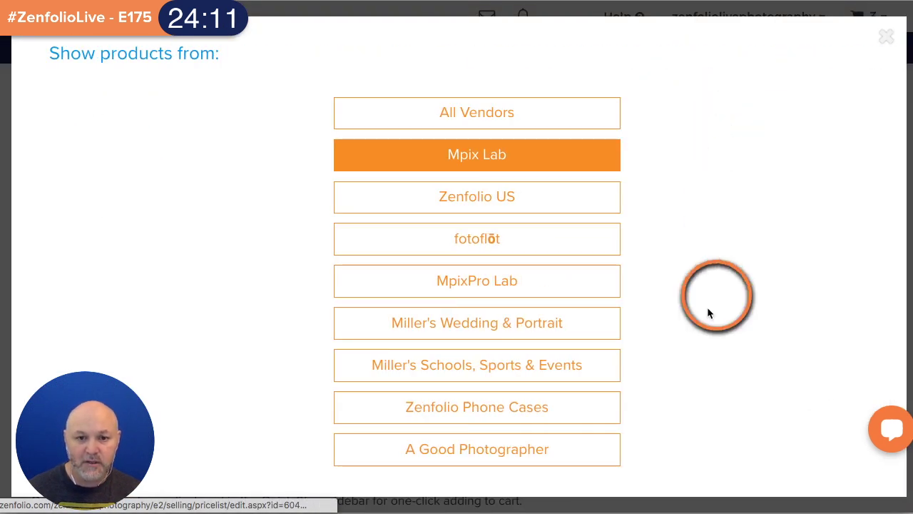
left_click(493, 444)
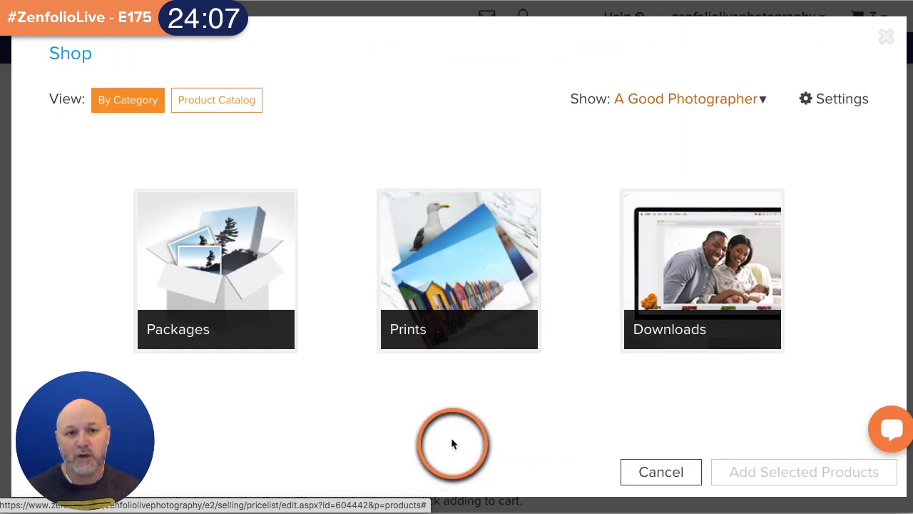
left_click(670, 286)
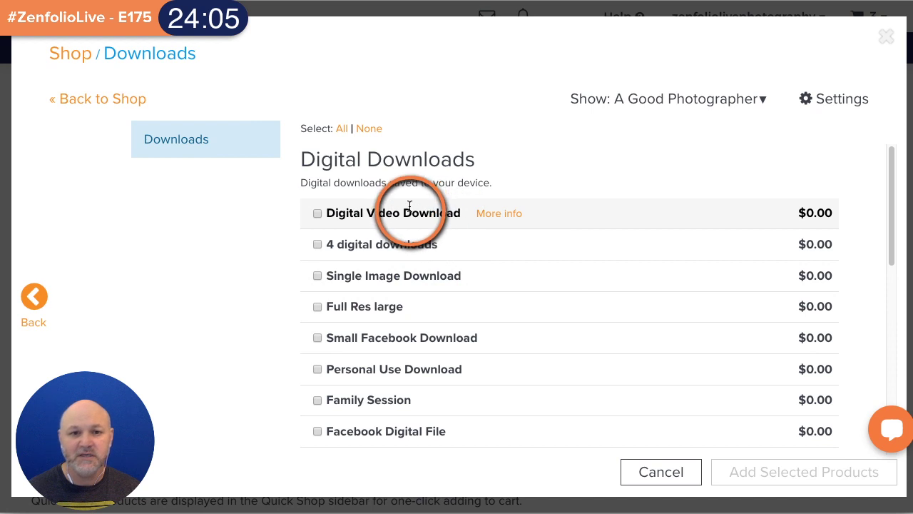
left_click(317, 214)
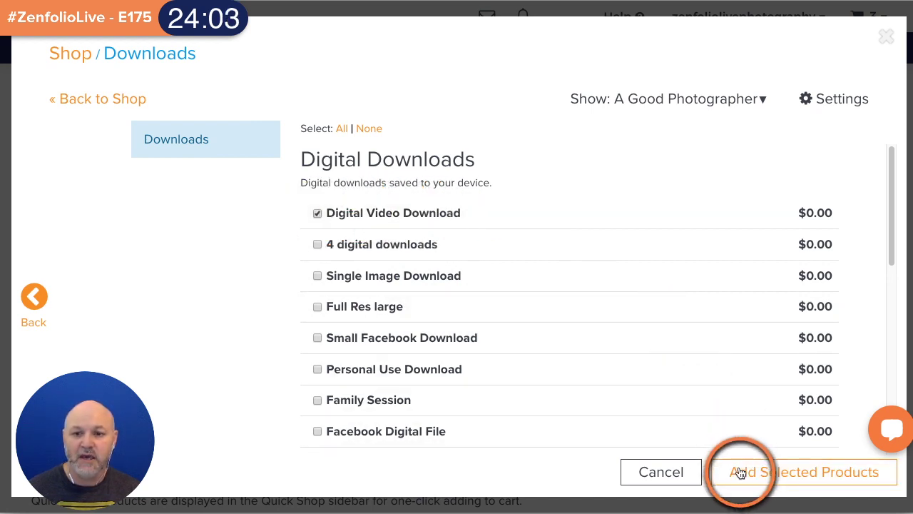
left_click(740, 472)
scroll(695, 435, "down", 3)
double_click(702, 367)
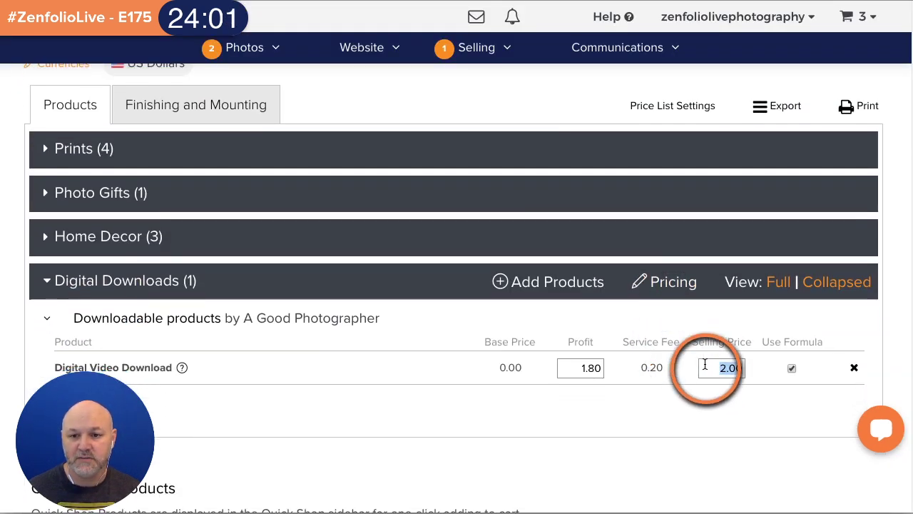
- Price Digital Video Download at 200.00, add it to Quick Shop Products, and save the price list
type("200")
left_click(699, 410)
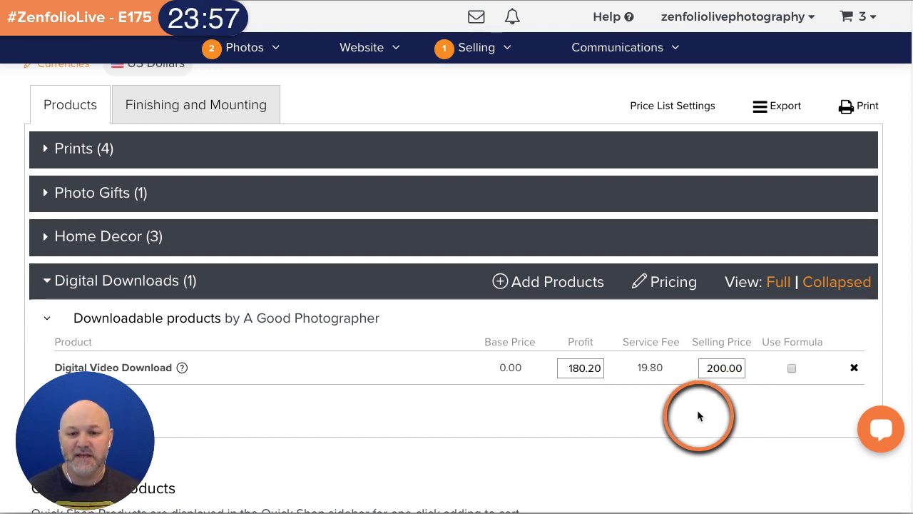
scroll(697, 409, "down", 5)
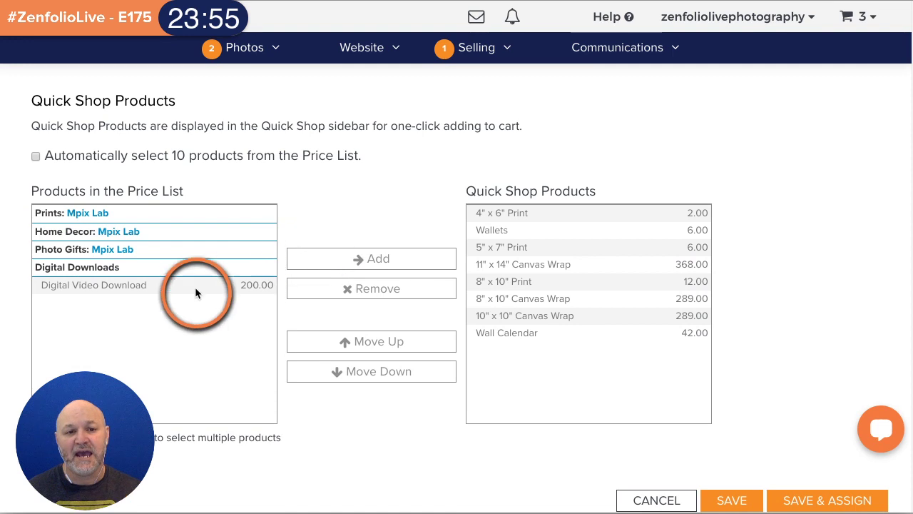
left_click(178, 286)
left_click(371, 260)
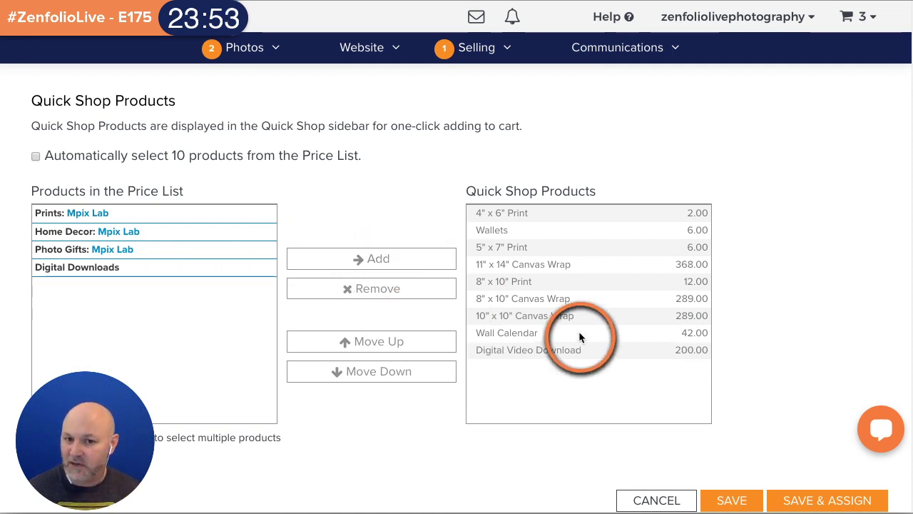
scroll(613, 339, "down", 1)
left_click(734, 430)
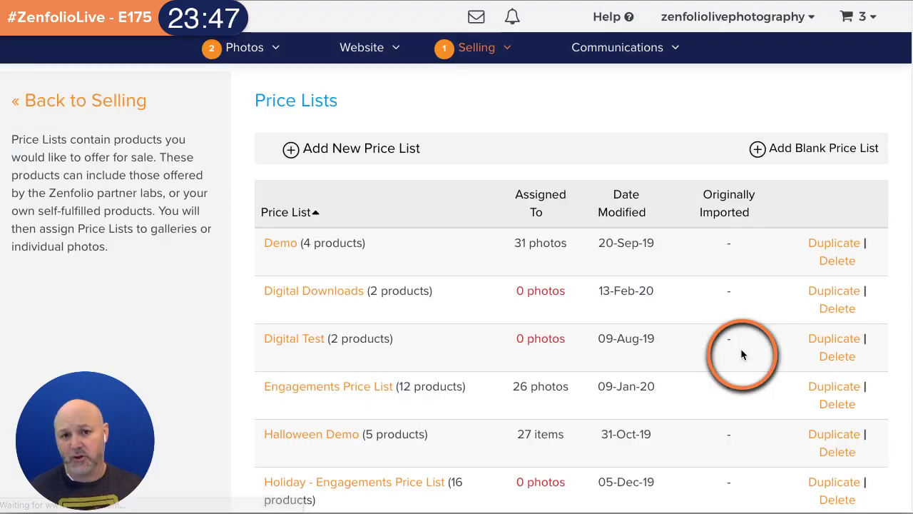
- Open the Wallace Family Portraits gallery from the Photos organizer and review its 7 photos
mouse_move(256, 53)
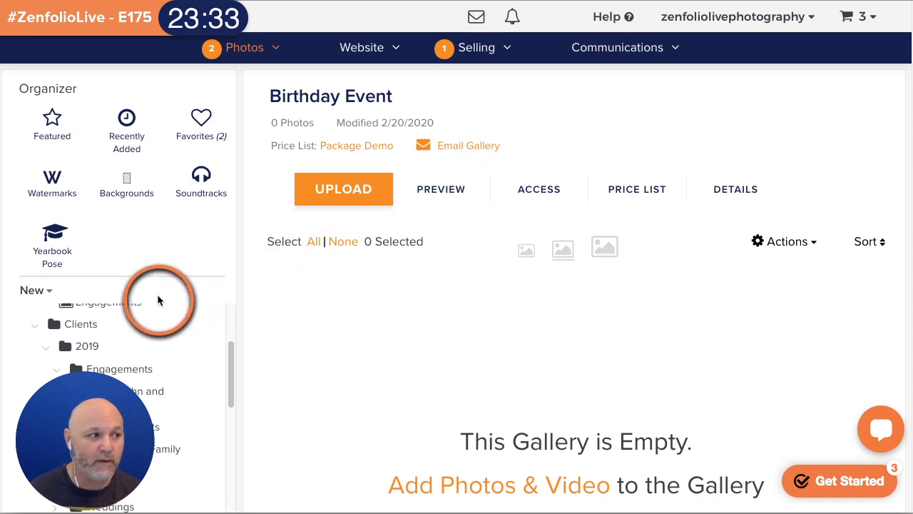
scroll(166, 351, "down", 1)
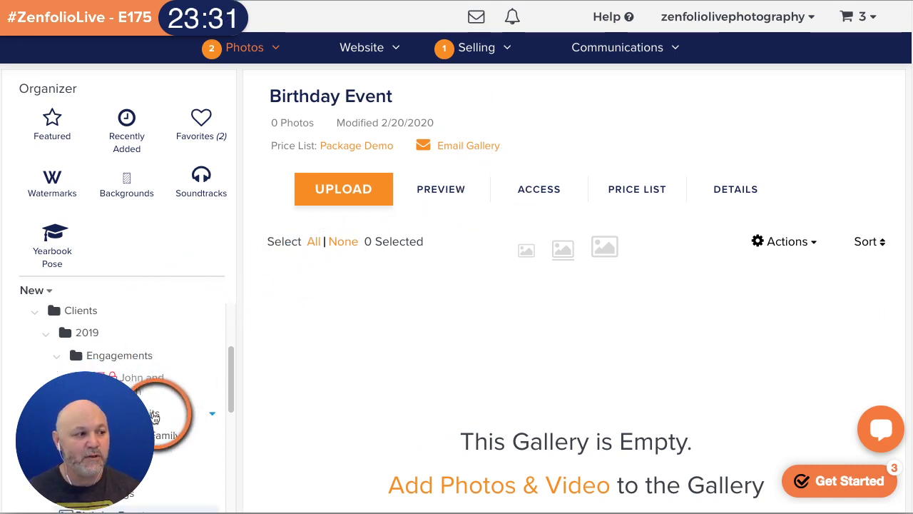
scroll(150, 371, "down", 2)
left_click(133, 380)
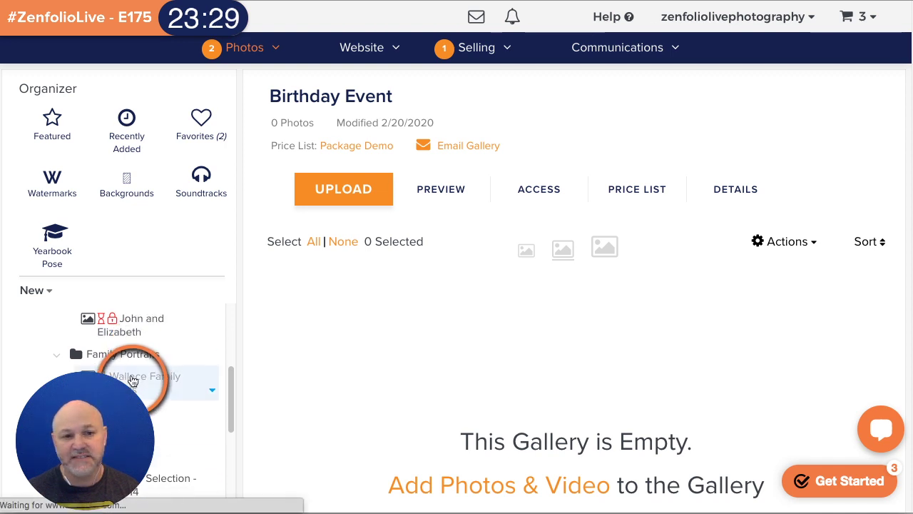
scroll(139, 363, "down", 1)
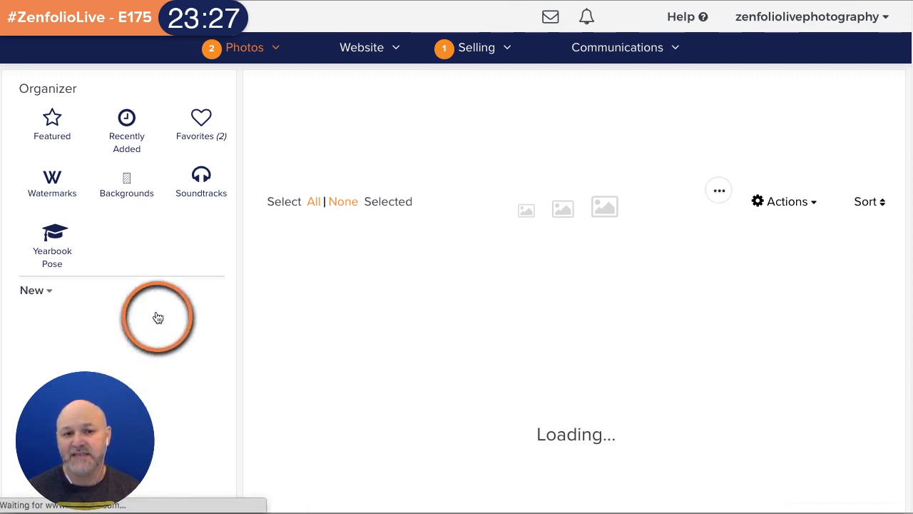
scroll(175, 298, "down", 2)
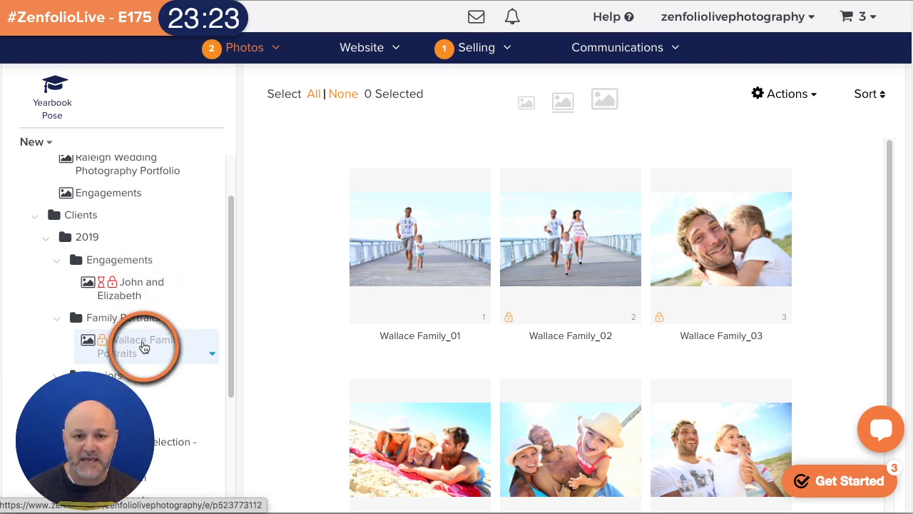
scroll(535, 379, "up", 2)
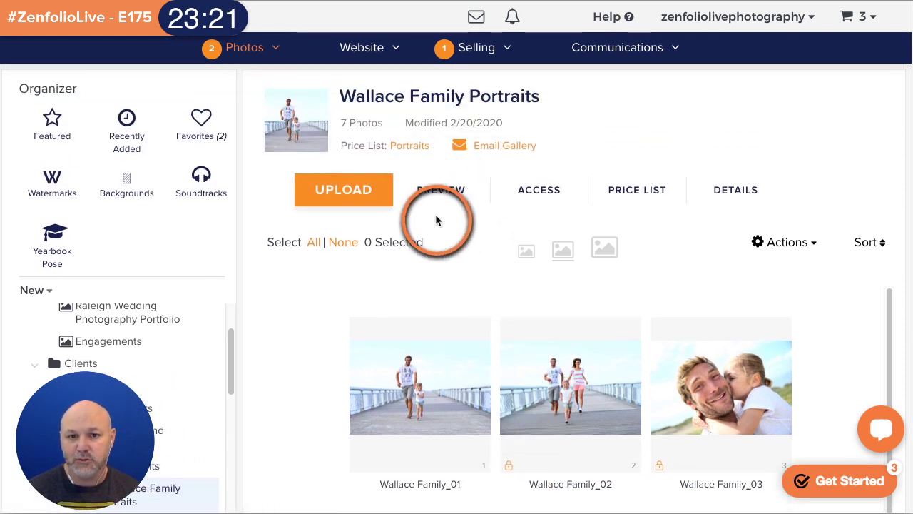
- Make the Wallace Family Portraits gallery Public with no visitor sign-in required, and save
left_click(547, 197)
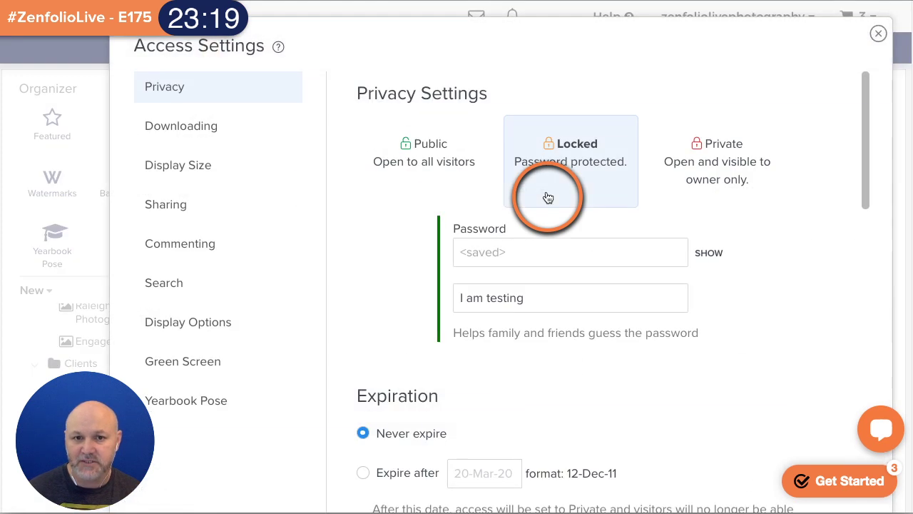
left_click(442, 187)
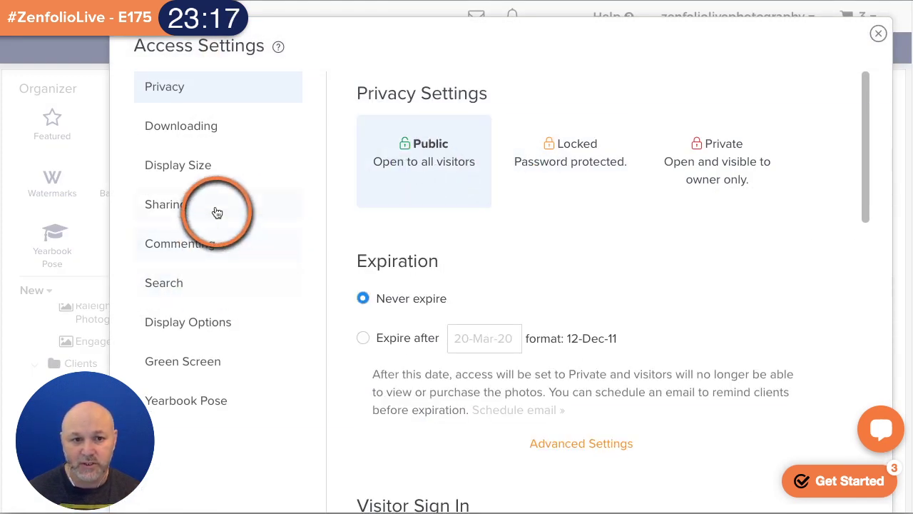
scroll(385, 306, "down", 2)
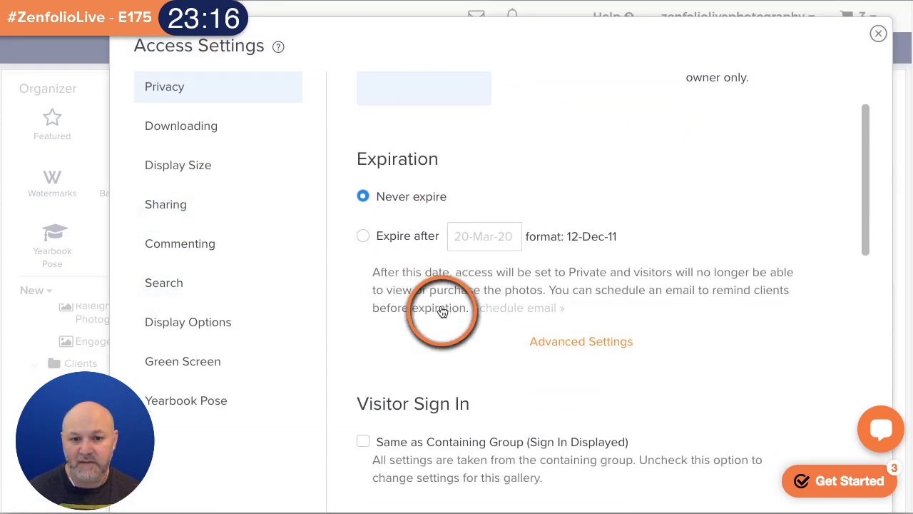
scroll(381, 423, "down", 3)
left_click(384, 423)
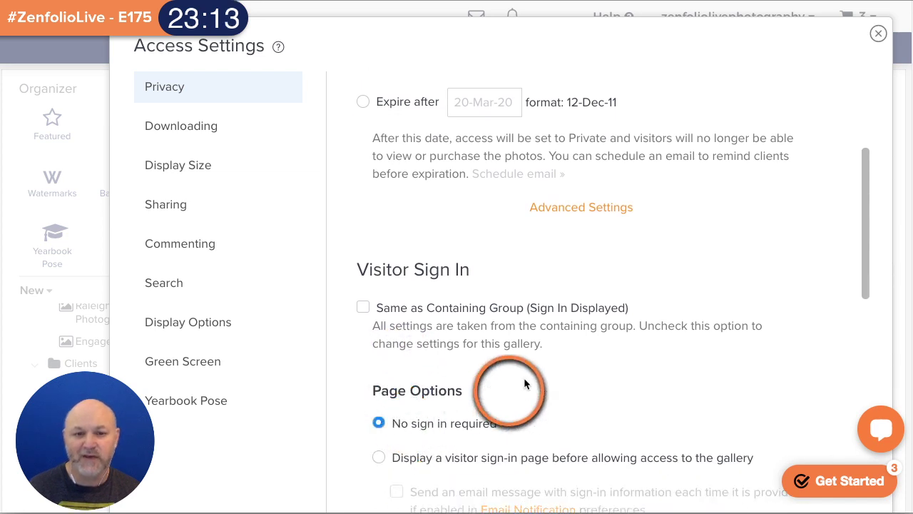
scroll(584, 364, "down", 12)
scroll(595, 363, "down", 5)
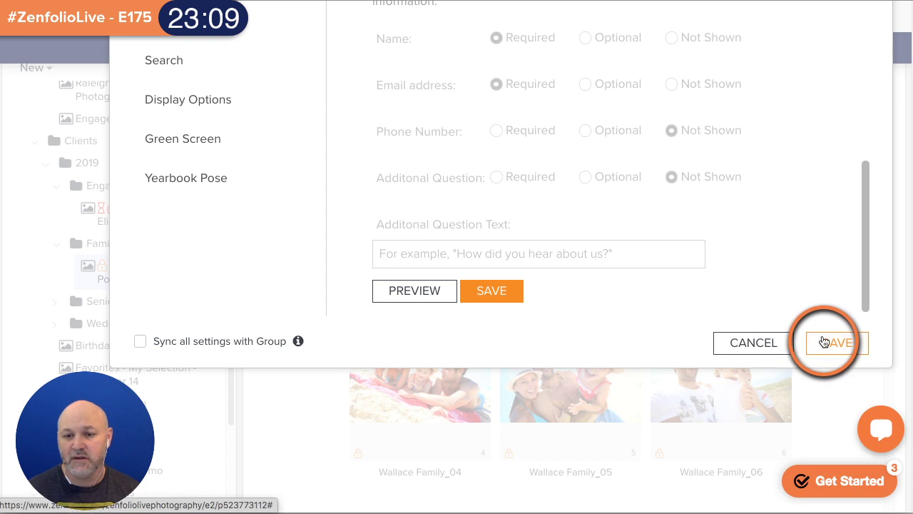
left_click(824, 341)
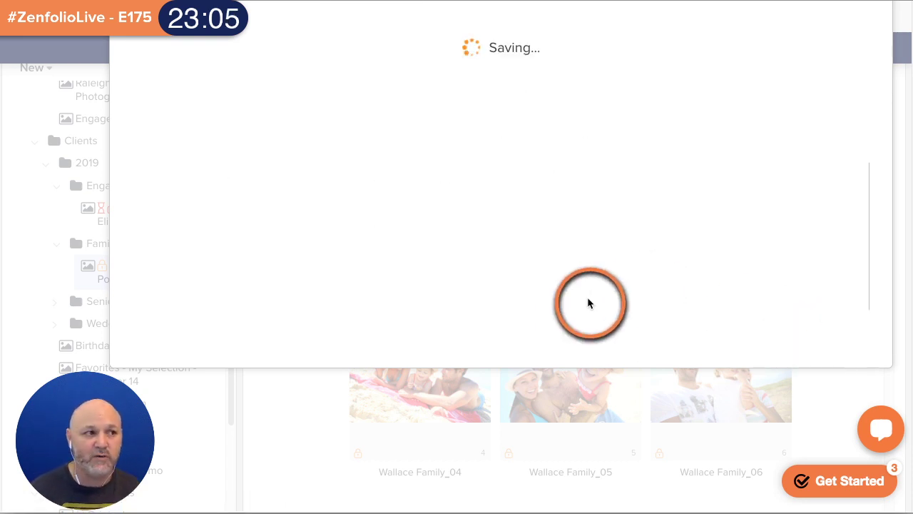
scroll(594, 347, "up", 4)
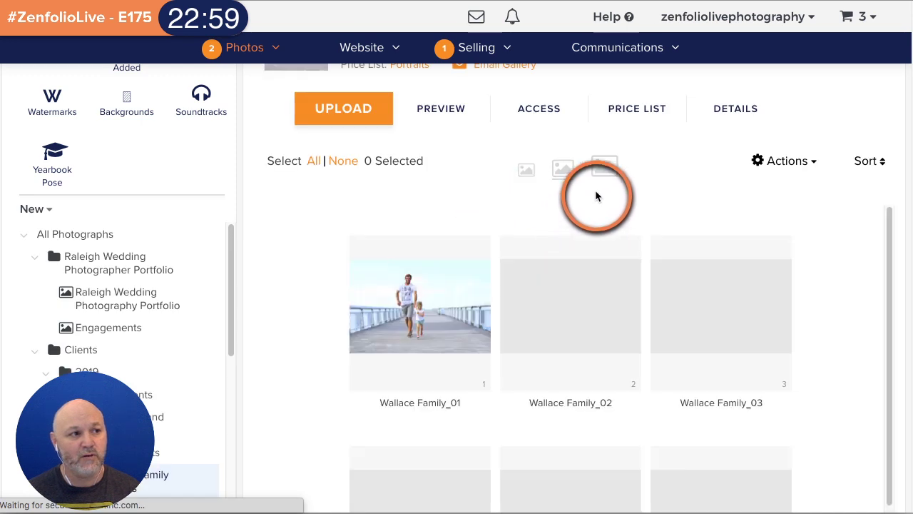
- Turn off the Friendly URL, copy the full Wallace Family Portraits gallery link, and close the settings
left_click(549, 125)
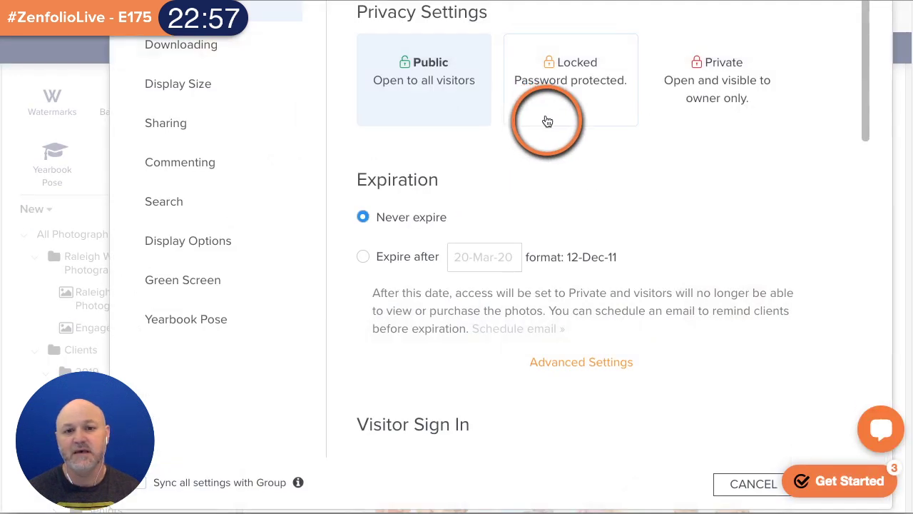
scroll(229, 196, "up", 2)
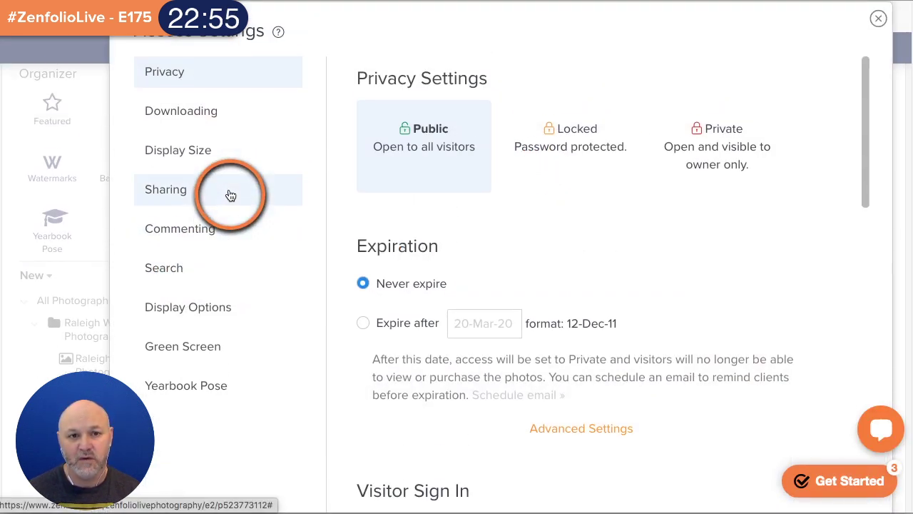
left_click(200, 189)
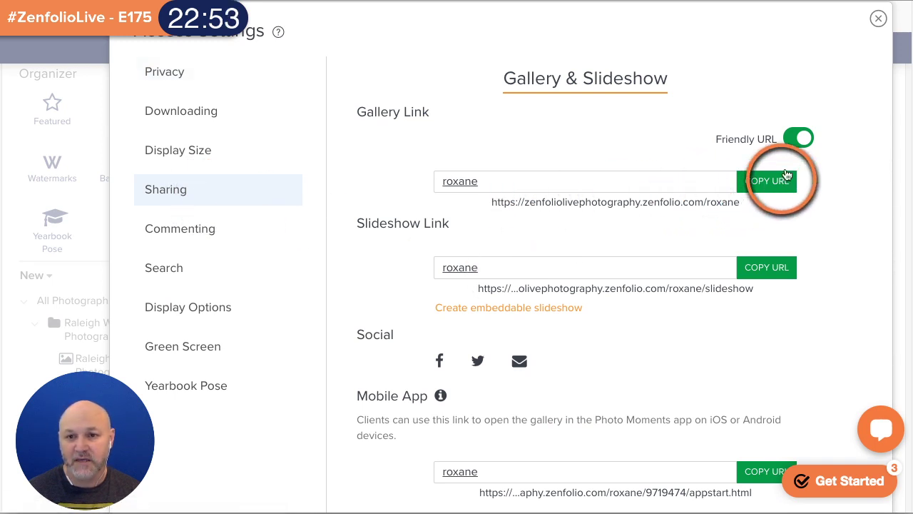
left_click(799, 141)
left_click(615, 180)
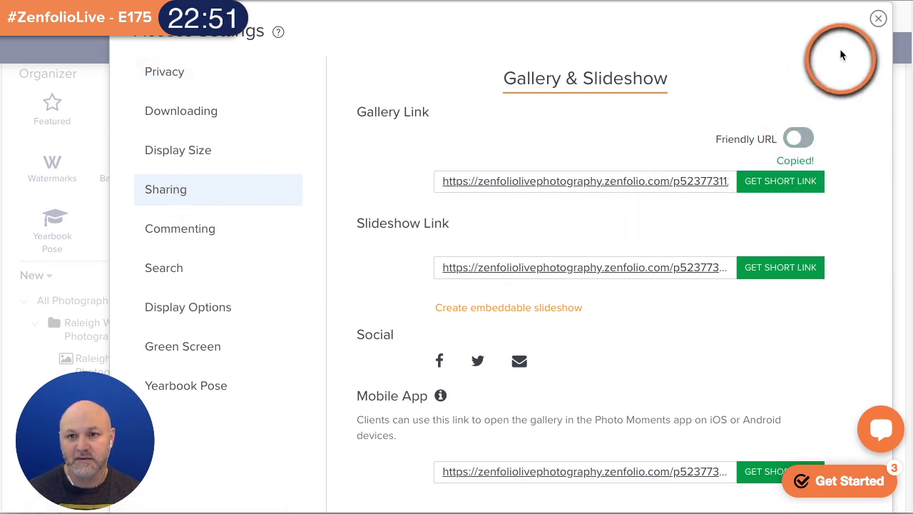
left_click(878, 19)
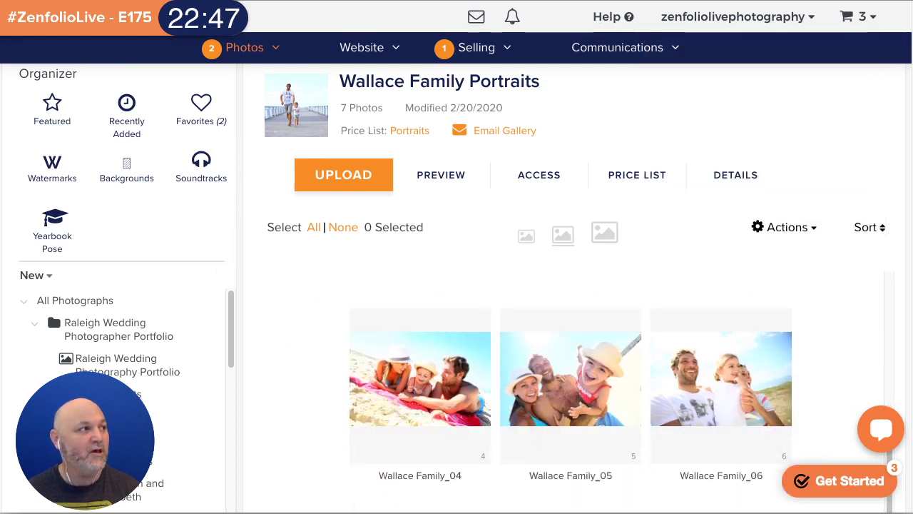
key("super+shift+n")
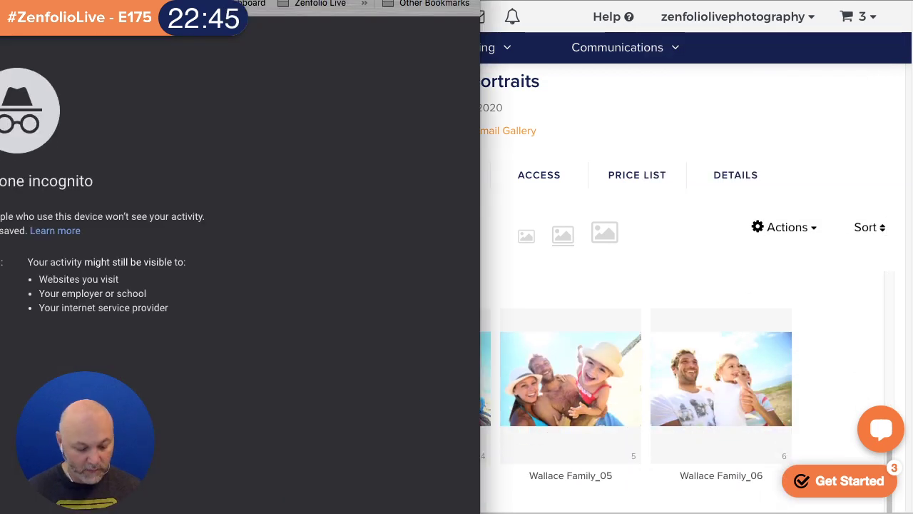
key("Return")
left_click_drag(182, 0, 631, 0)
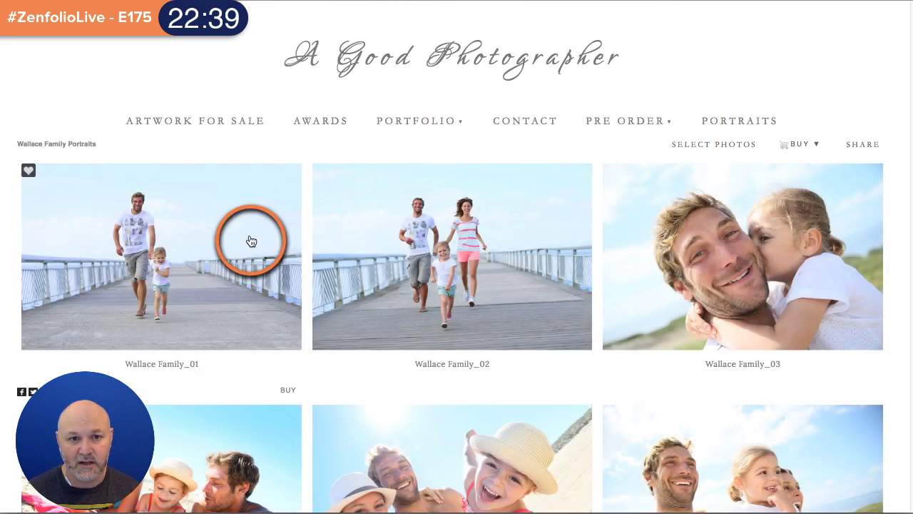
left_click(246, 239)
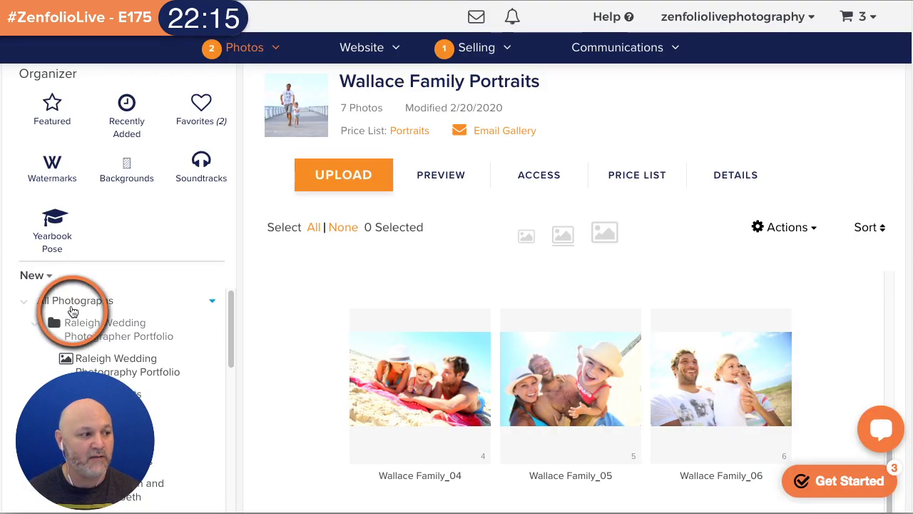
- Open the Previews gallery inside Video Projects
scroll(61, 322, "down", 6)
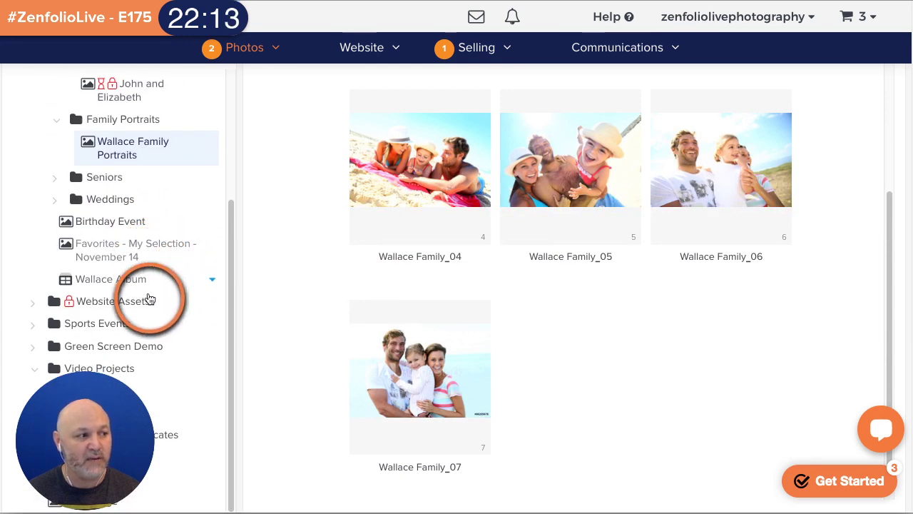
left_click(132, 390)
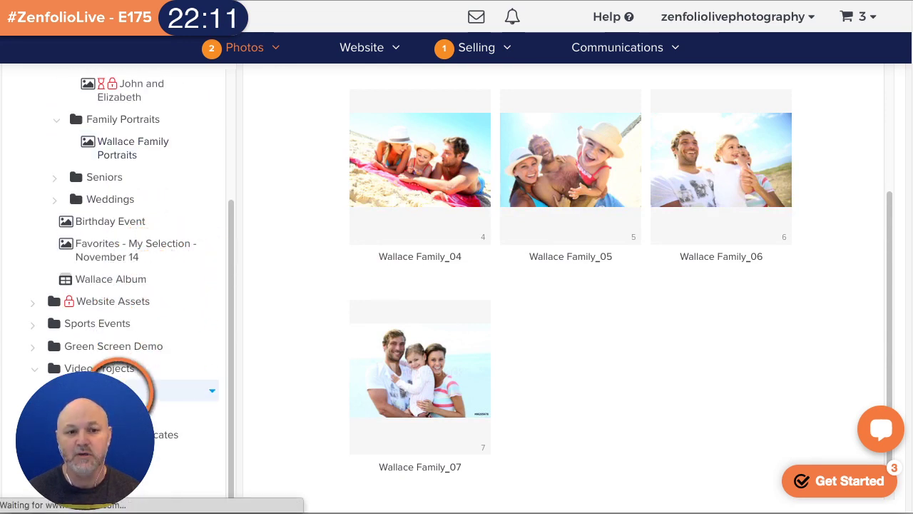
scroll(125, 389, "down", 2)
left_click(131, 418)
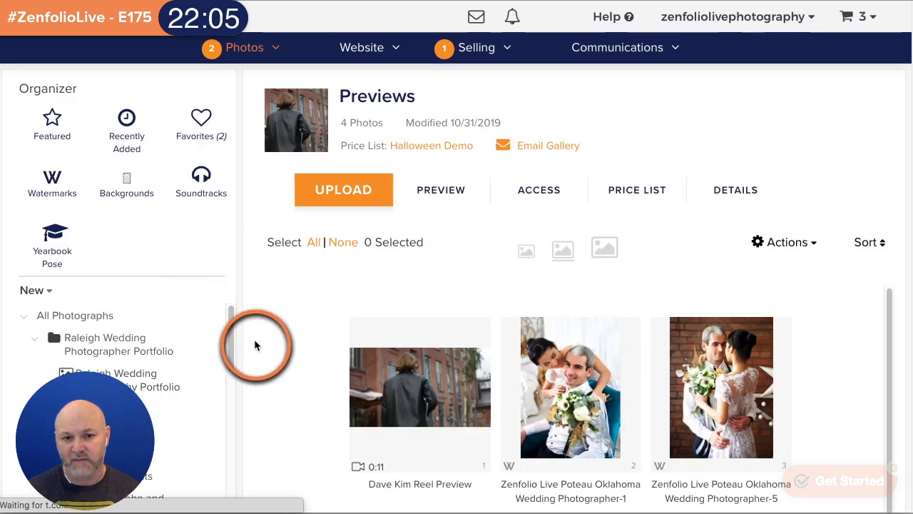
scroll(651, 200, "down", 1)
scroll(650, 199, "down", 2)
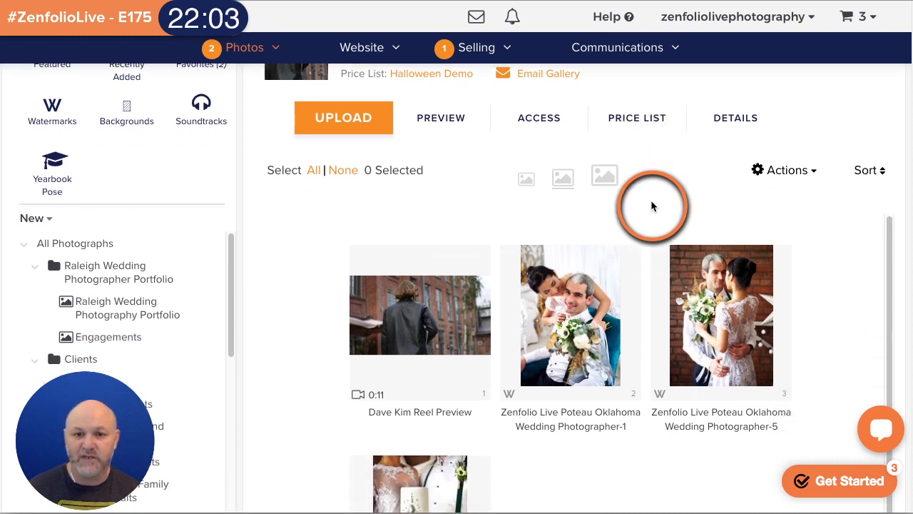
scroll(433, 294, "up", 1)
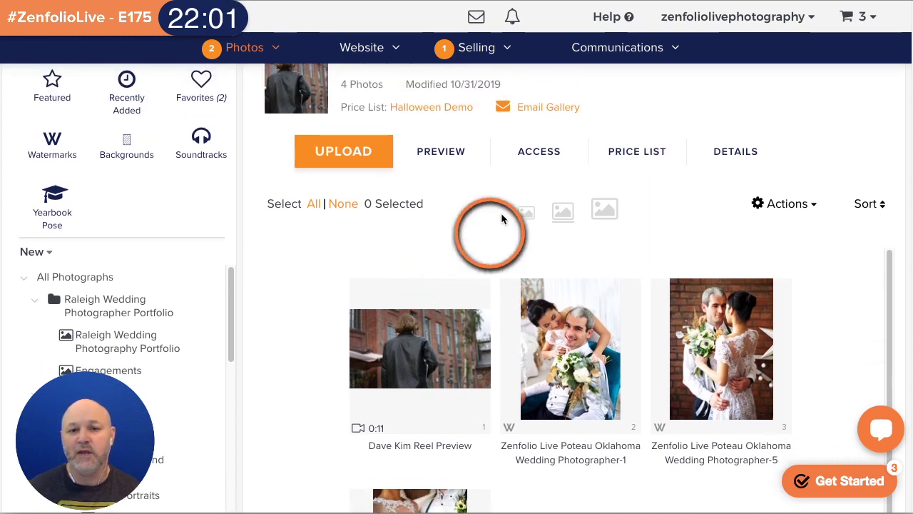
- Replace the Halloween Demo price list with Portraits and save
left_click(640, 153)
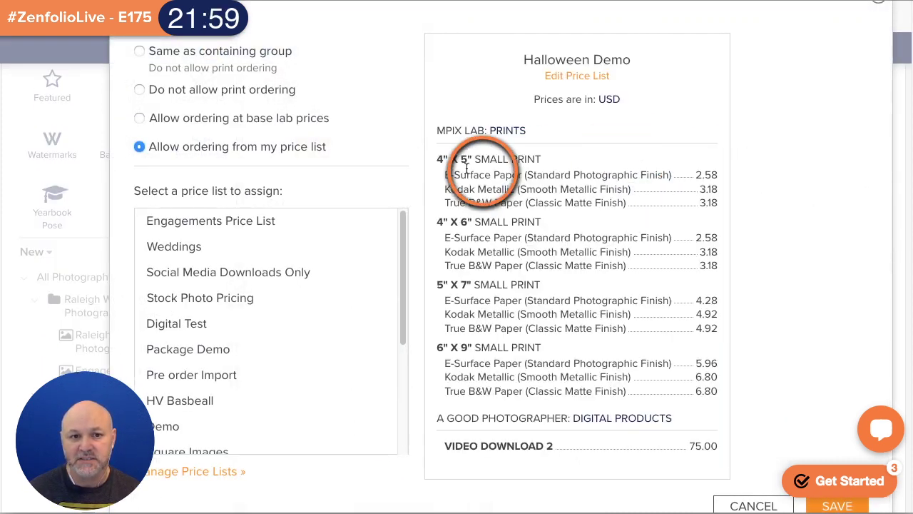
scroll(321, 283, "down", 3)
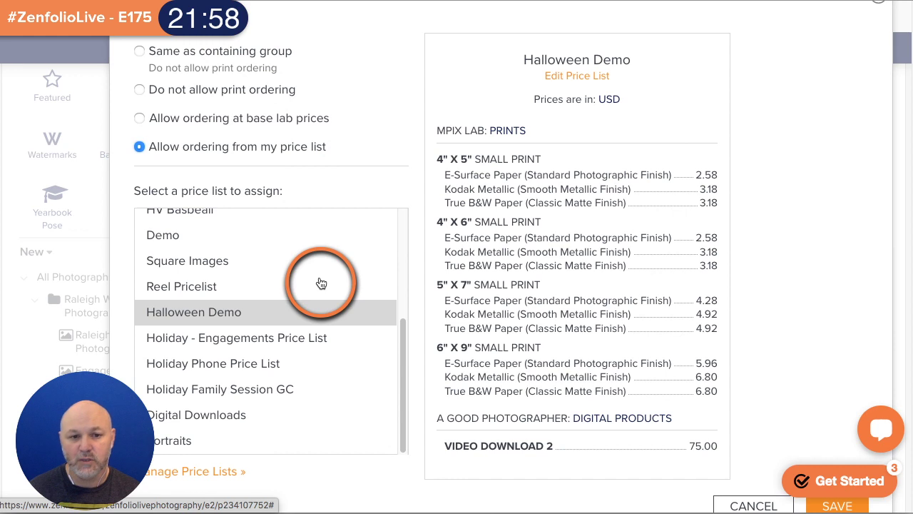
left_click(221, 439)
scroll(784, 317, "down", 3)
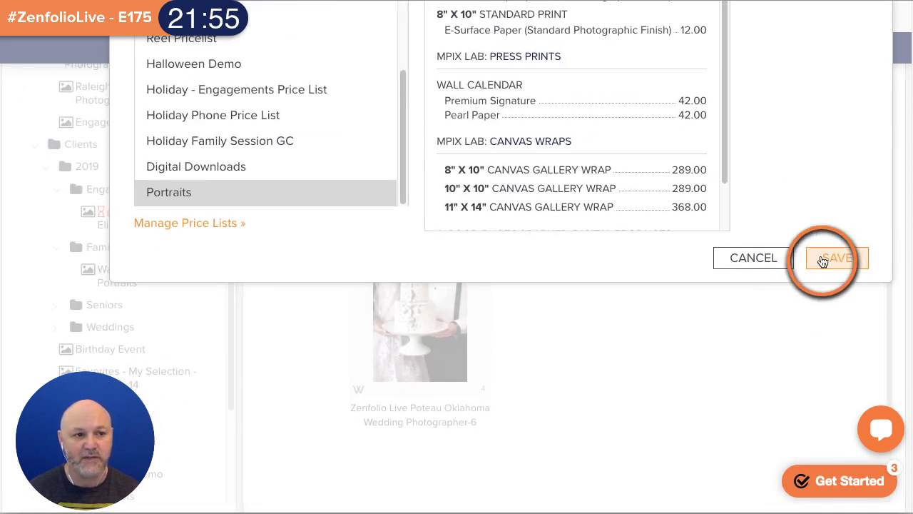
left_click(820, 257)
scroll(694, 328, "up", 4)
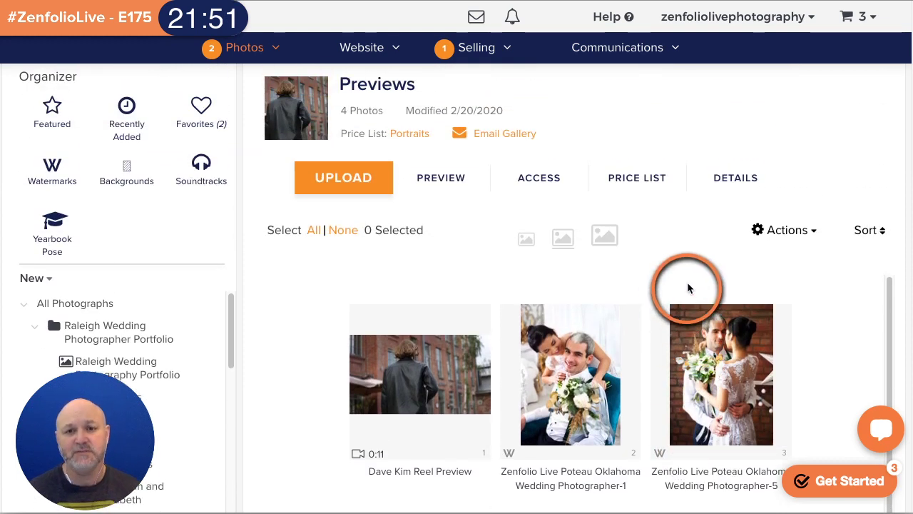
- Copy the Previews gallery link from Sharing and open a full-screen private browser window
left_click(557, 178)
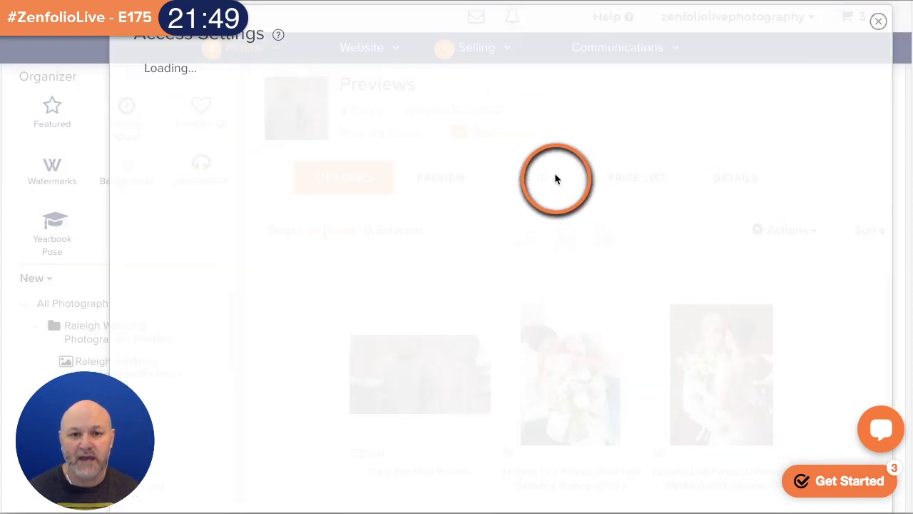
left_click(189, 192)
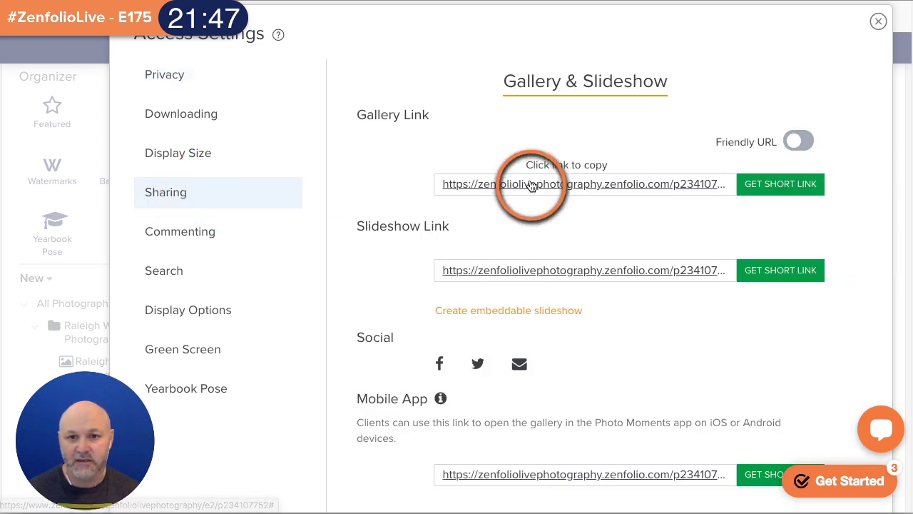
left_click(534, 185)
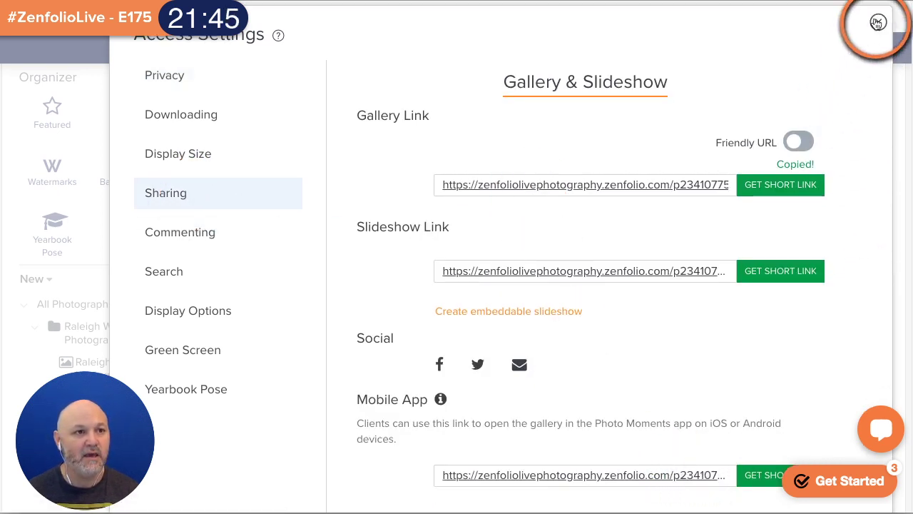
left_click(878, 22)
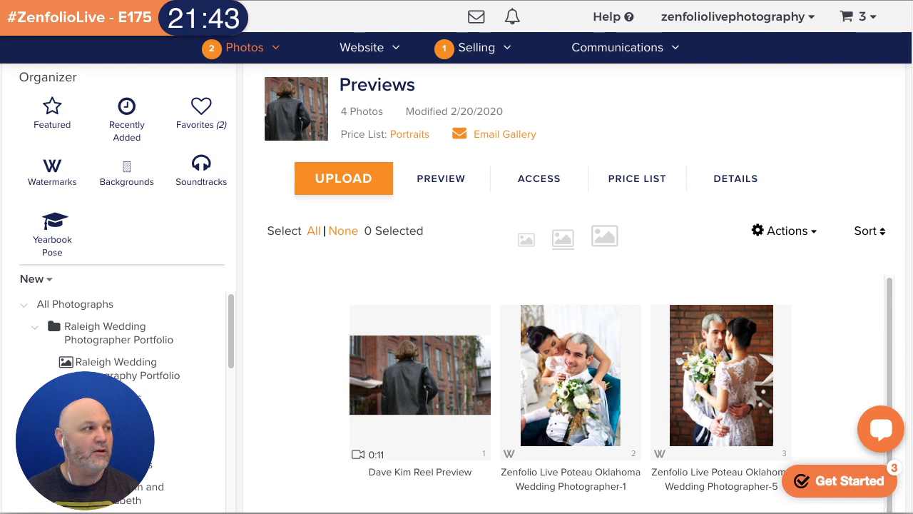
key("super+shift+n")
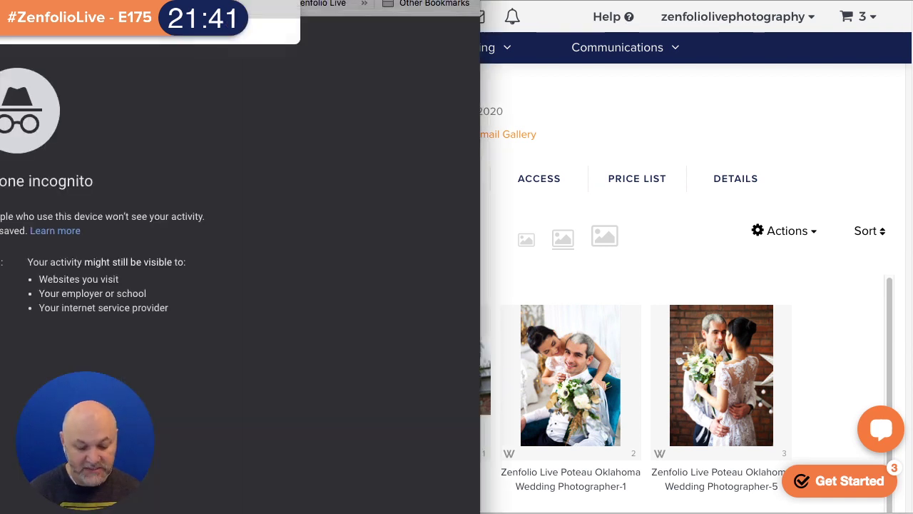
left_click_drag(286, 0, 710, 0)
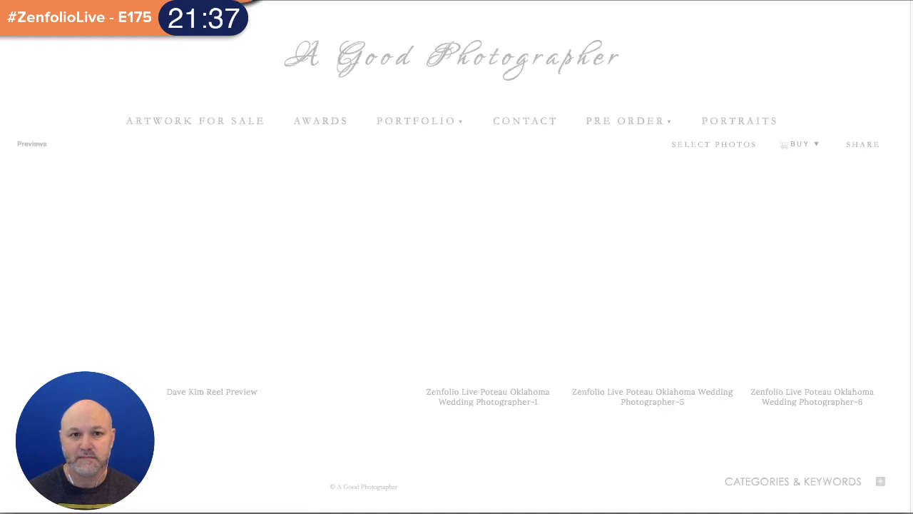
left_click(292, 91)
mouse_move(489, 261)
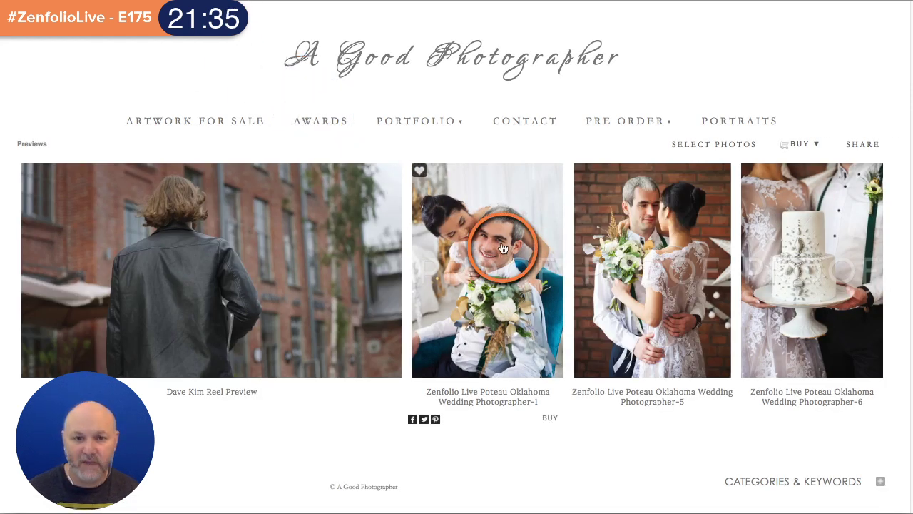
left_click(488, 264)
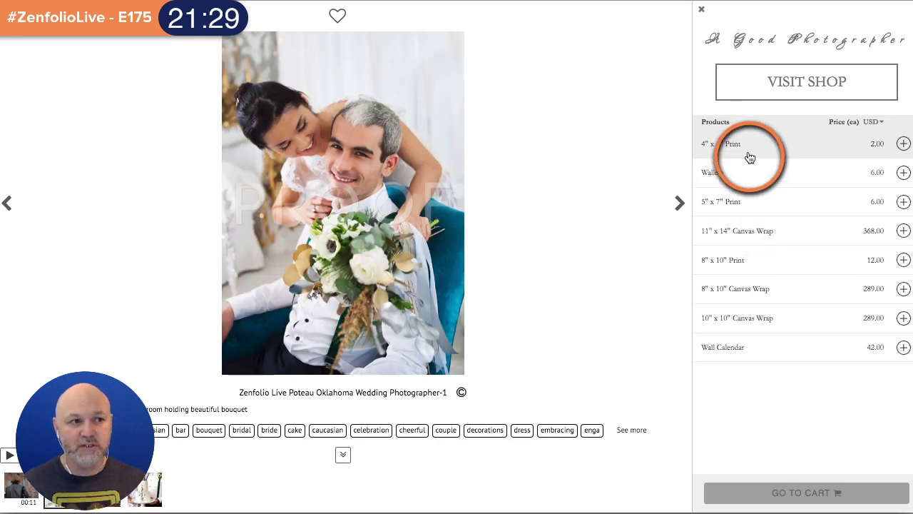
left_click(8, 207)
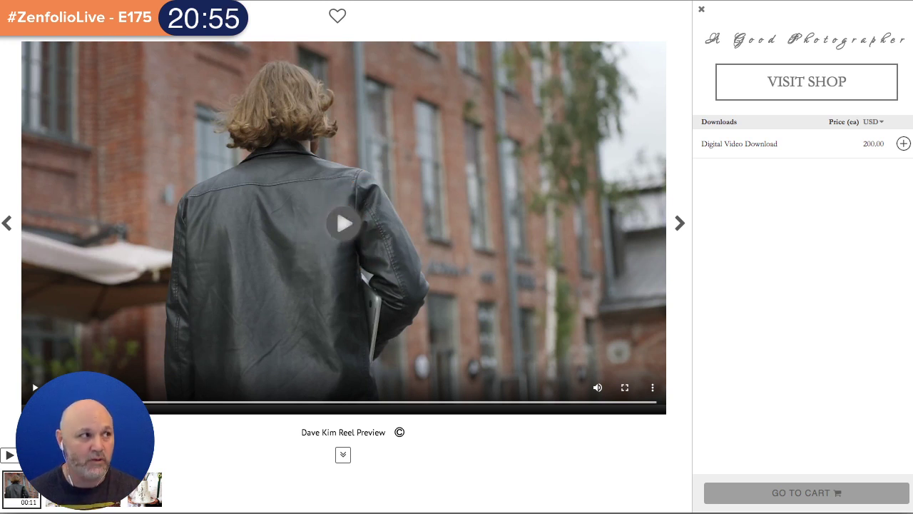
- Switch back to the Previews gallery's admin page with Ctrl+Shift+Tab
key("ctrl+shift+Tab")
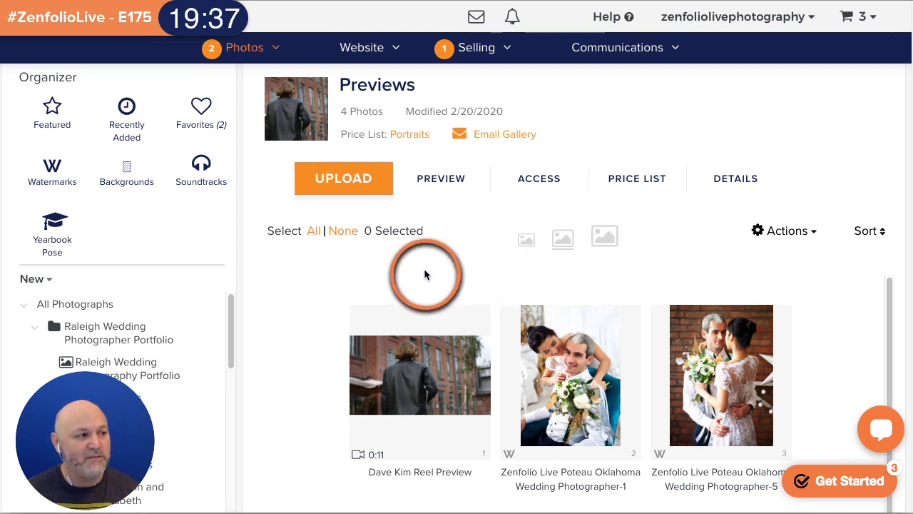
- Open the Raleigh Wedding Photography Portfolio gallery and open its public preview in a new tab
scroll(151, 389, "up", 1)
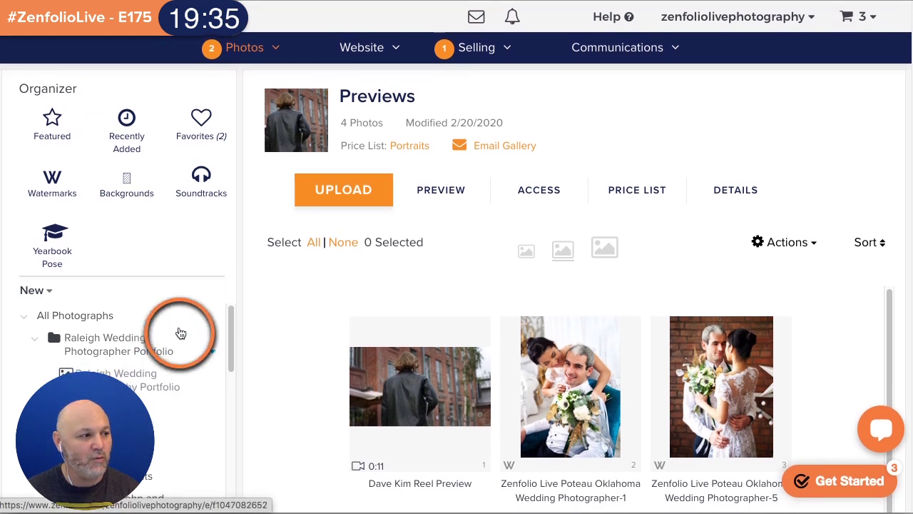
left_click(143, 378)
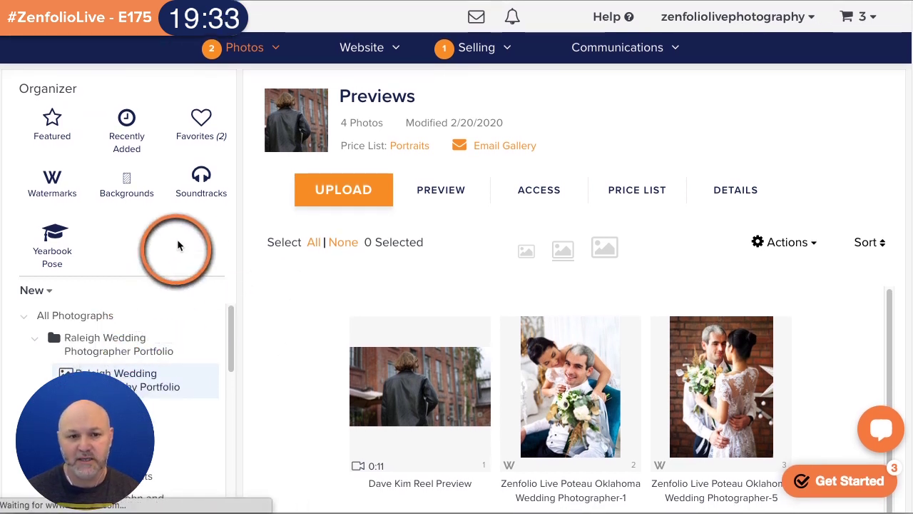
scroll(182, 233, "down", 2)
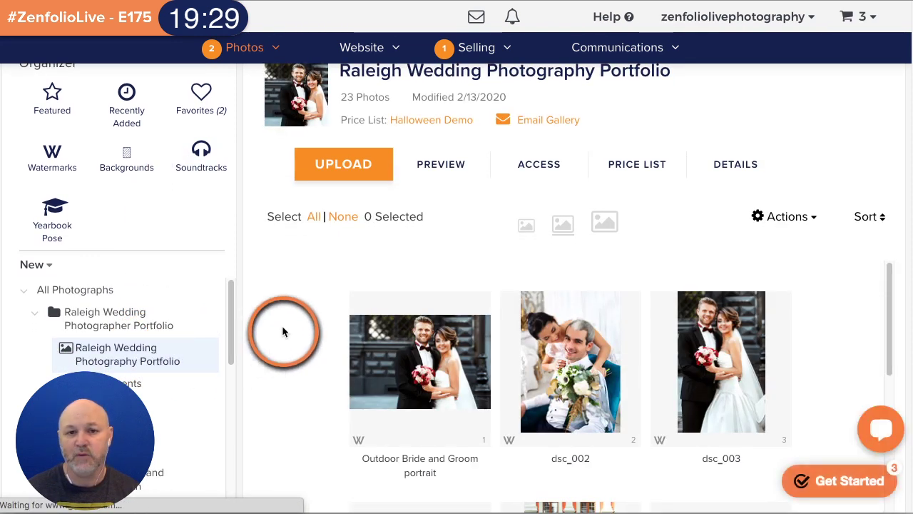
right_click(449, 168)
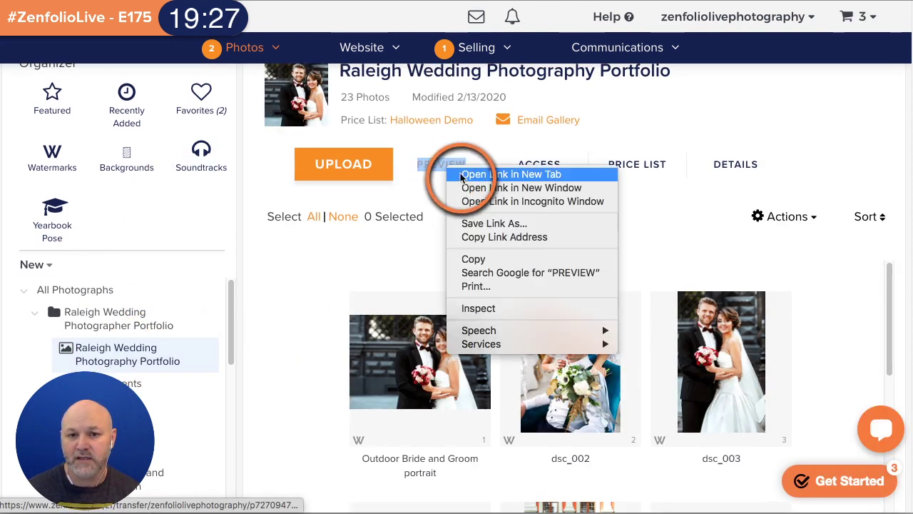
left_click(466, 173)
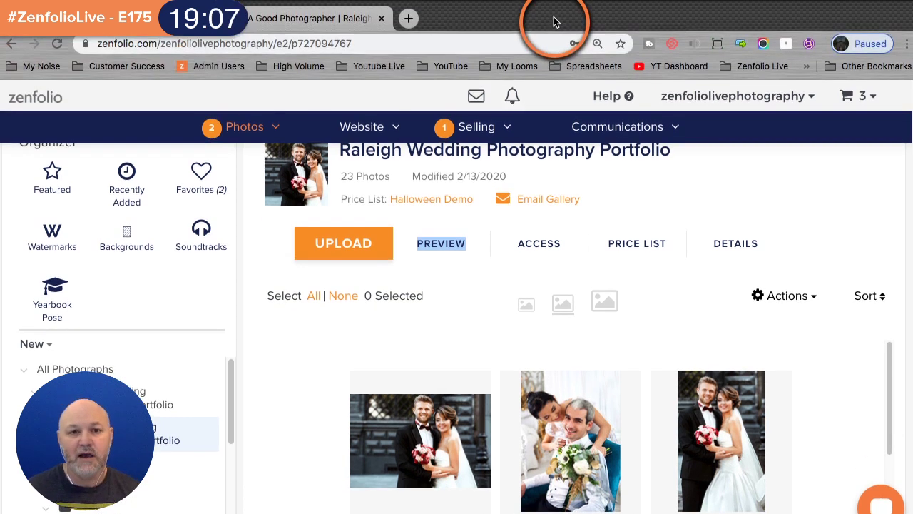
- On the public gallery tab, start customizing the page via Edit > Page
left_click(345, 26)
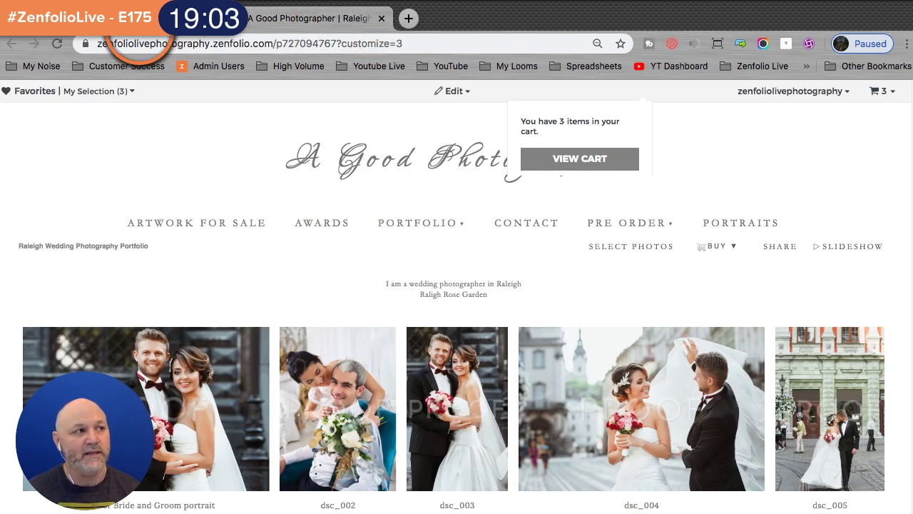
left_click(140, 27)
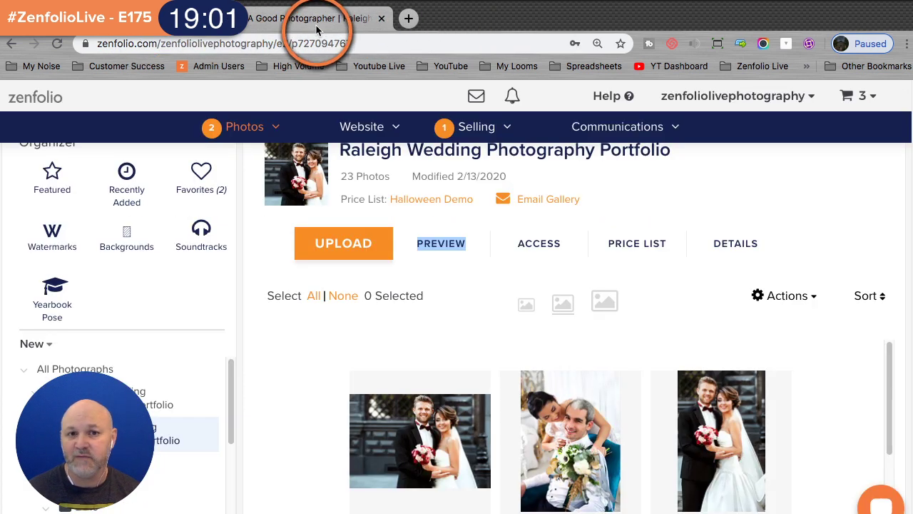
left_click(312, 26)
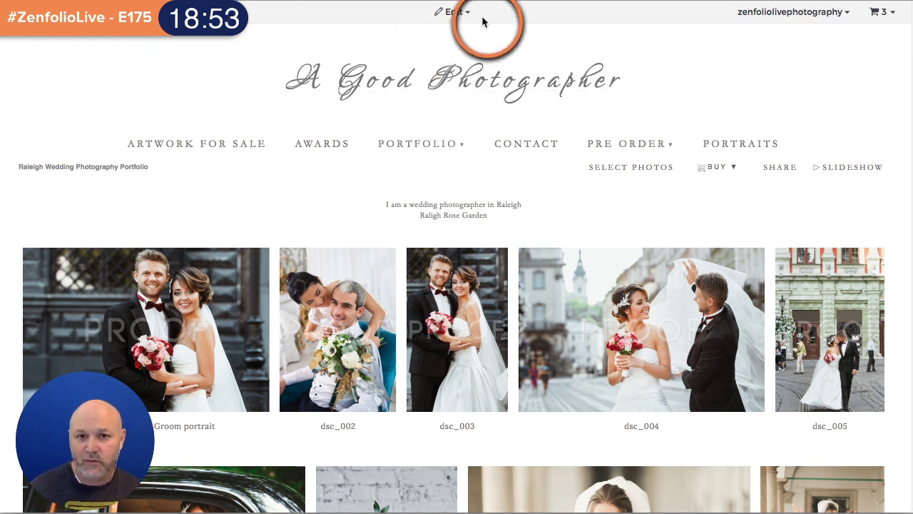
mouse_move(456, 14)
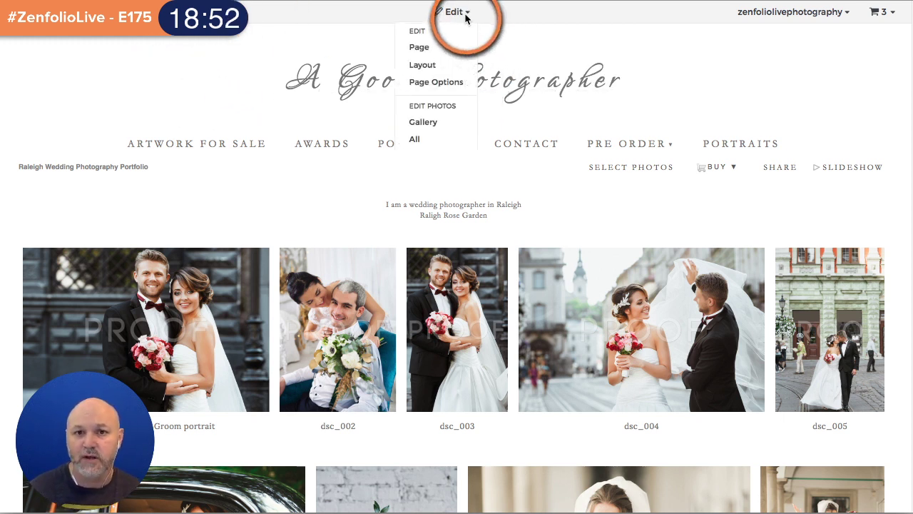
left_click(442, 48)
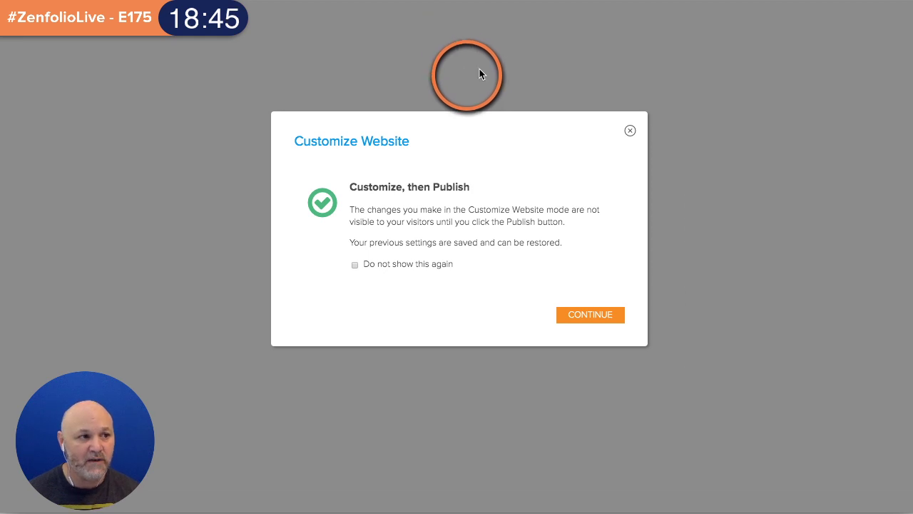
- Dismiss the customize-then-publish notice and reset the browser zoom to normal size
left_click(591, 317)
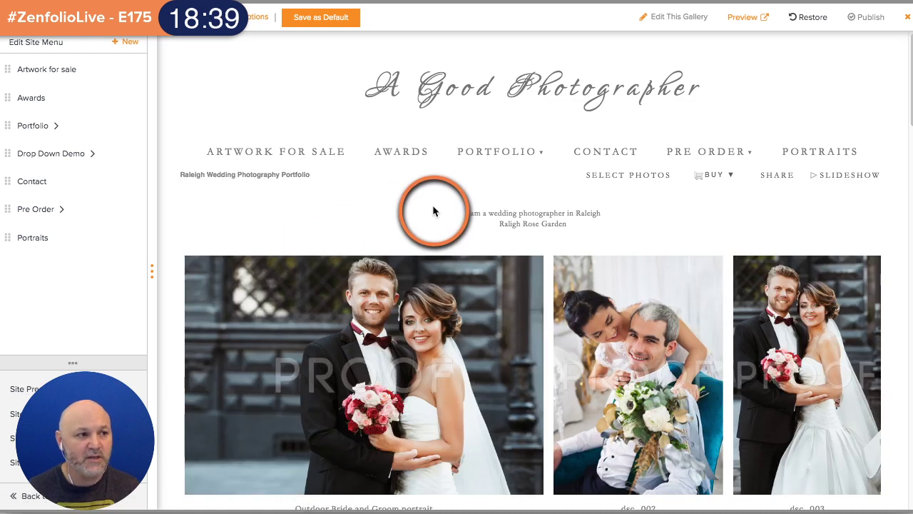
scroll(373, 225, "down", 3)
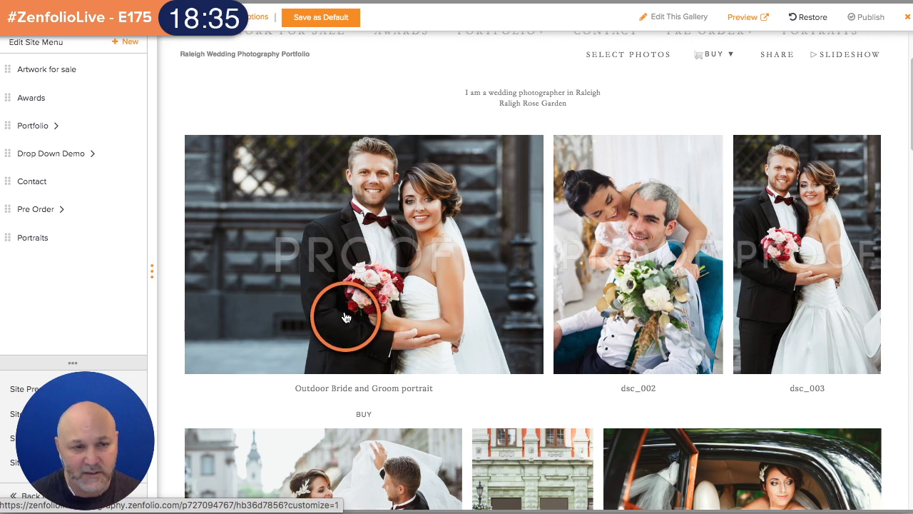
scroll(345, 317, "up", 1)
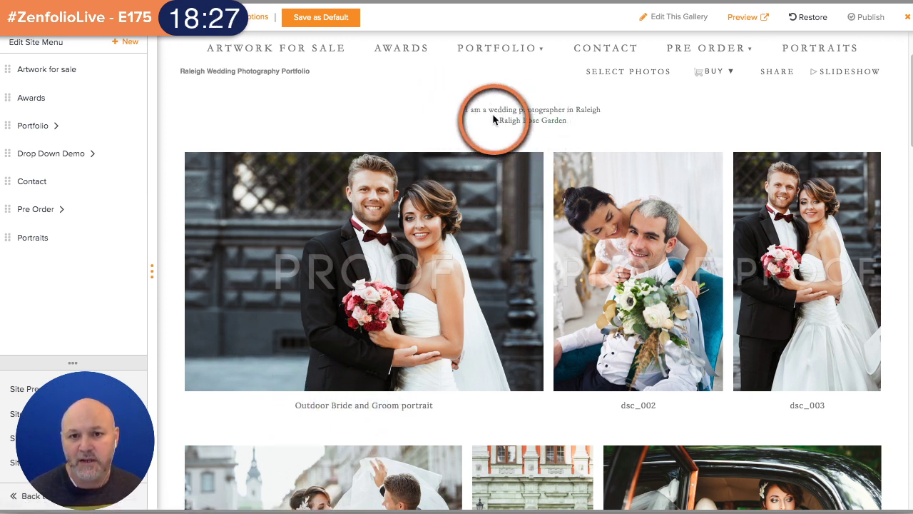
scroll(314, 142, "up", 1)
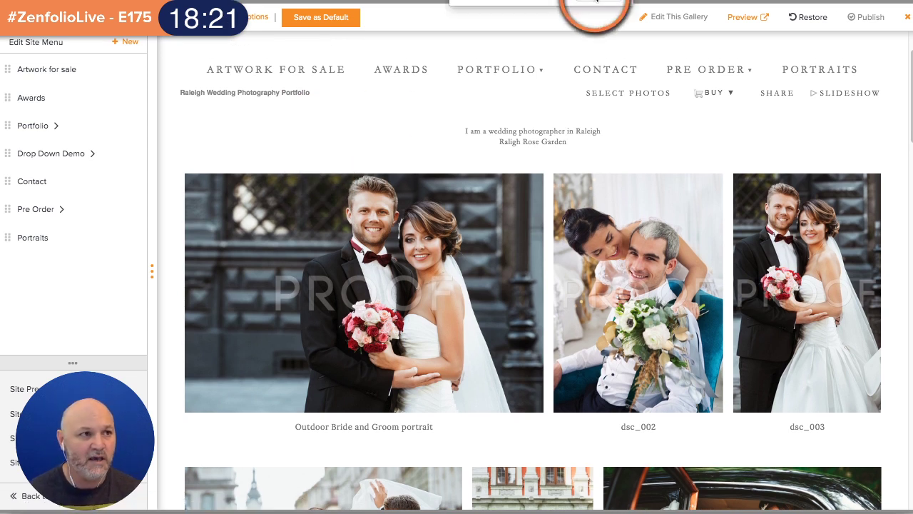
left_click(601, 0)
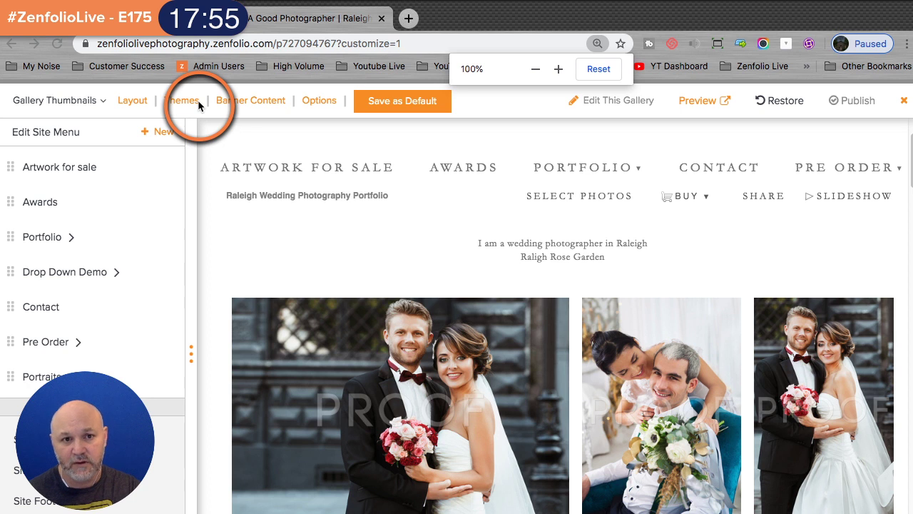
- Open the gallery's Themes settings in a new browser tab and switch to it
scroll(285, 235, "up", 1)
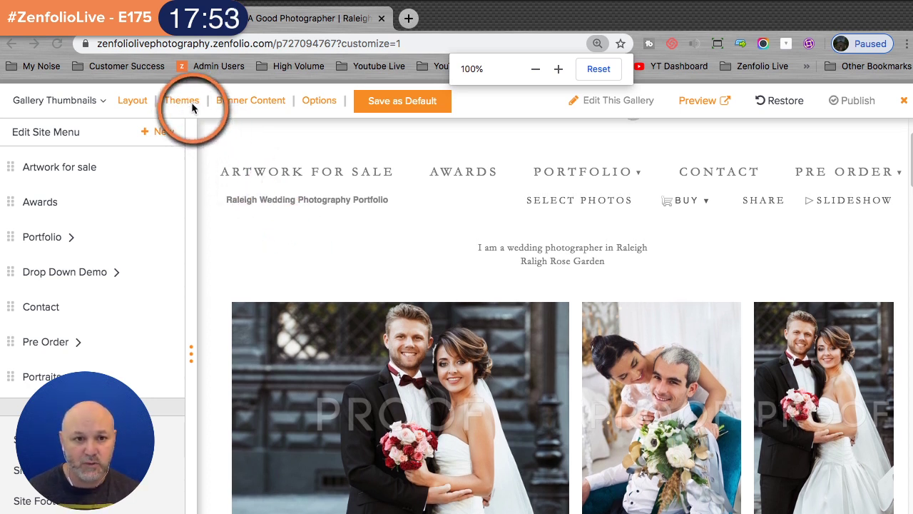
right_click(192, 102)
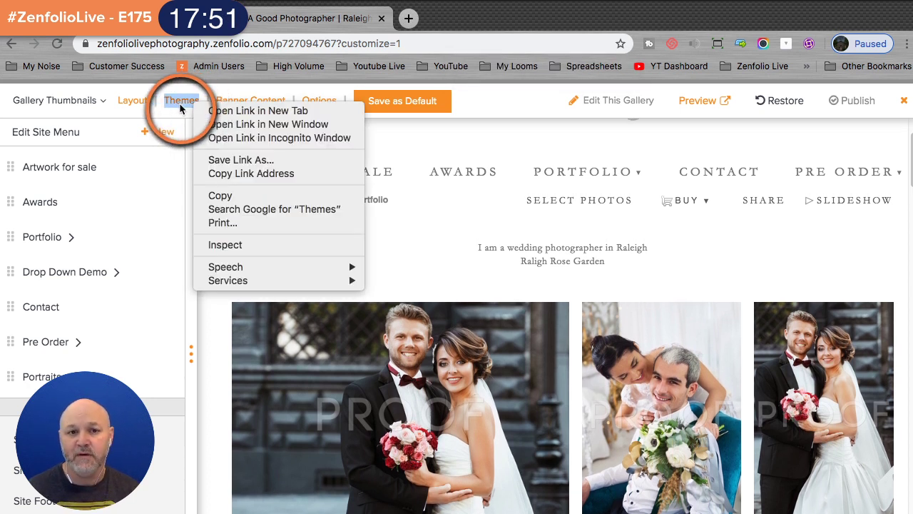
left_click(221, 111)
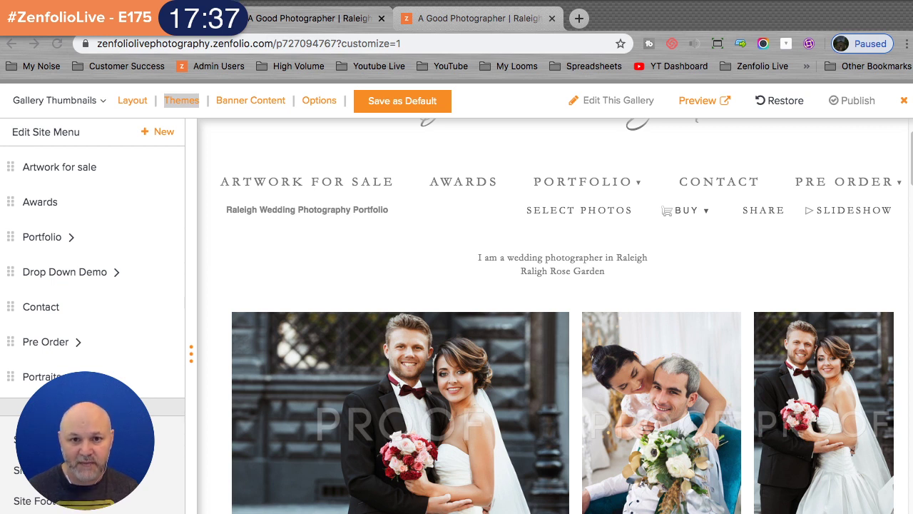
left_click(469, 22)
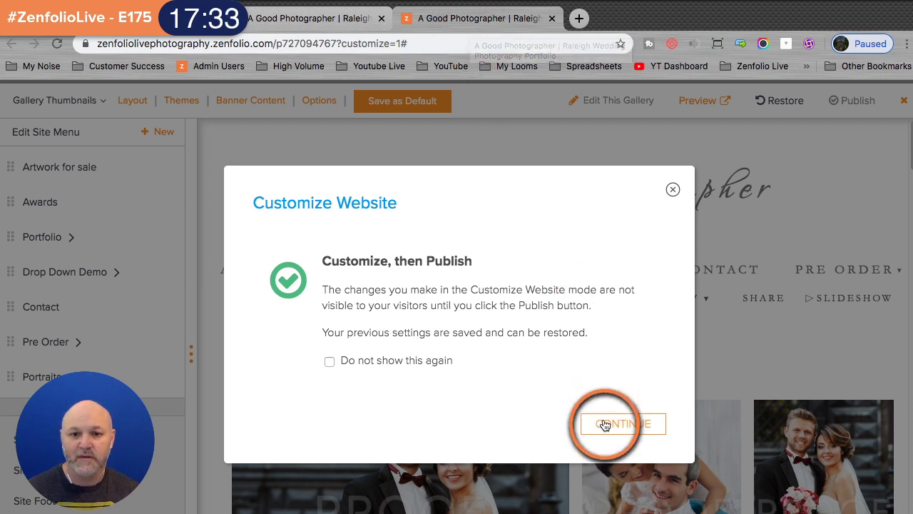
- Dismiss the notice and choose Edit Theme on Rosalynd - New Preset Theme
left_click(604, 421)
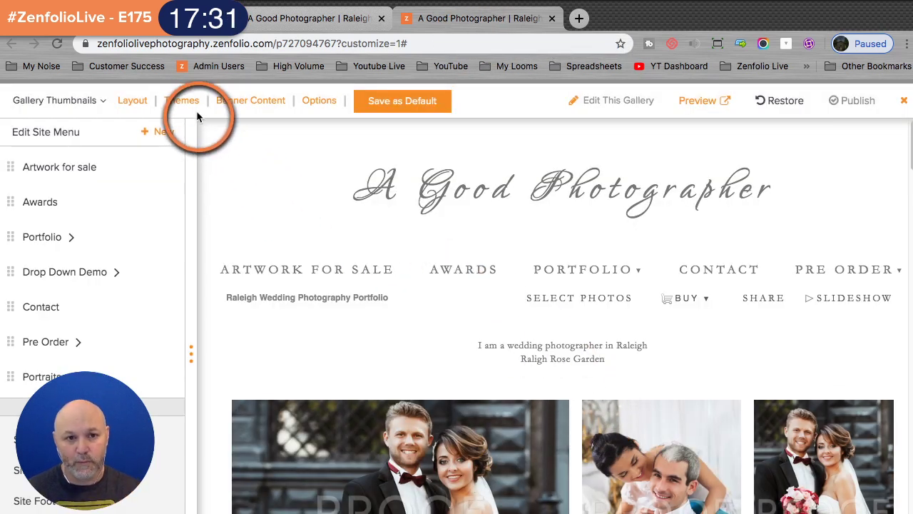
left_click(192, 106)
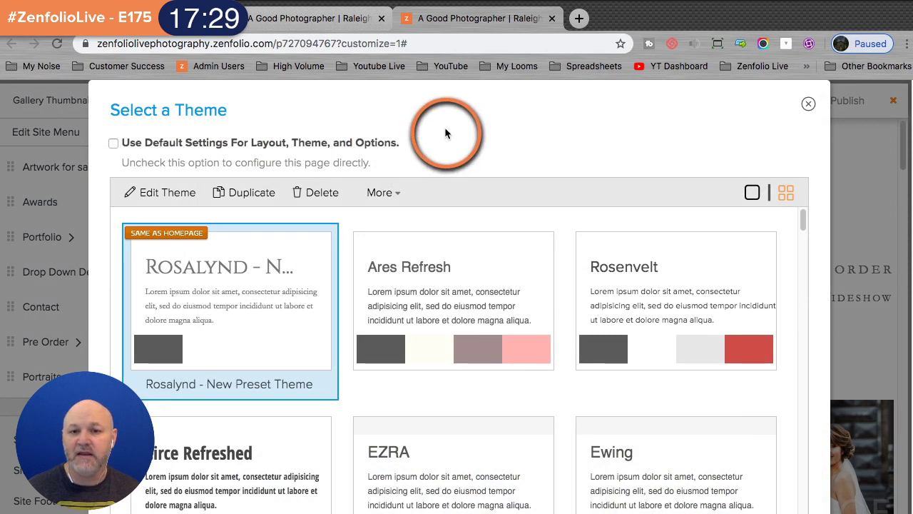
left_click(170, 194)
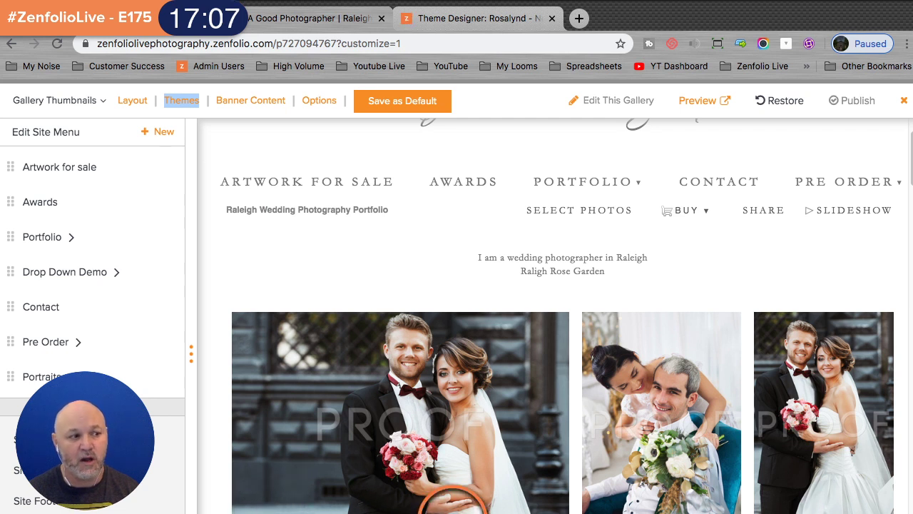
- In the gallery's Thumbnails options, set Text & button placement to Hover overlay
left_click(321, 103)
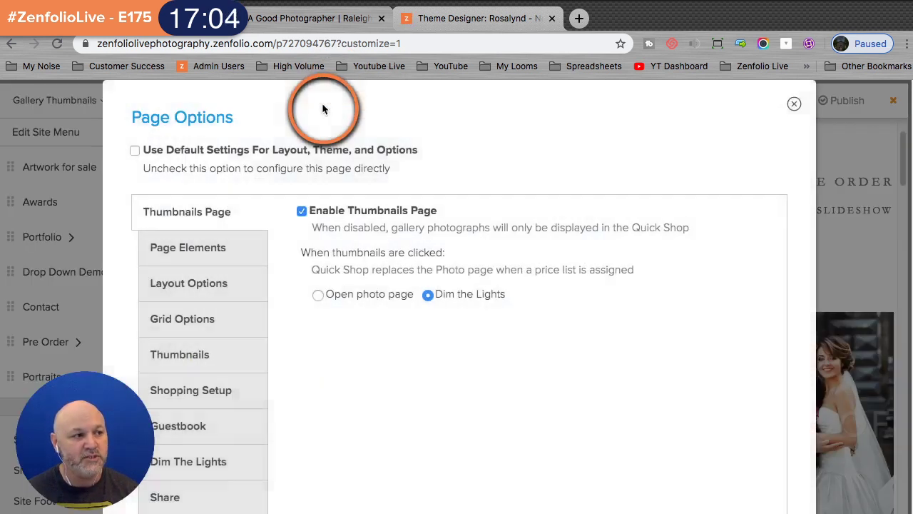
left_click(191, 321)
left_click(224, 357)
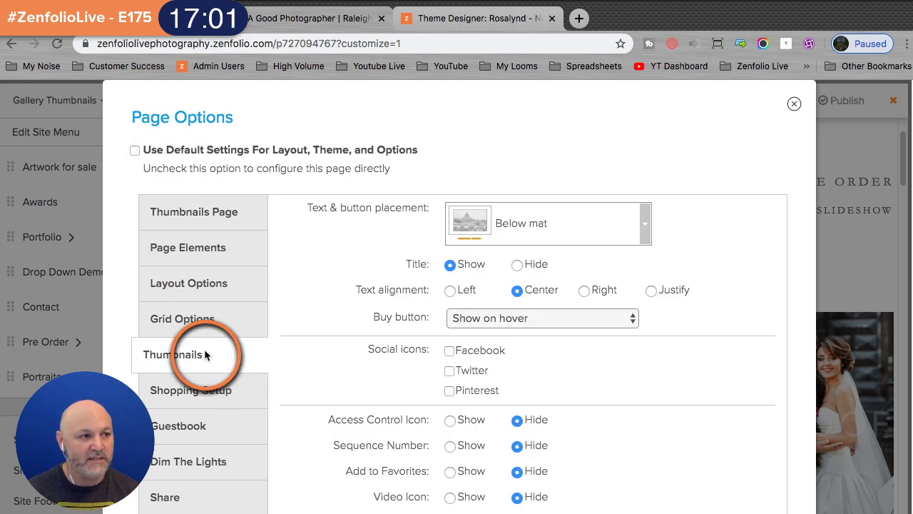
left_click(648, 228)
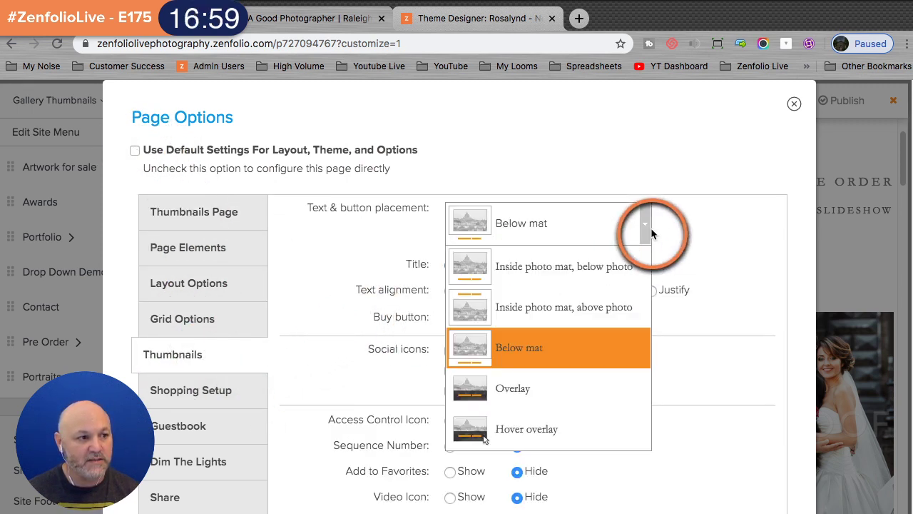
left_click(556, 429)
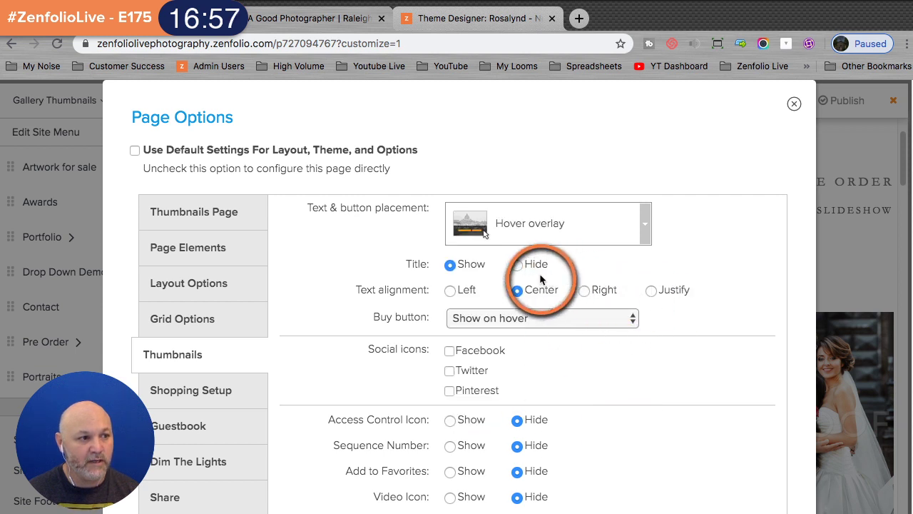
scroll(768, 428, "down", 3)
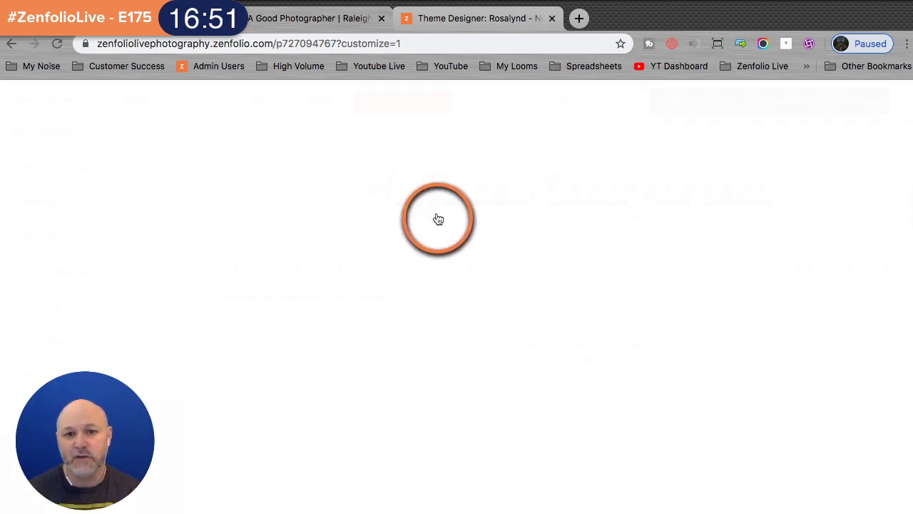
scroll(432, 220, "down", 5)
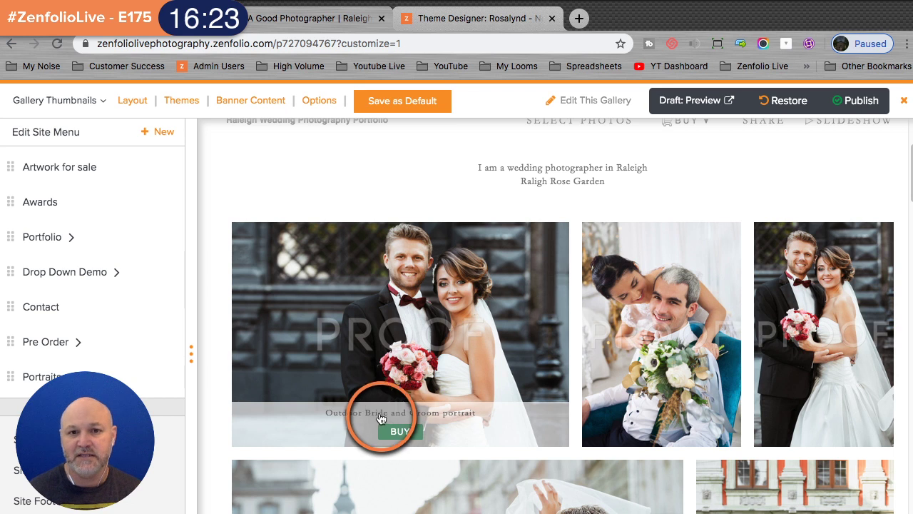
- In the Theme Designer's Galleries styles, select the Dynamic Thumbnails image for editing
left_click(482, 21)
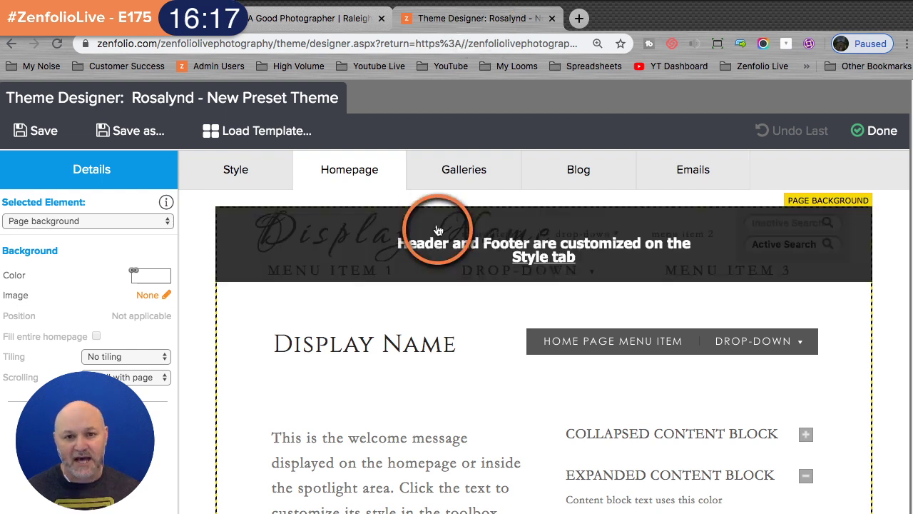
left_click(467, 165)
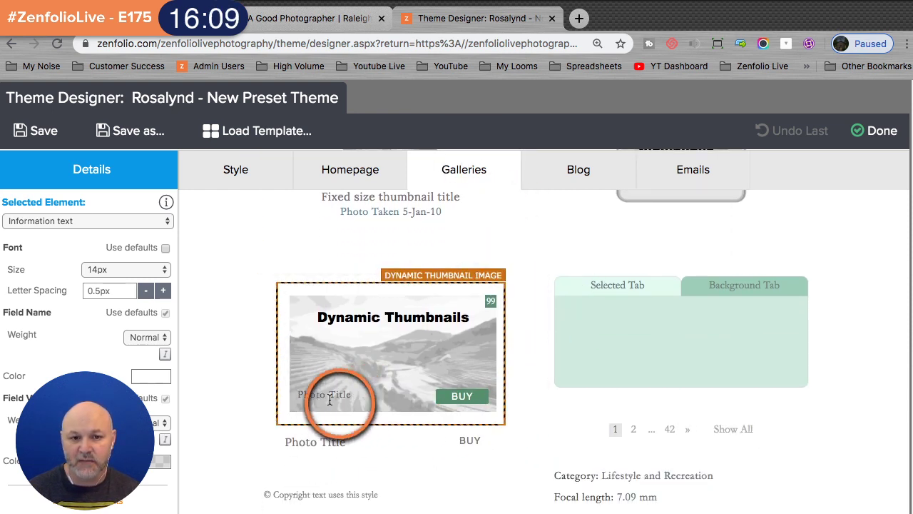
scroll(391, 379, "down", 2)
scroll(571, 385, "down", 6)
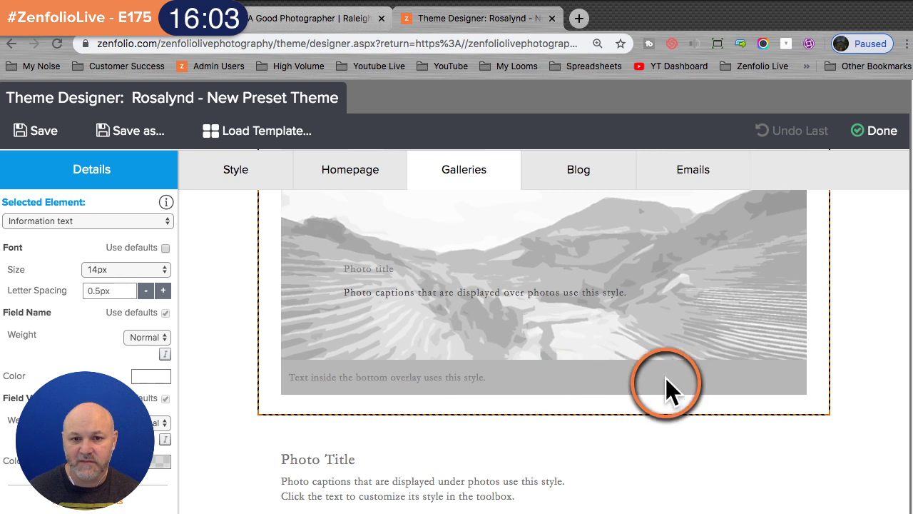
scroll(608, 387, "up", 5)
scroll(609, 389, "up", 5)
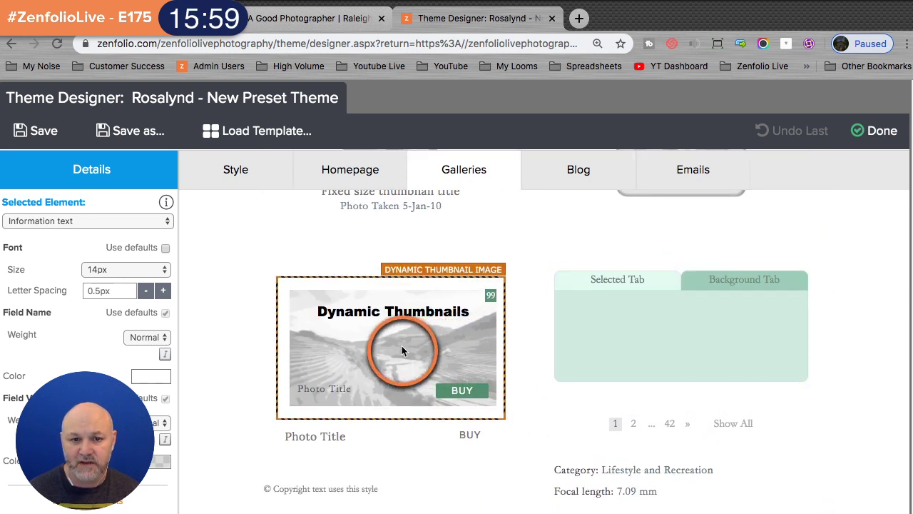
left_click(340, 400)
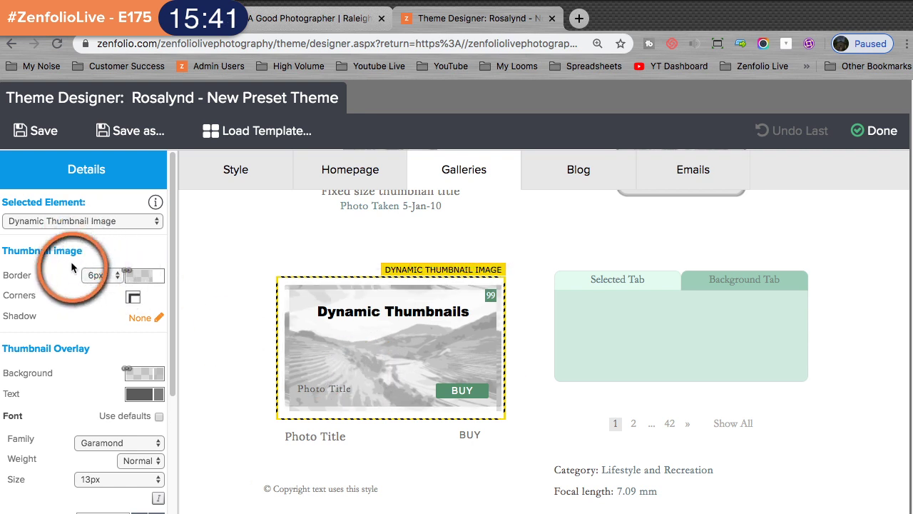
- Set the thumbnail overlay Photo Title font size to 24px
scroll(73, 286, "down", 3)
scroll(74, 289, "down", 5)
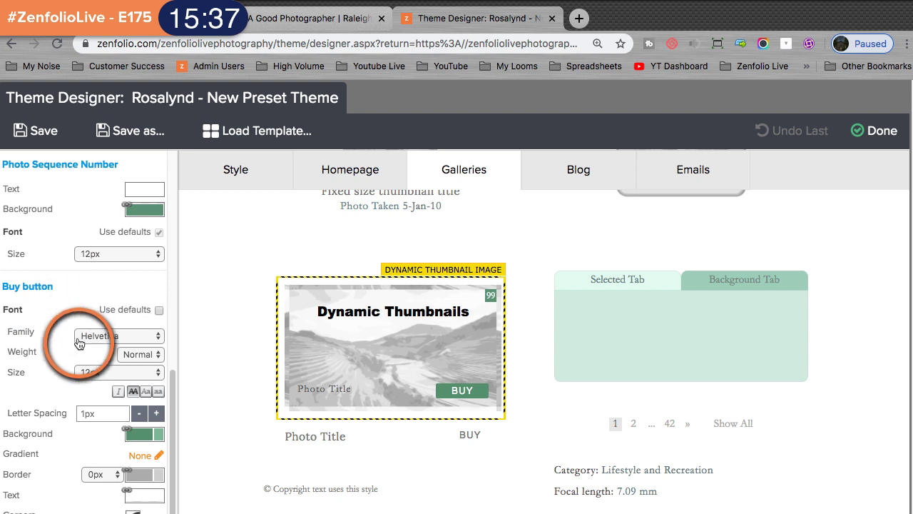
left_click(310, 392)
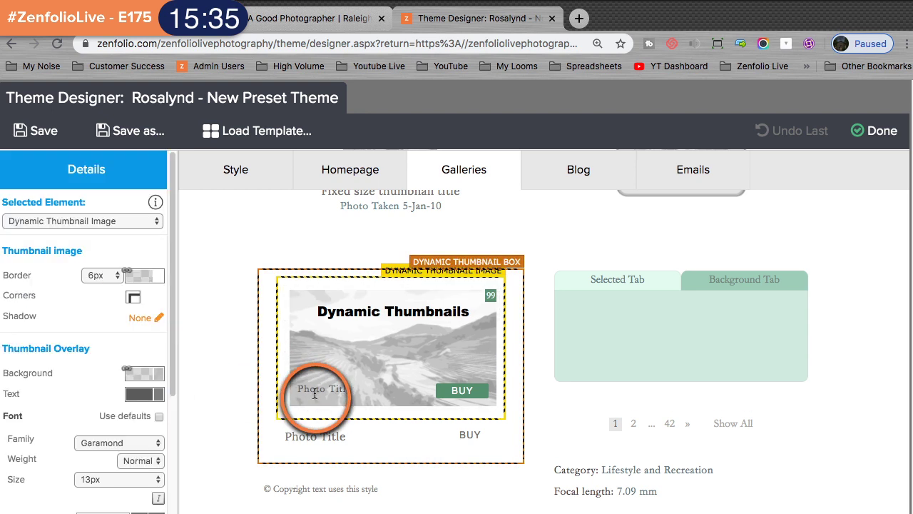
left_click(86, 316)
scroll(79, 317, "down", 2)
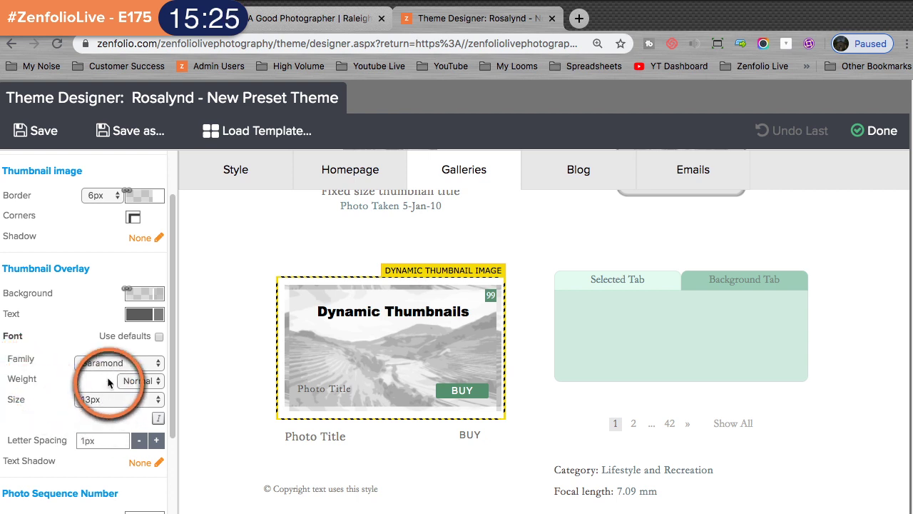
left_click(96, 399)
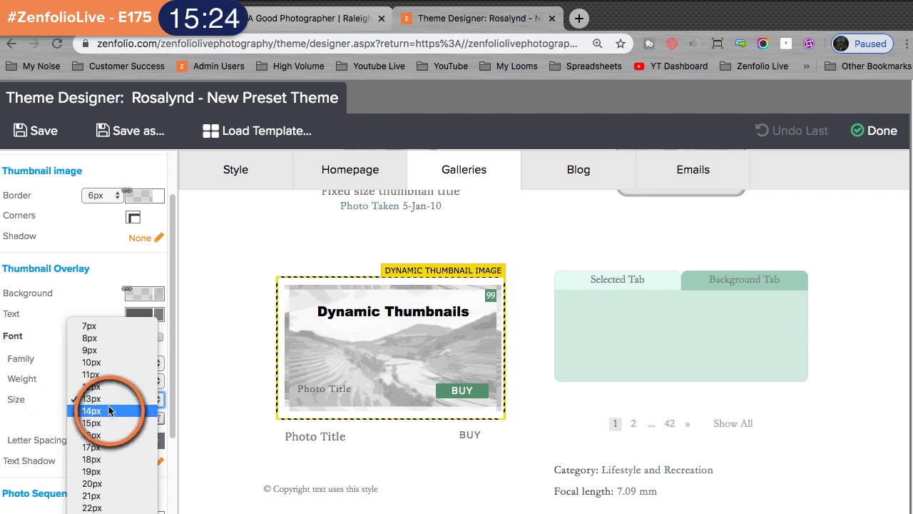
left_click(109, 495)
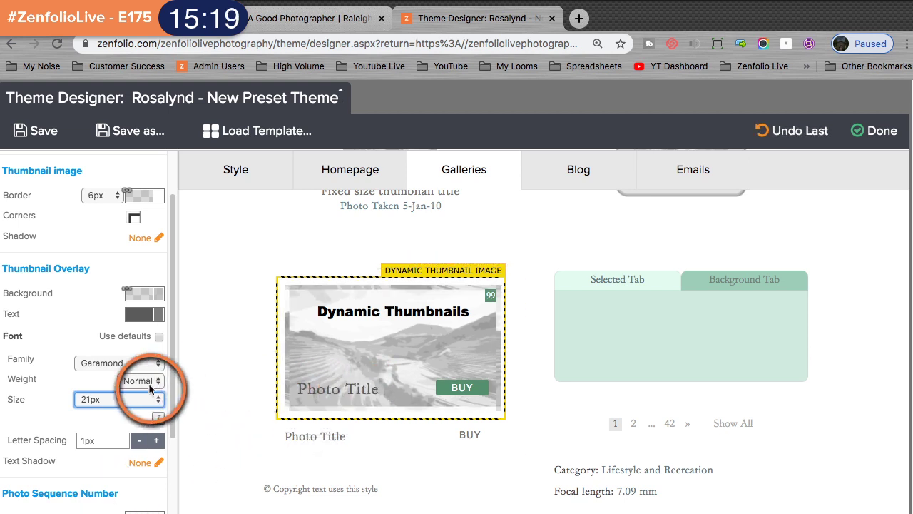
left_click(138, 399)
left_click(117, 432)
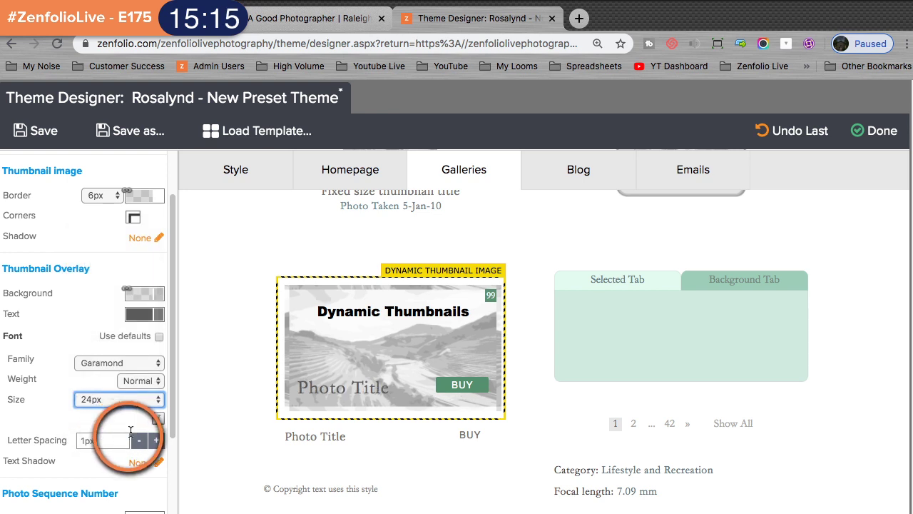
- Make the overlay title text bright red and save the theme
left_click(146, 319)
left_click(141, 404)
left_click(145, 393)
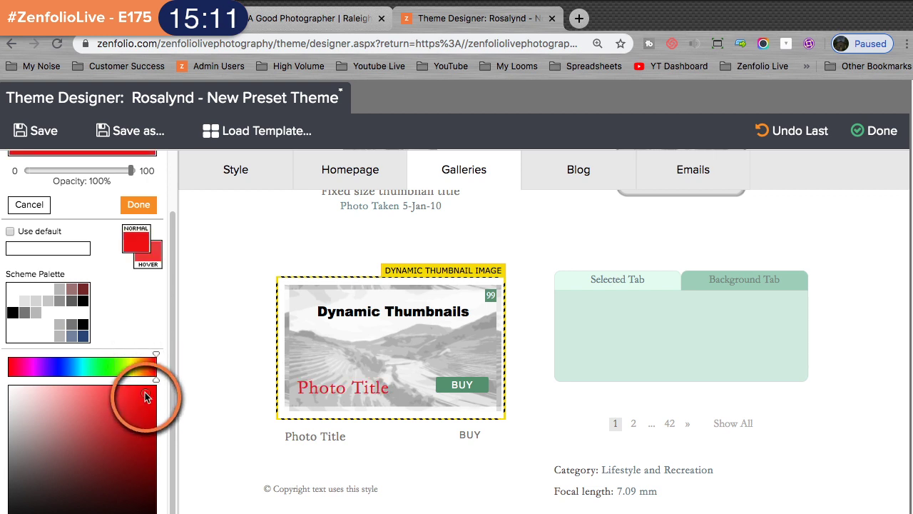
left_click(140, 204)
scroll(275, 364, "down", 3)
scroll(275, 364, "down", 3)
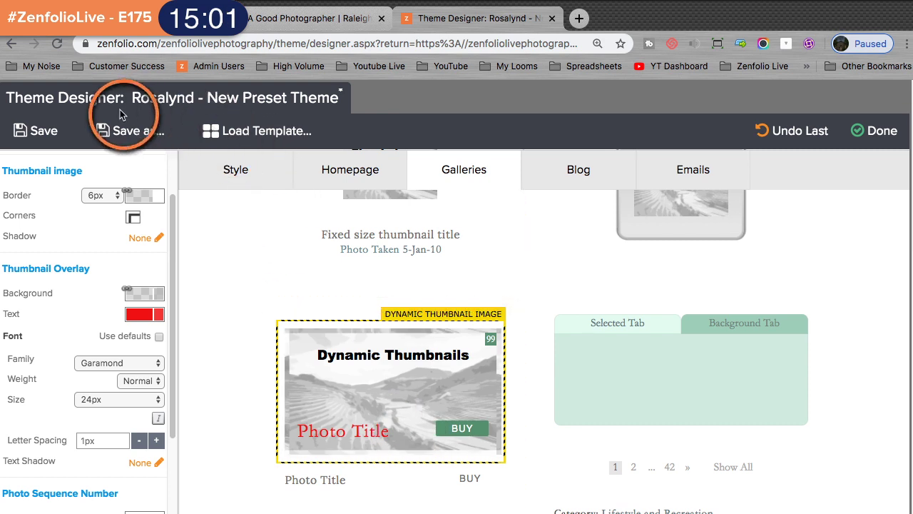
left_click(49, 132)
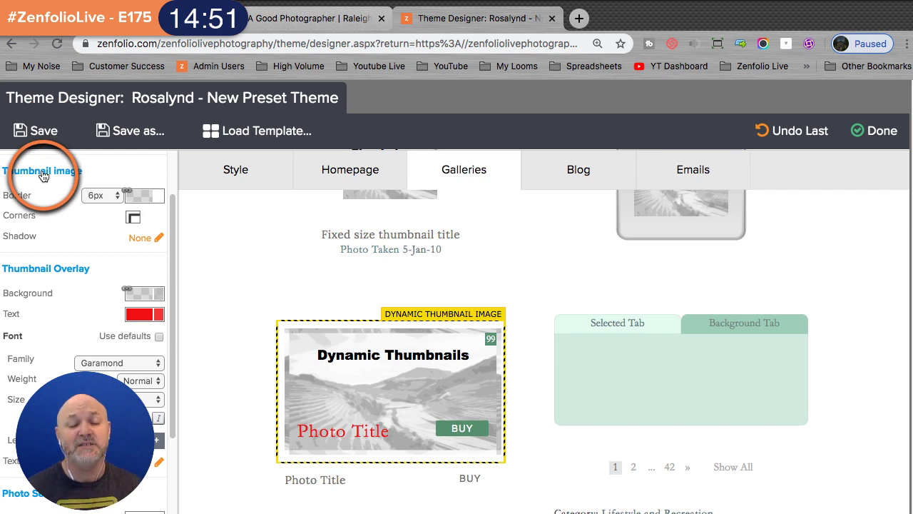
- Reload the wedding gallery tab to preview the red overlay title from the saved theme
left_click(331, 20)
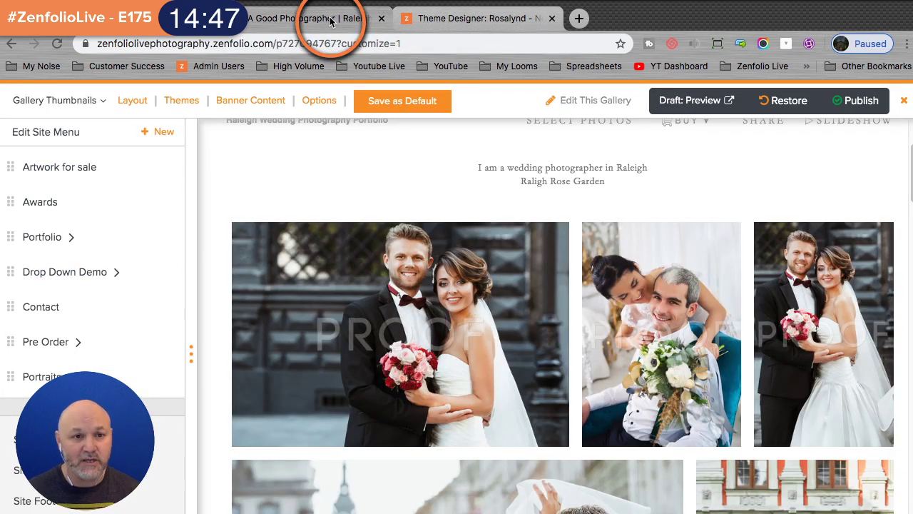
left_click(56, 43)
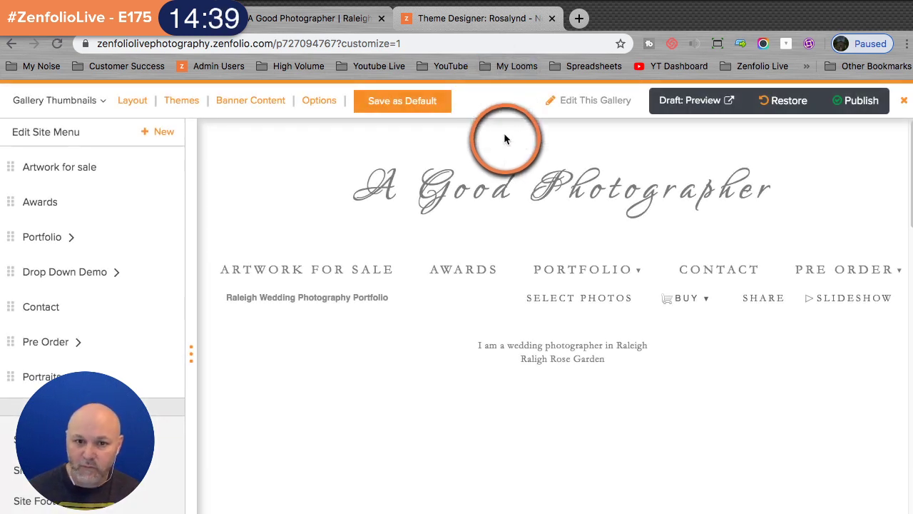
scroll(505, 139, "down", 1)
scroll(479, 171, "down", 1)
scroll(479, 172, "up", 1)
scroll(478, 171, "up", 1)
left_click(59, 44)
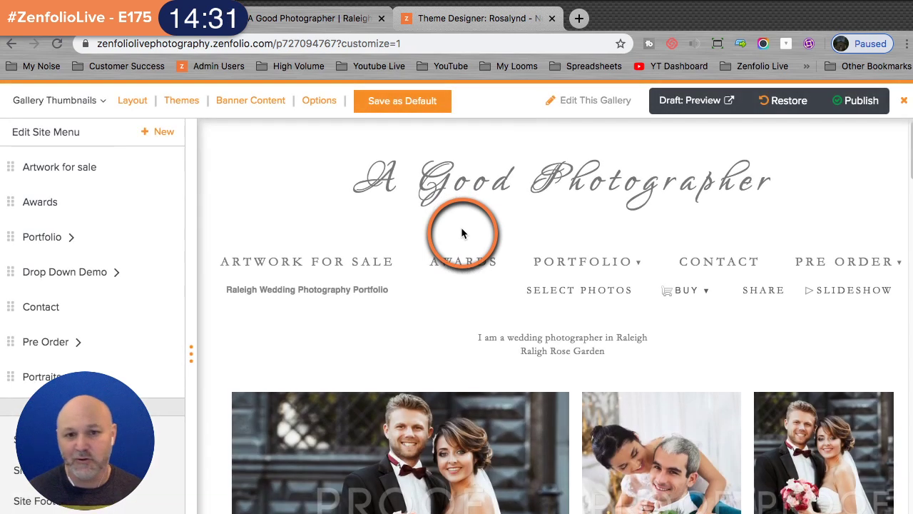
scroll(574, 197, "down", 1)
scroll(574, 191, "down", 2)
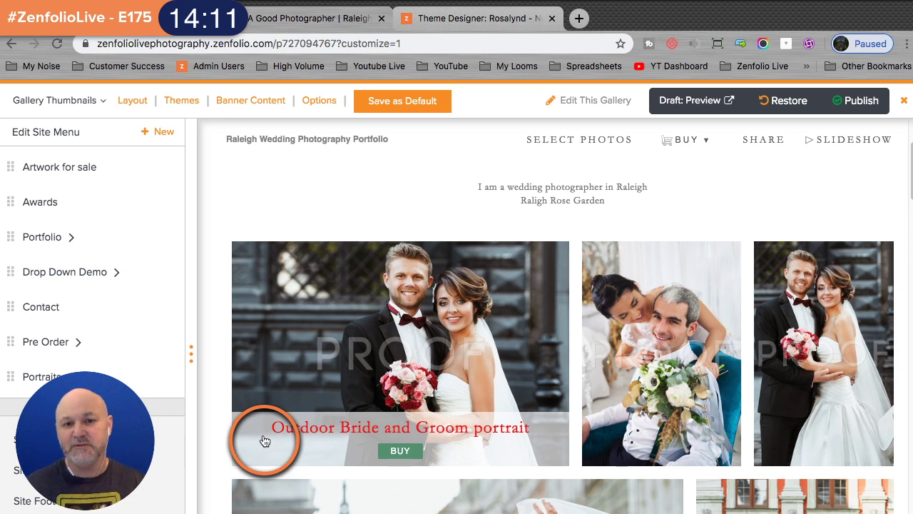
- Turn off the default Thumbnail Overlay Background and switch to editing its hover colour
left_click(455, 20)
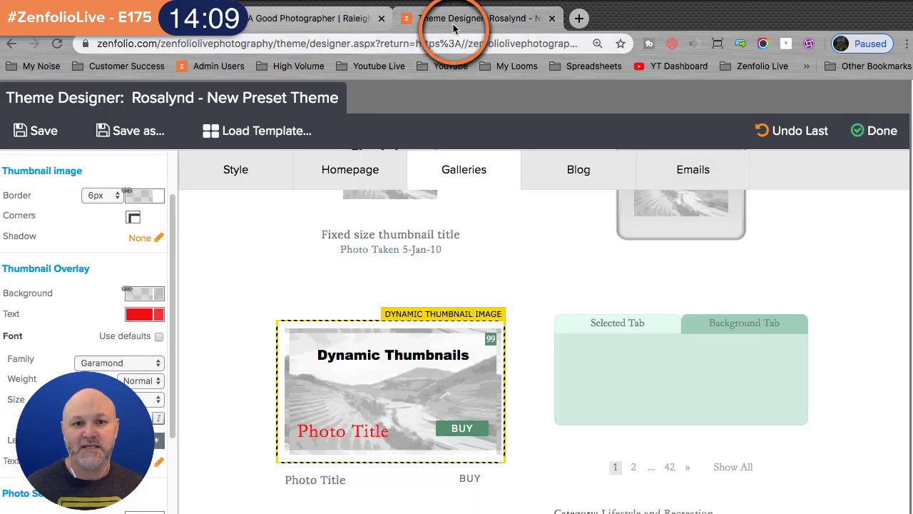
left_click(347, 436)
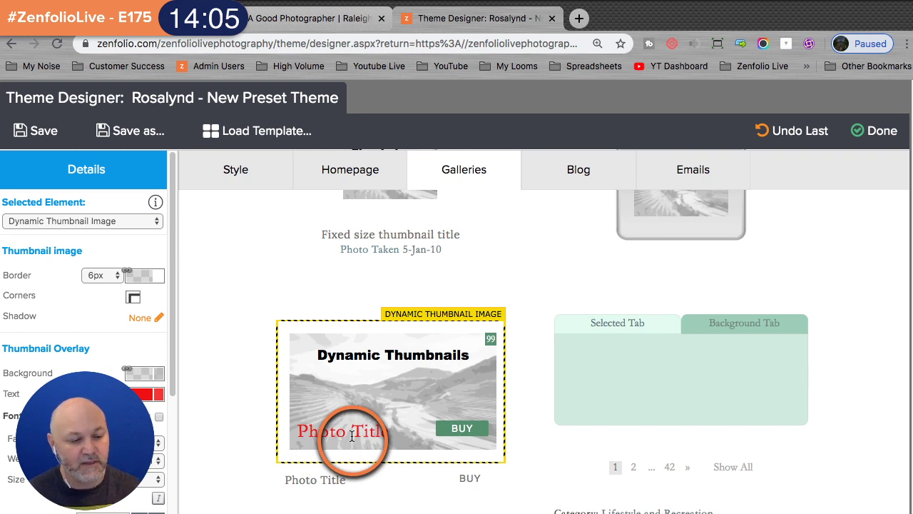
scroll(126, 299, "down", 3)
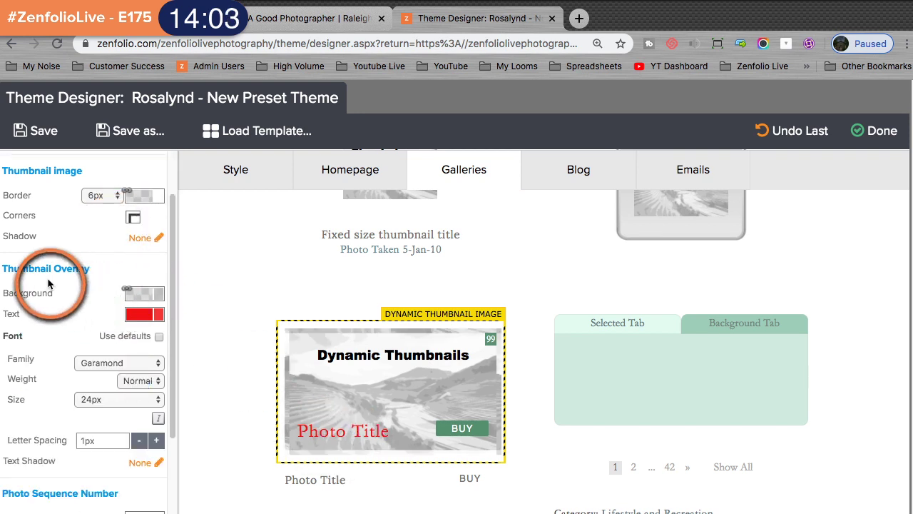
left_click(141, 298)
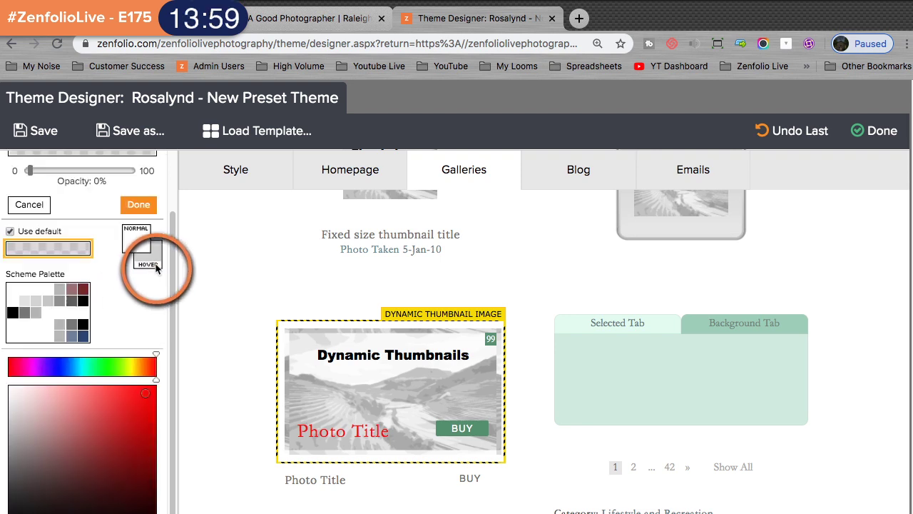
scroll(156, 268, "up", 1)
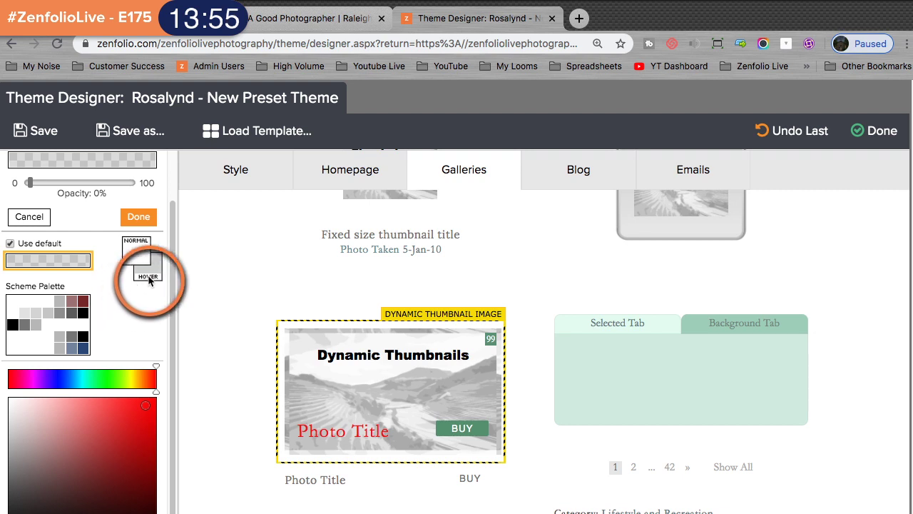
left_click(10, 243)
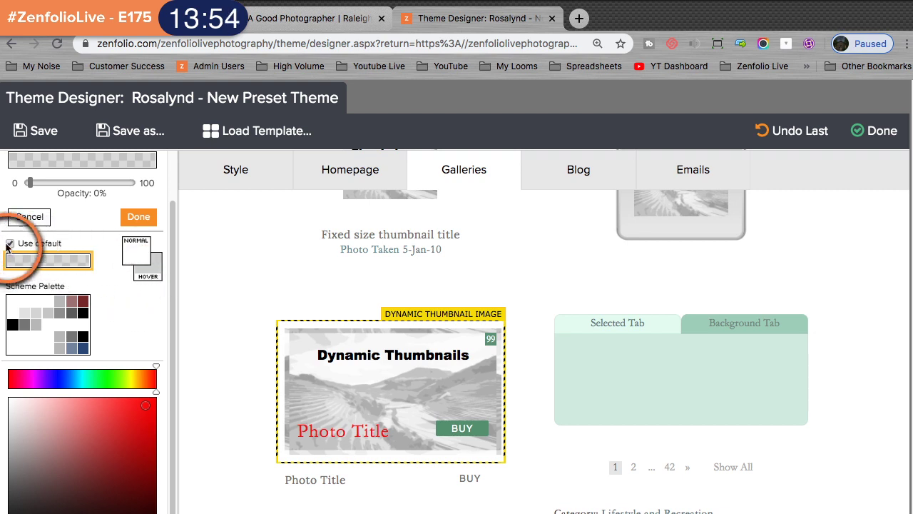
left_click(146, 278)
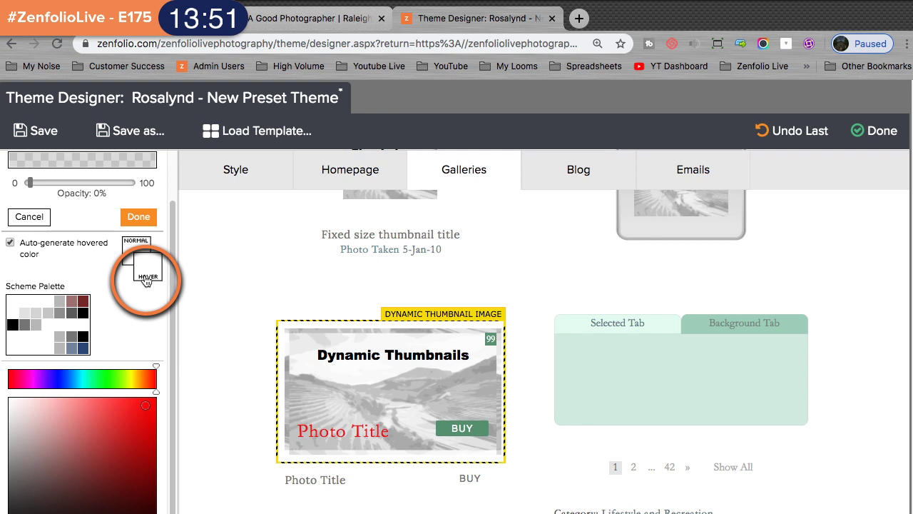
- Make the hover overlay background solid black at 100% and save the theme
scroll(155, 454, "up", 1)
scroll(88, 332, "up", 1)
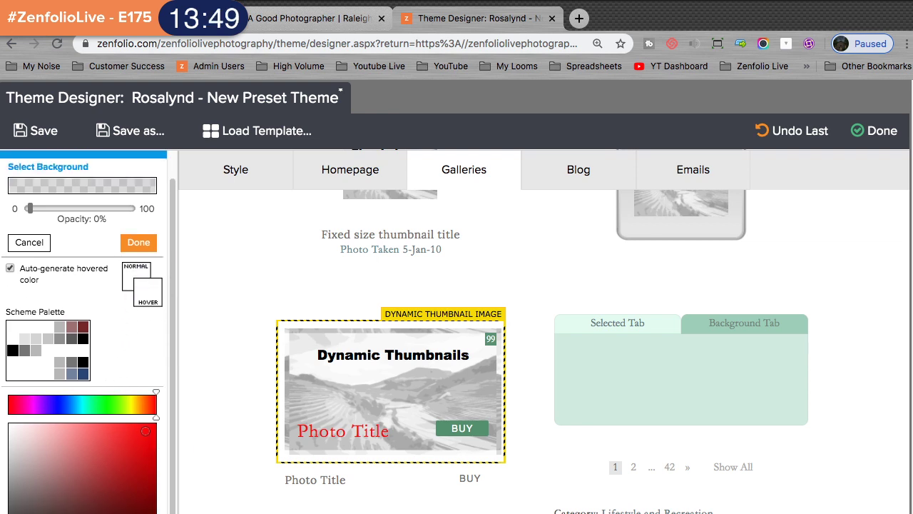
left_click(10, 267)
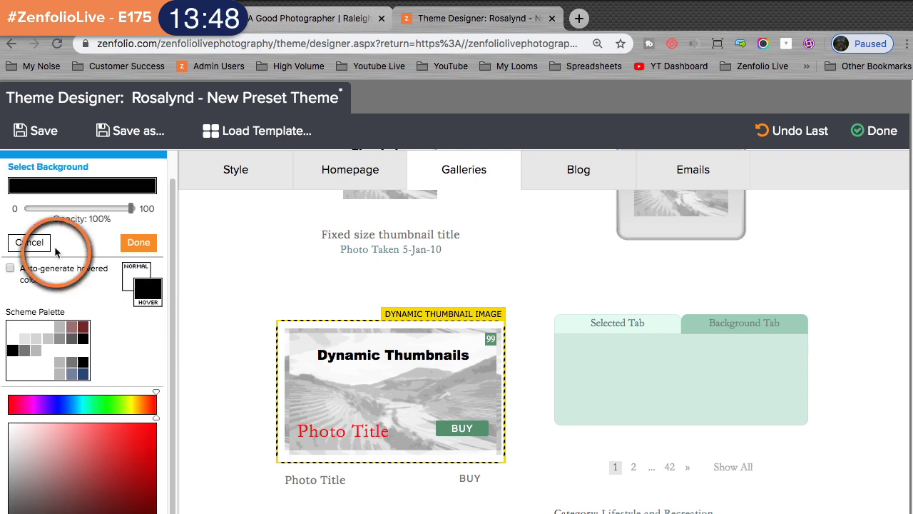
left_click(139, 242)
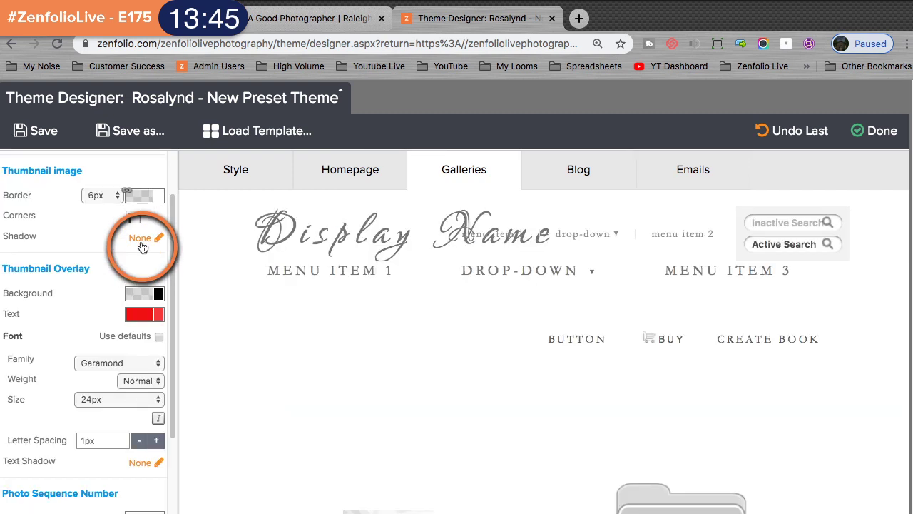
left_click(338, 348)
scroll(342, 342, "down", 6)
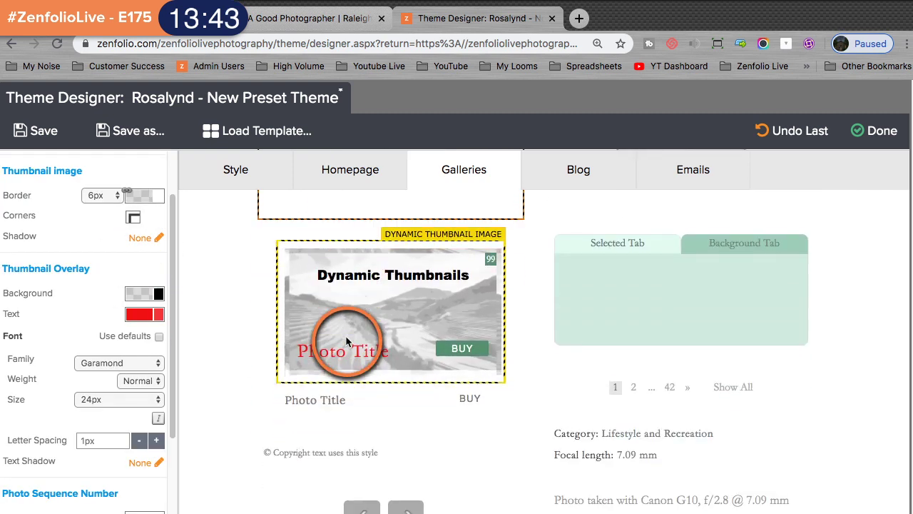
left_click(41, 134)
left_click(335, 27)
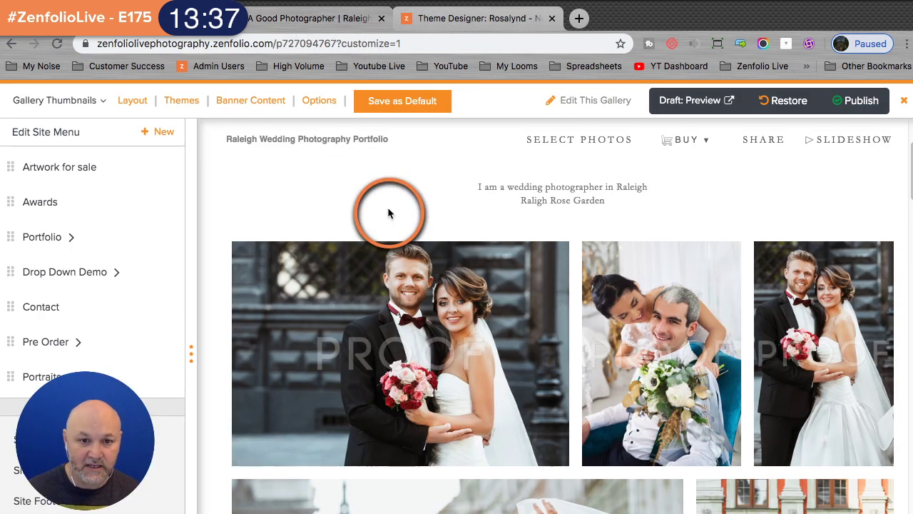
- Reload the wedding gallery and scroll to the first photo to check its hover overlay
left_click(55, 45)
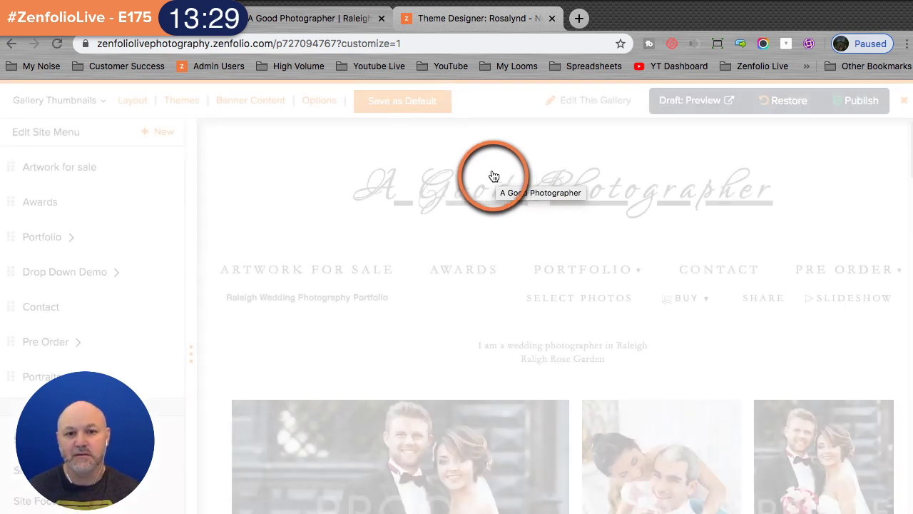
scroll(503, 175, "down", 2)
scroll(542, 186, "down", 3)
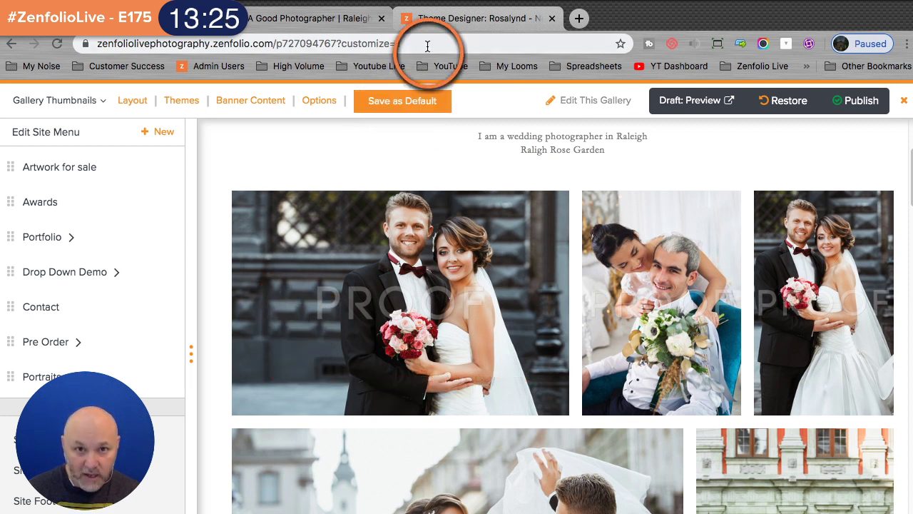
- Set the dynamic thumbnail's overlay background to solid black from the Scheme Palette and save the theme
left_click(437, 27)
left_click(330, 349)
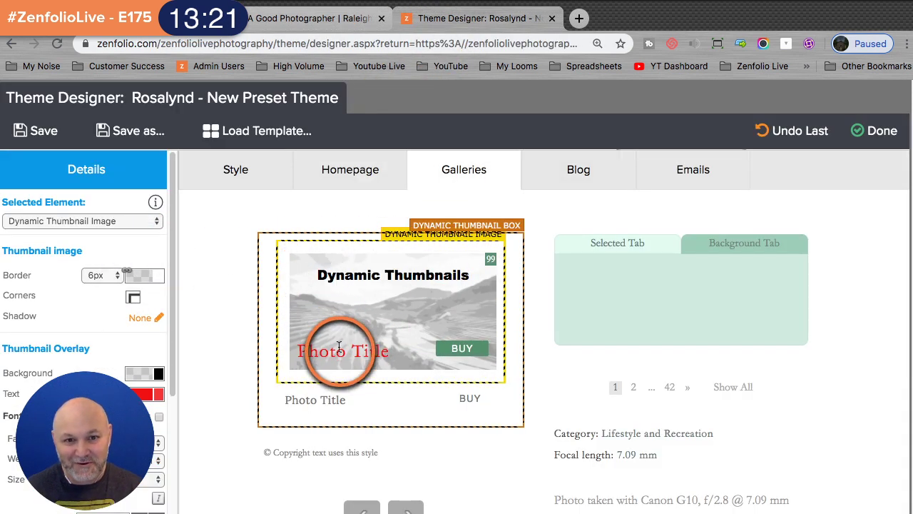
scroll(229, 345, "down", 1)
scroll(229, 345, "down", 2)
scroll(143, 271, "down", 4)
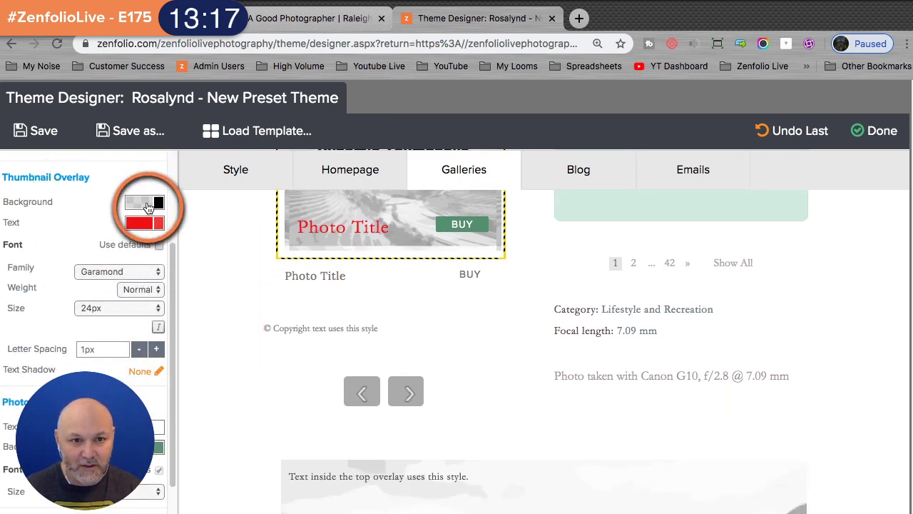
left_click(135, 207)
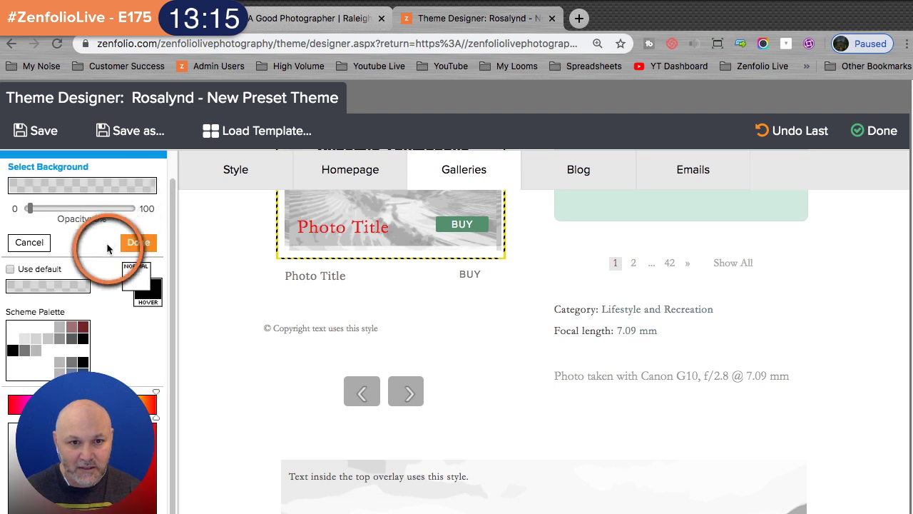
left_click(84, 360)
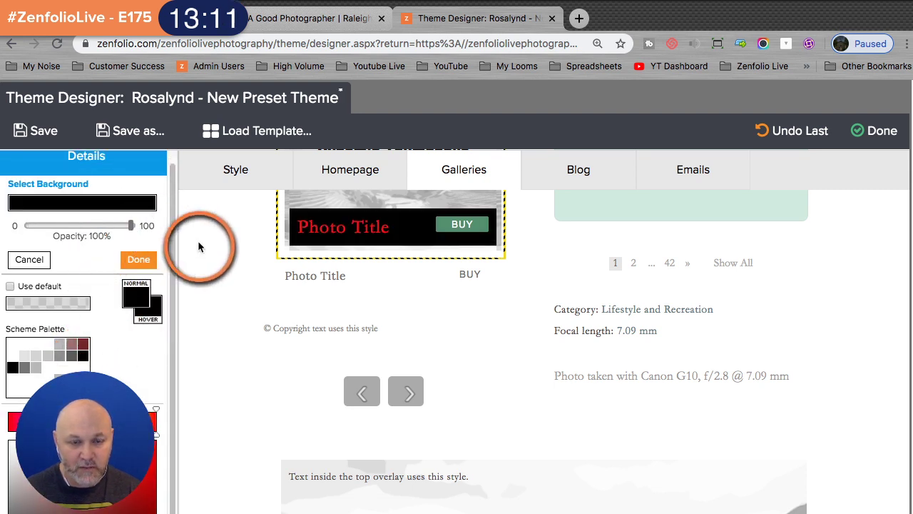
scroll(237, 264, "up", 1)
scroll(234, 265, "up", 1)
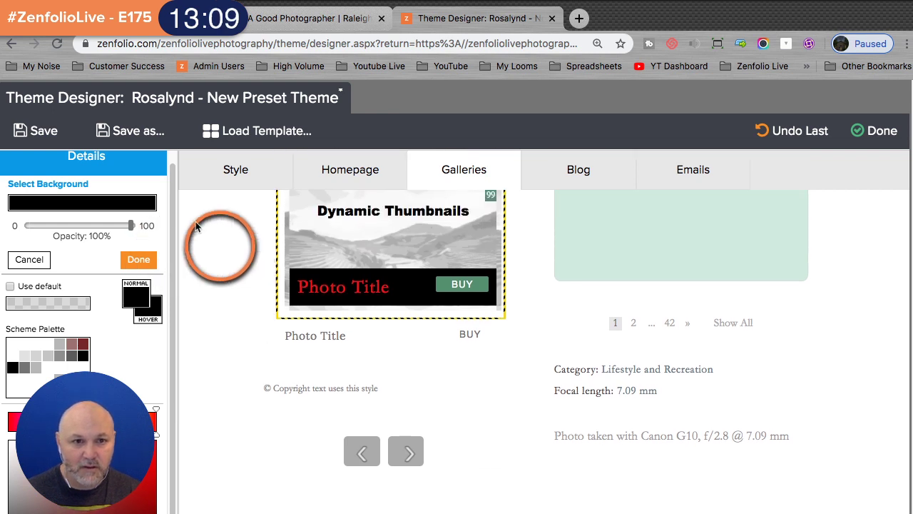
left_click(39, 131)
- Reload the wedding gallery to confirm the black overlay, publish the site, and return to the organizer
left_click(347, 23)
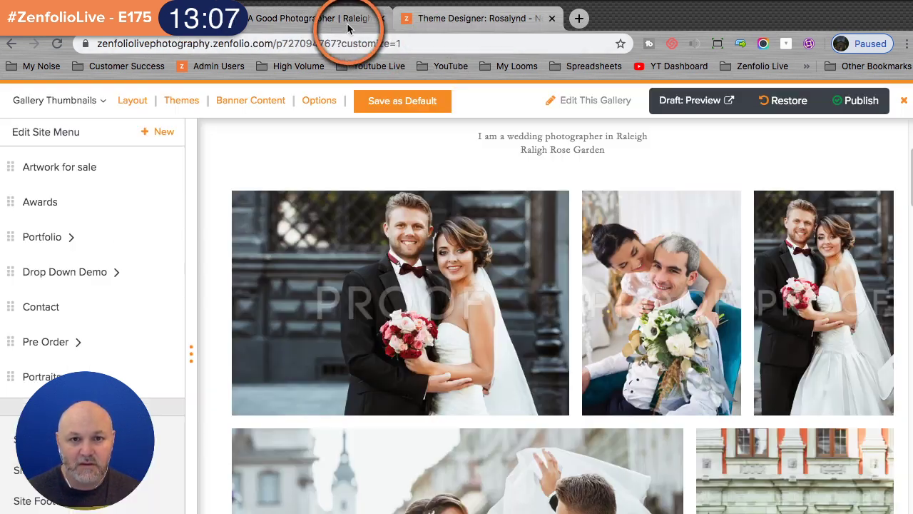
left_click(64, 45)
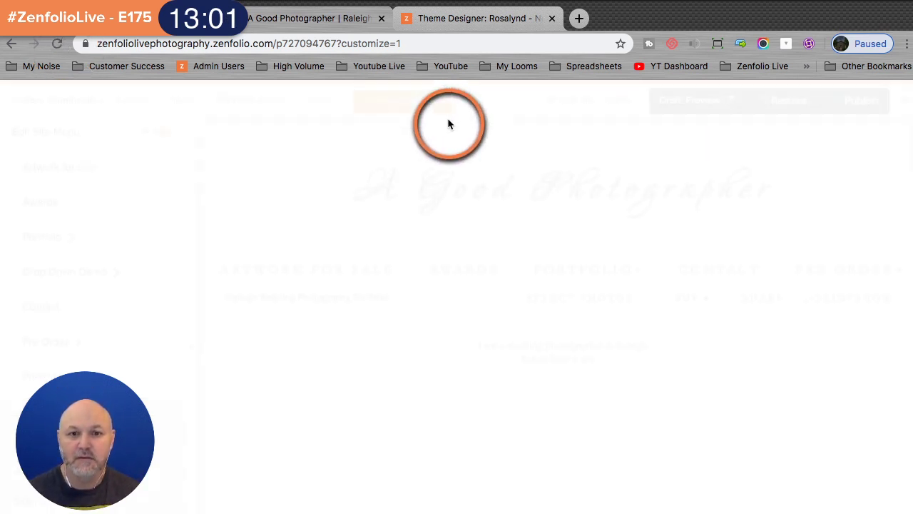
scroll(461, 295, "down", 2)
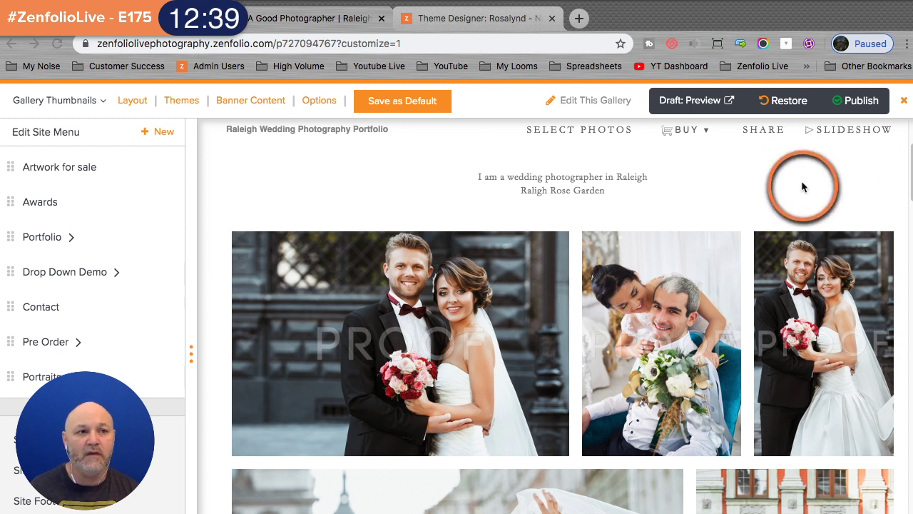
left_click(865, 101)
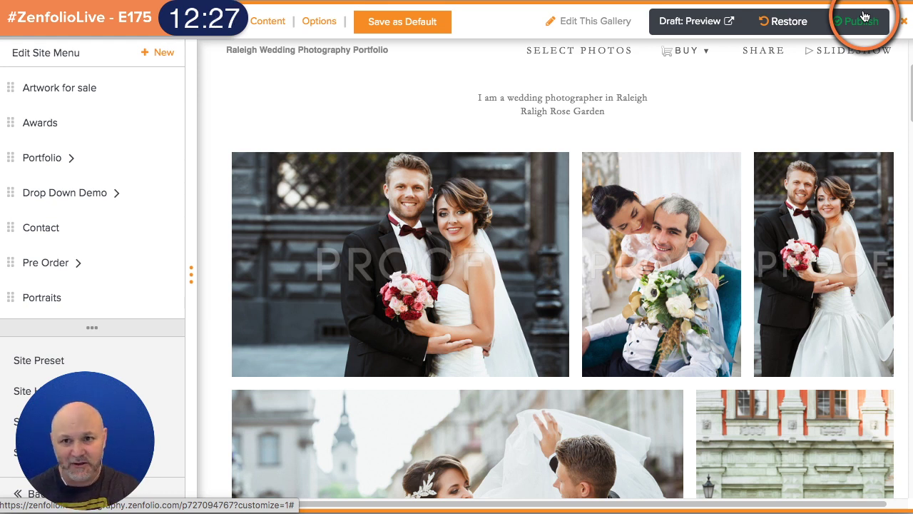
key("ctrl+shift+Tab")
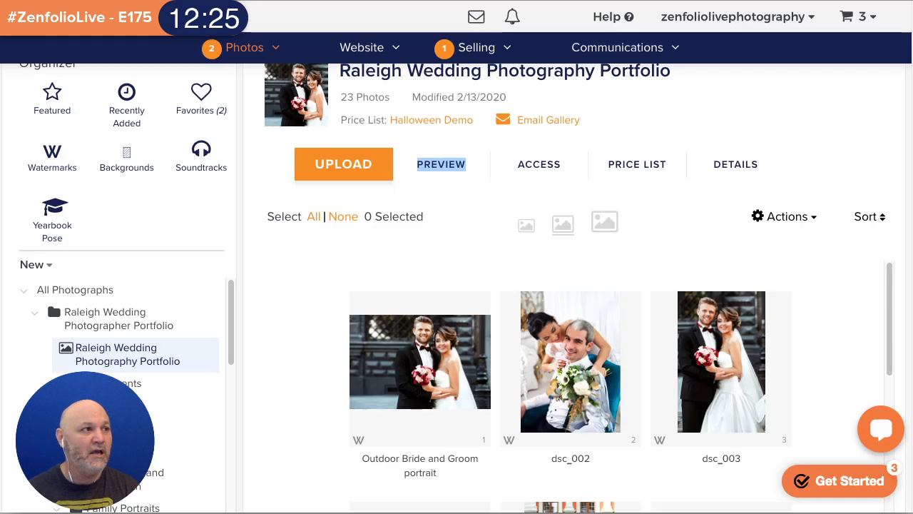
- Open the Photos menu in the top navigation to reach the Previews gallery
left_click(251, 51)
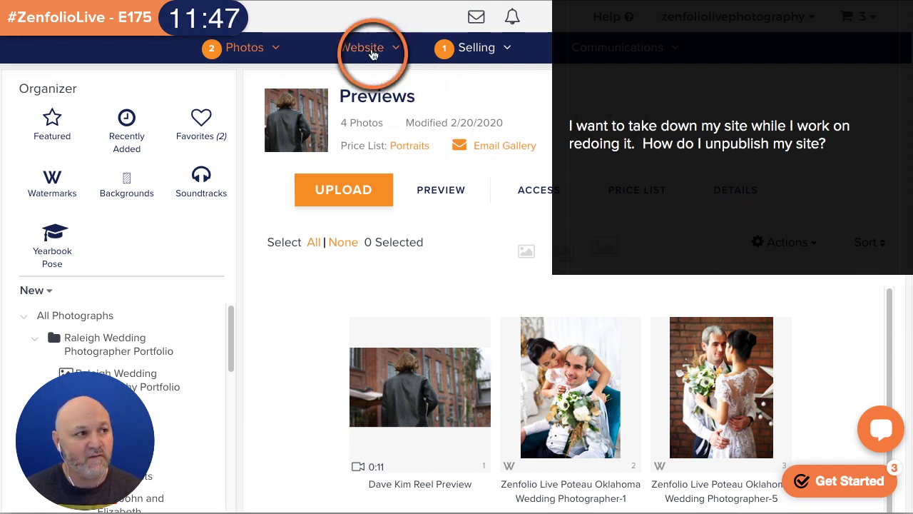
- Open Customize Website in a new tab and dismiss the customize-then-publish notice
mouse_move(373, 45)
right_click(355, 85)
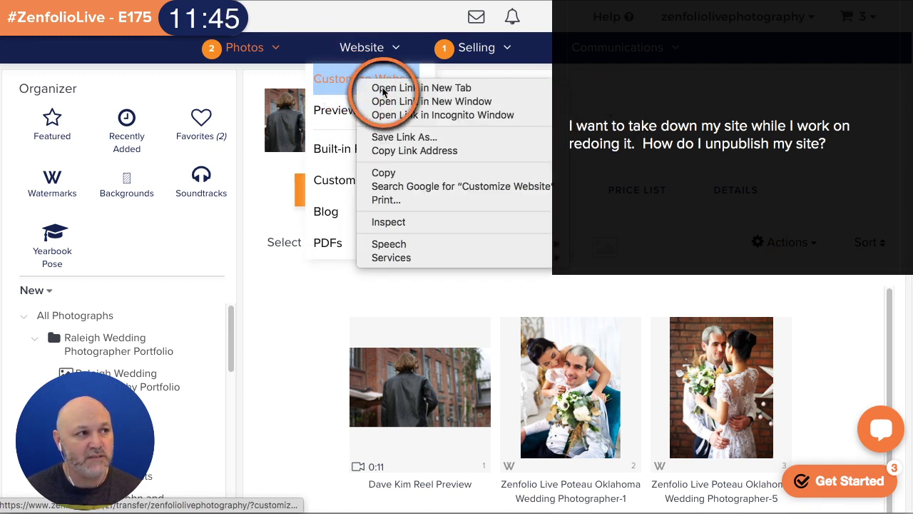
left_click(374, 88)
key("ctrl+Tab")
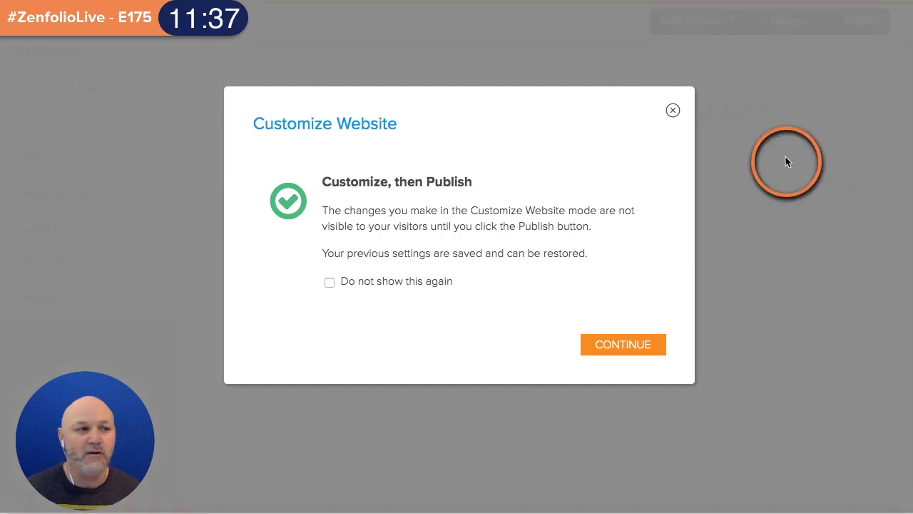
left_click(623, 345)
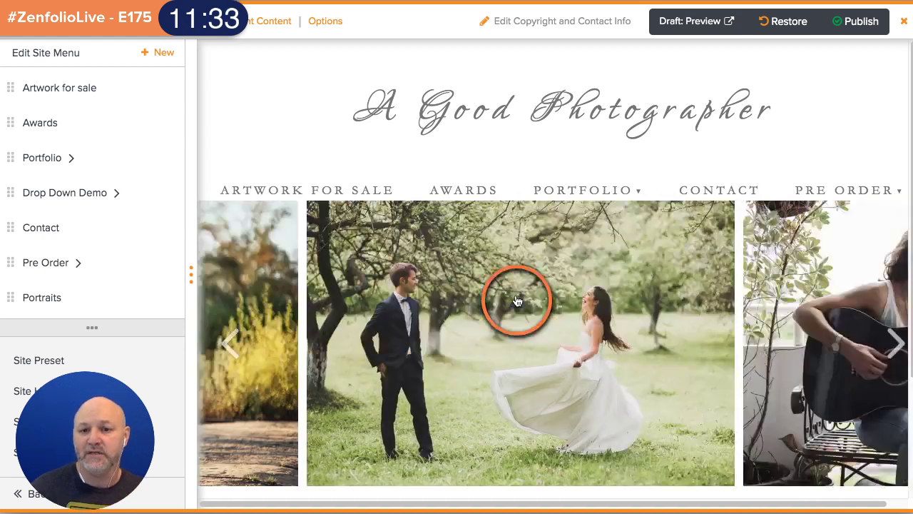
scroll(485, 207, "down", 3)
scroll(508, 436, "up", 3)
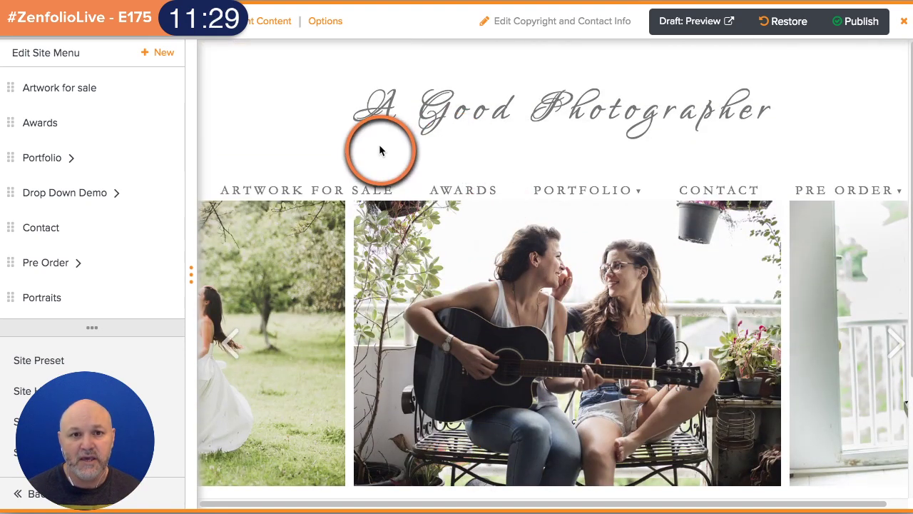
- In homepage Options, hide the page header, show the Home Page Menu, and apply
left_click(330, 21)
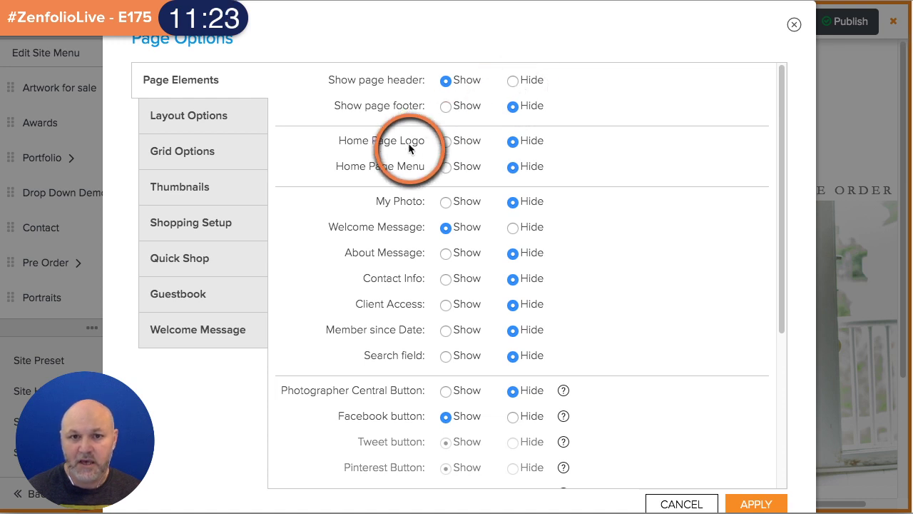
left_click(512, 81)
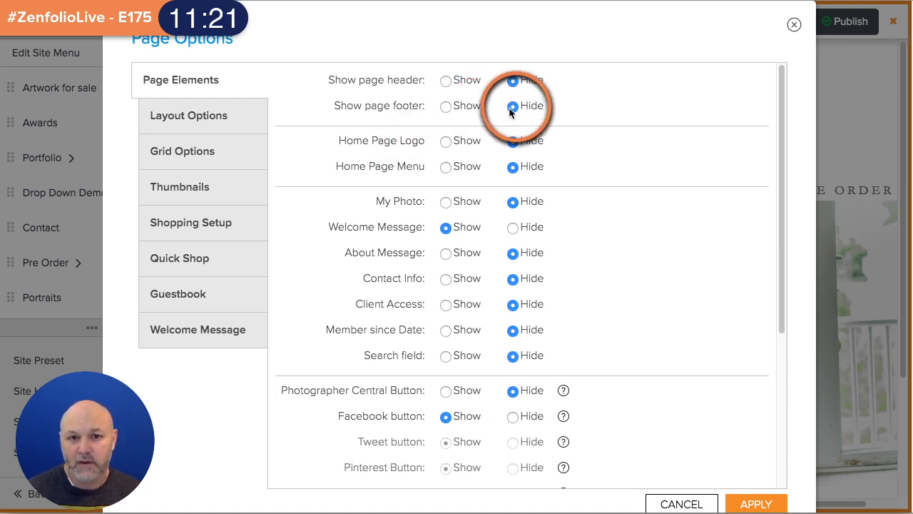
left_click(446, 168)
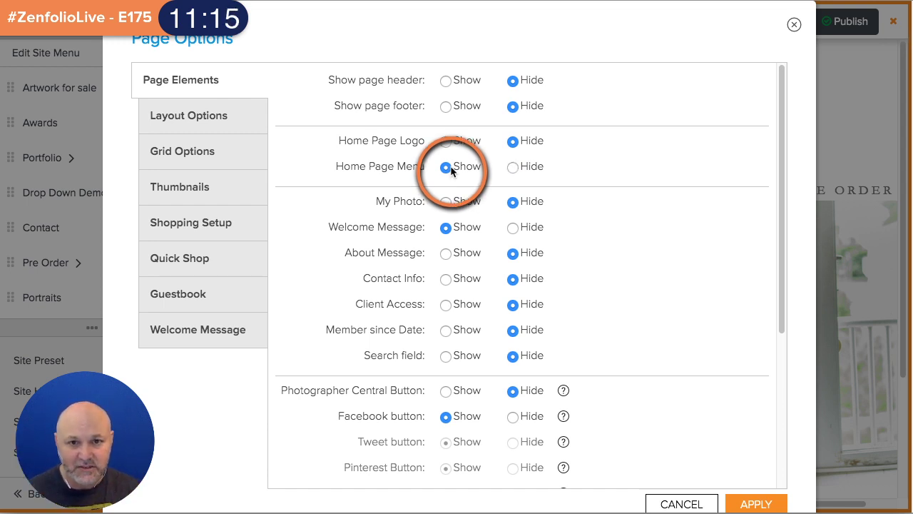
scroll(713, 214, "down", 3)
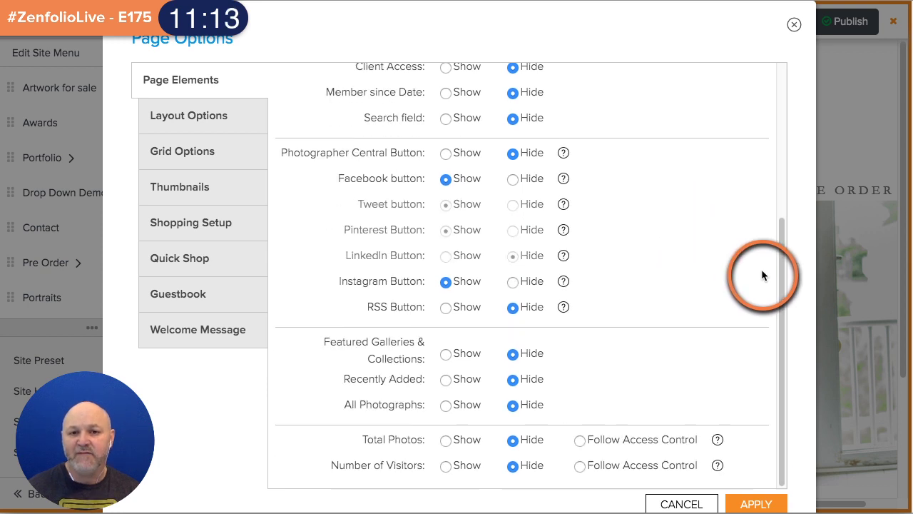
scroll(792, 385, "down", 1)
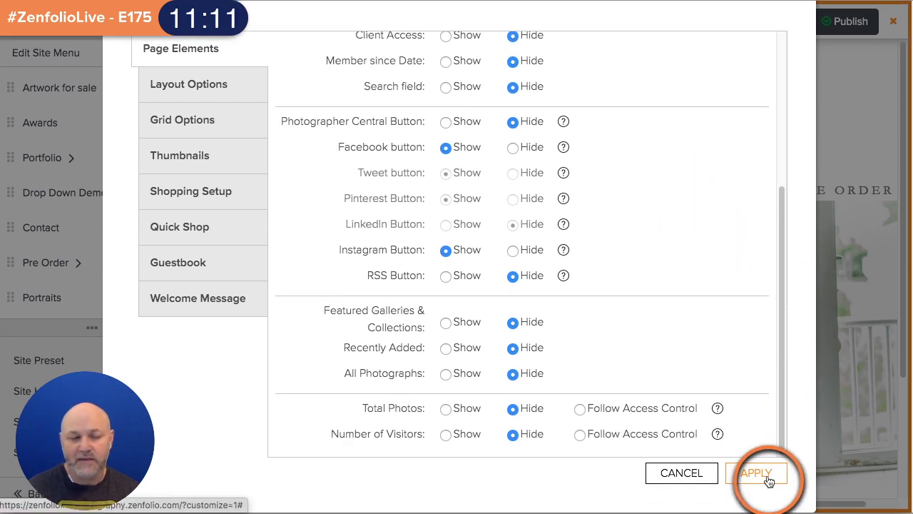
left_click(767, 476)
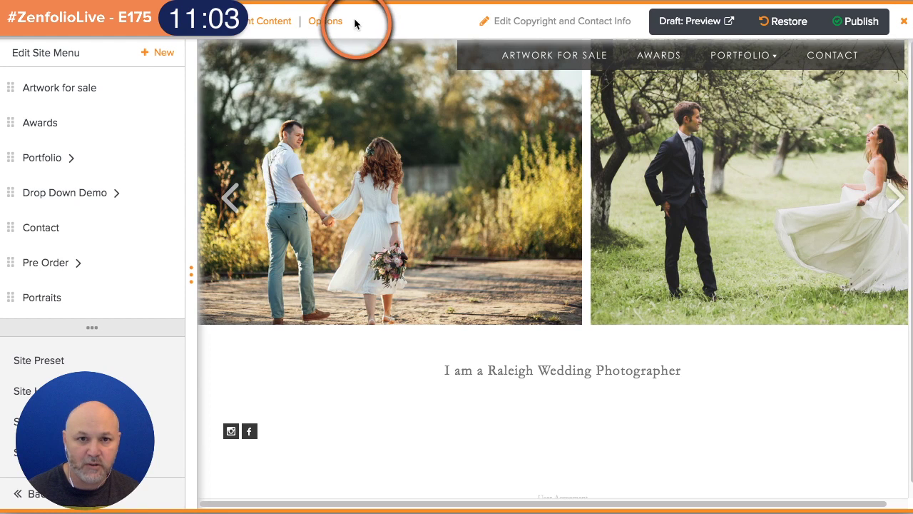
- Hide the Home Page Menu and show the Home Page Logo, apply, then reopen the page options
left_click(335, 22)
left_click(478, 169)
left_click(508, 165)
left_click(467, 140)
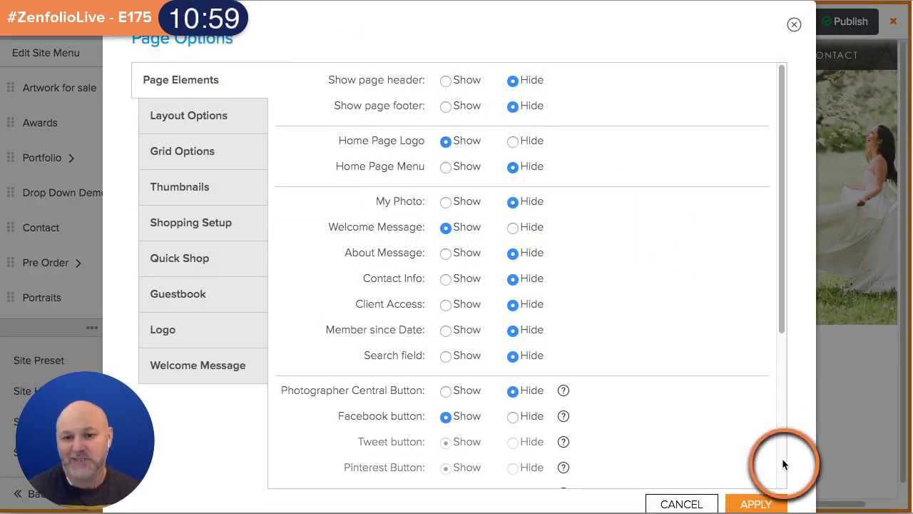
left_click(756, 503)
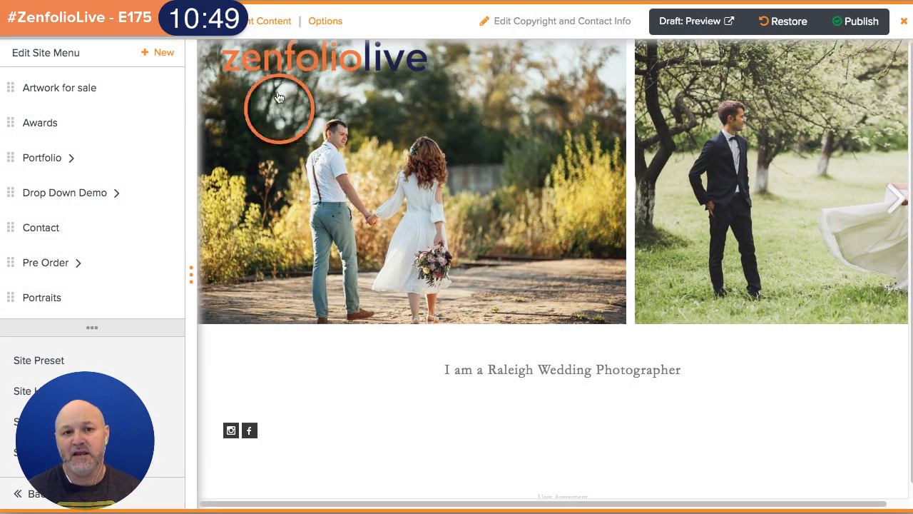
left_click(316, 24)
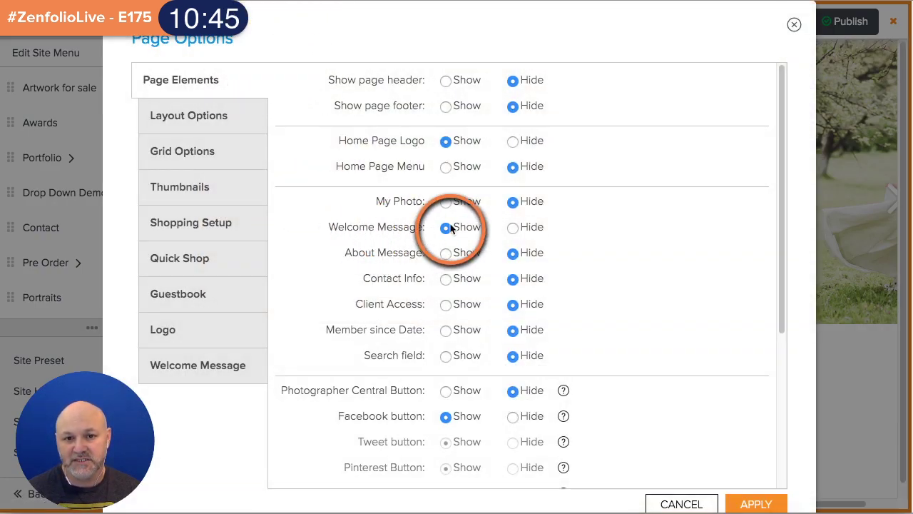
left_click(203, 367)
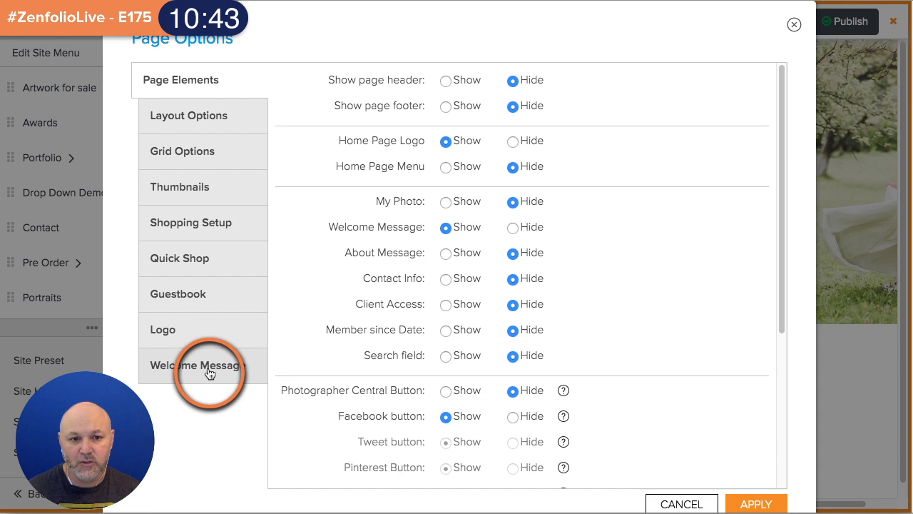
- Replace the welcome message with 'My Site is under construction come back later!' and apply
left_click(527, 259)
left_click(326, 216)
left_click_drag(326, 216, 282, 205)
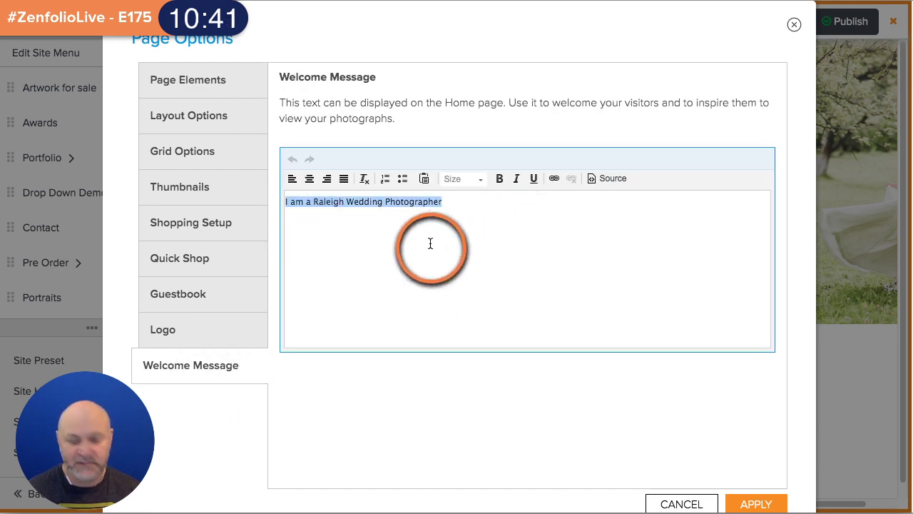
type("My S")
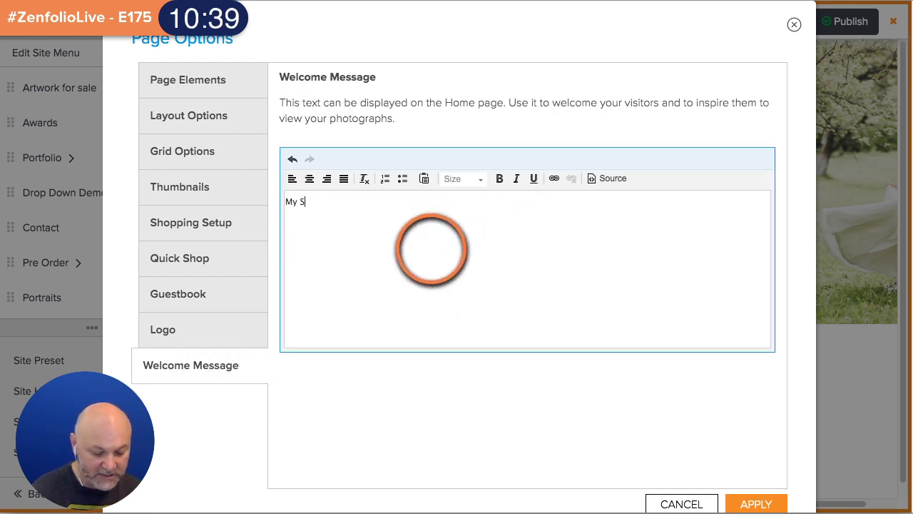
type("ite is")
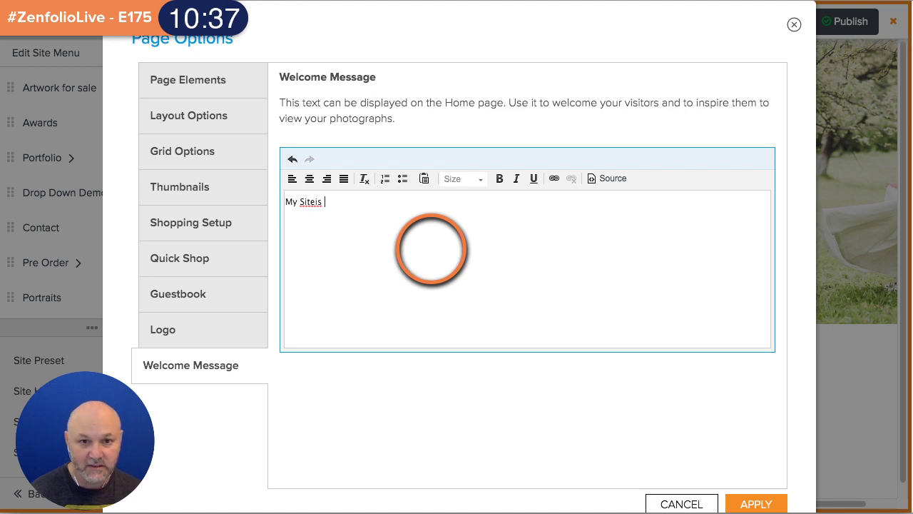
type(" un")
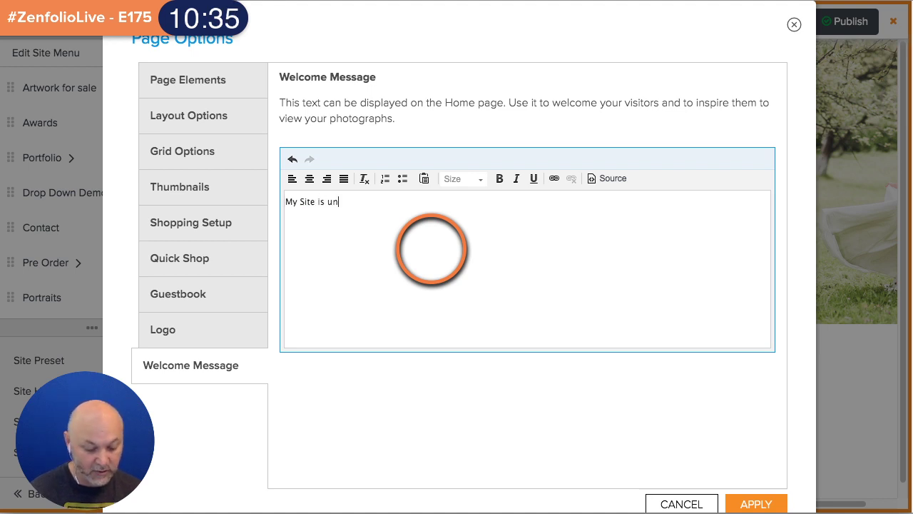
type("der constru")
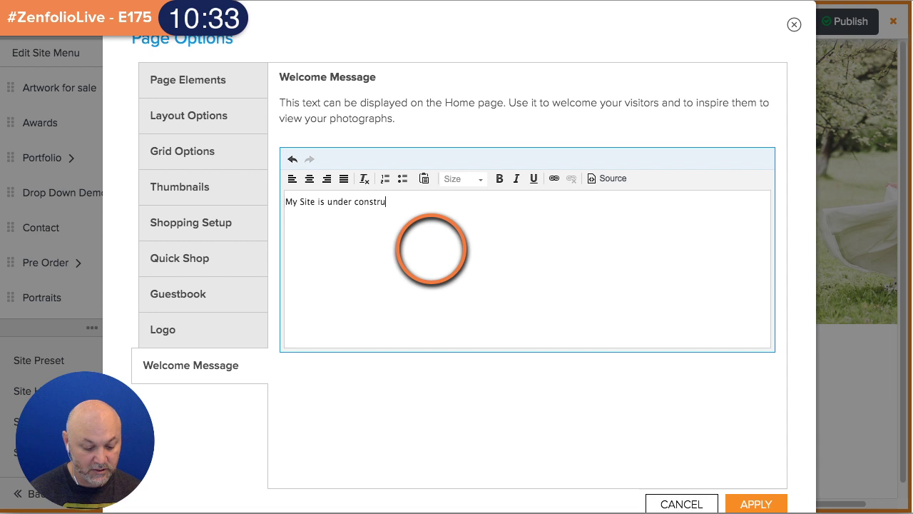
type("ction come back later!")
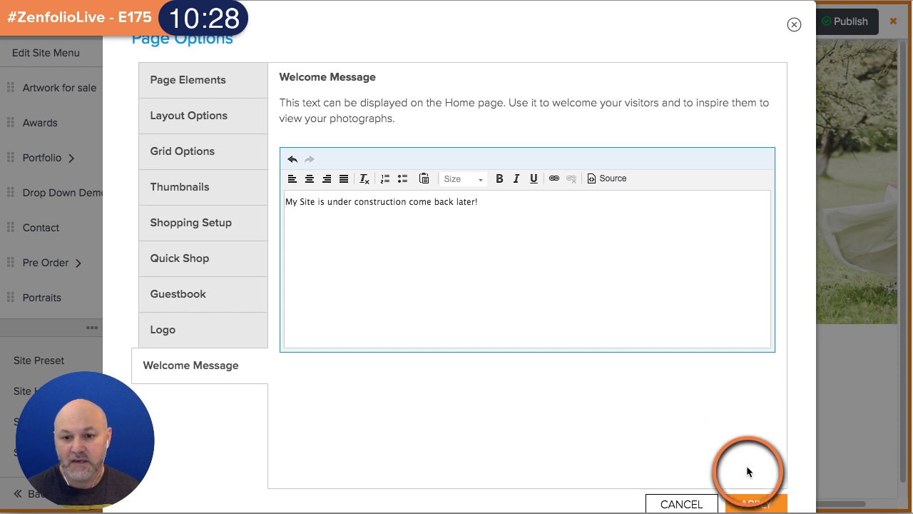
left_click(755, 502)
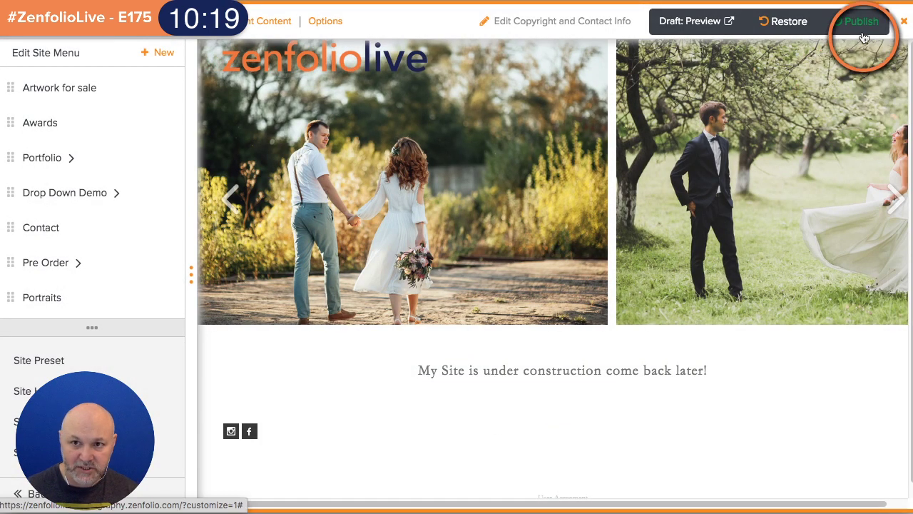
- Publish the homepage changes with YES, PUBLISH CHANGES and return to the organizer tab
left_click(861, 22)
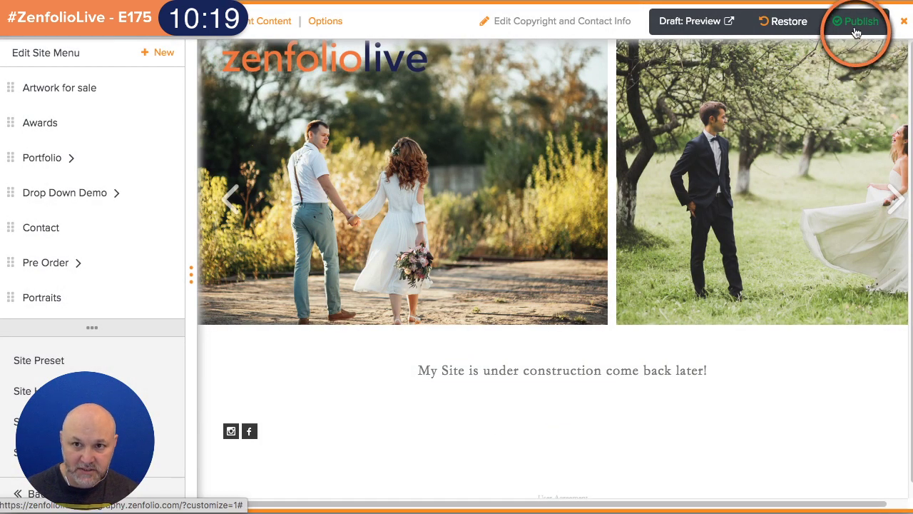
left_click(607, 338)
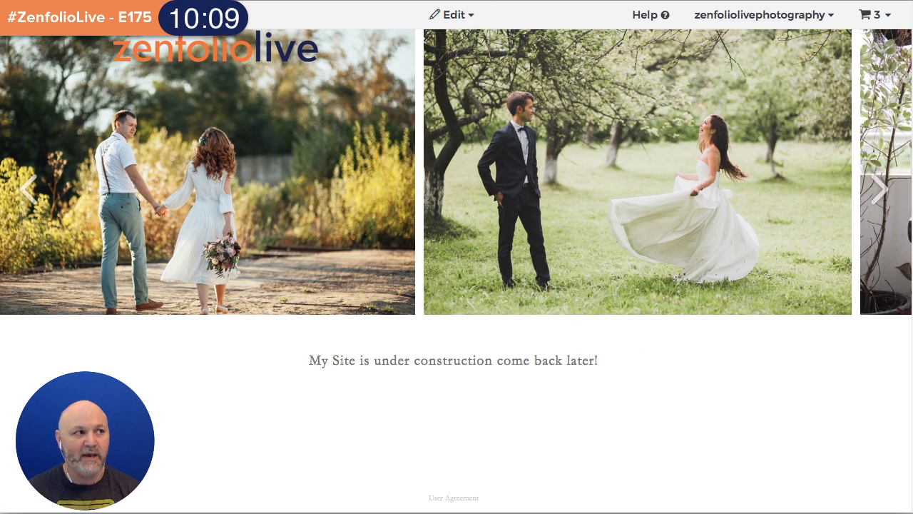
key("ctrl+shift+Tab")
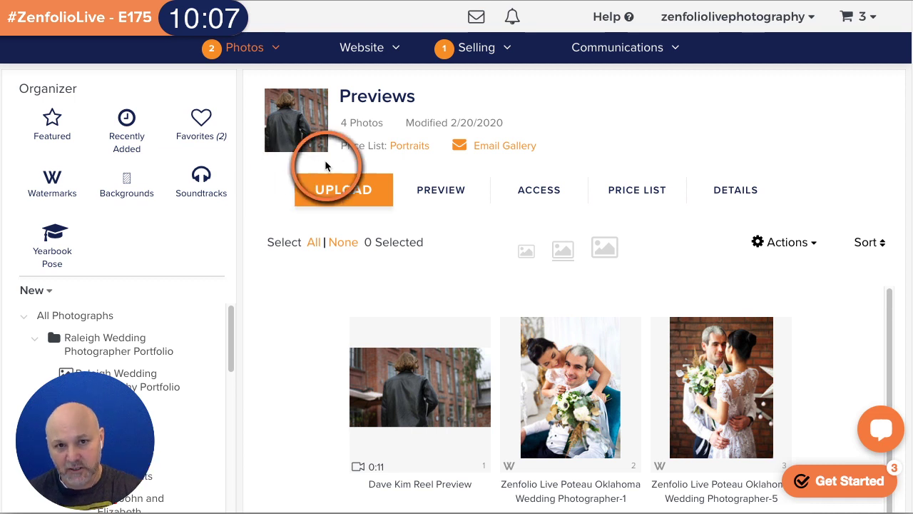
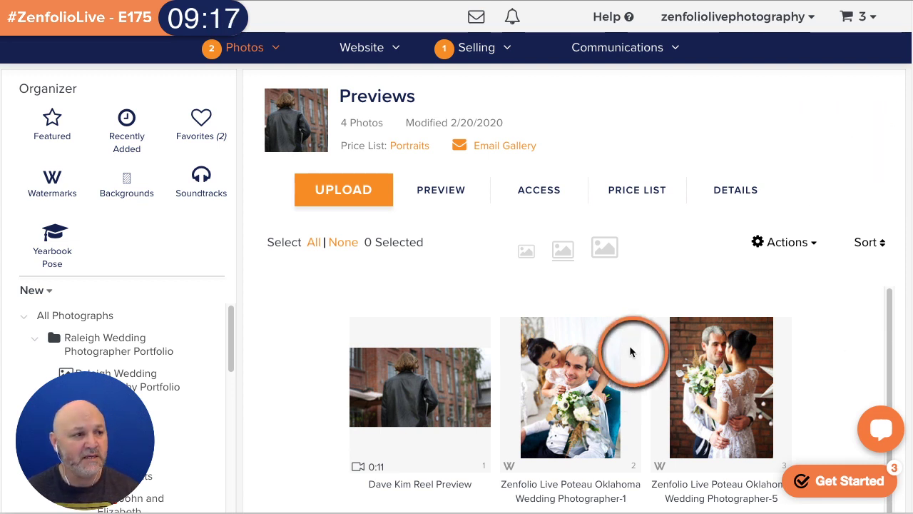
- Move the Website Assets folder ahead of Clients, then open the Raleigh Wedding Photography Portfolio gallery
left_click(133, 315)
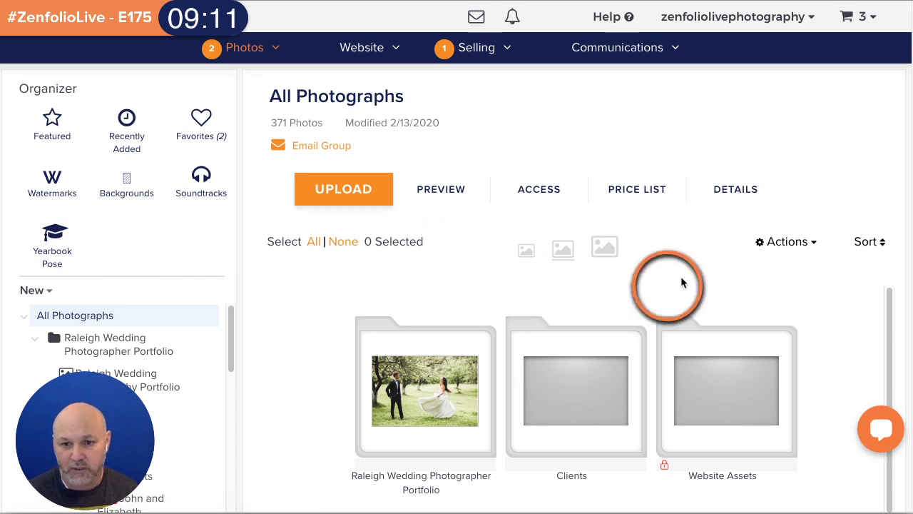
scroll(664, 224, "down", 3)
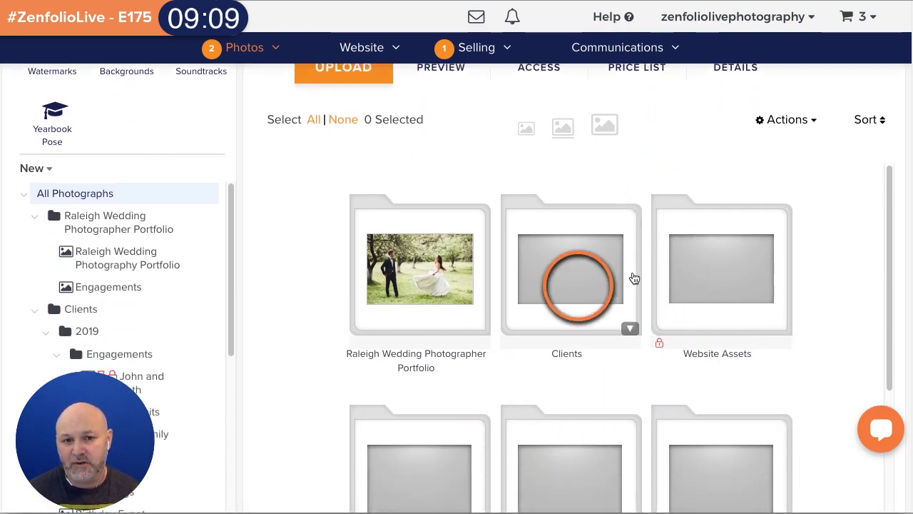
left_click_drag(579, 202, 406, 214)
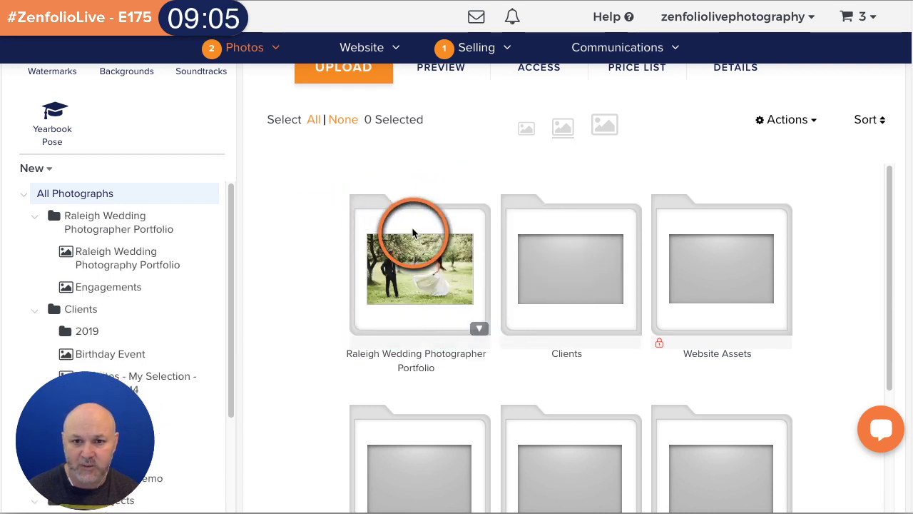
left_click_drag(693, 229, 536, 226)
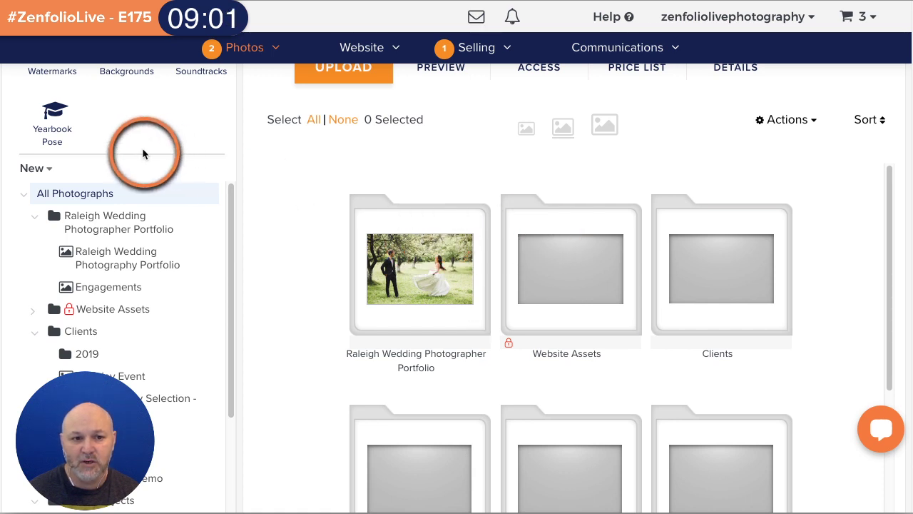
scroll(140, 217, "down", 4)
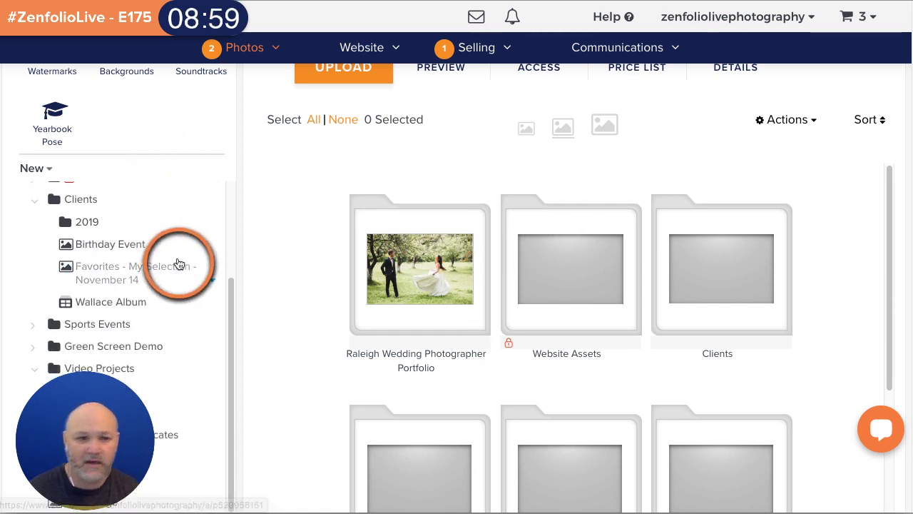
scroll(179, 261, "up", 2)
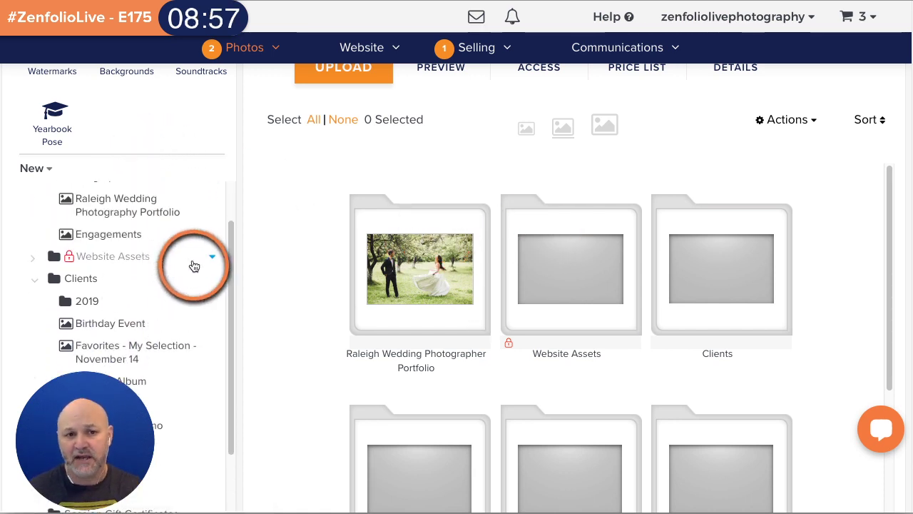
scroll(190, 264, "up", 1)
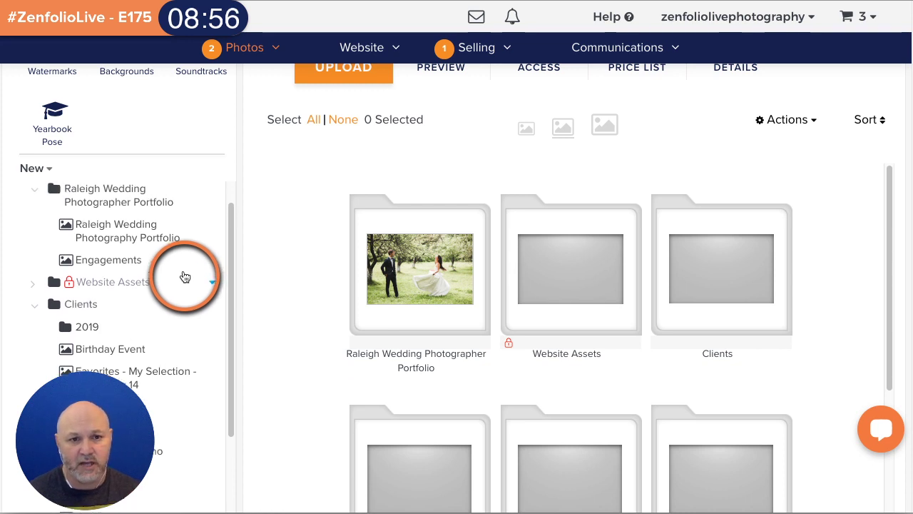
left_click(110, 231)
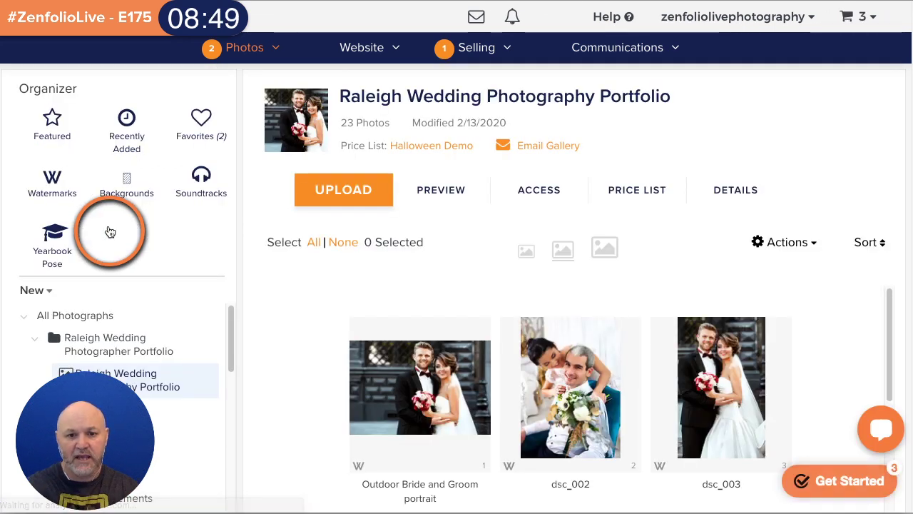
- Reorder the portfolio photos so dsc_003 is second and the car photo dsc_006 third
scroll(677, 153, "down", 3)
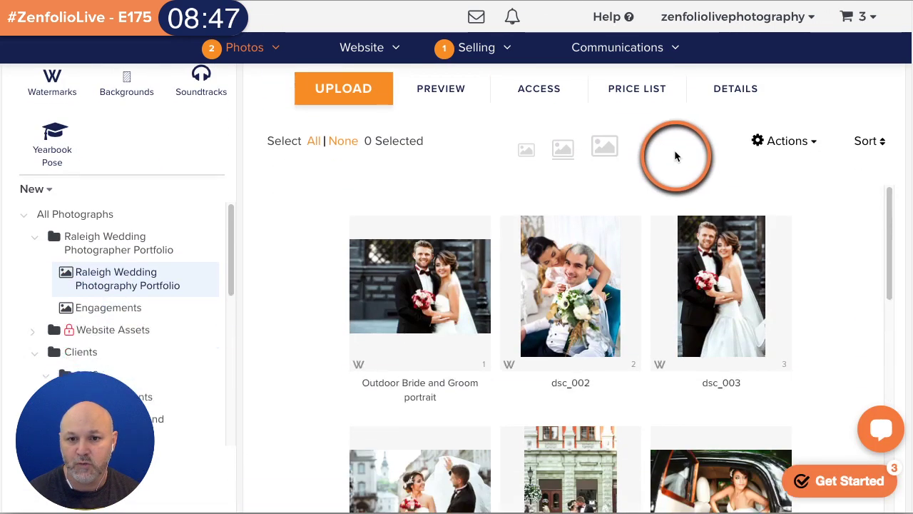
left_click_drag(752, 238, 560, 254)
left_click_drag(438, 478, 759, 236)
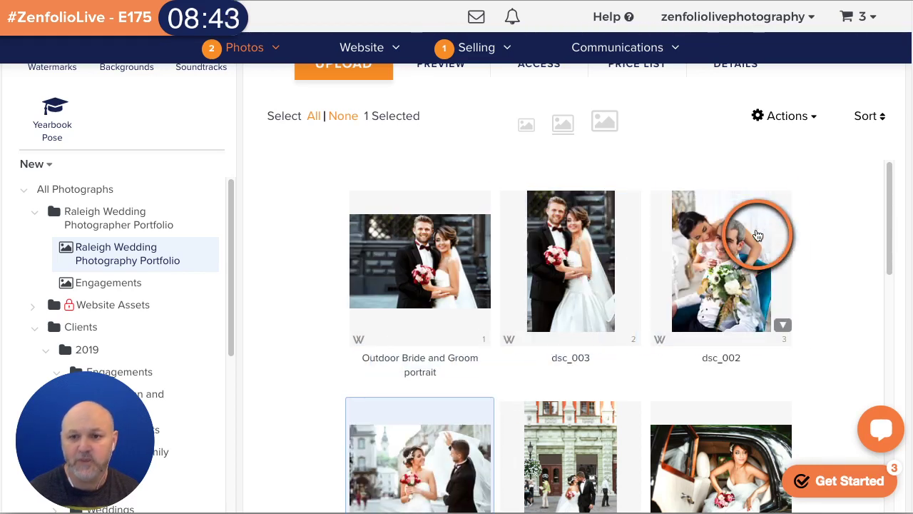
left_click_drag(669, 489, 651, 273)
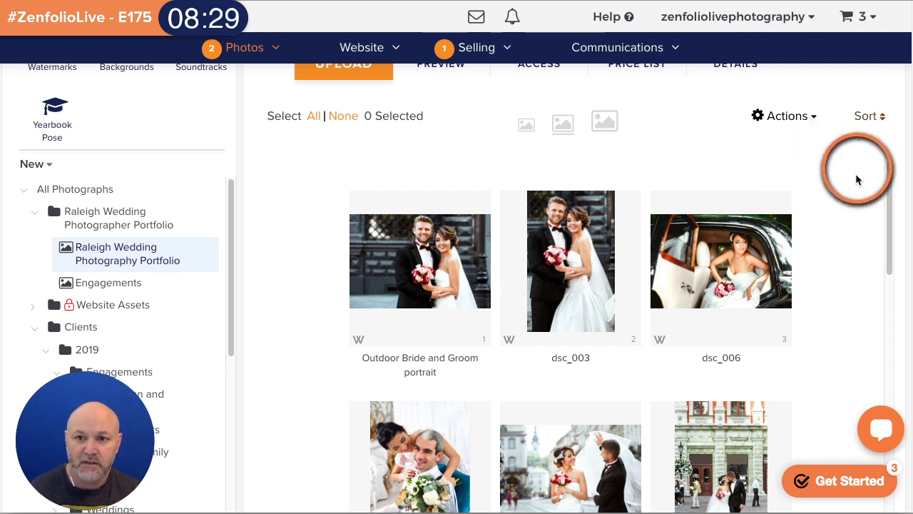
scroll(859, 147, "up", 2)
- Sort the gallery photos by Date Taken, then re-sort them by File Name
left_click(874, 190)
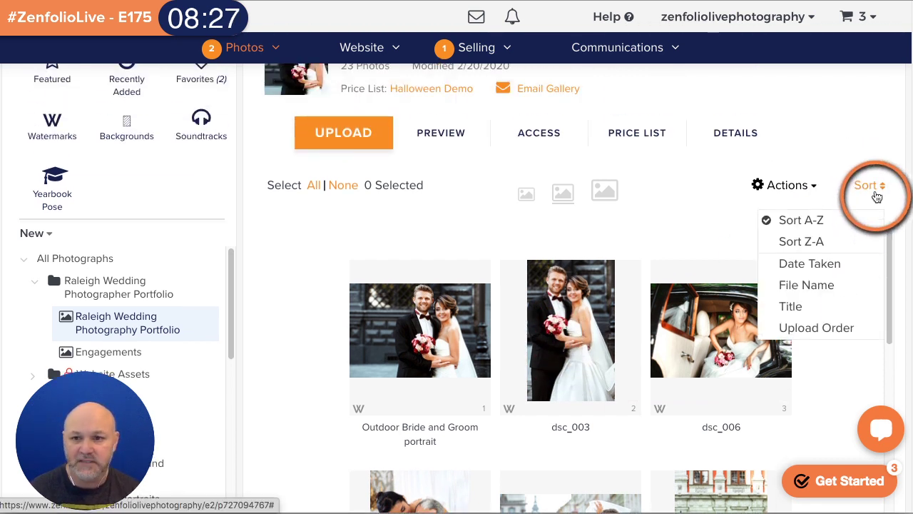
left_click(818, 263)
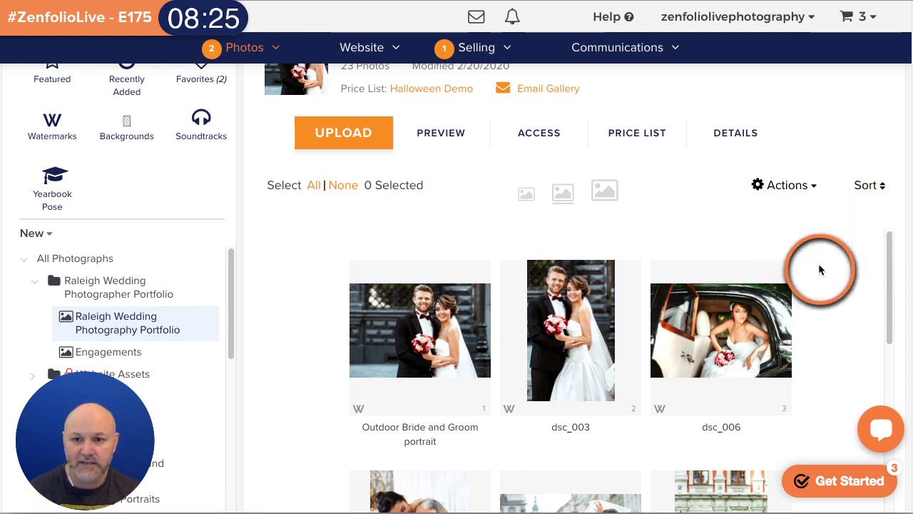
left_click(867, 186)
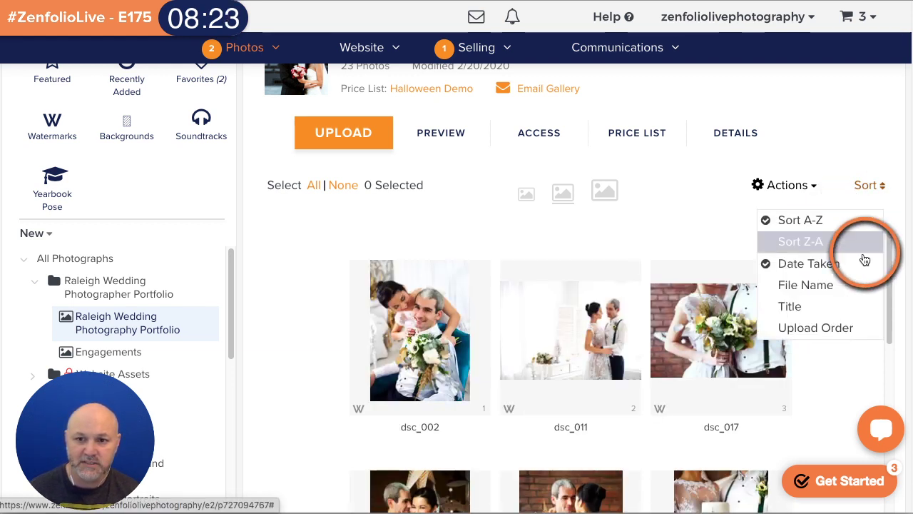
left_click(828, 293)
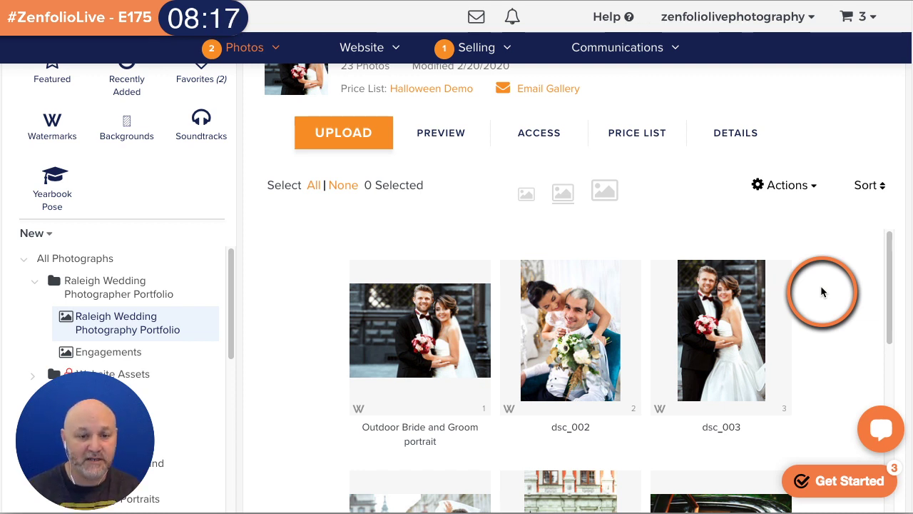
scroll(879, 102, "up", 1)
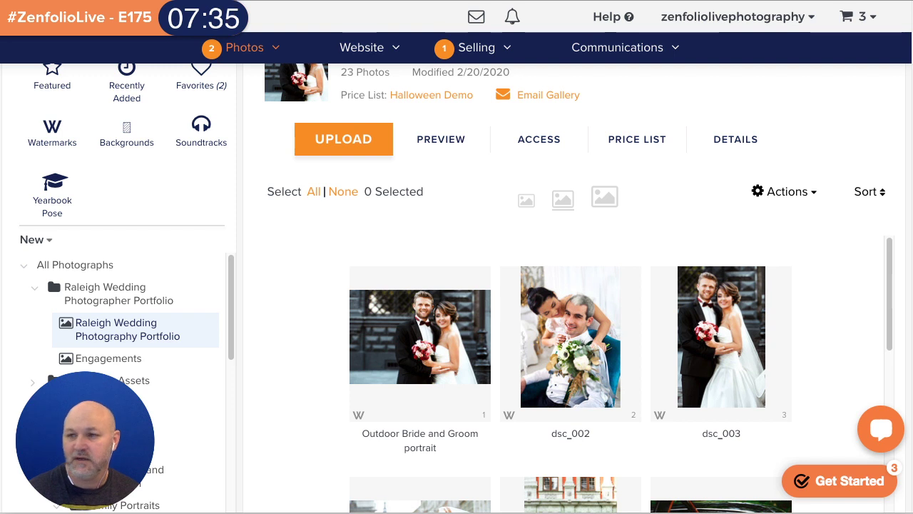
- Go to the Website Blog page and bring up the Import dialog for an RSS or Atom feed
mouse_move(368, 48)
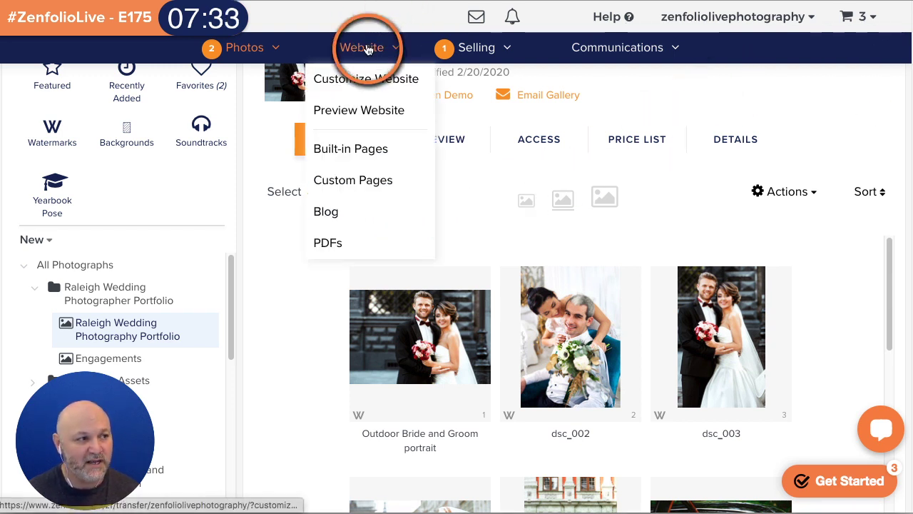
left_click(346, 212)
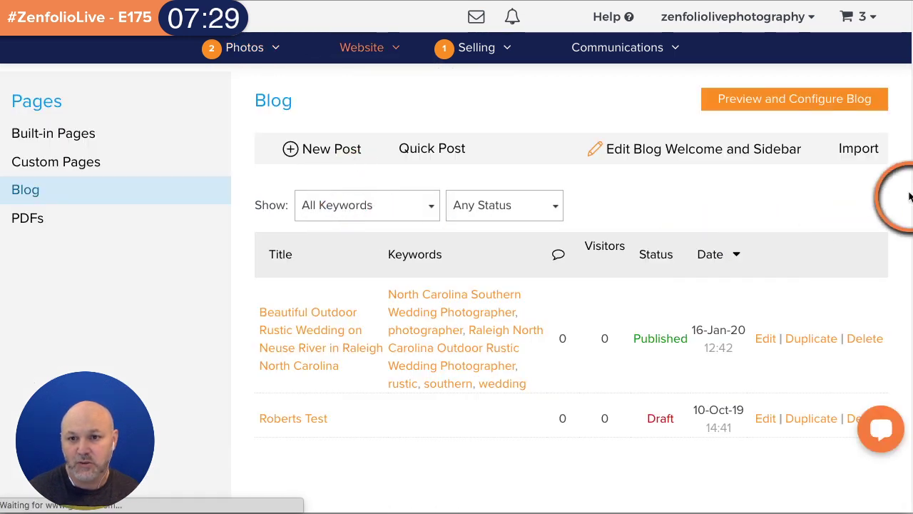
left_click(856, 149)
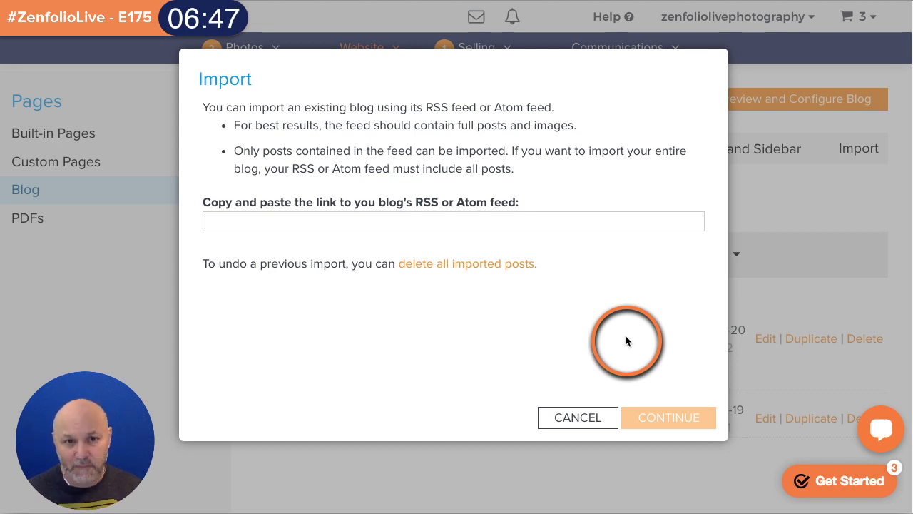
- Cancel the blog Import dialog, reopen it with an empty feed link field, and cancel again
left_click(577, 417)
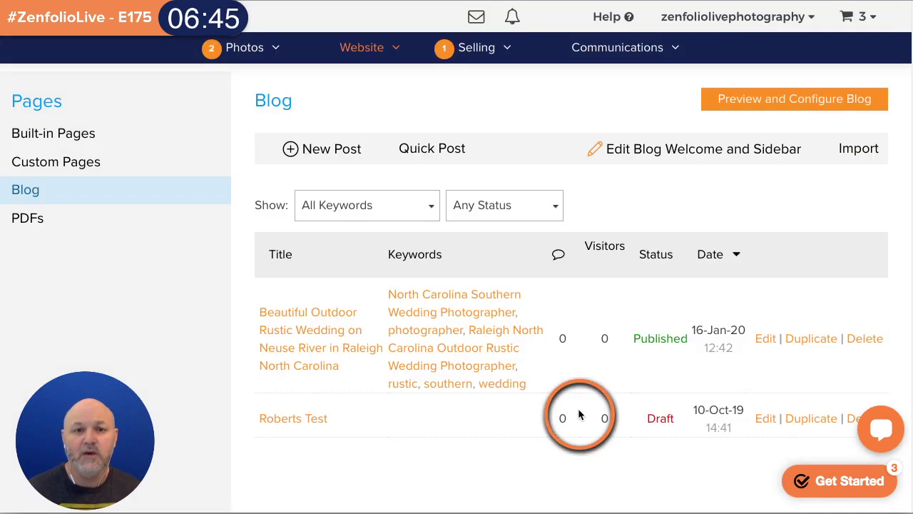
left_click(387, 46)
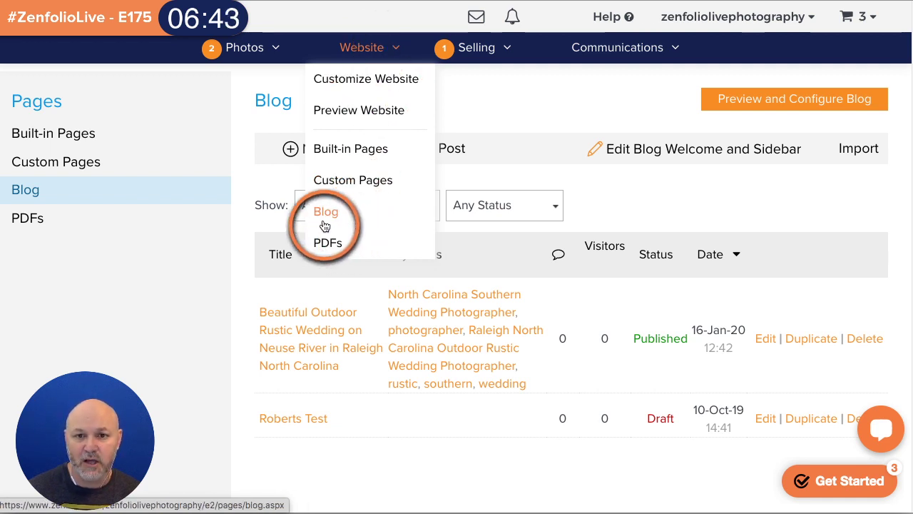
left_click(859, 148)
left_click(285, 222)
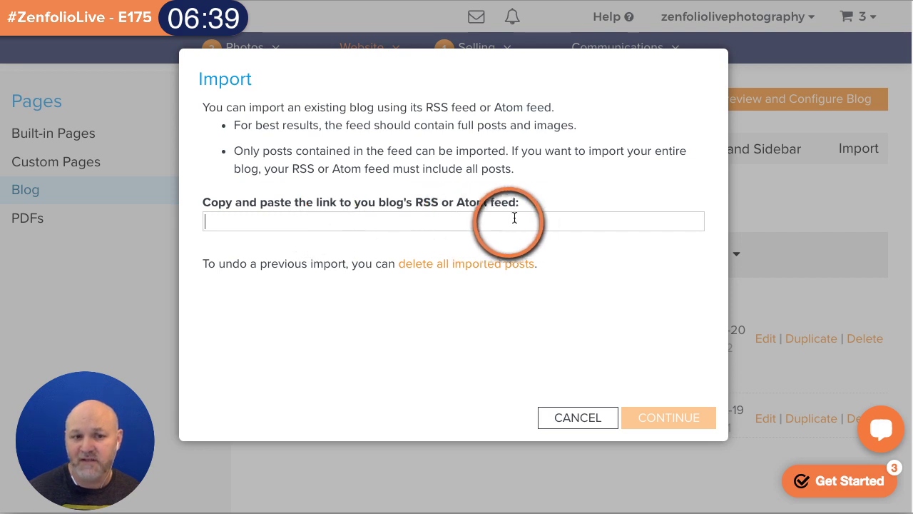
left_click(561, 423)
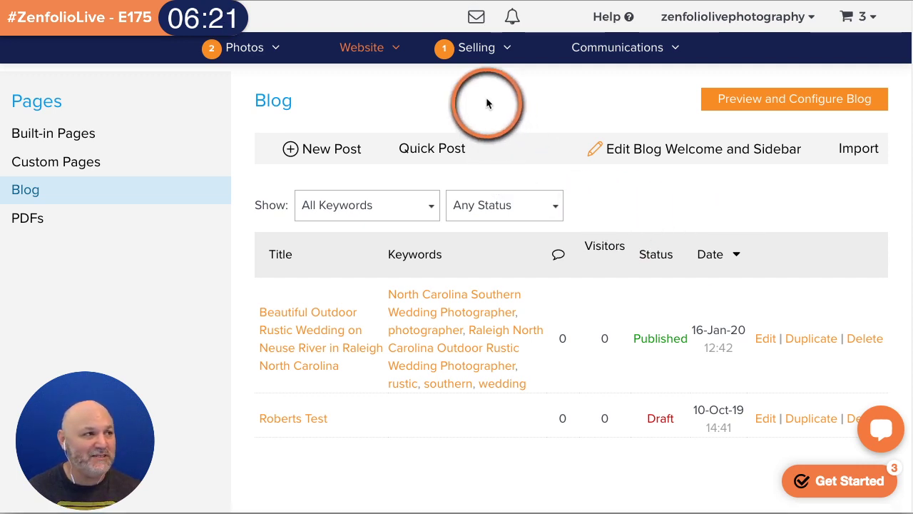
mouse_move(249, 47)
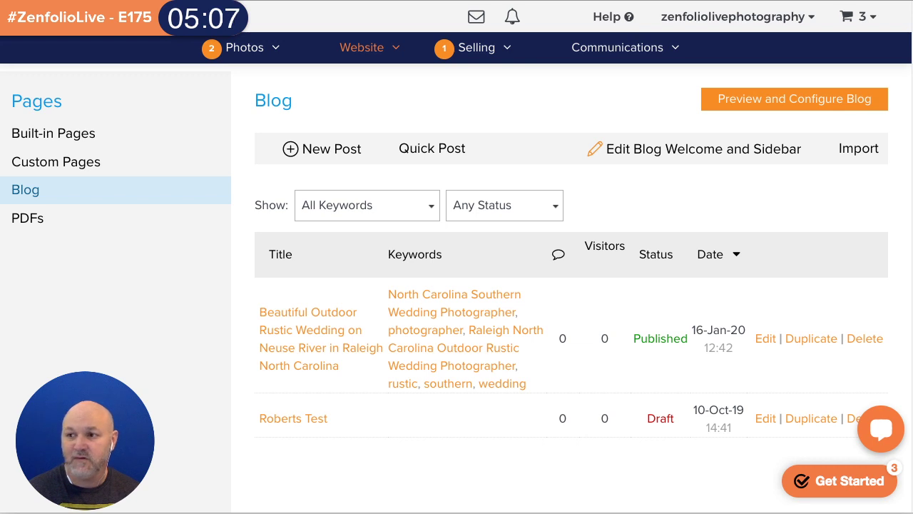
- Open Customize Website in a new browser tab and dismiss the publish notice with CONTINUE
mouse_move(365, 54)
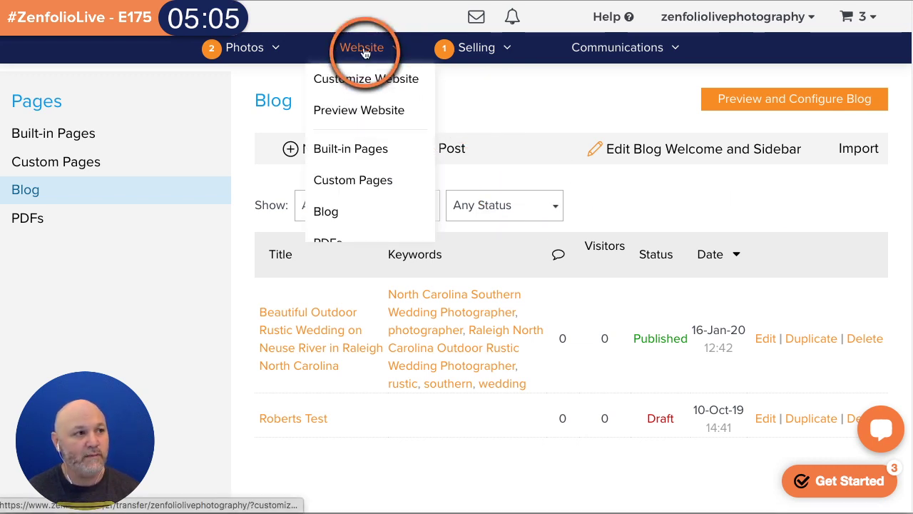
right_click(348, 78)
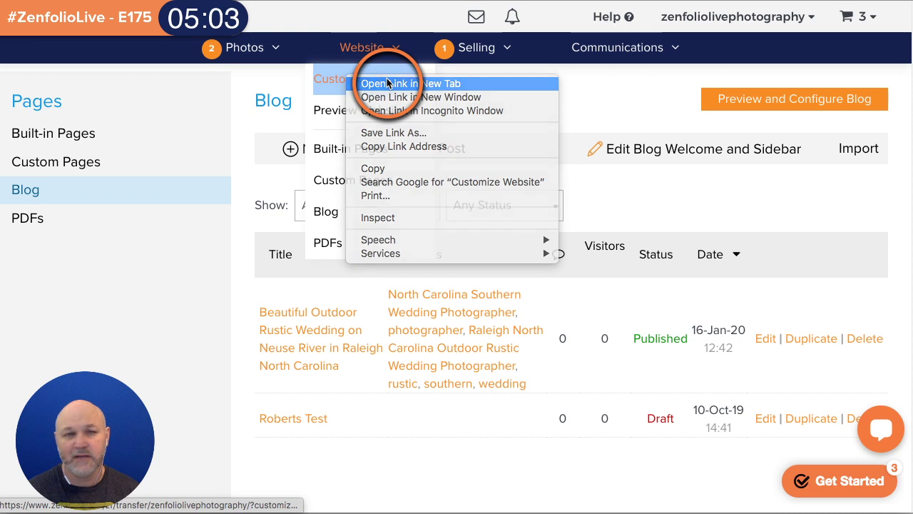
left_click(387, 84)
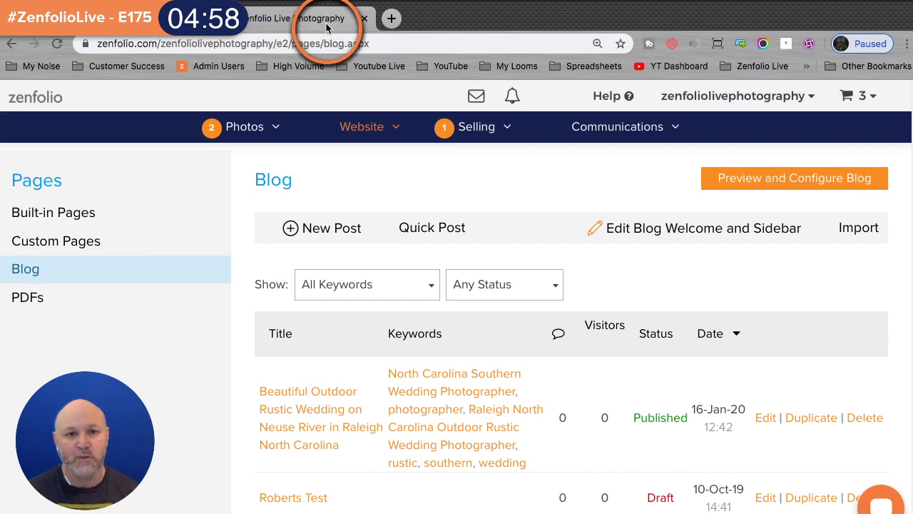
left_click(322, 24)
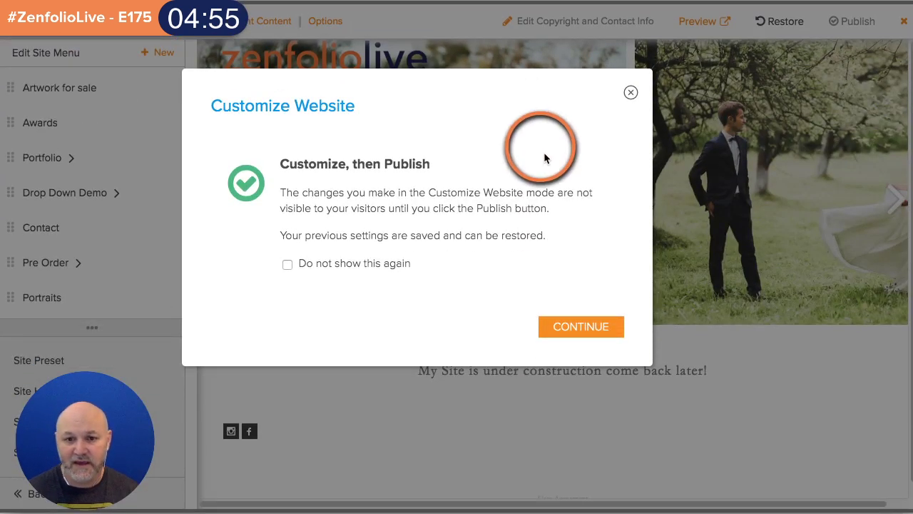
left_click(581, 406)
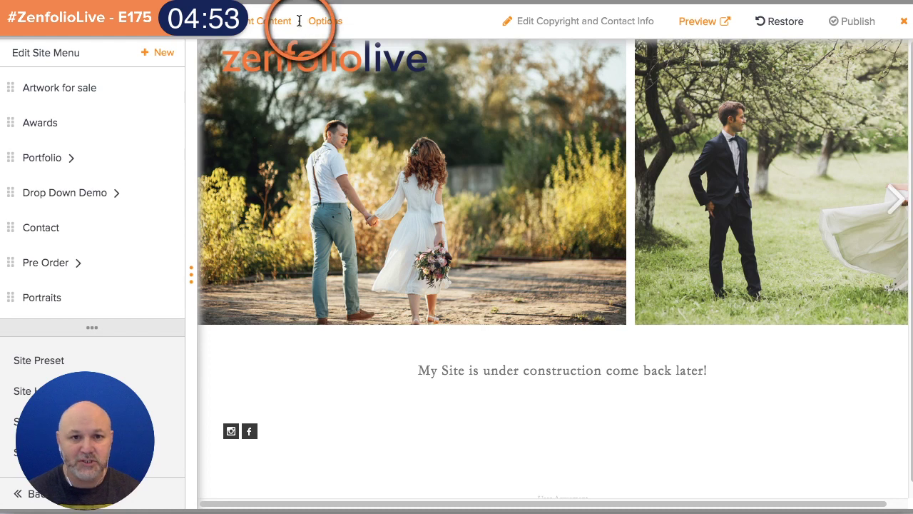
- Set the page header, page footer and home page menu to Show in Page Options, and apply
left_click(325, 22)
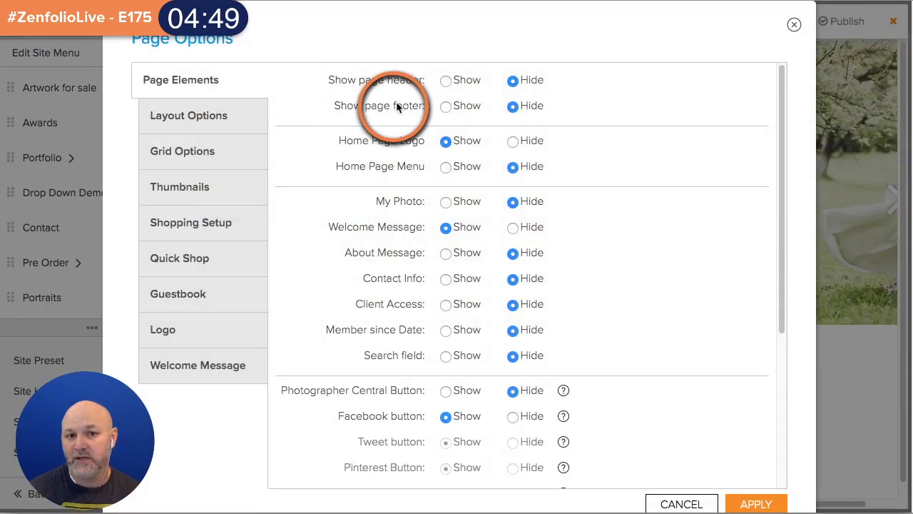
left_click(446, 80)
left_click(446, 106)
left_click(446, 166)
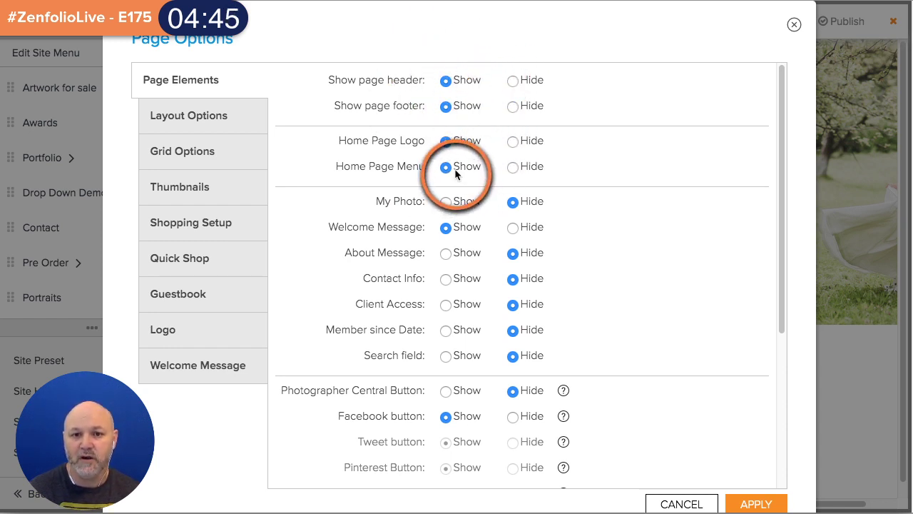
left_click(744, 502)
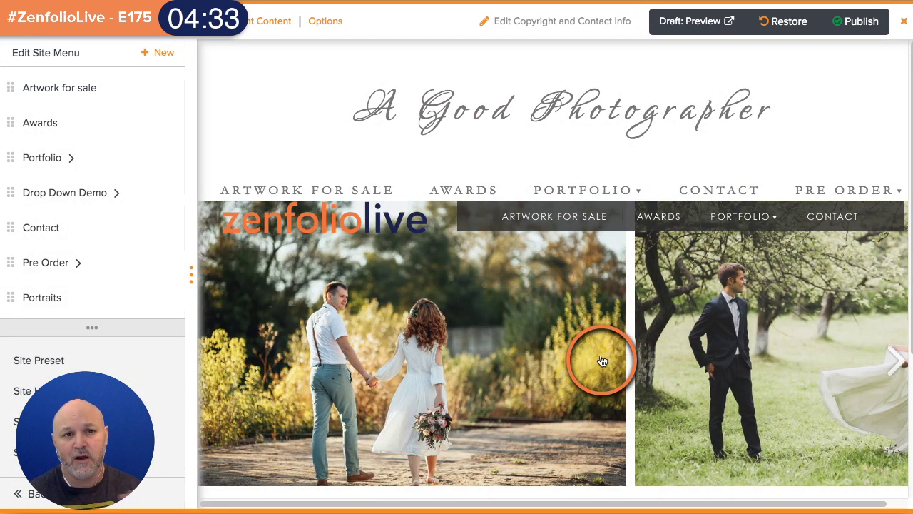
scroll(785, 164, "down", 5)
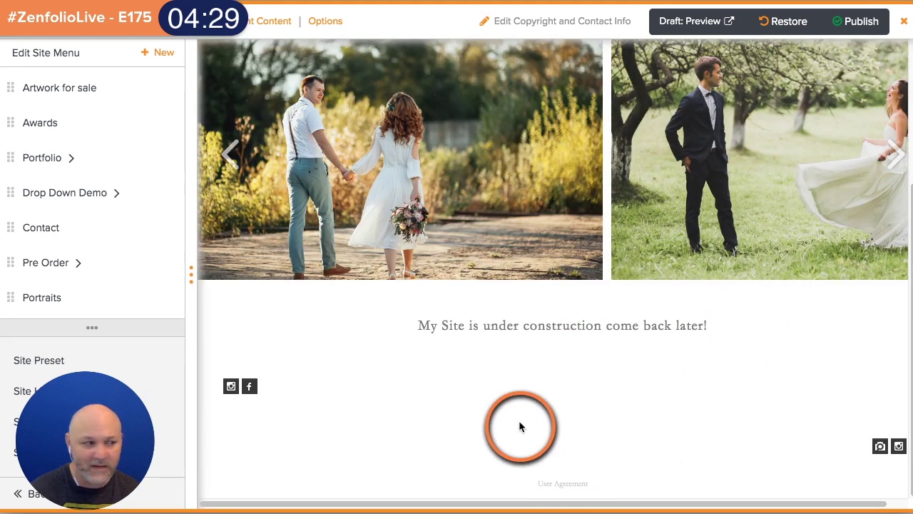
scroll(565, 409, "up", 3)
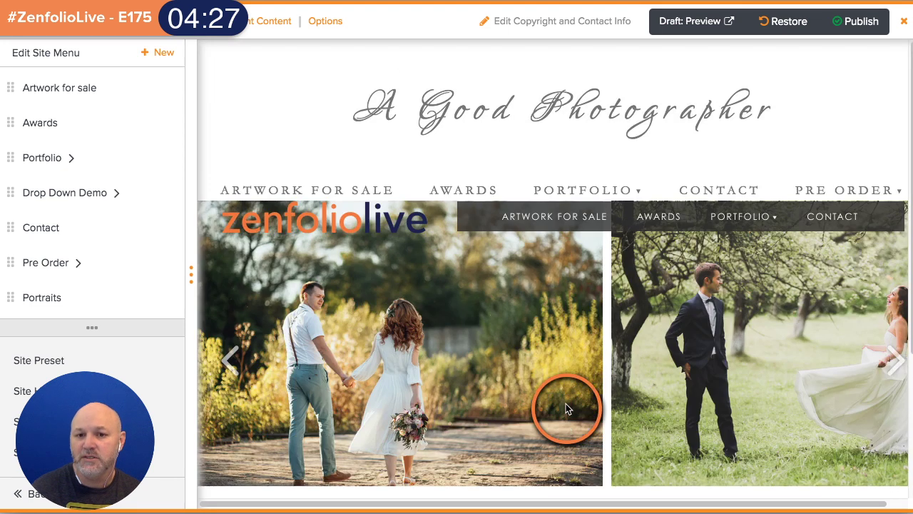
- Hide the home page menu and page footer again and apply
left_click(338, 32)
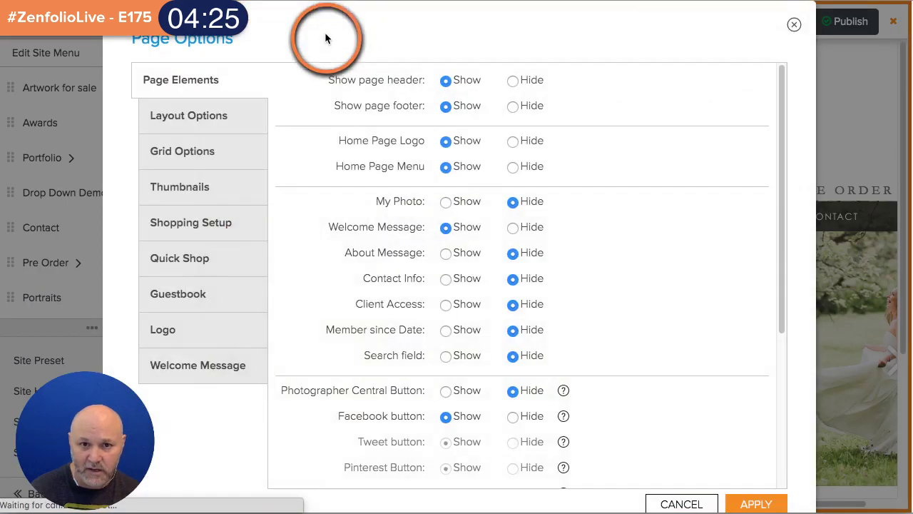
left_click(513, 167)
left_click(513, 106)
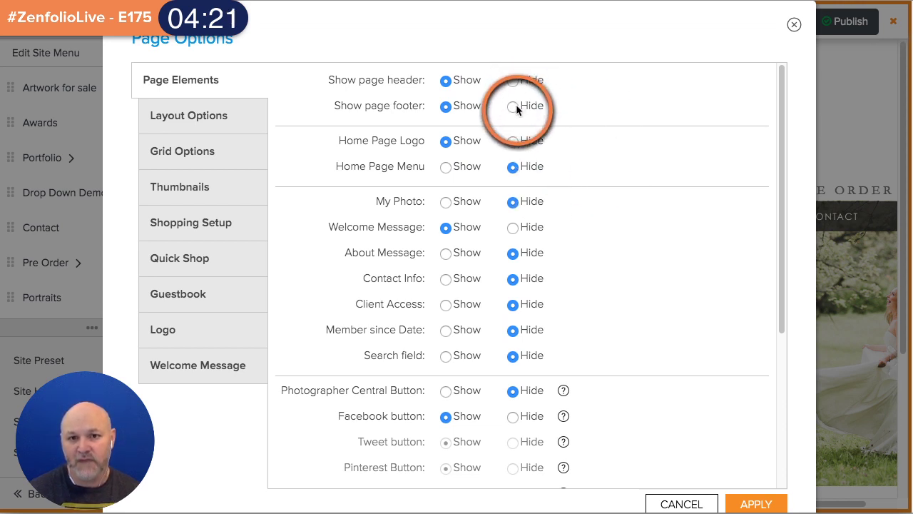
left_click(757, 504)
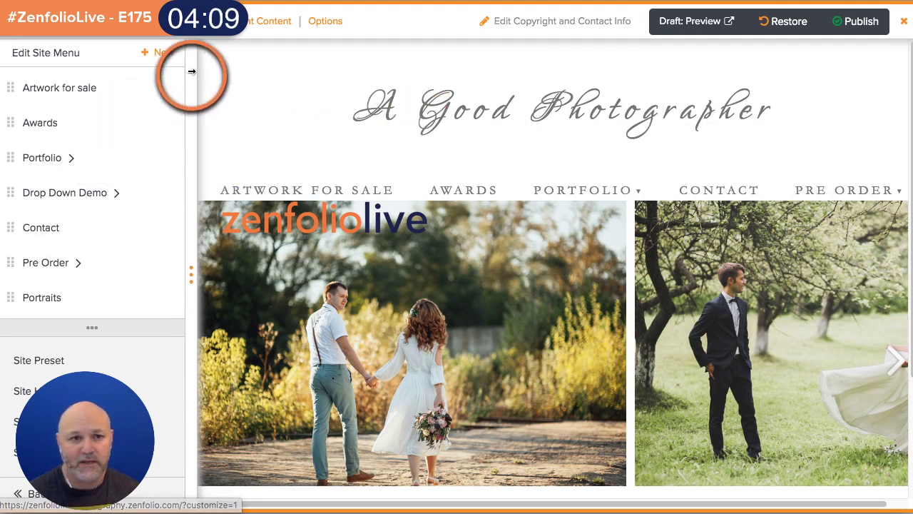
- Add an About item to the site menu set to Show Dropdown Menu
left_click(160, 52)
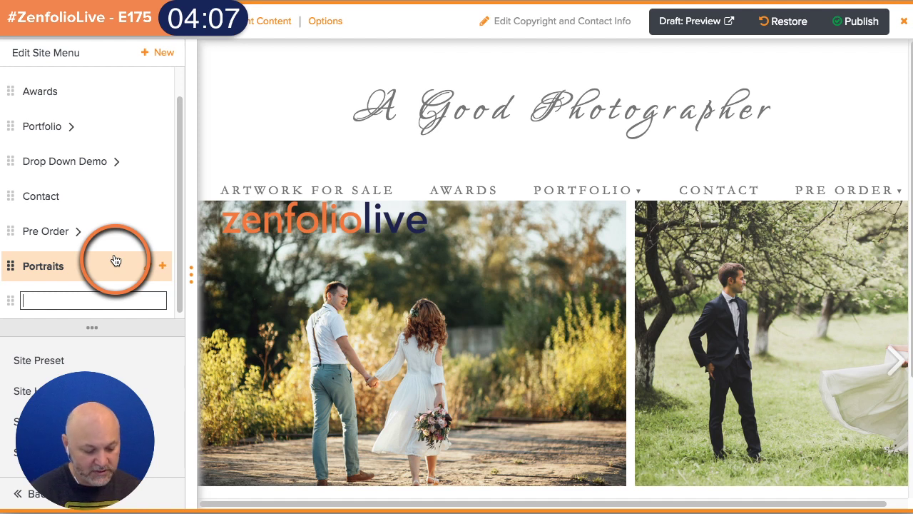
type("About")
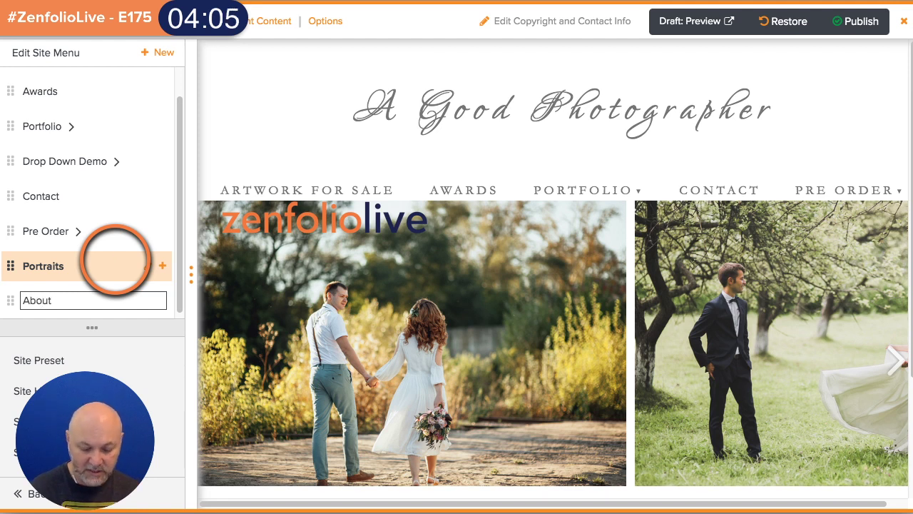
key("Return")
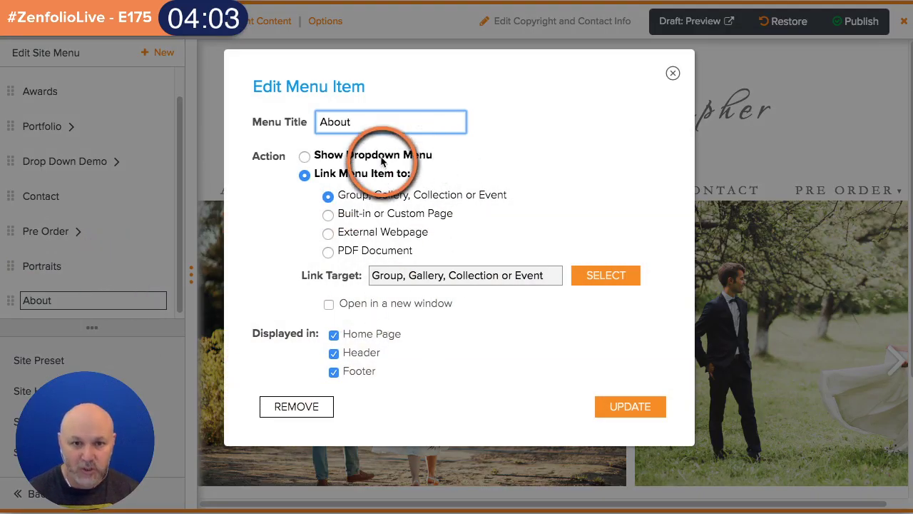
left_click(304, 155)
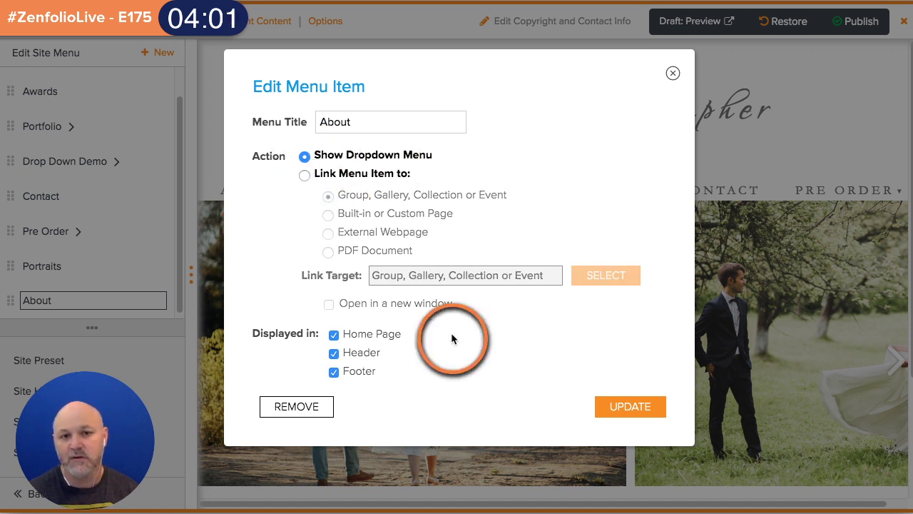
left_click(618, 404)
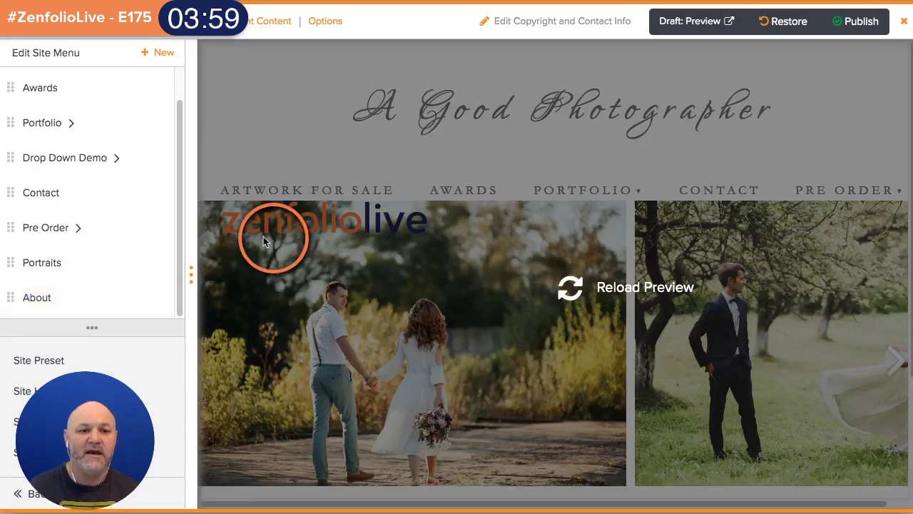
- Add an 'About Me' sub-item under About linked to the built-in About page
mouse_move(77, 300)
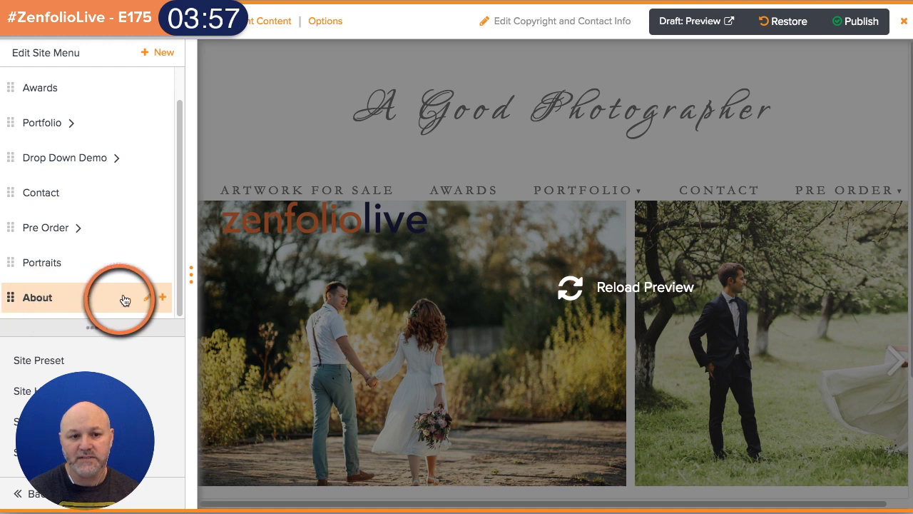
left_click(161, 297)
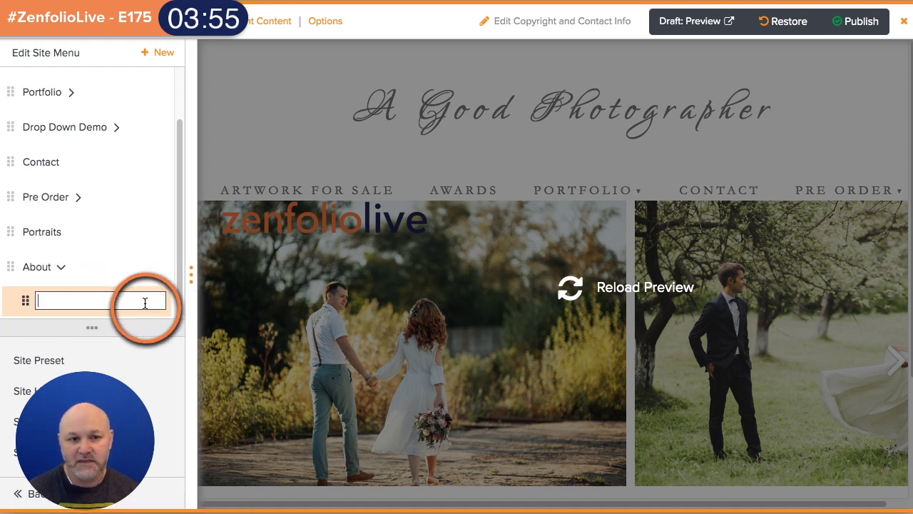
type("Abou")
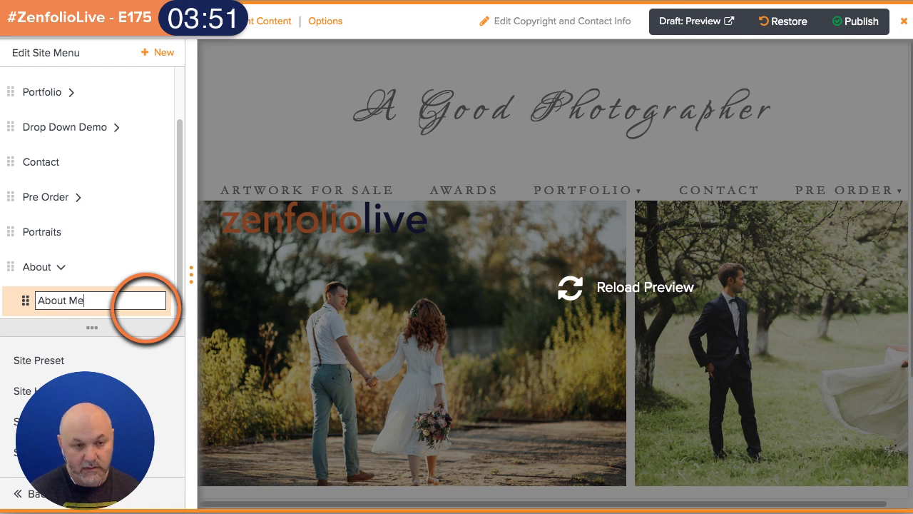
type("t Me")
key("Return")
left_click(362, 213)
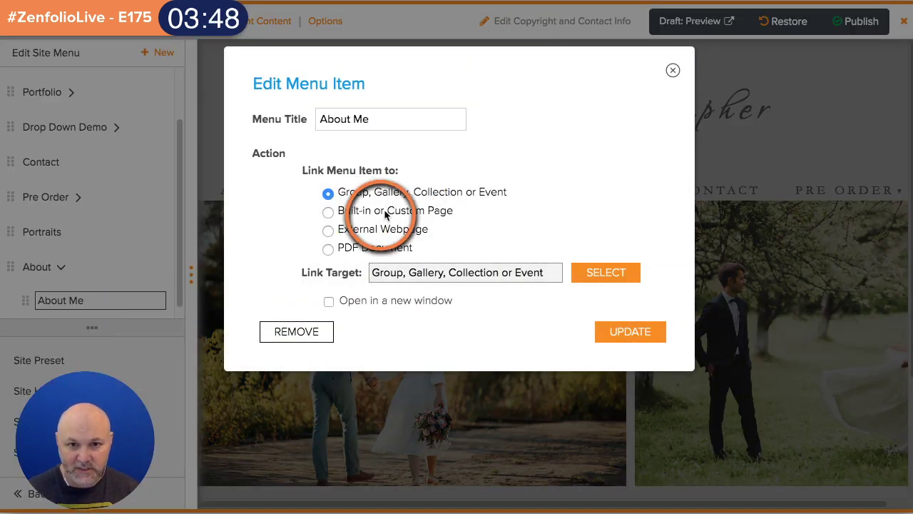
left_click(329, 214)
left_click(468, 280)
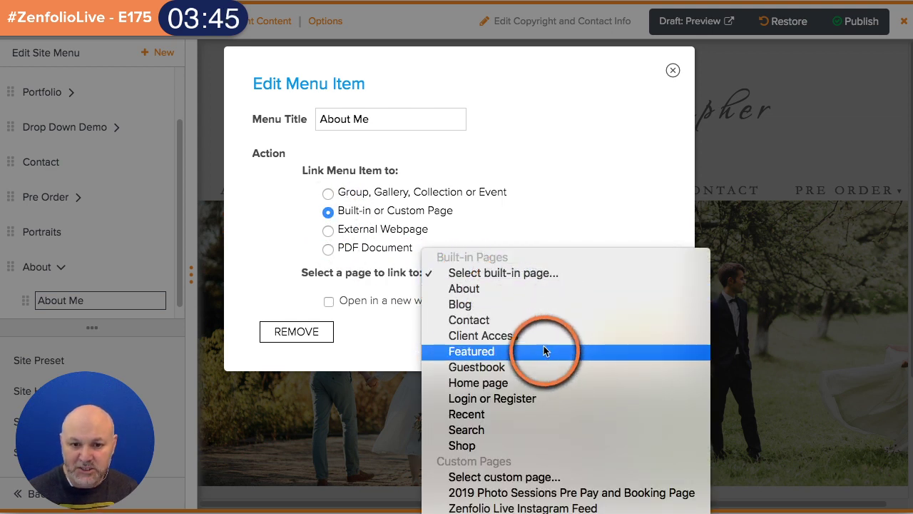
left_click(585, 288)
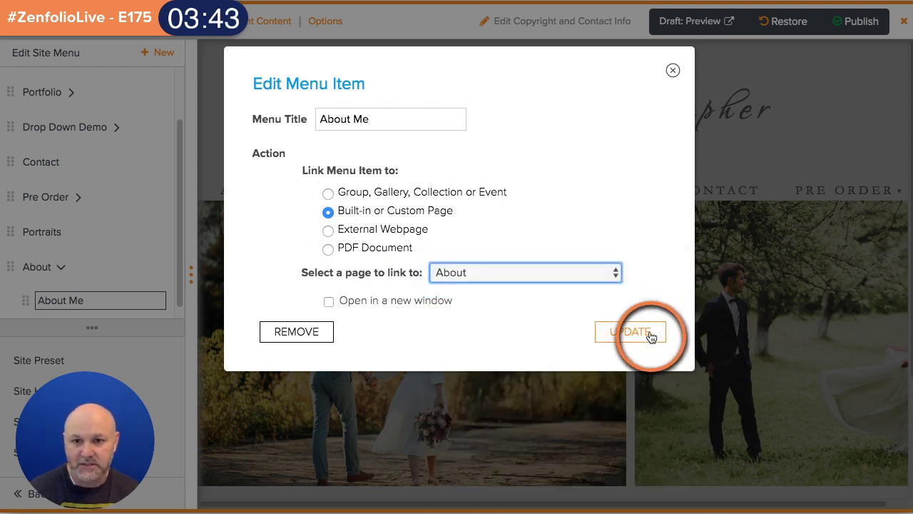
left_click(630, 332)
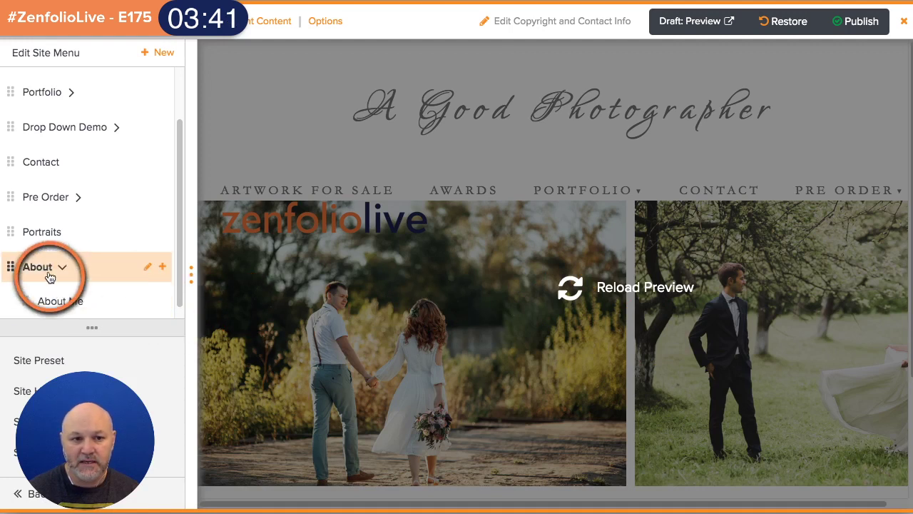
left_click(162, 266)
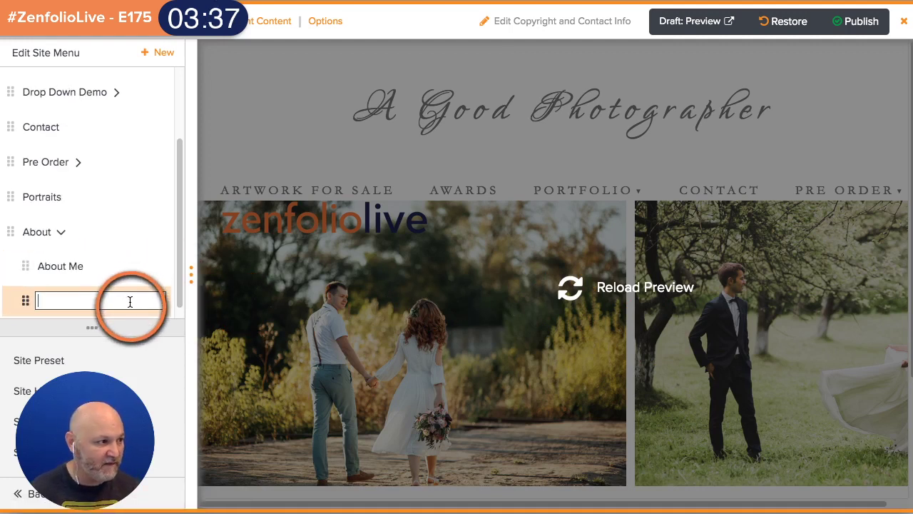
- Name the new sub-item 'Pricing' and link it to the Debs Awards page
type("Pricing")
key("Return")
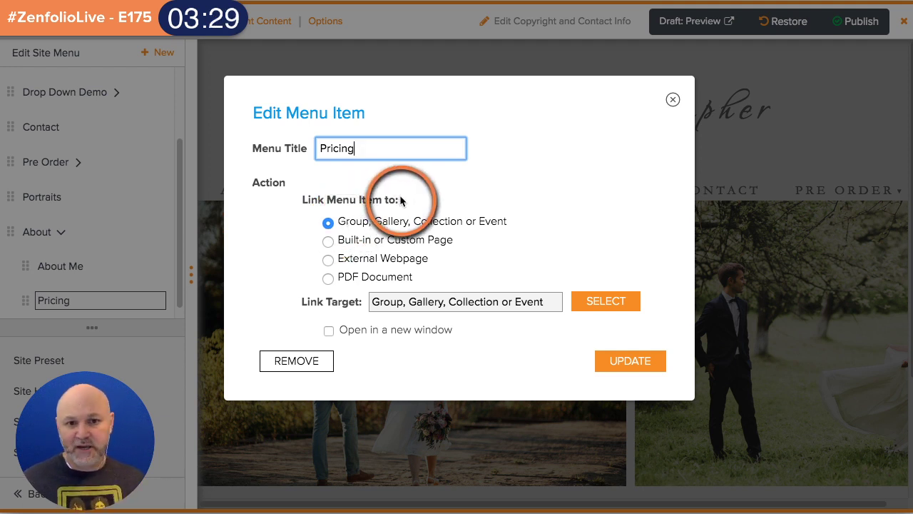
left_click(330, 242)
left_click(504, 303)
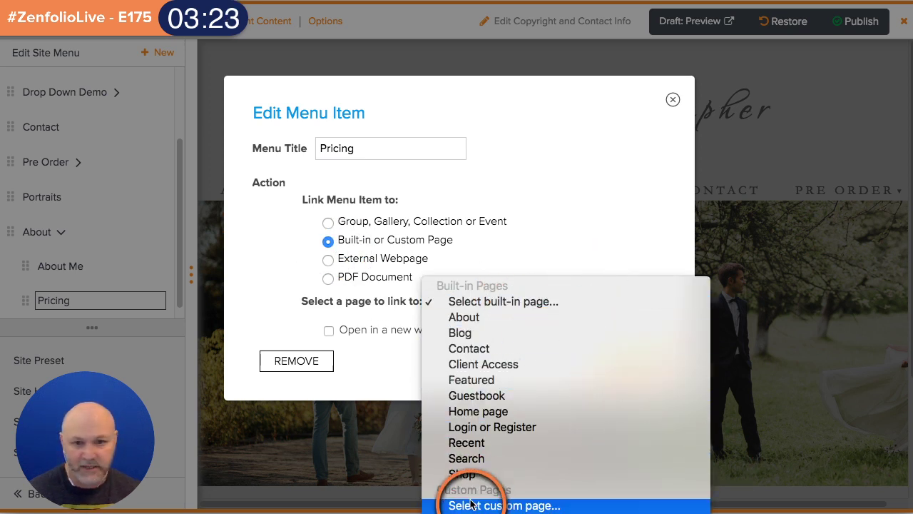
left_click(510, 505)
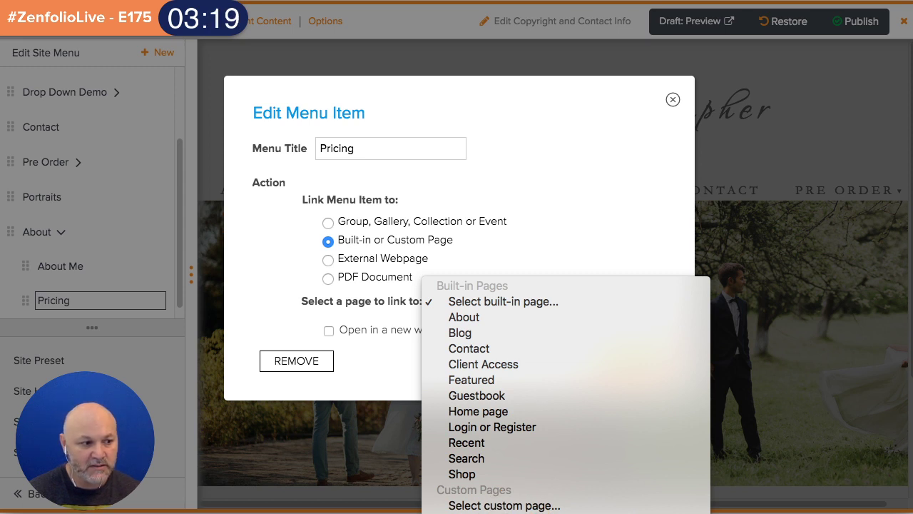
left_click(495, 492)
left_click(607, 365)
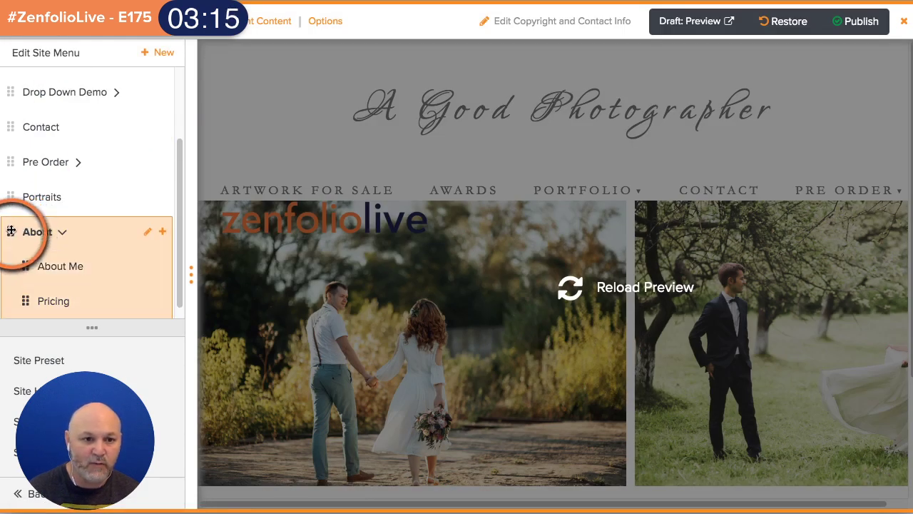
- Move the About dropdown right after Portfolio in the menu and reload the preview
left_click(63, 236)
left_click(64, 236)
left_click_drag(10, 297, 9, 153)
left_click(614, 291)
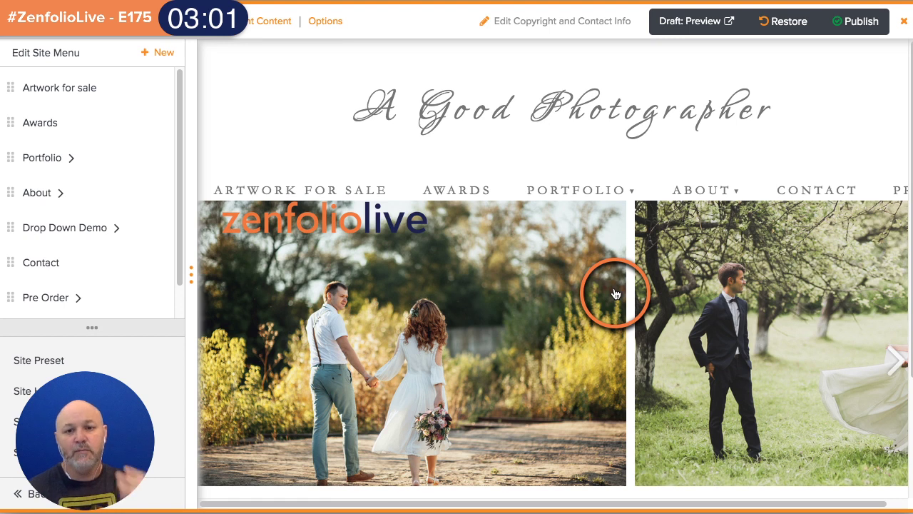
- Check ABOUT in the preview, return to the Blog page, and open the Photos menu
mouse_move(689, 198)
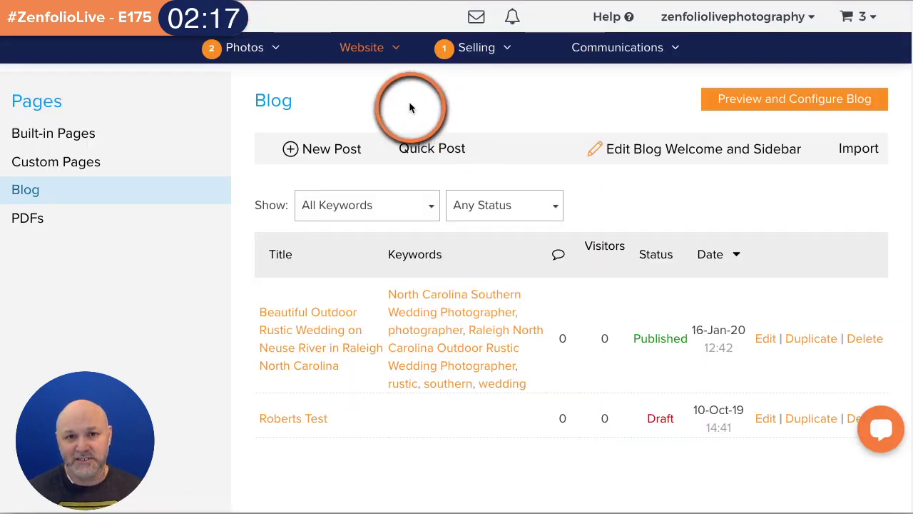
left_click(262, 58)
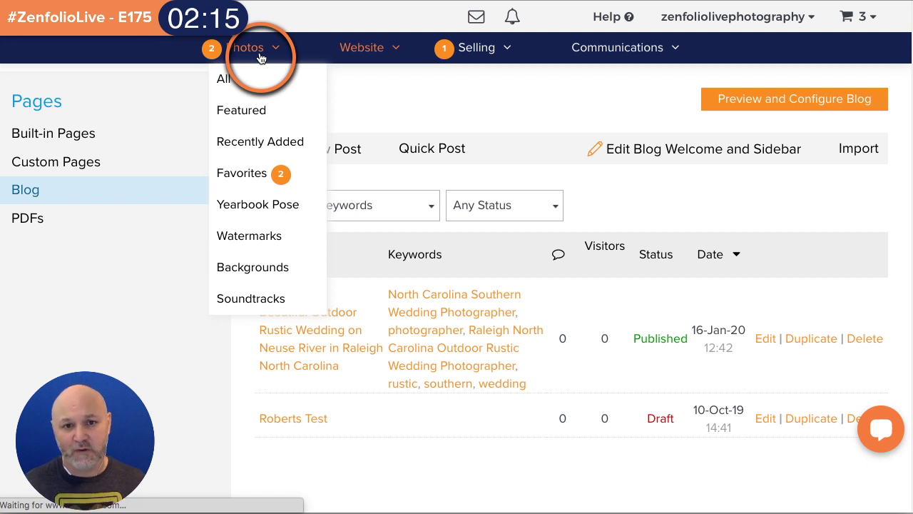